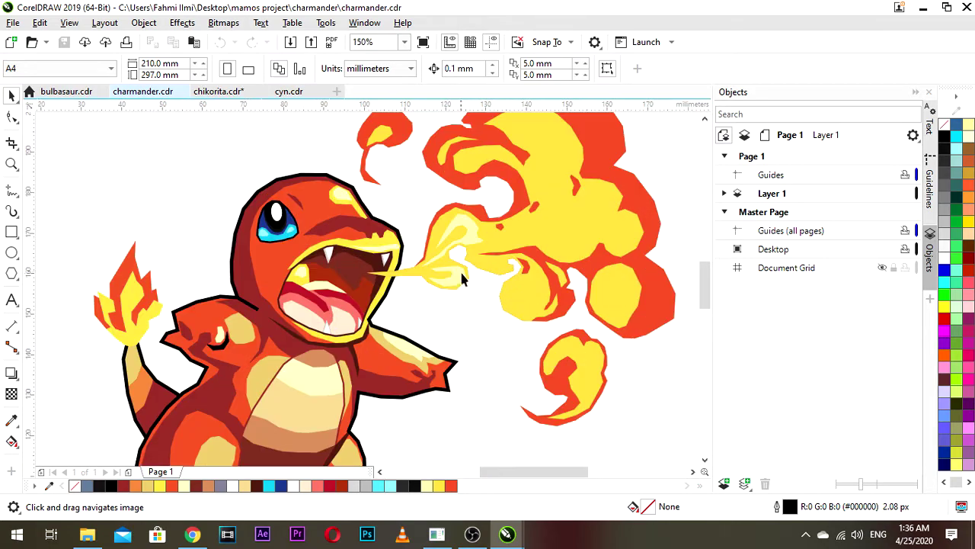
- Examine the fire-breathing Charmander illustration in charmander.cdr, both as a whole figure and in close-up
scroll(473, 276, down, 5)
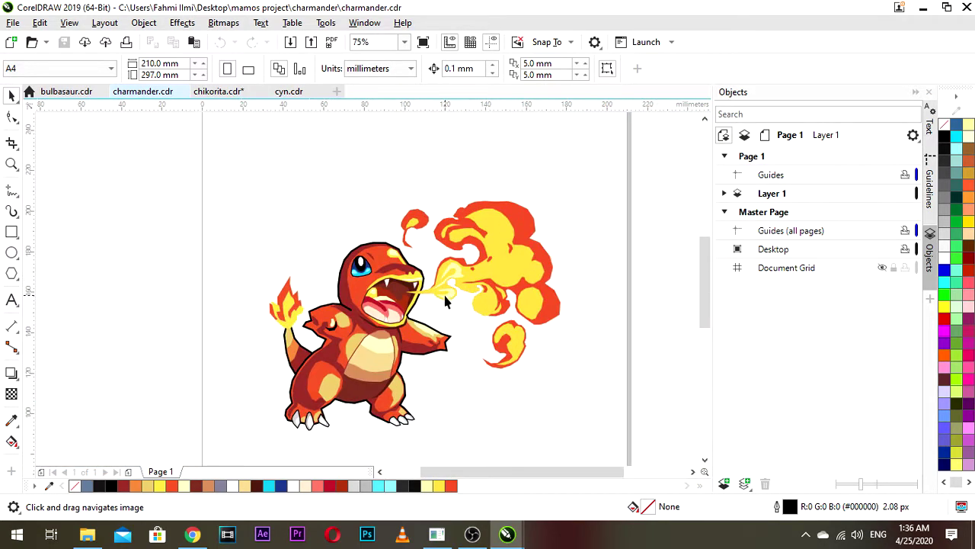
scroll(449, 299, up, 3)
scroll(453, 300, down, 1)
scroll(452, 305, up, 1)
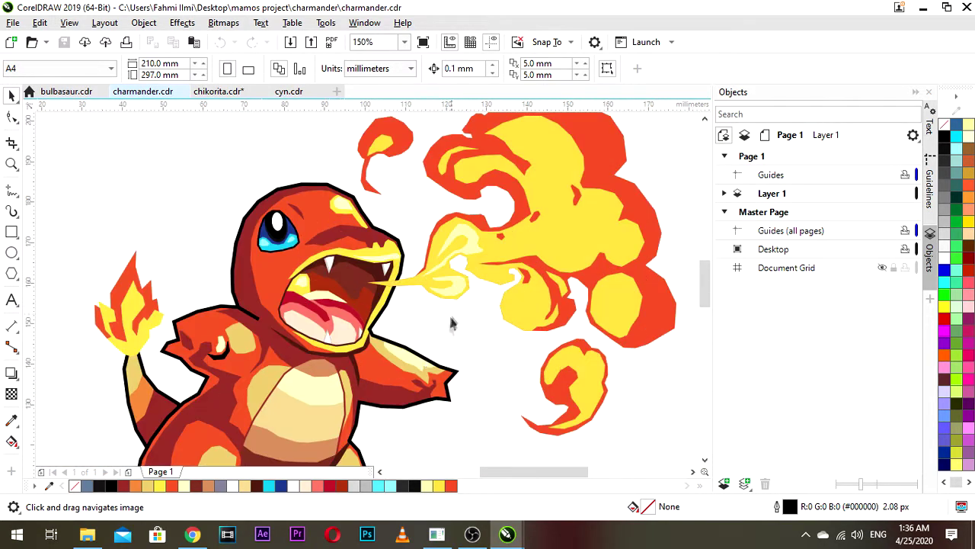
scroll(435, 336, down, 1)
drag(422, 358, 424, 316)
scroll(425, 314, up, 1)
scroll(420, 317, down, 1)
scroll(417, 334, up, 1)
scroll(415, 341, down, 1)
drag(414, 325, 414, 336)
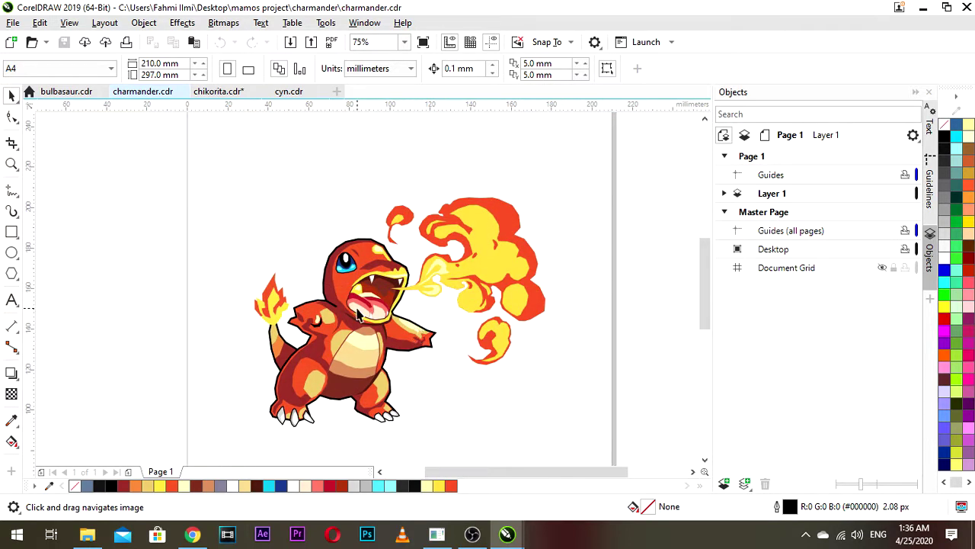
scroll(335, 305, up, 1)
scroll(335, 313, down, 1)
drag(343, 312, 369, 302)
mouse_move(457, 308)
mouse_down()
mouse_move(446, 305)
mouse_move(460, 314)
mouse_up()
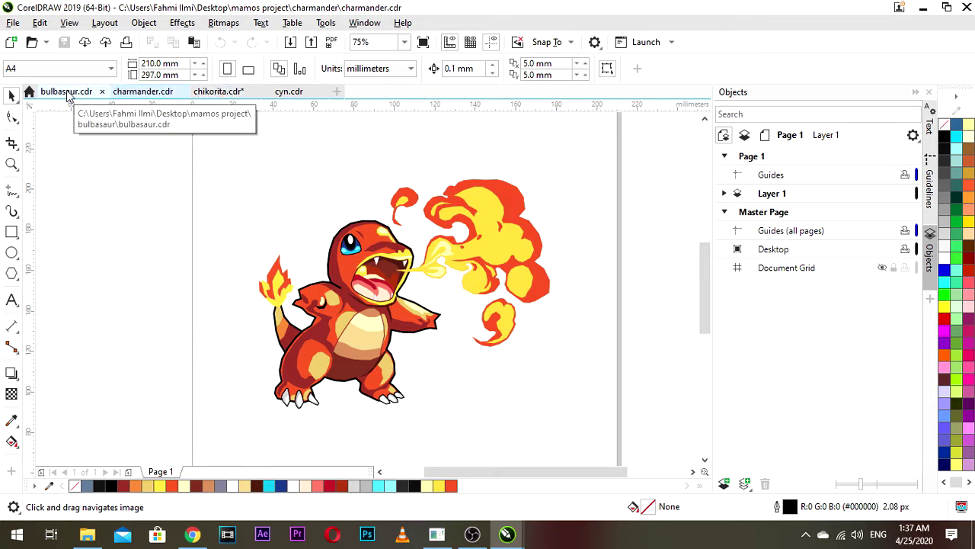
- Look through the open bulbasaur, charmander, chikorita and cyn drawings, ending on chikorita.cdr
click(230, 95)
click(299, 93)
click(219, 93)
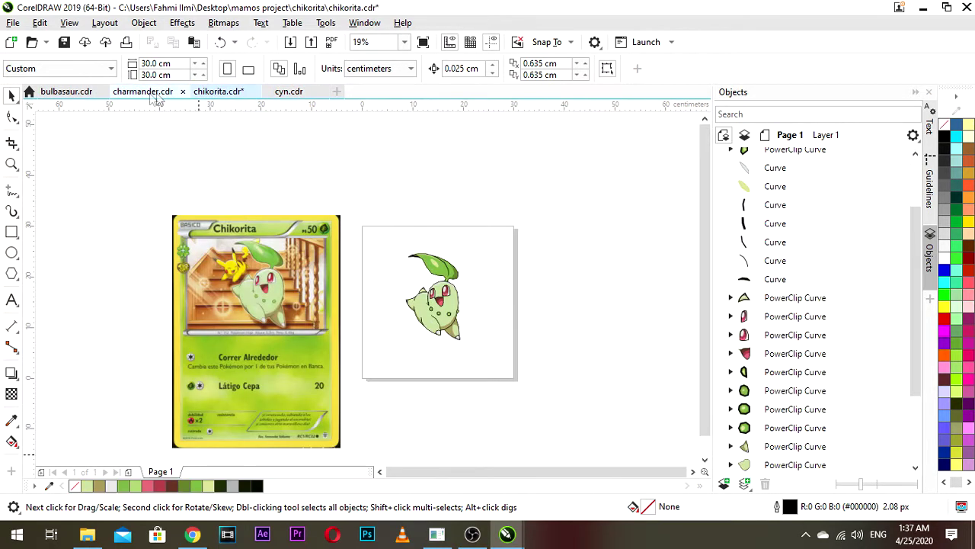
click(82, 95)
click(129, 95)
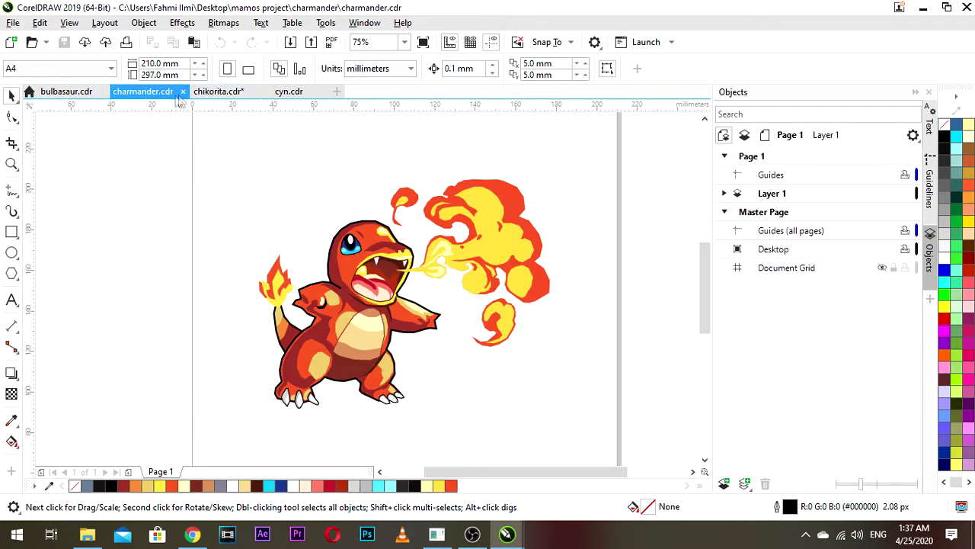
click(216, 93)
click(282, 93)
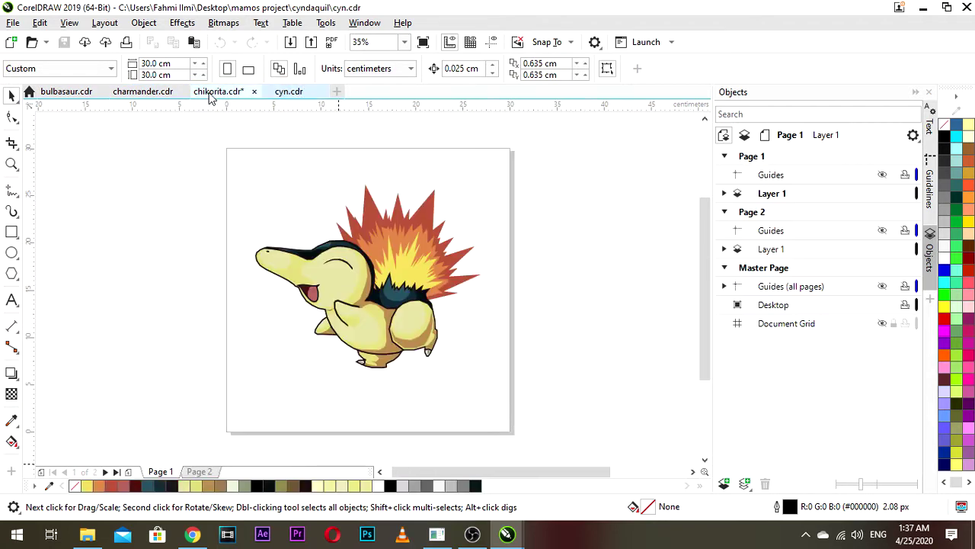
click(213, 95)
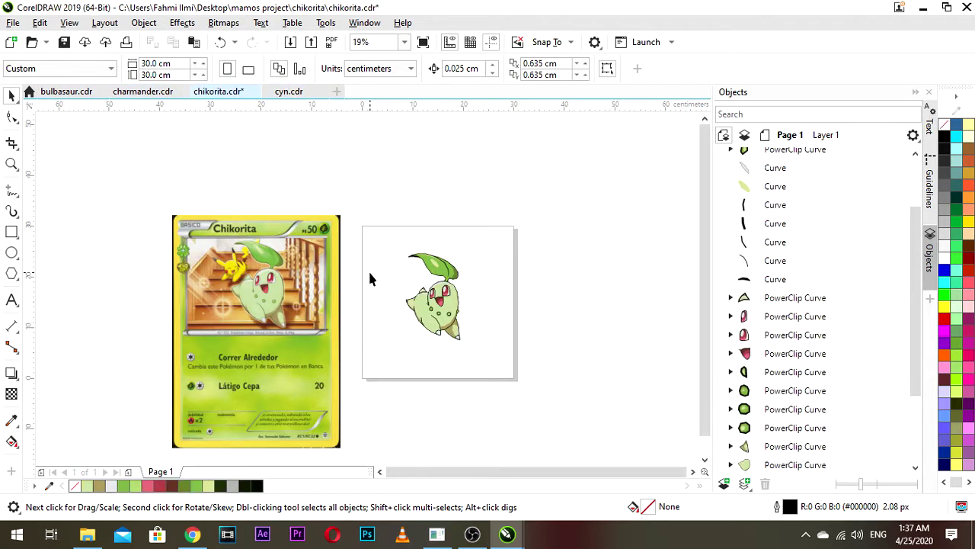
- Examine the Chikorita illustration's face, outlines and small green neck buds, and view it beside the reference card
scroll(377, 297, up, 2)
scroll(435, 293, up, 1)
scroll(435, 292, down, 1)
mouse_move(435, 289)
mouse_down()
mouse_move(432, 316)
mouse_move(436, 299)
mouse_up()
scroll(434, 291, up, 1)
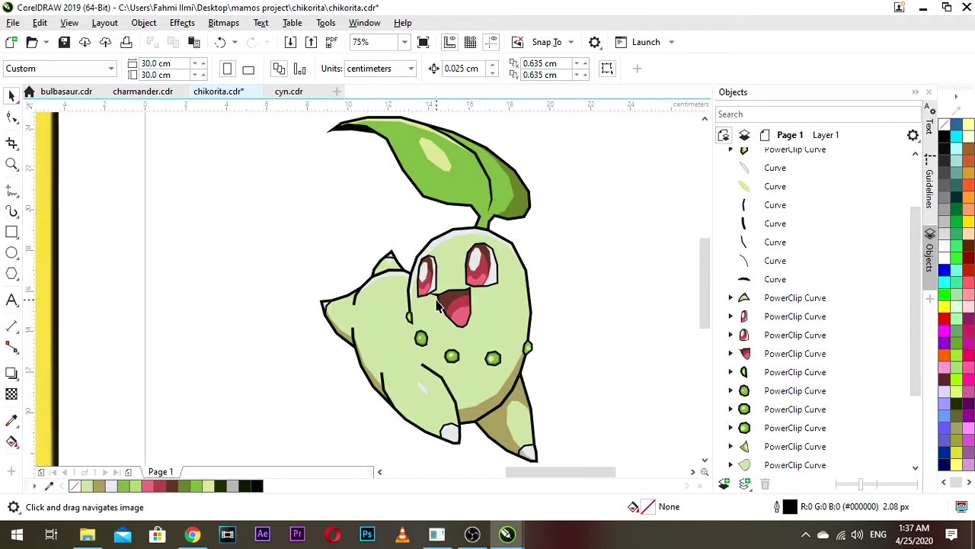
scroll(467, 301, up, 1)
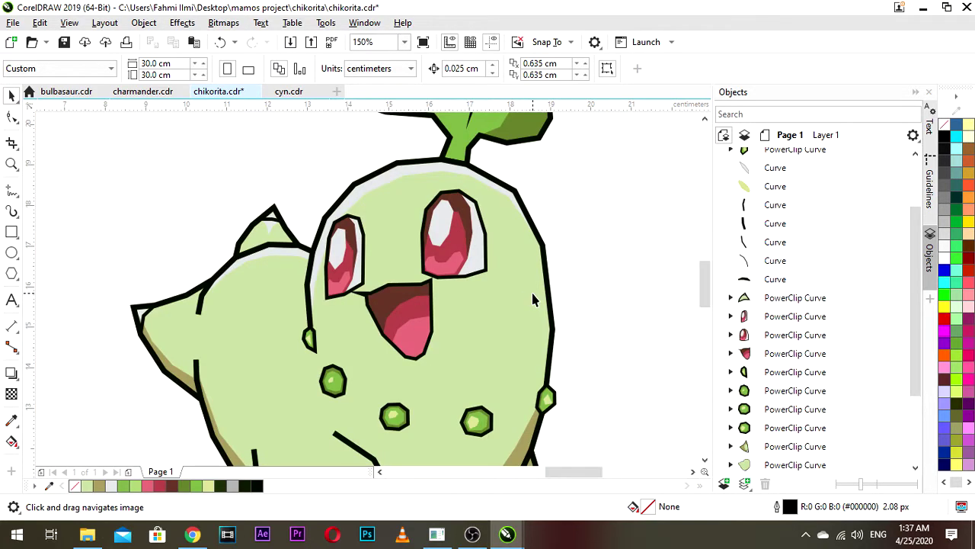
click(533, 294)
scroll(533, 294, down, 1)
click(599, 280)
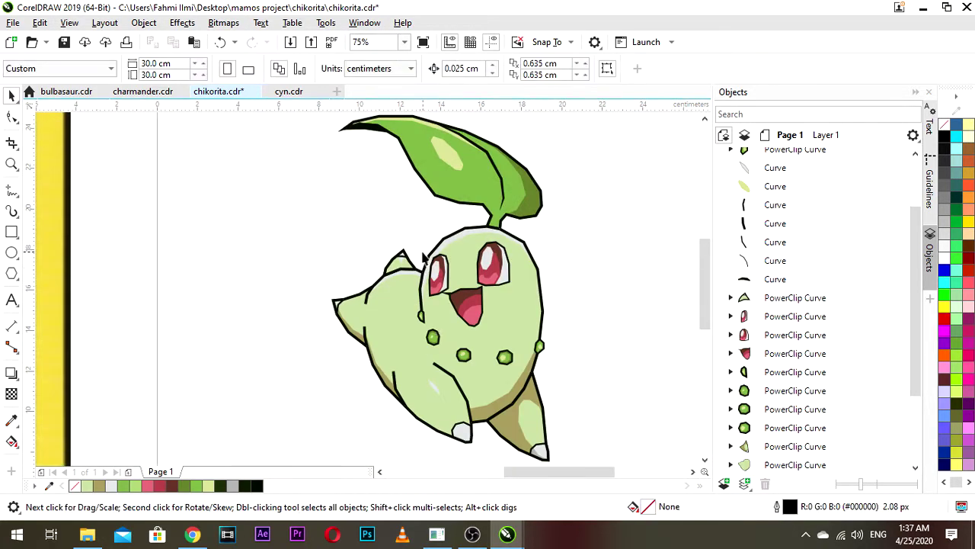
scroll(424, 259, down, 1)
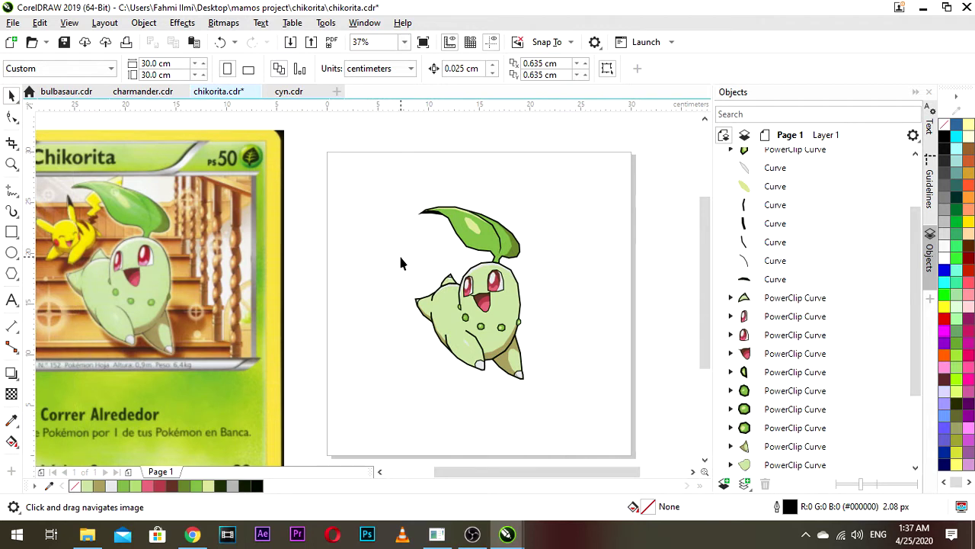
scroll(477, 276, up, 1)
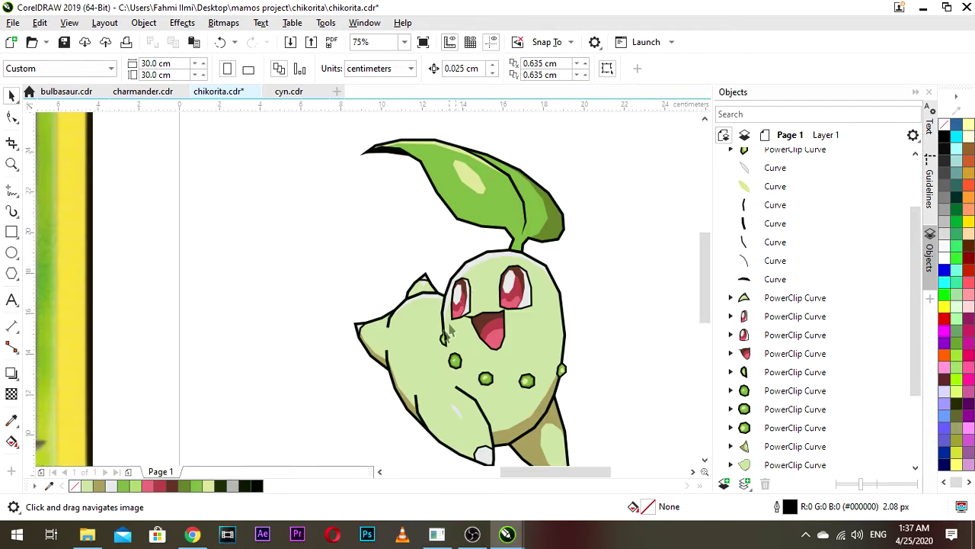
scroll(445, 322, up, 3)
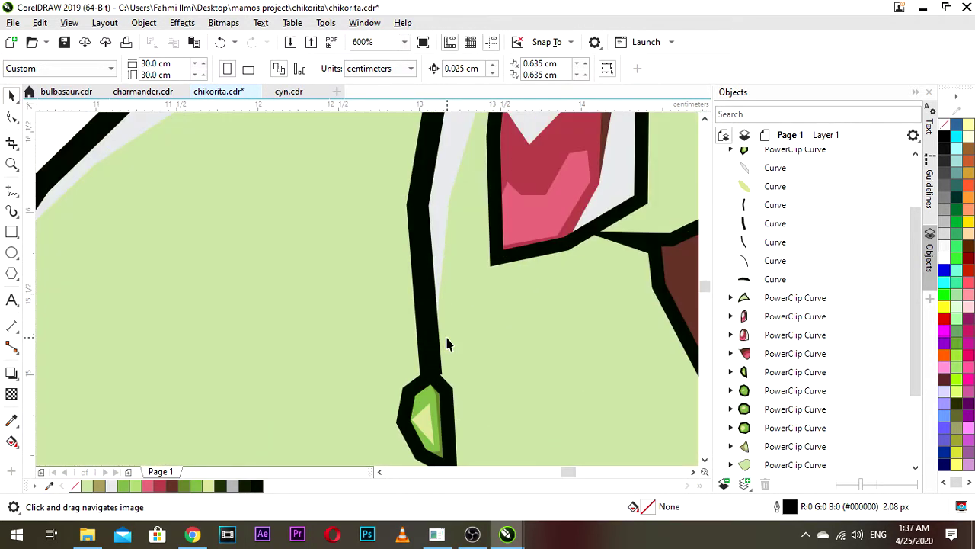
scroll(445, 333, down, 2)
scroll(412, 336, down, 3)
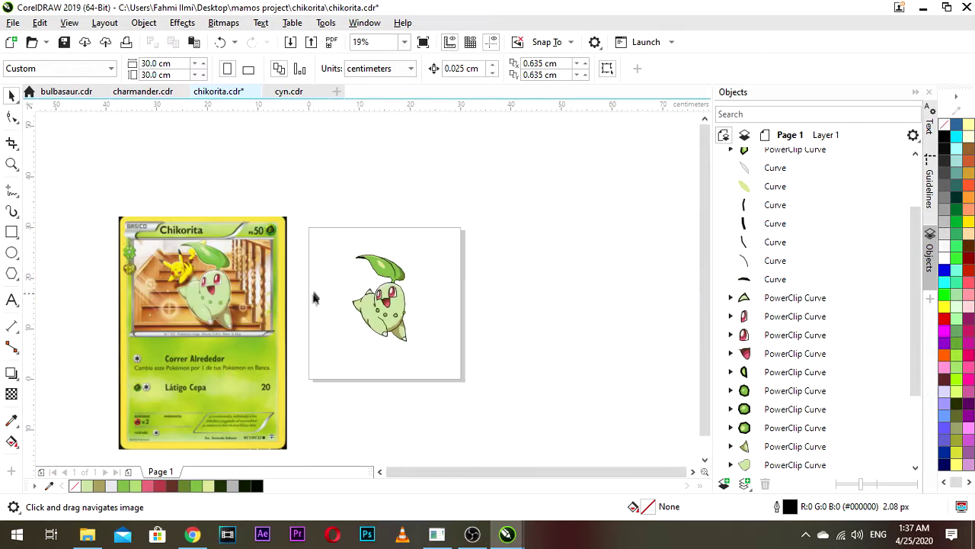
- Open the cyn.cdr drawing and examine the Cyndaquil illustration's body shading and flames
click(287, 93)
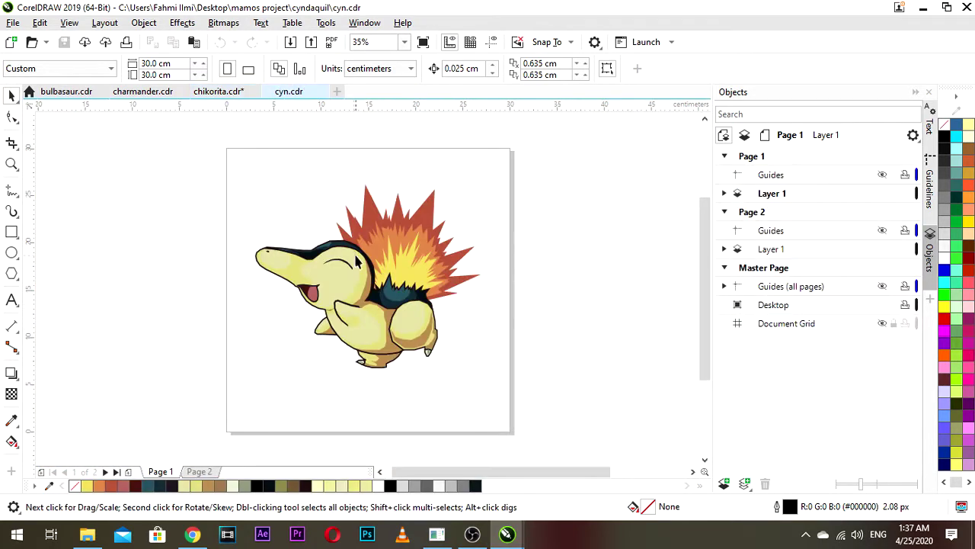
scroll(387, 259, up, 1)
scroll(386, 259, down, 1)
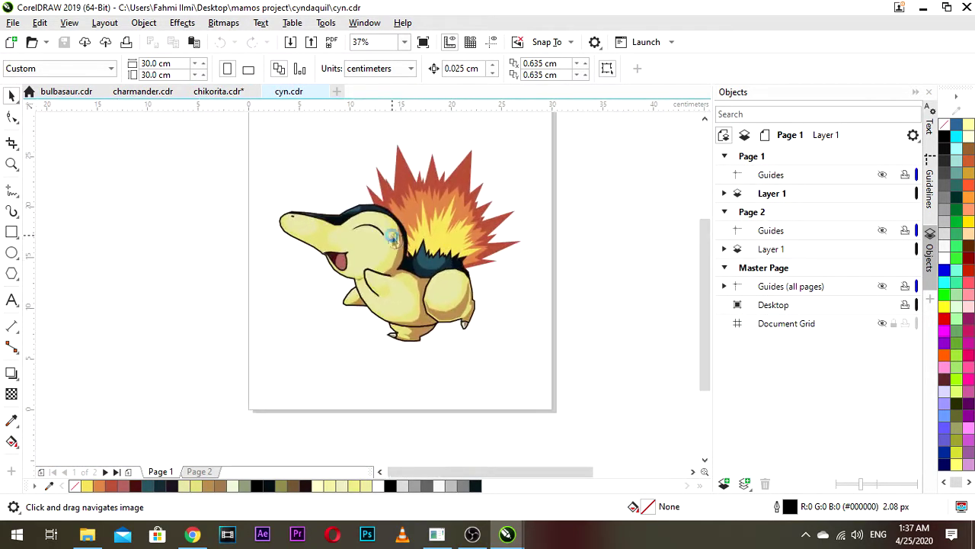
scroll(425, 249, up, 1)
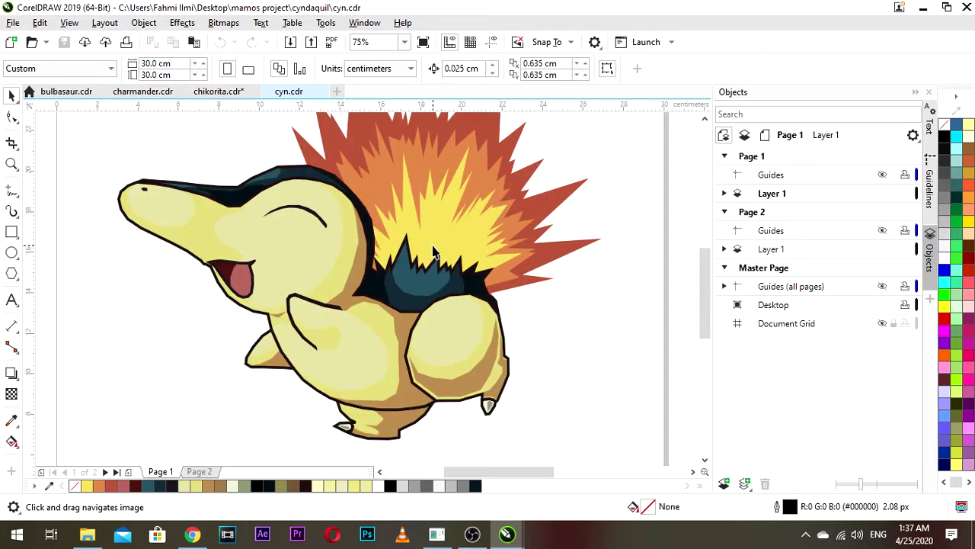
scroll(432, 253, down, 1)
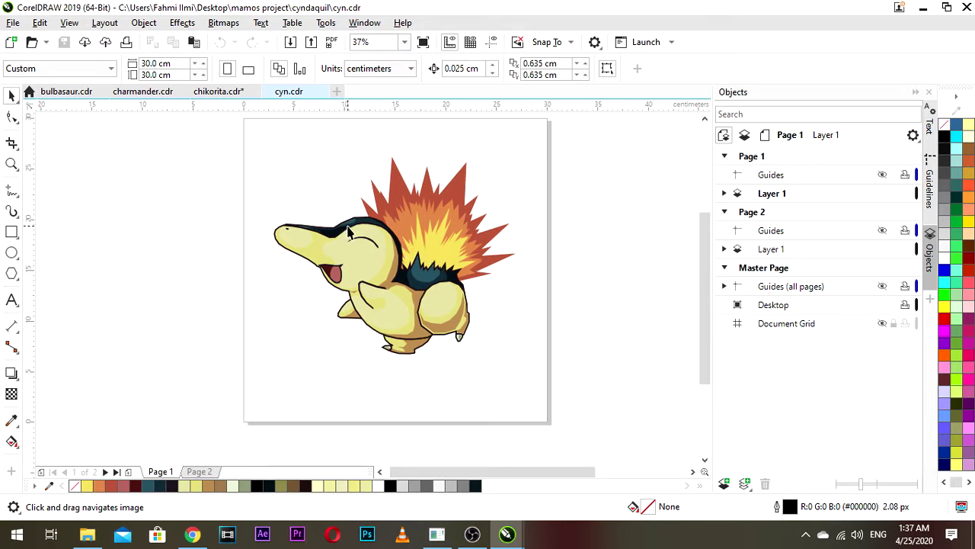
scroll(366, 235, up, 1)
scroll(371, 233, down, 1)
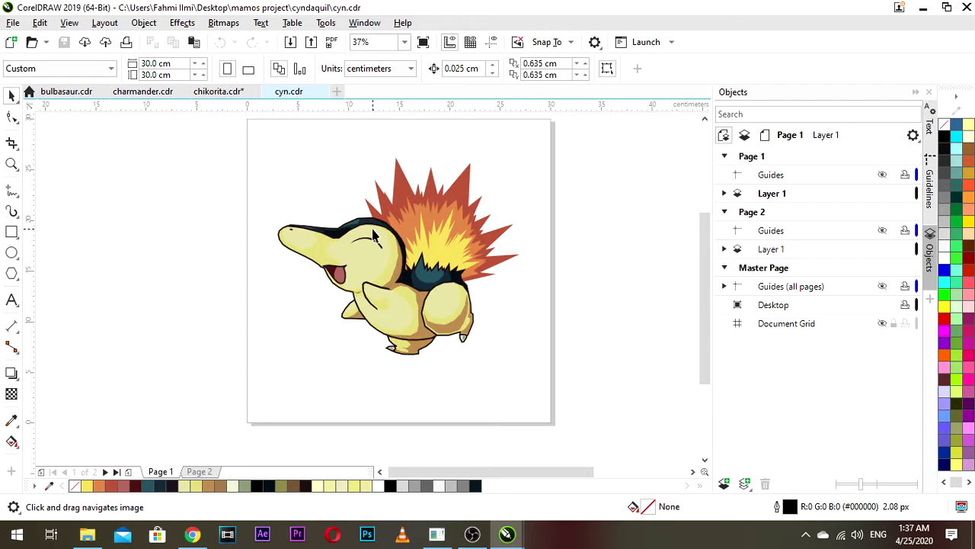
- Switch to bulbasaur.cdr and examine the Bulbasaur illustration's face, body and outlines
click(73, 92)
scroll(419, 301, up, 1)
scroll(420, 301, down, 1)
mouse_move(421, 303)
mouse_down()
mouse_move(404, 294)
mouse_move(430, 287)
mouse_up()
scroll(408, 307, up, 1)
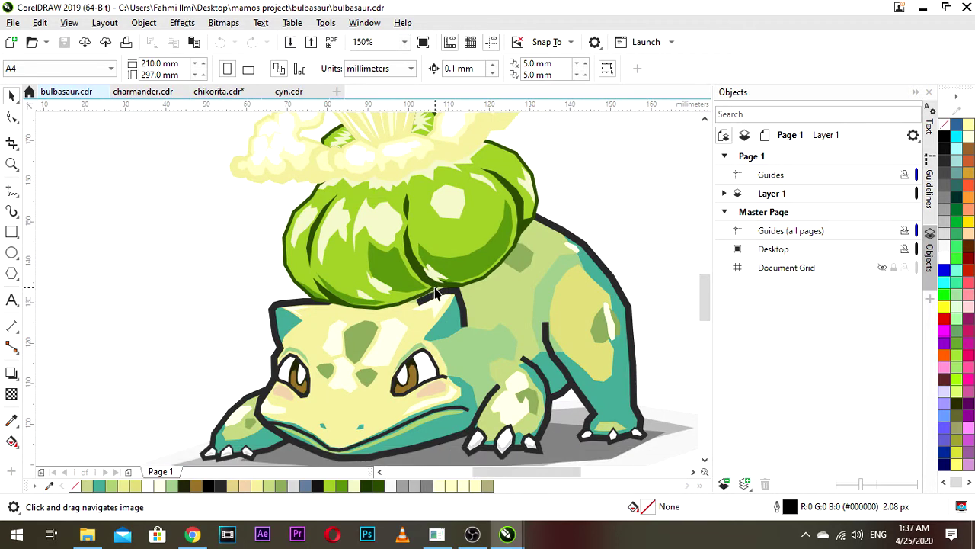
scroll(442, 288, up, 1)
scroll(446, 285, down, 1)
drag(434, 268, 437, 282)
scroll(393, 259, up, 2)
scroll(391, 259, down, 2)
scroll(454, 250, down, 4)
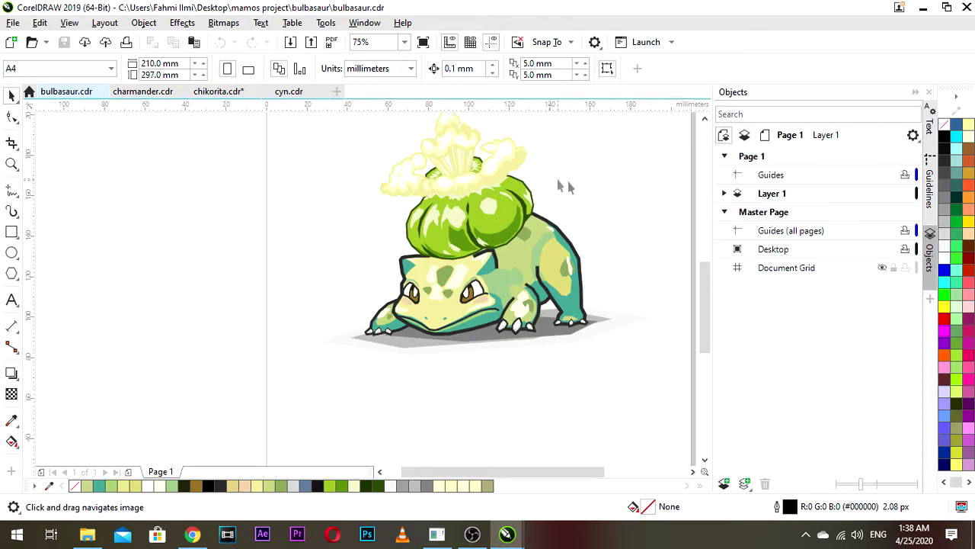
scroll(521, 242, up, 2)
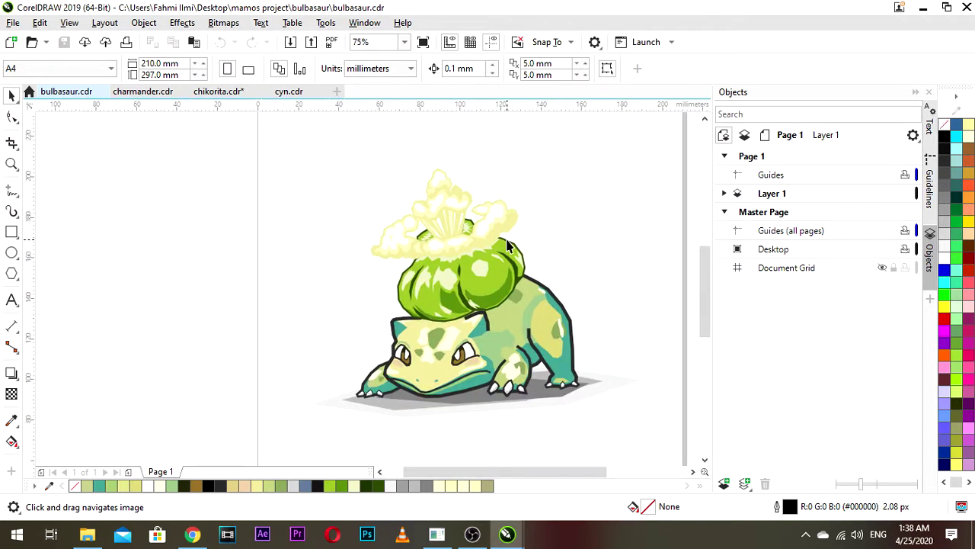
scroll(492, 243, up, 1)
scroll(492, 243, down, 1)
drag(492, 248, 484, 250)
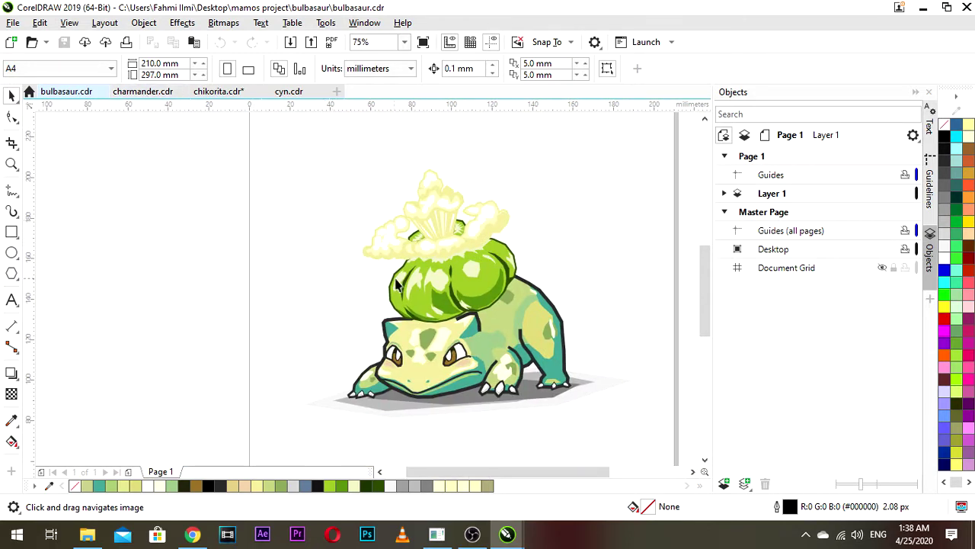
- Examine the green bulb and the pale yellow cloud above it on the Bulbasaur illustration
drag(400, 281, 384, 263)
drag(478, 300, 451, 303)
scroll(448, 204, up, 2)
mouse_move(443, 212)
mouse_down()
mouse_move(460, 237)
mouse_move(449, 222)
mouse_up()
scroll(453, 239, down, 1)
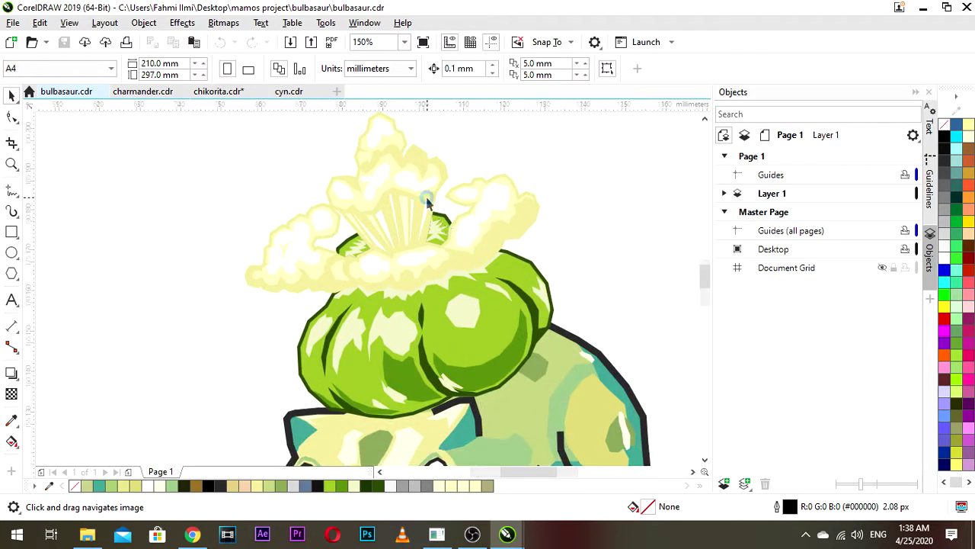
scroll(428, 200, up, 2)
scroll(437, 227, down, 2)
scroll(441, 233, down, 2)
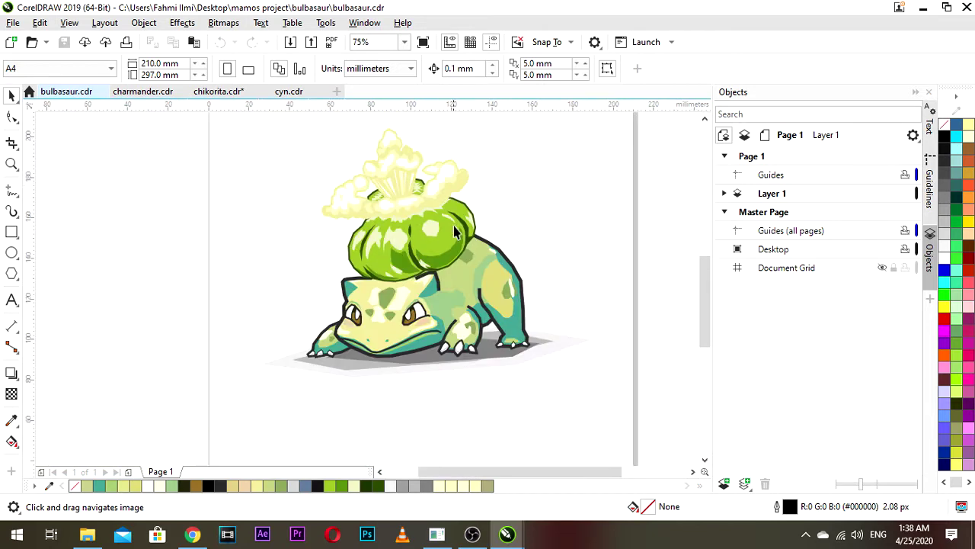
scroll(469, 276, up, 2)
scroll(266, 236, down, 1)
scroll(246, 233, up, 1)
drag(268, 232, 325, 269)
scroll(310, 256, down, 1)
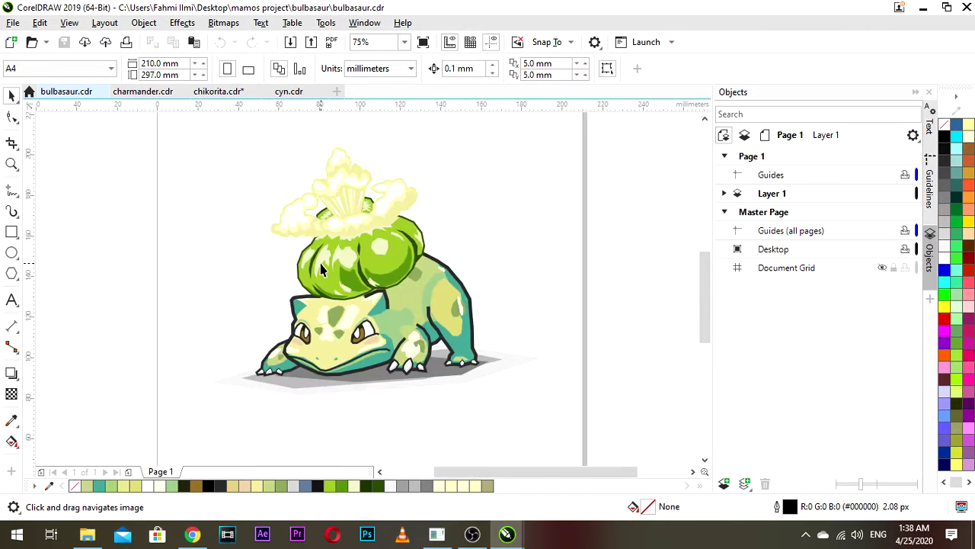
drag(336, 265, 345, 272)
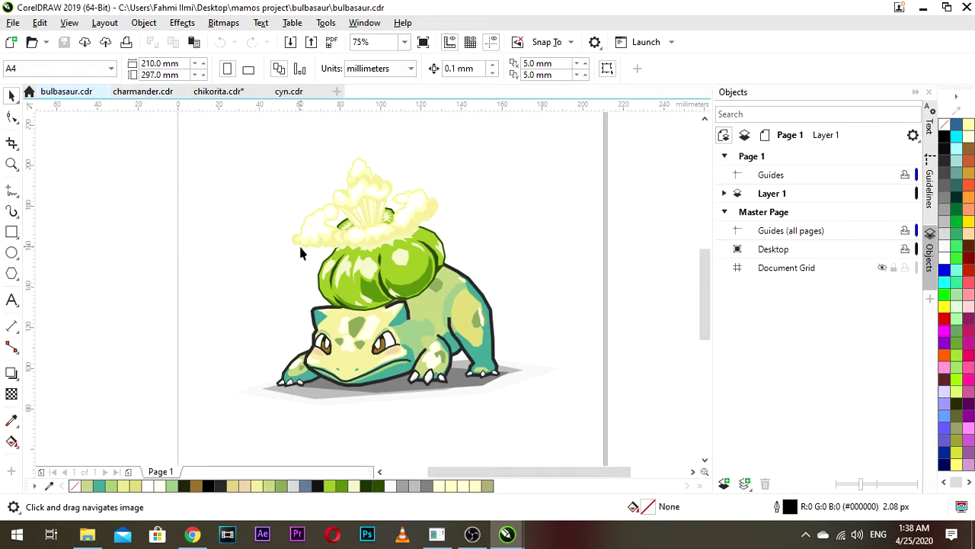
scroll(301, 250, up, 1)
scroll(346, 281, down, 1)
drag(346, 281, 357, 298)
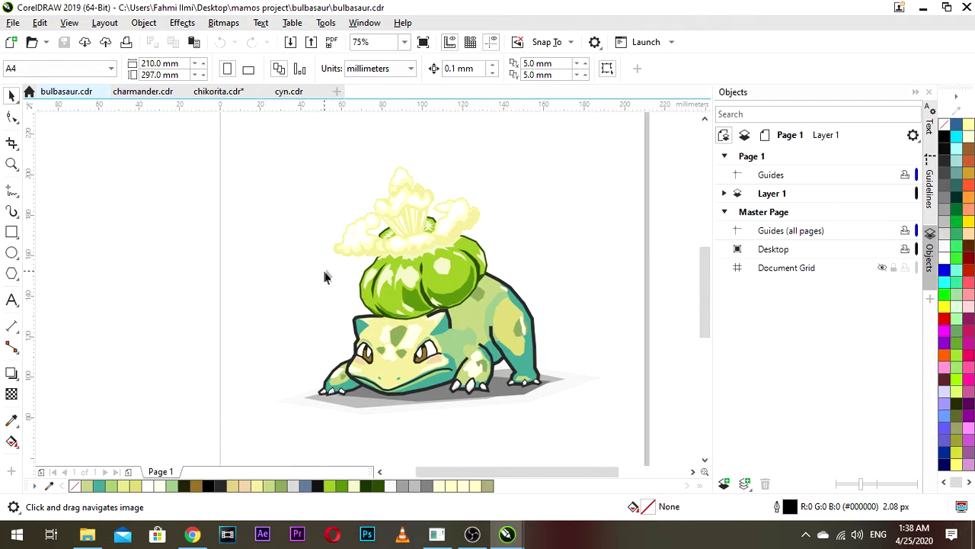
- Look through the other open drawings, return to chikorita.cdr and examine Chikorita's leaf, head and whole figure
click(141, 97)
click(219, 94)
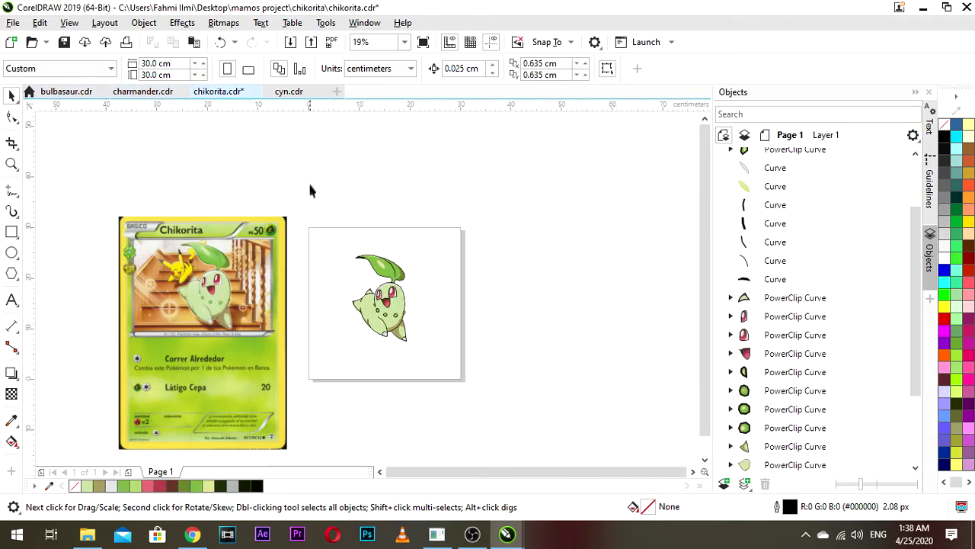
click(291, 93)
click(215, 93)
scroll(341, 299, up, 4)
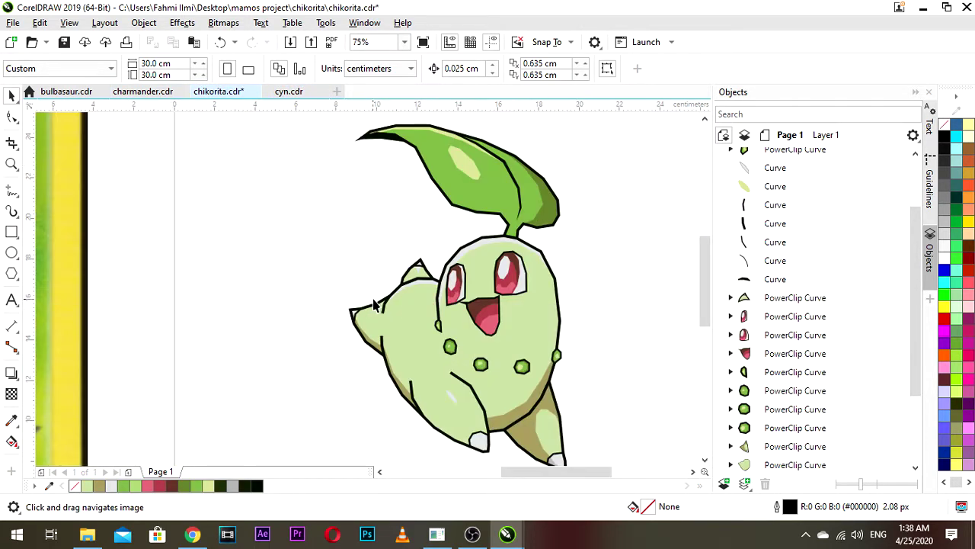
scroll(363, 297, down, 2)
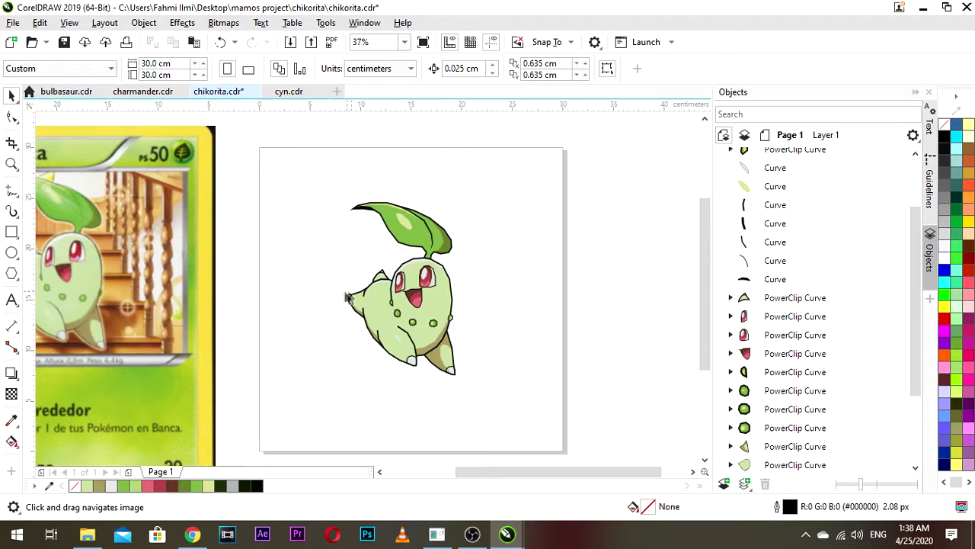
scroll(333, 296, up, 2)
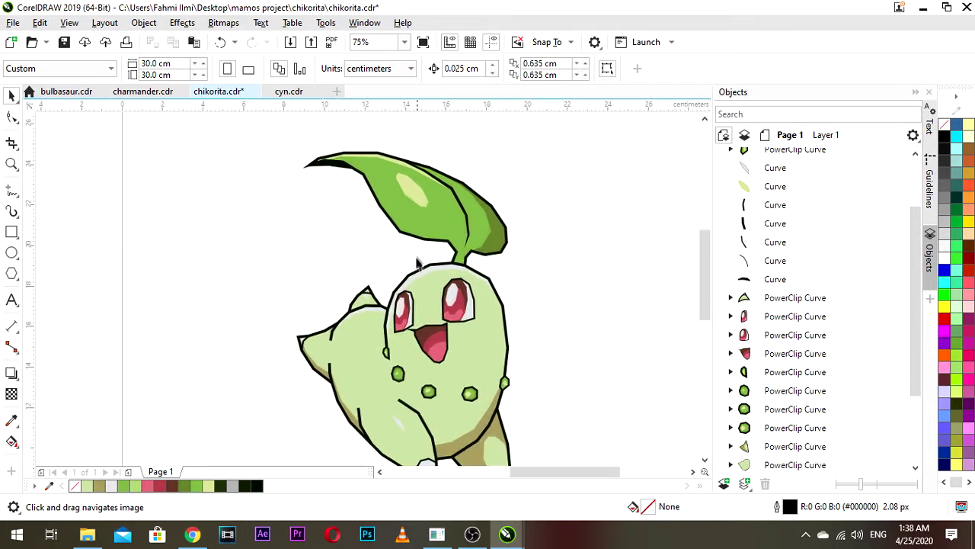
scroll(417, 263, up, 2)
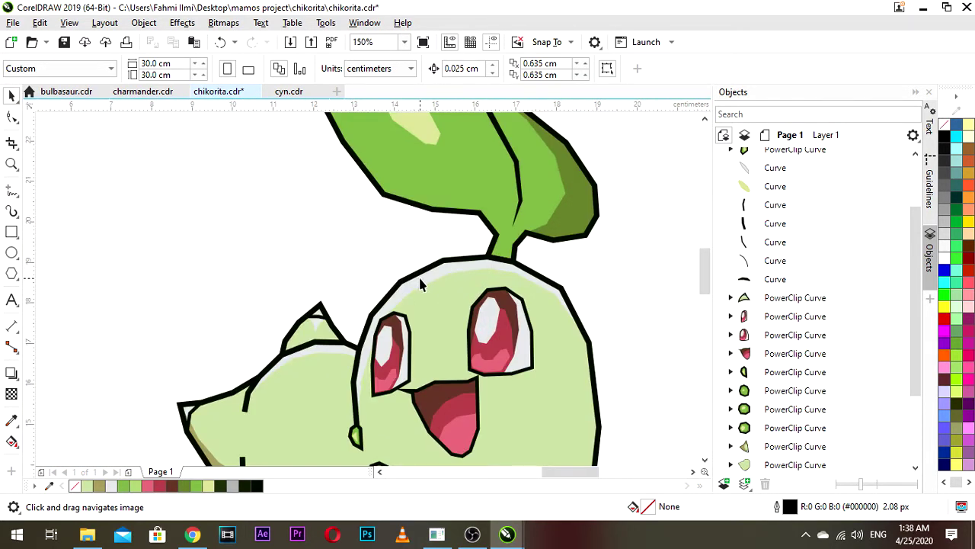
scroll(422, 283, down, 4)
scroll(420, 276, up, 2)
scroll(422, 271, down, 2)
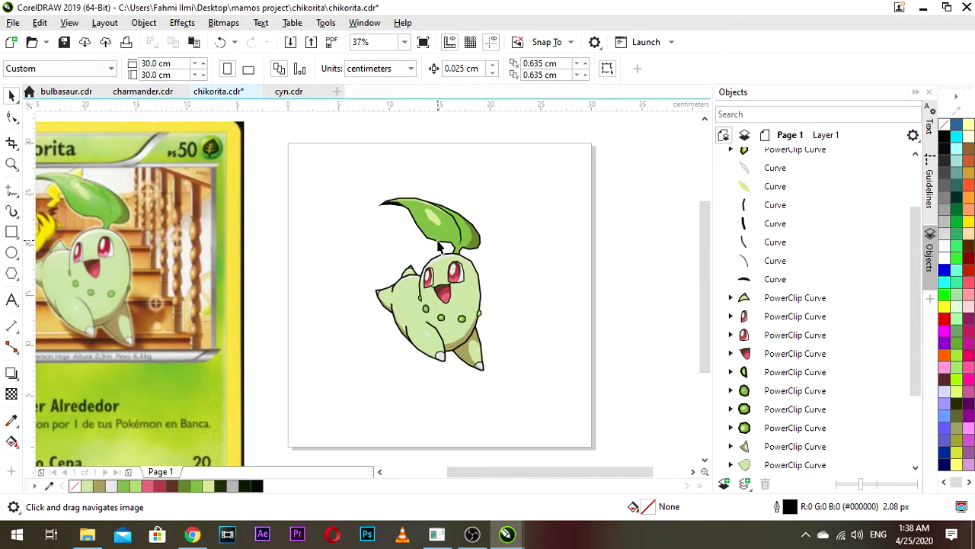
- Examine Chikorita's head, leaf and body outlines up close and compare the whole figure with the reference card
scroll(431, 250, up, 1)
drag(420, 263, 409, 240)
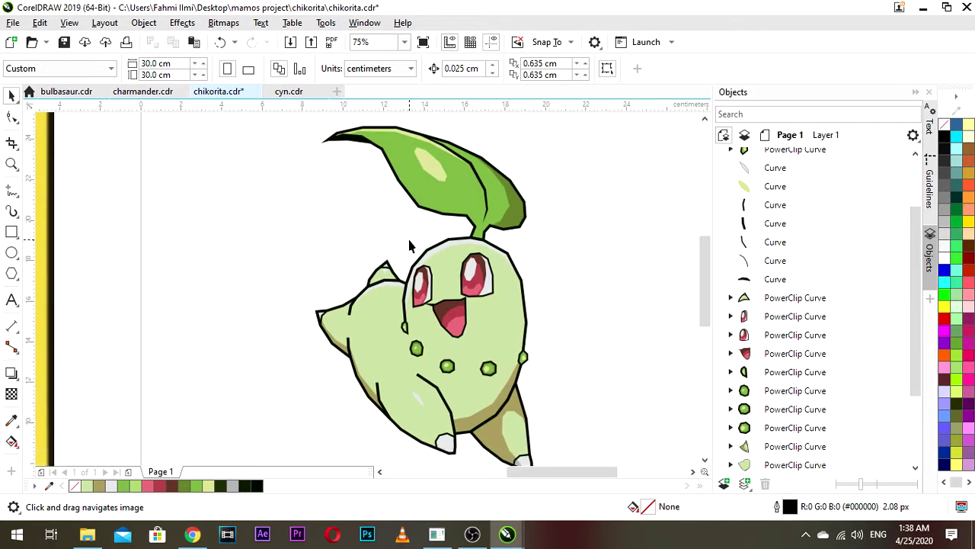
scroll(406, 245, down, 1)
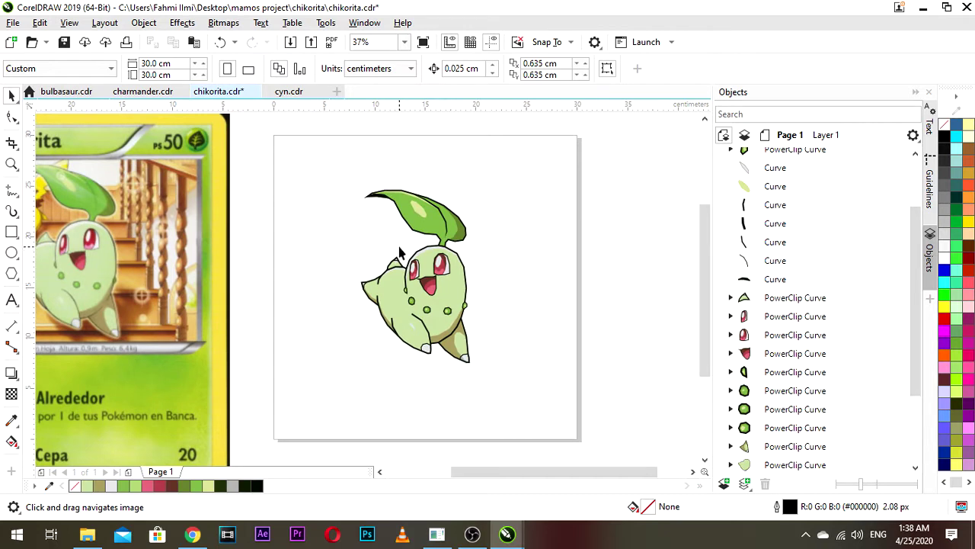
scroll(383, 234, up, 1)
mouse_move(377, 248)
mouse_down()
mouse_move(384, 239)
mouse_move(365, 262)
mouse_move(376, 264)
mouse_up()
scroll(384, 245, down, 1)
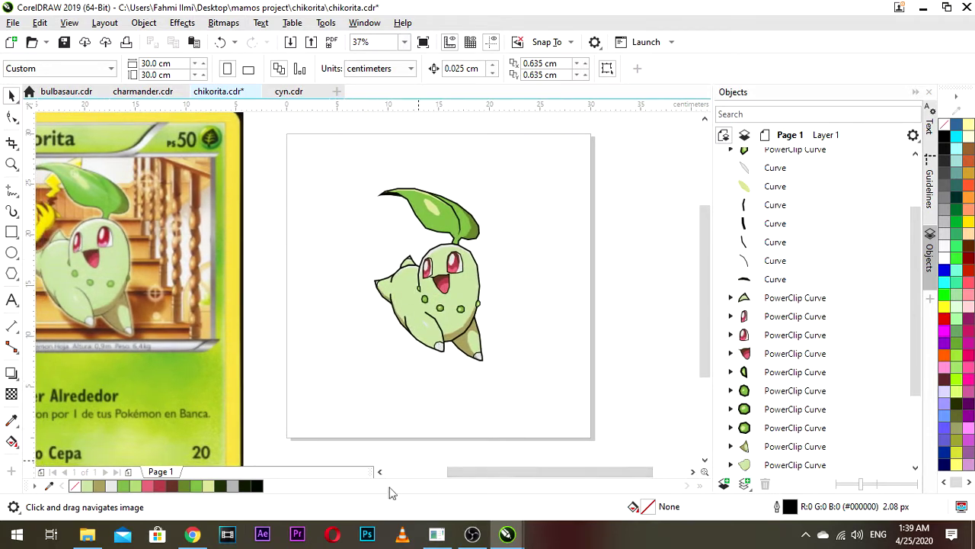
- Look through the finished Cyndaquil, Charmander and Bulbasaur illustrations in the open drawings, ending on bulbasaur.cdr
click(298, 93)
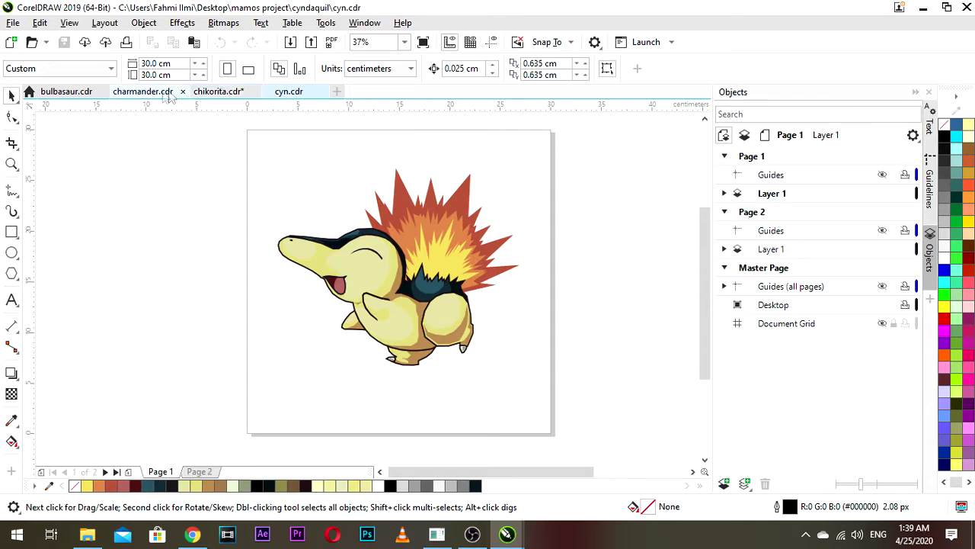
click(221, 92)
click(135, 92)
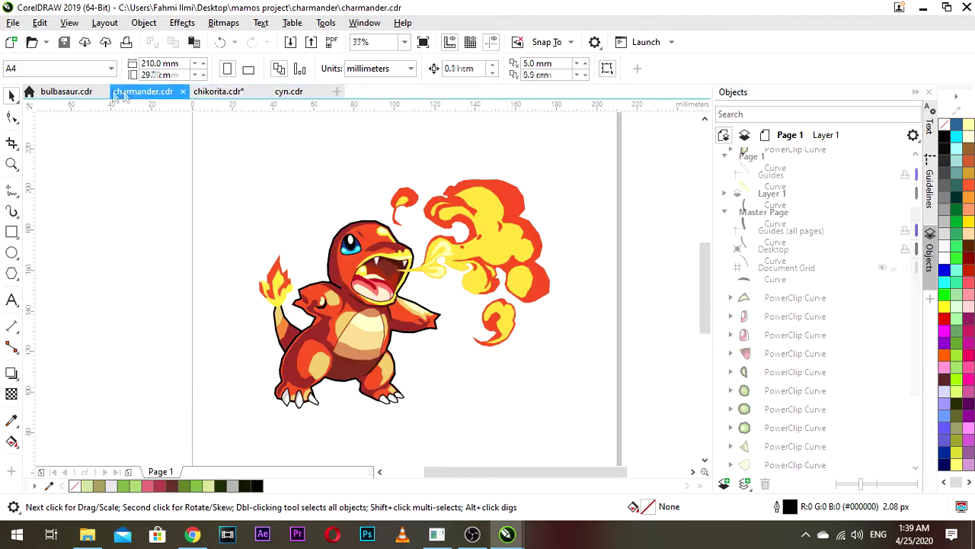
click(84, 93)
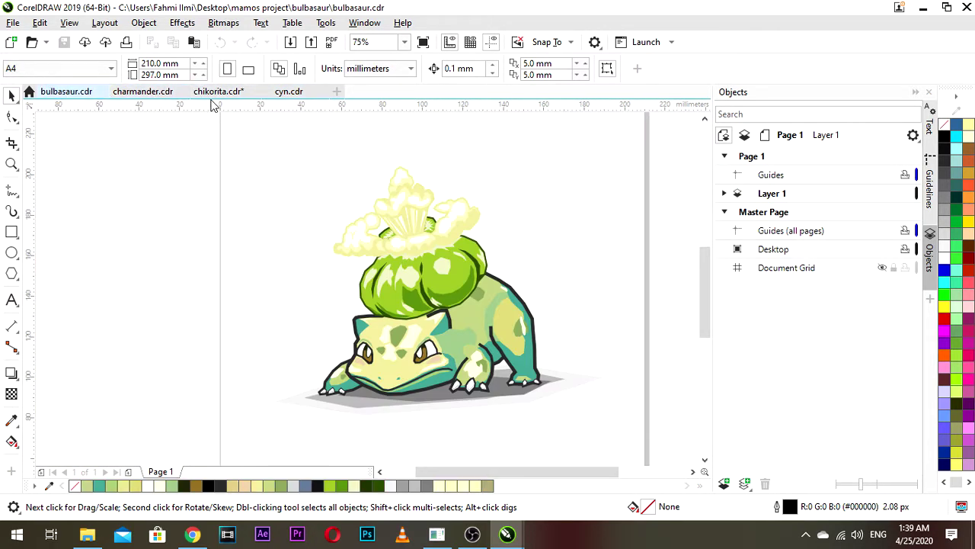
- Switch to Chrome and browse the "pikachu tcg" image results, previewing the Agility and Nuzzle / Volt Tackle Pikachu cards
click(192, 535)
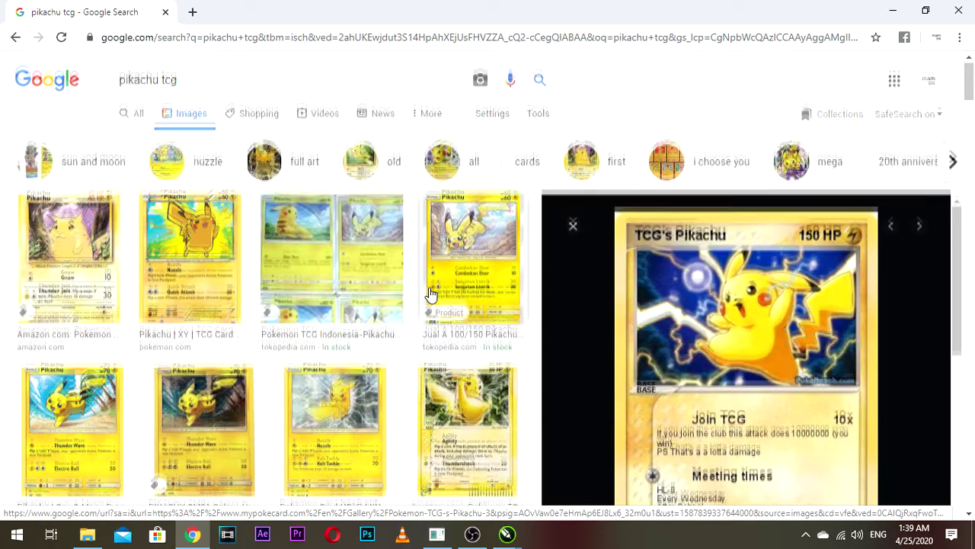
scroll(431, 295, down, 1)
click(439, 316)
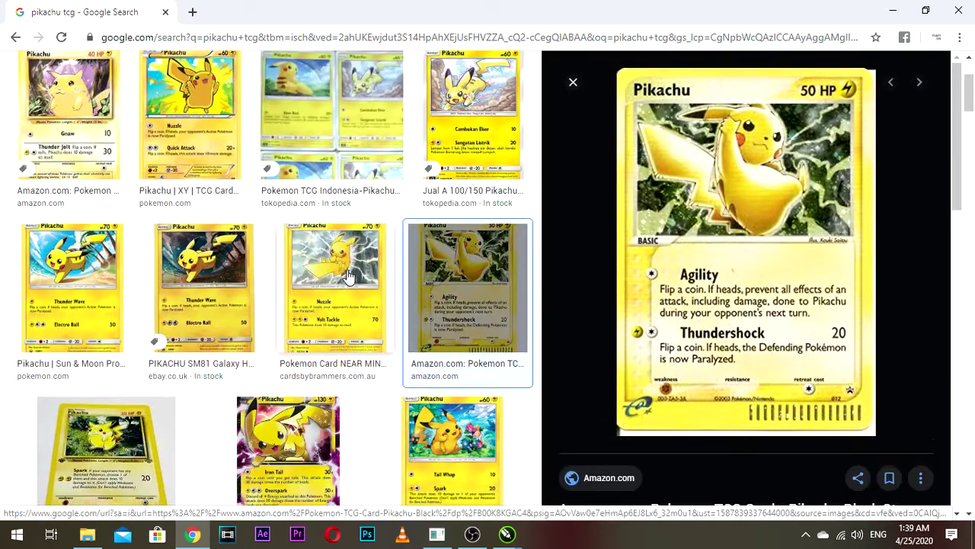
scroll(373, 268, up, 1)
scroll(361, 270, down, 1)
click(344, 289)
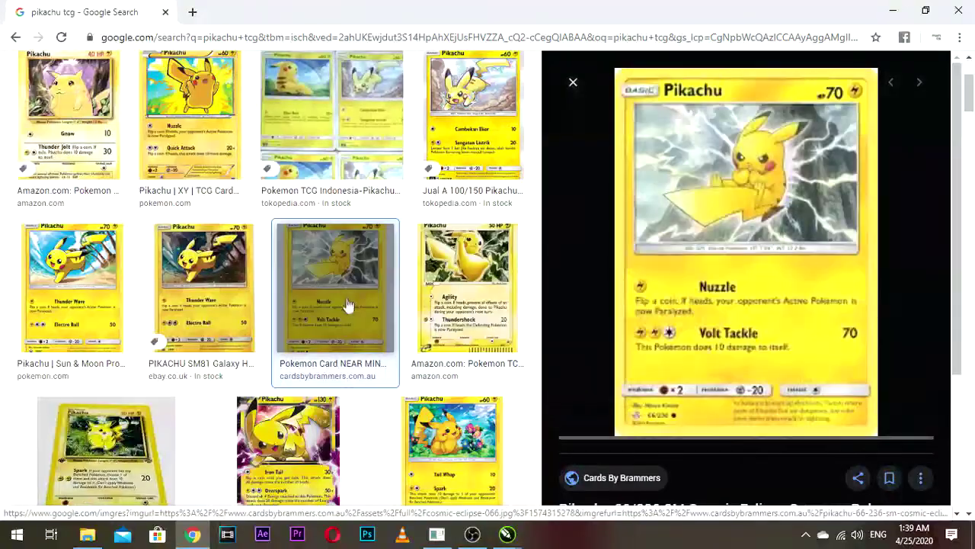
scroll(344, 289, down, 2)
scroll(451, 287, down, 1)
scroll(448, 285, up, 2)
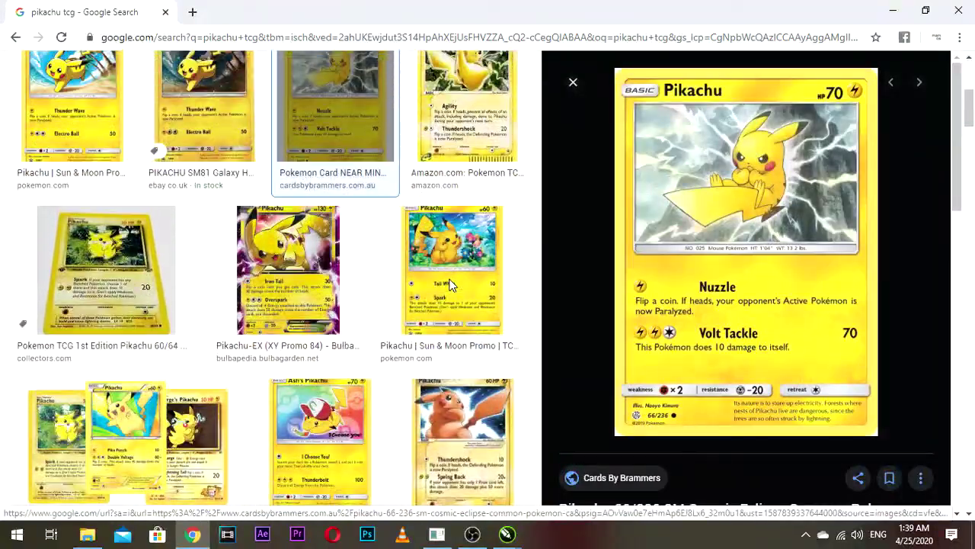
scroll(461, 243, up, 3)
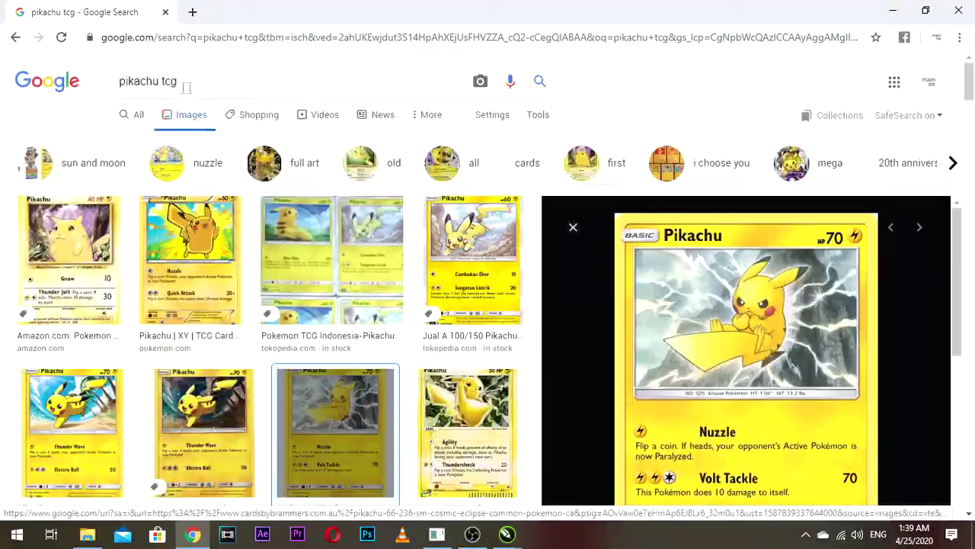
drag(189, 80, 160, 81)
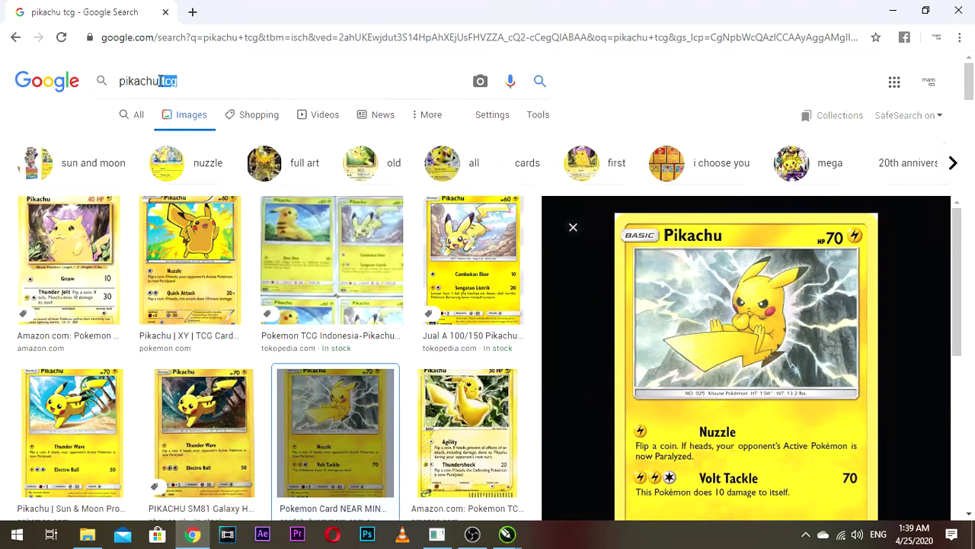
- Compare more Pikachu card images, previewing the Tokopedia cards and the XY card from Pokemon.com
click(379, 263)
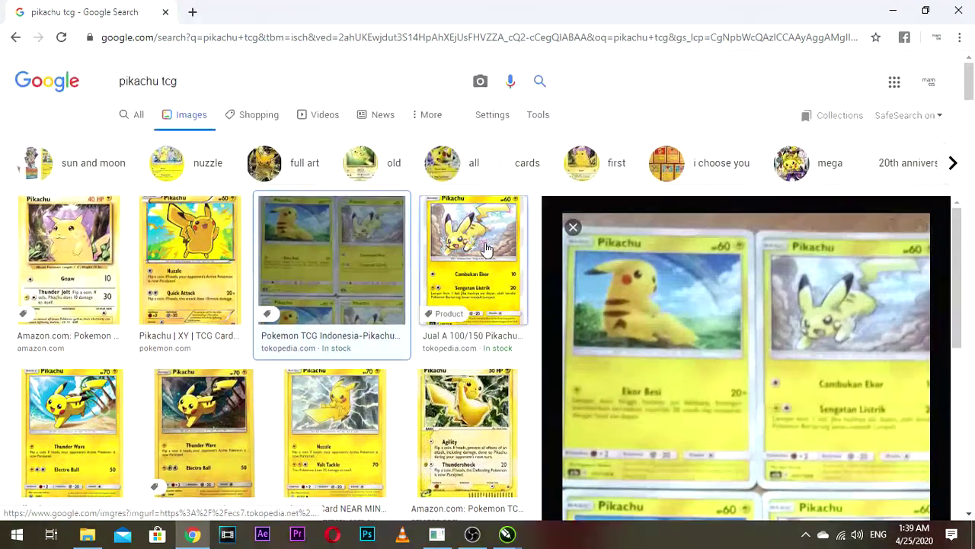
click(486, 249)
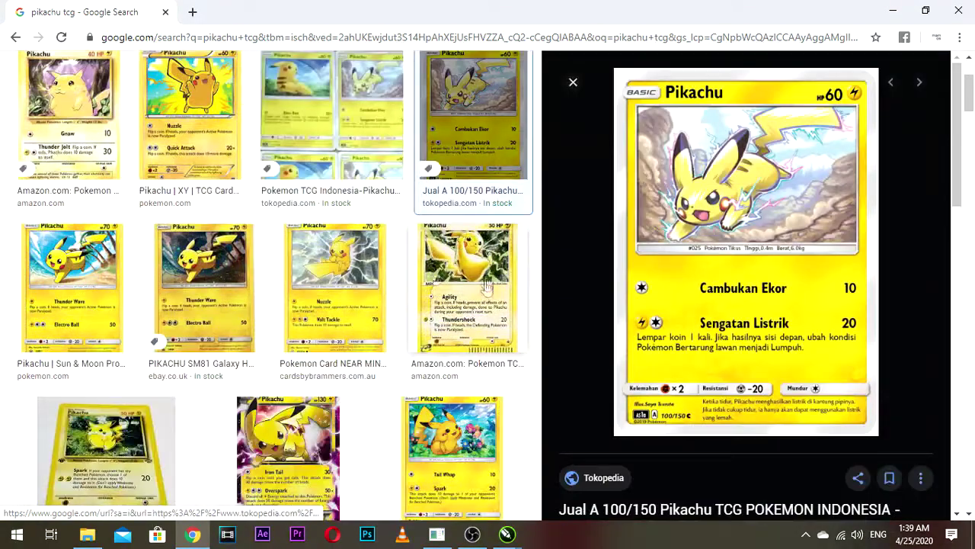
scroll(486, 294, down, 7)
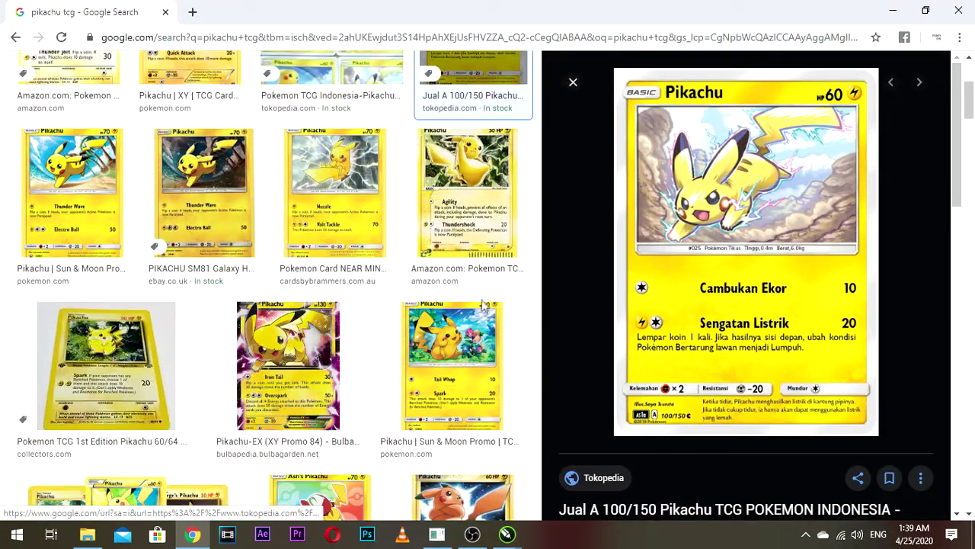
scroll(470, 311, up, 4)
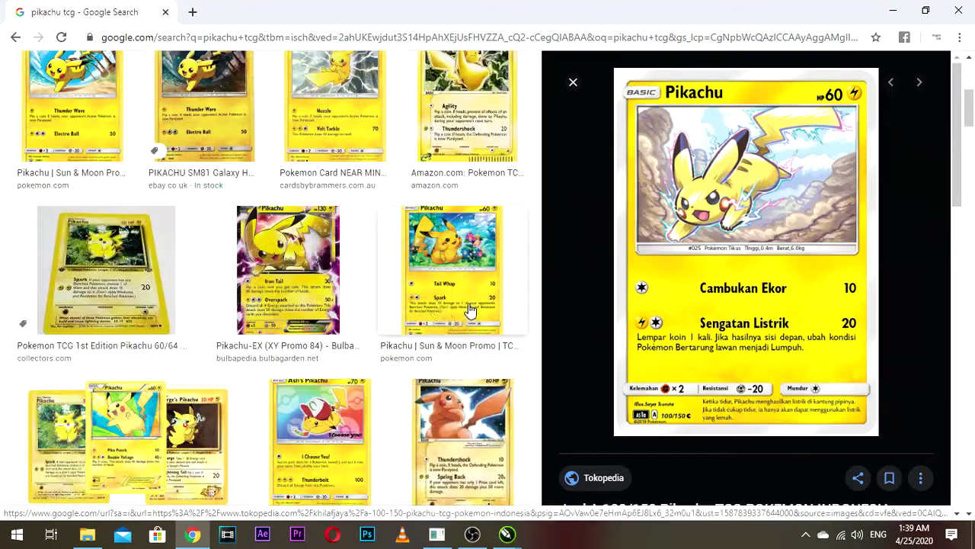
scroll(492, 243, up, 3)
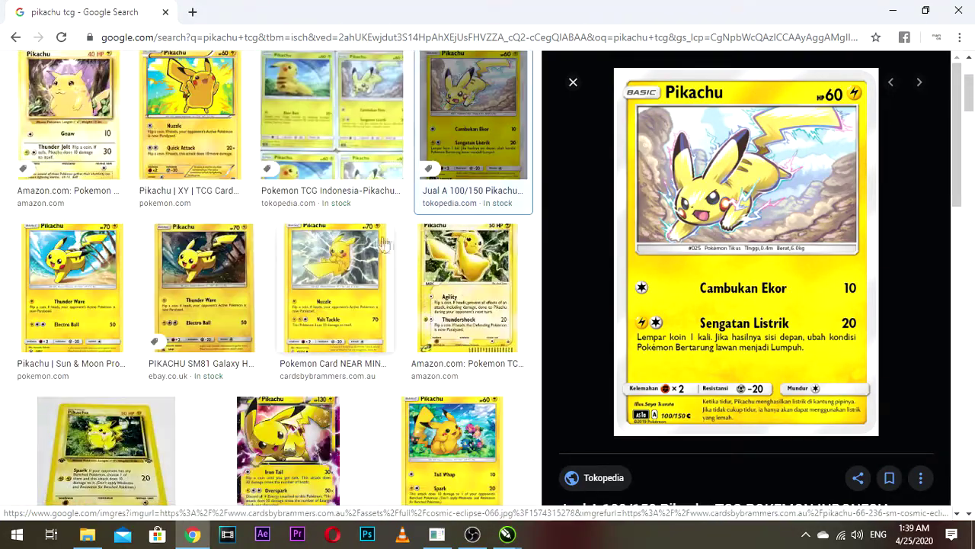
scroll(206, 263, up, 2)
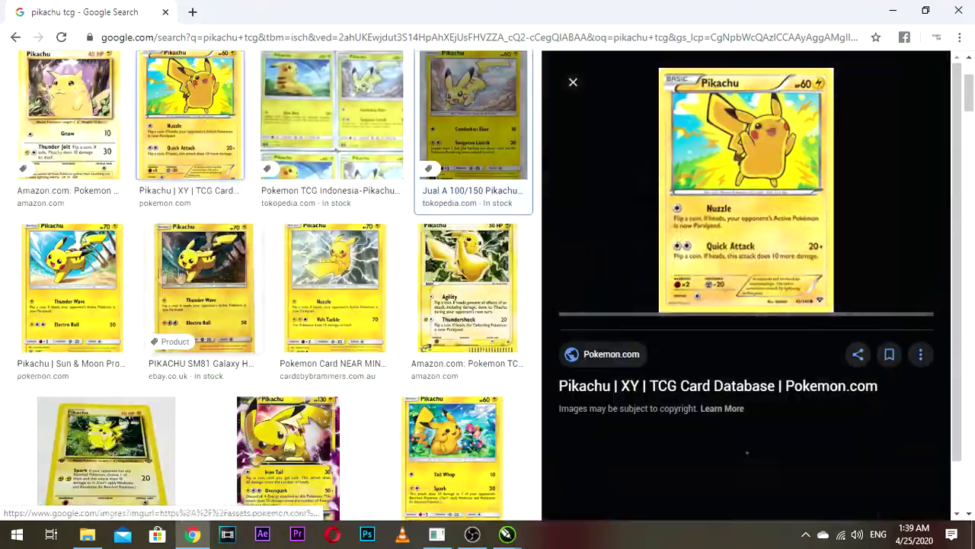
scroll(313, 233, up, 1)
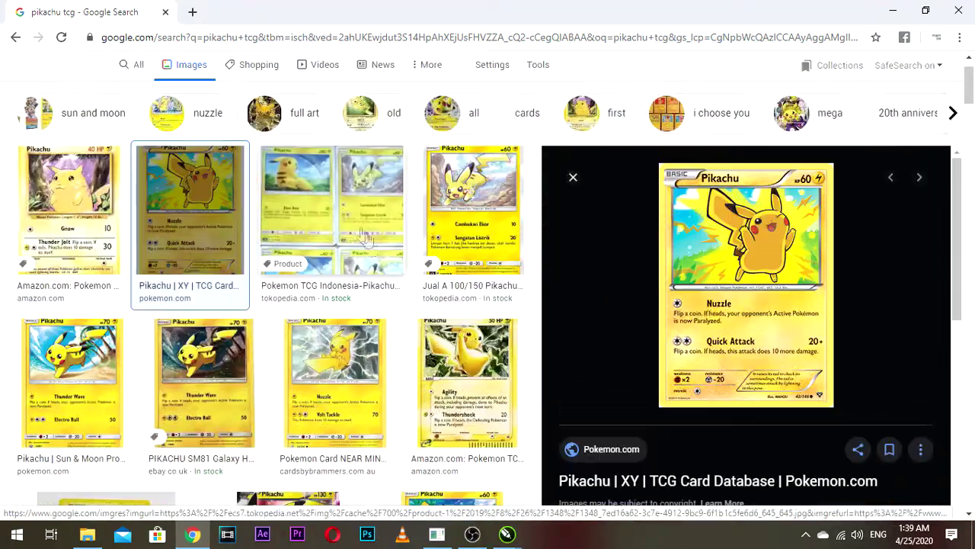
click(333, 217)
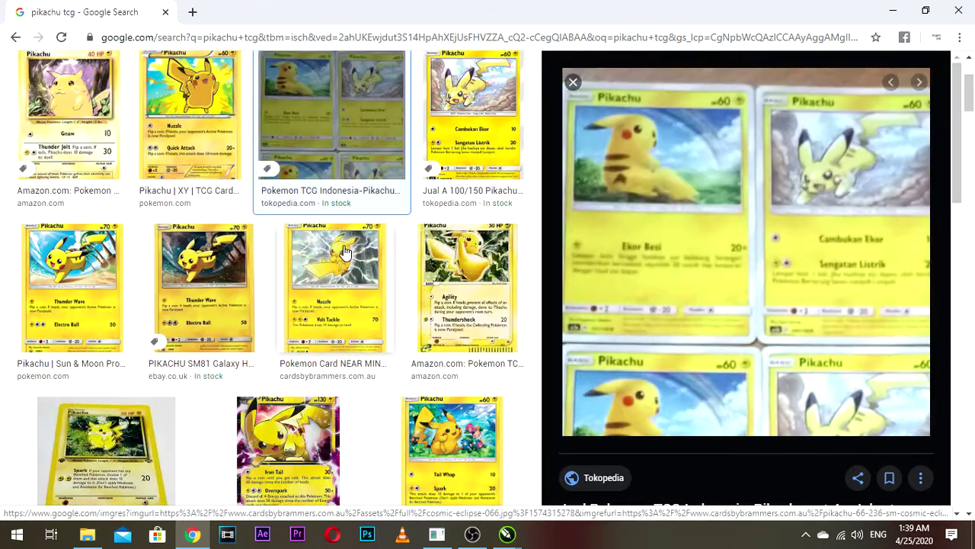
- Save the Cards By Brammers Pikachu 66/236 card image as a JPEG named pikachu in the youtube folder
click(333, 292)
scroll(364, 281, down, 2)
scroll(410, 283, up, 1)
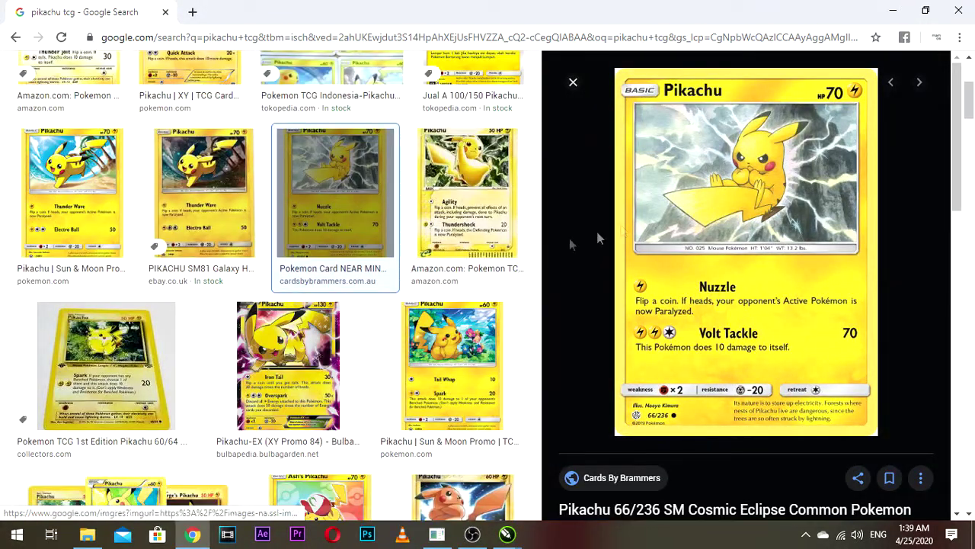
right_click(757, 178)
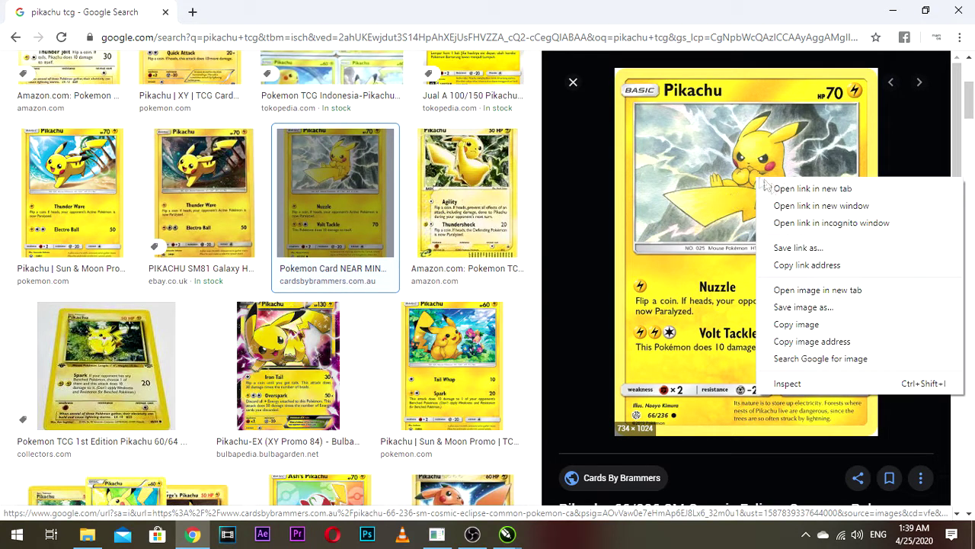
click(803, 307)
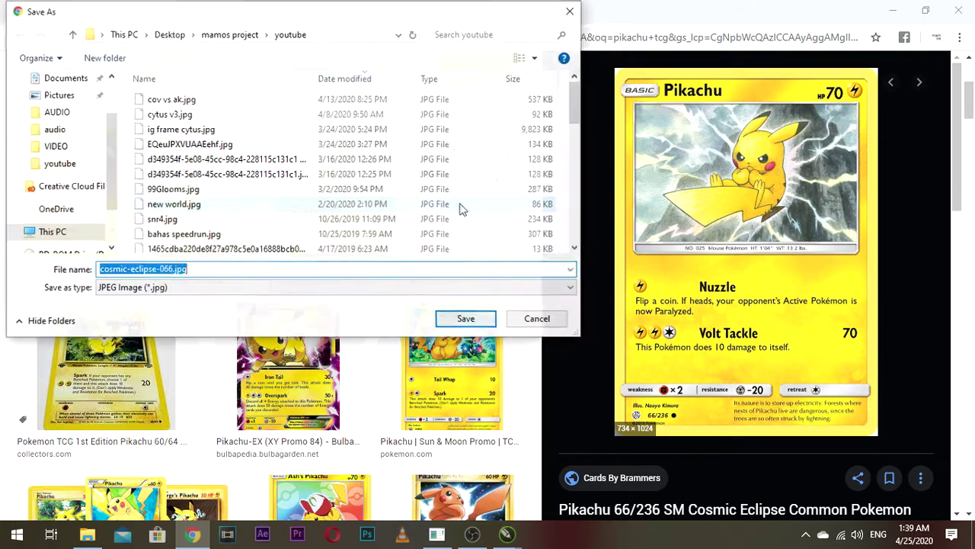
scroll(218, 197, down, 5)
scroll(218, 197, up, 5)
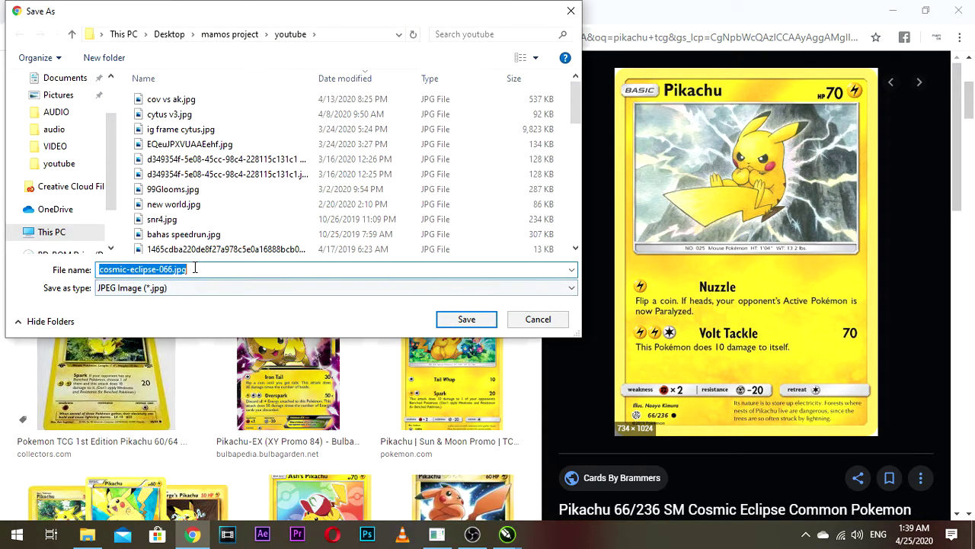
text(pikachu)
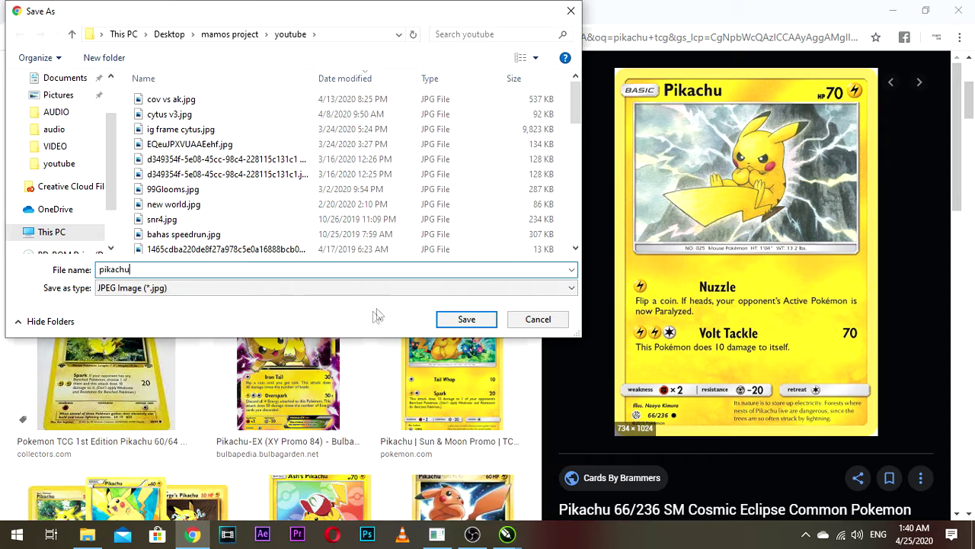
click(466, 320)
- Bring pikachu.jpg from the youtube folder into bulbasaur.cdr in CorelDRAW and cut it from that page
click(147, 504)
click(183, 455)
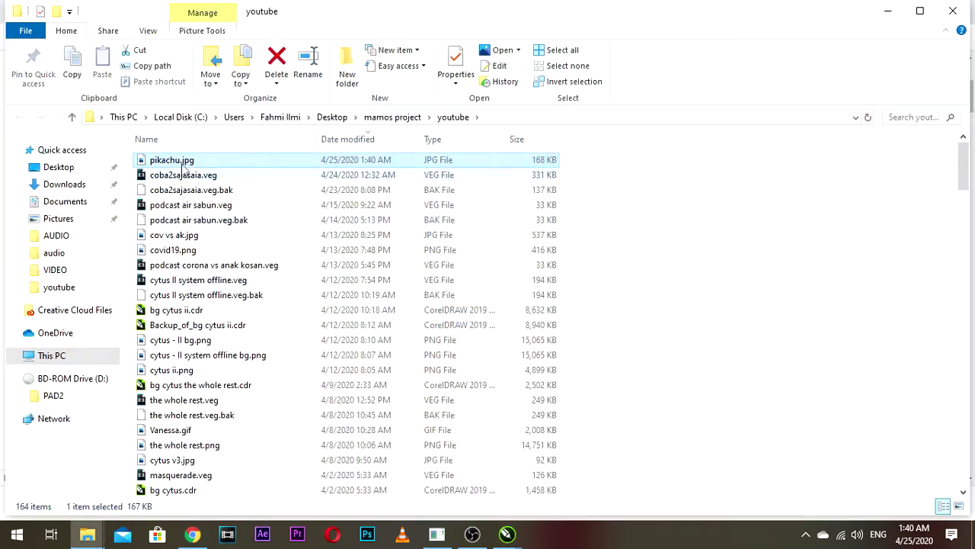
drag(262, 252, 188, 302)
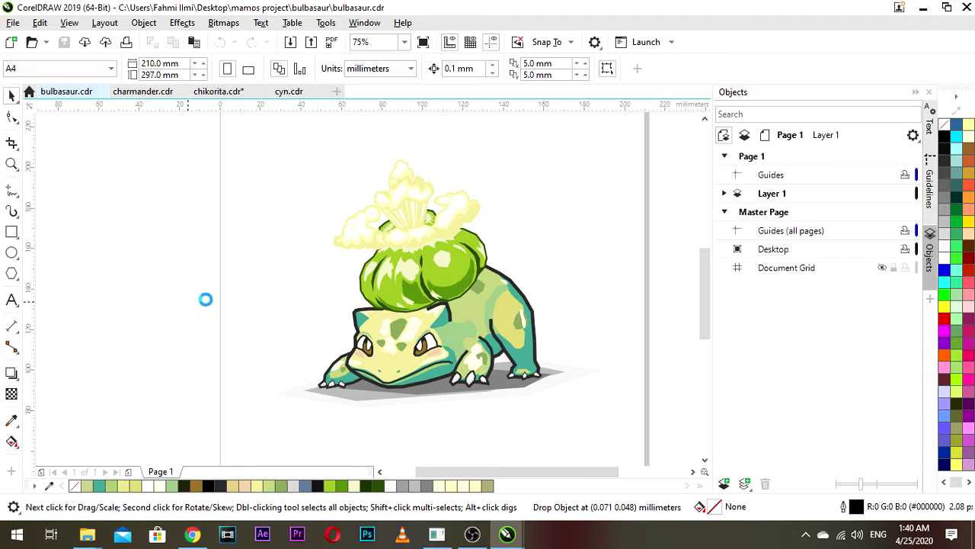
scroll(211, 296, down, 1)
scroll(211, 296, up, 1)
key(Delete)
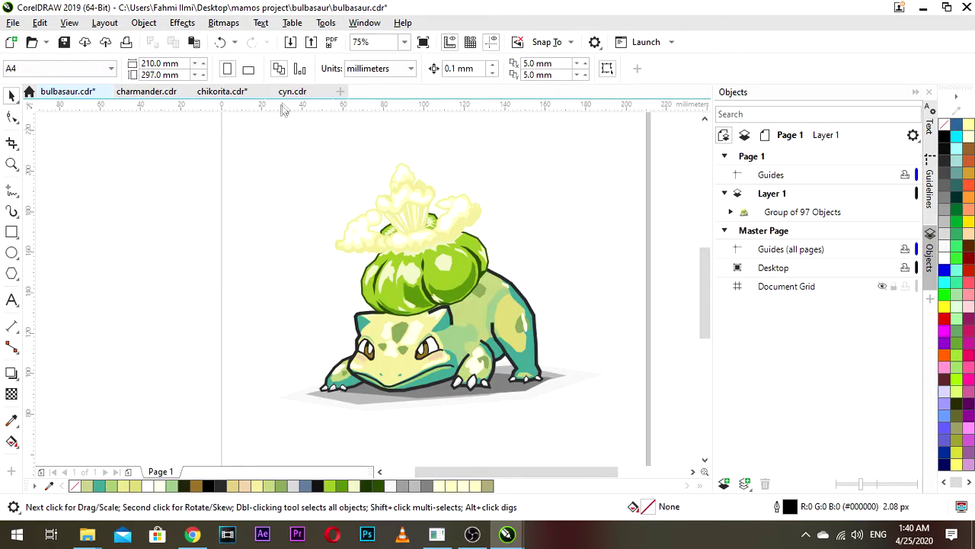
- Create a new one-page A4 portrait document, Untitled-1, in RGB at 300 dpi
click(340, 92)
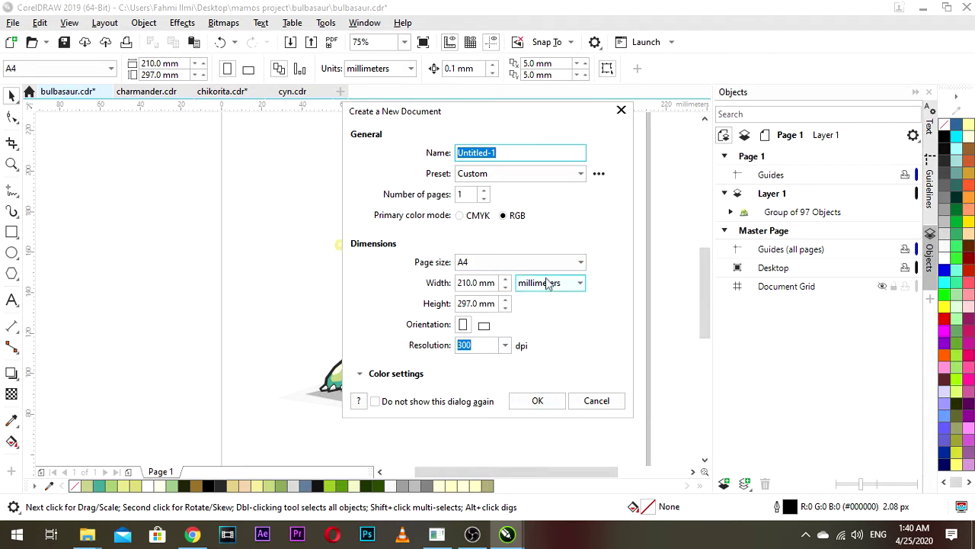
click(523, 259)
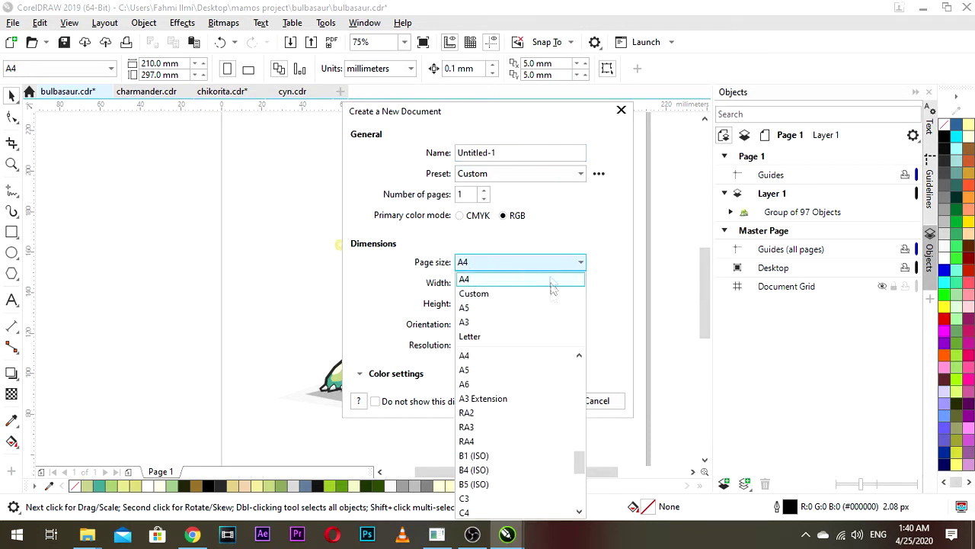
click(535, 259)
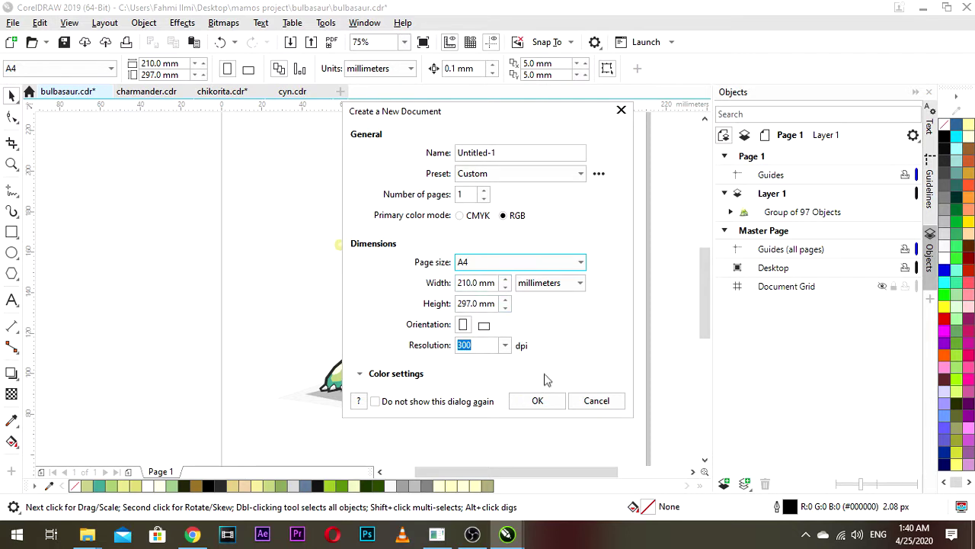
click(539, 400)
scroll(434, 314, down, 1)
scroll(421, 309, up, 1)
drag(410, 326, 441, 297)
scroll(437, 336, up, 1)
scroll(440, 333, down, 1)
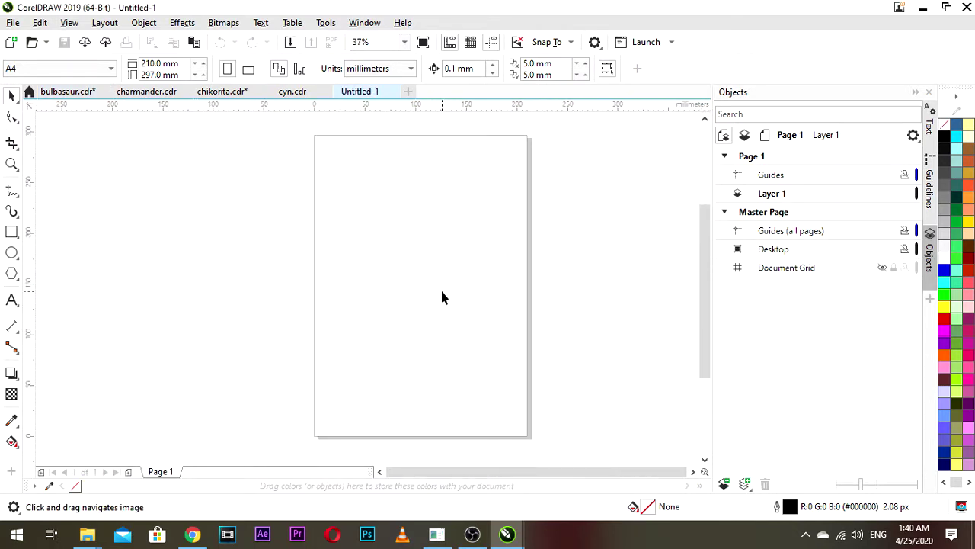
- Paste the Pikachu card bitmap onto the new page, enlarge it to about 94 × 132 mm and position it near the middle
key(ctrl+v)
drag(313, 290, 428, 252)
scroll(427, 253, up, 2)
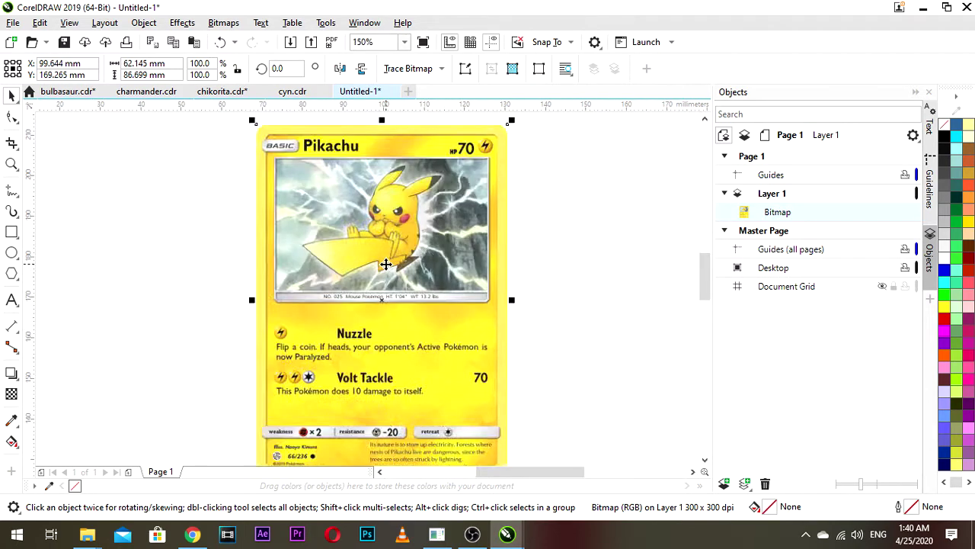
scroll(388, 264, down, 1)
scroll(470, 379, down, 1)
drag(473, 380, 531, 429)
drag(455, 349, 452, 348)
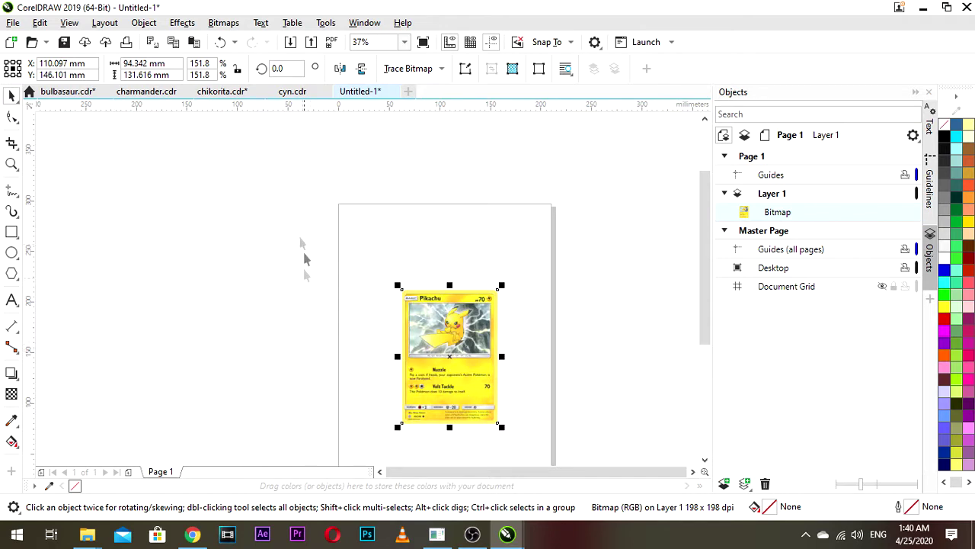
- Look at the finished cyn.cdr illustration and return to Untitled-1 to examine the Pikachu card artwork up close
click(290, 92)
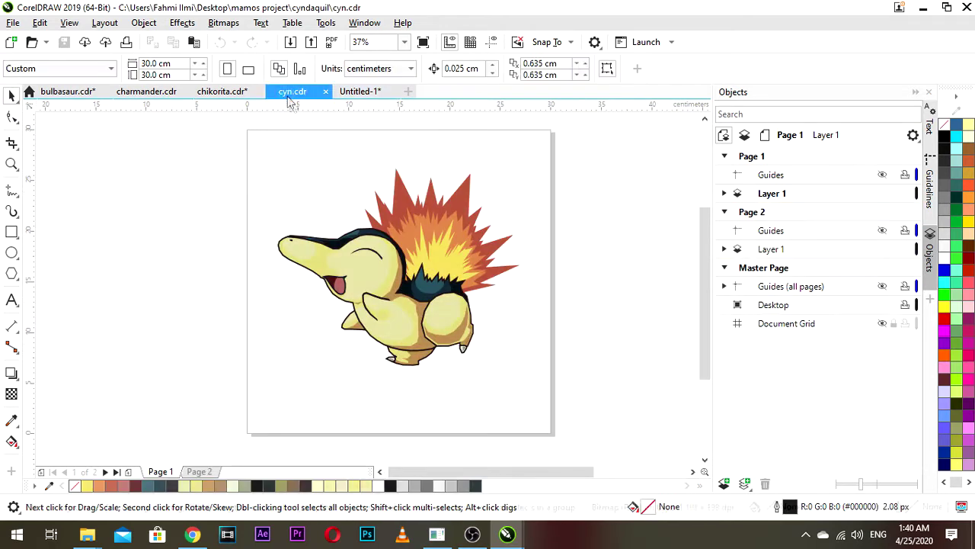
click(364, 93)
click(545, 342)
drag(504, 346, 501, 300)
scroll(482, 310, up, 1)
drag(434, 337, 466, 337)
scroll(453, 313, down, 1)
scroll(449, 317, up, 1)
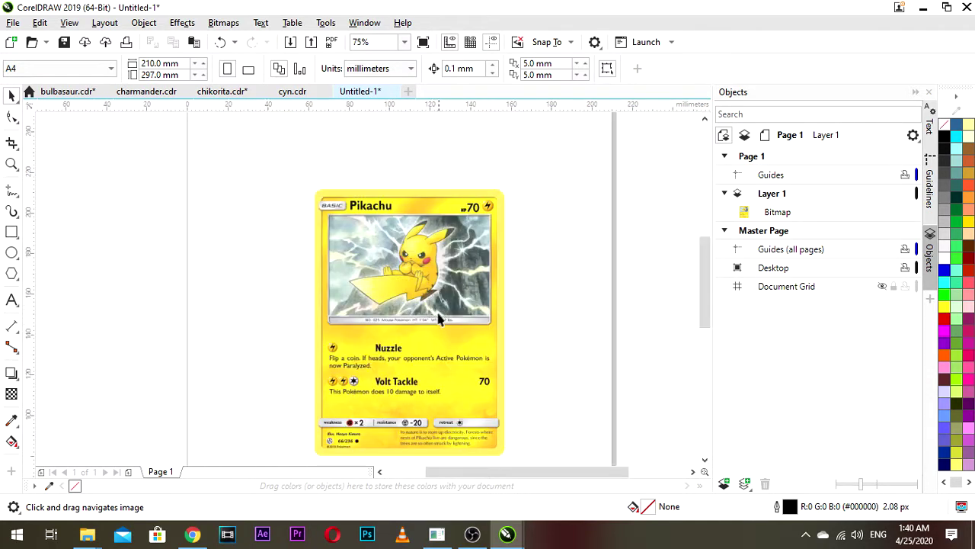
mouse_move(414, 318)
mouse_down()
mouse_move(425, 304)
mouse_move(427, 318)
mouse_up()
scroll(435, 315, down, 1)
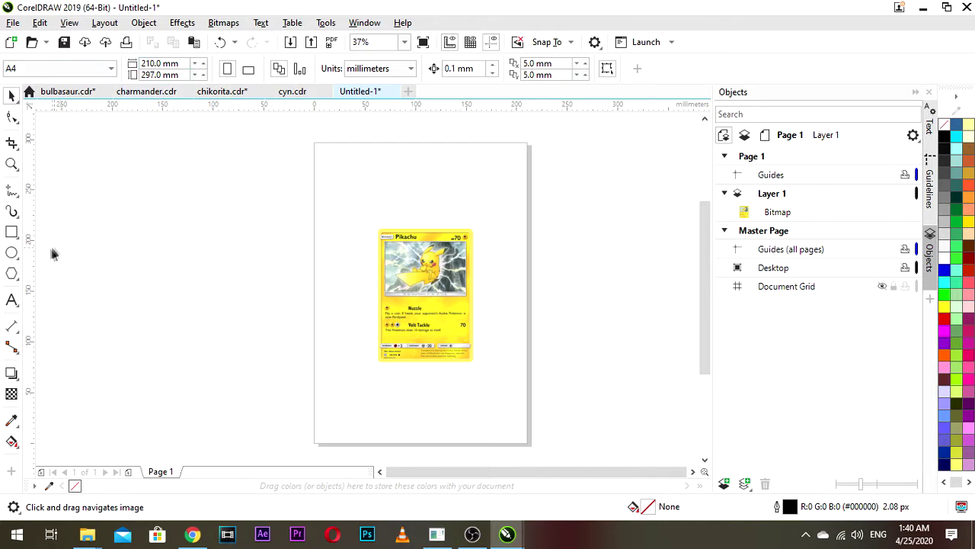
- Draw a square beside the page and set its size to 200 × 200 mm
click(11, 232)
drag(190, 184, 313, 308)
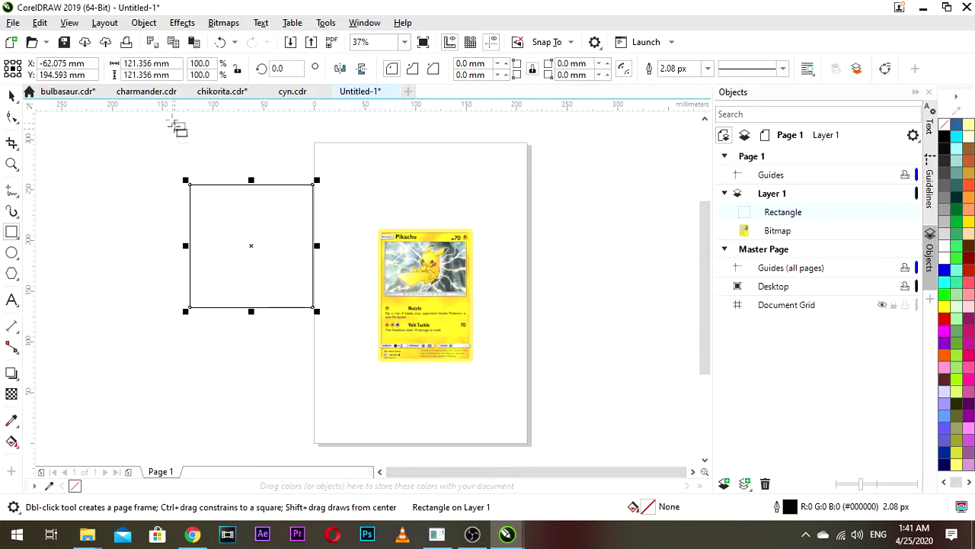
click(172, 62)
text(200)
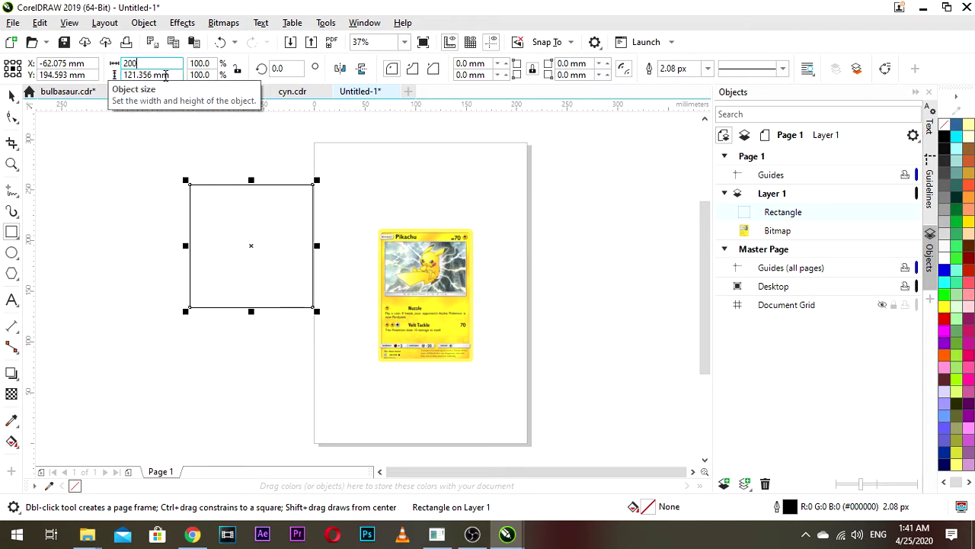
key(Tab)
text(20)
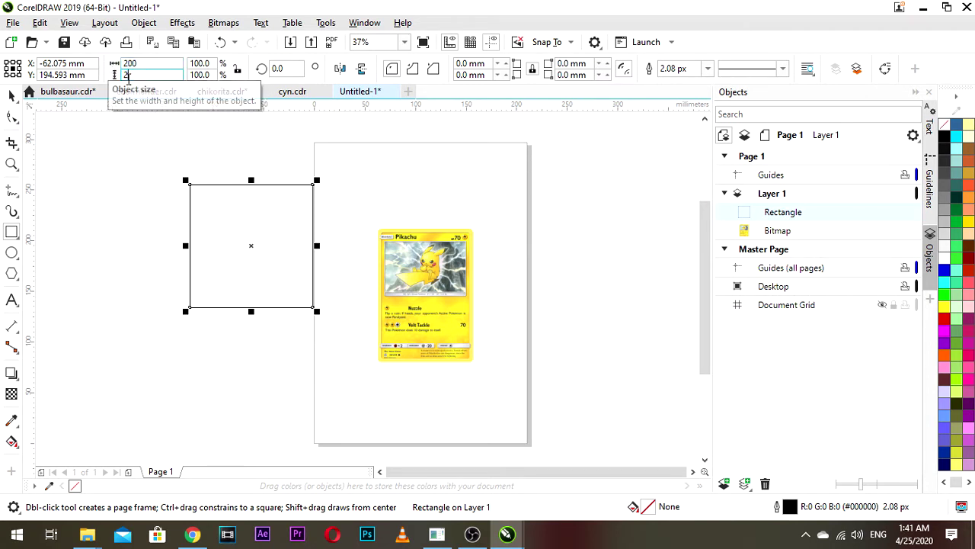
key(Return)
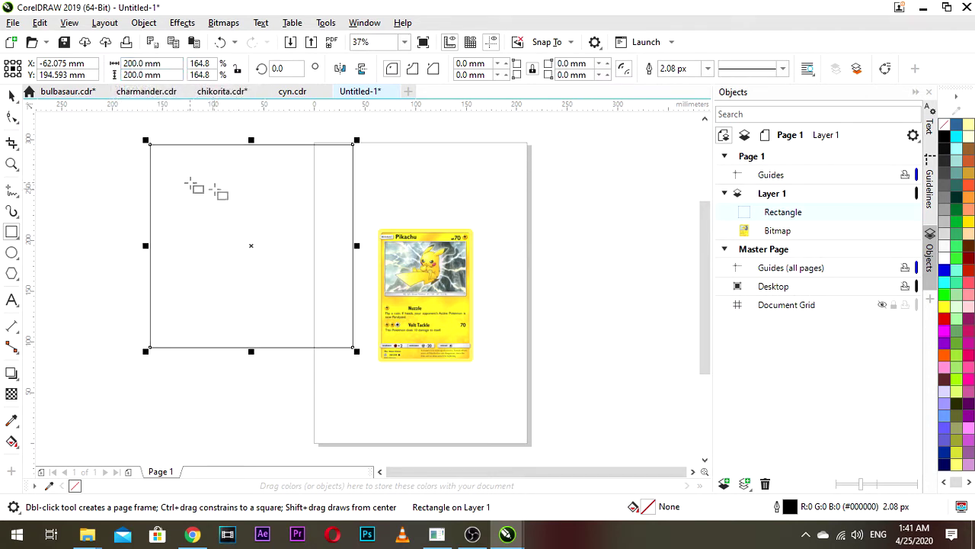
- Center the 200 mm square on the page and send it behind the Pikachu card
click(12, 98)
key(p)
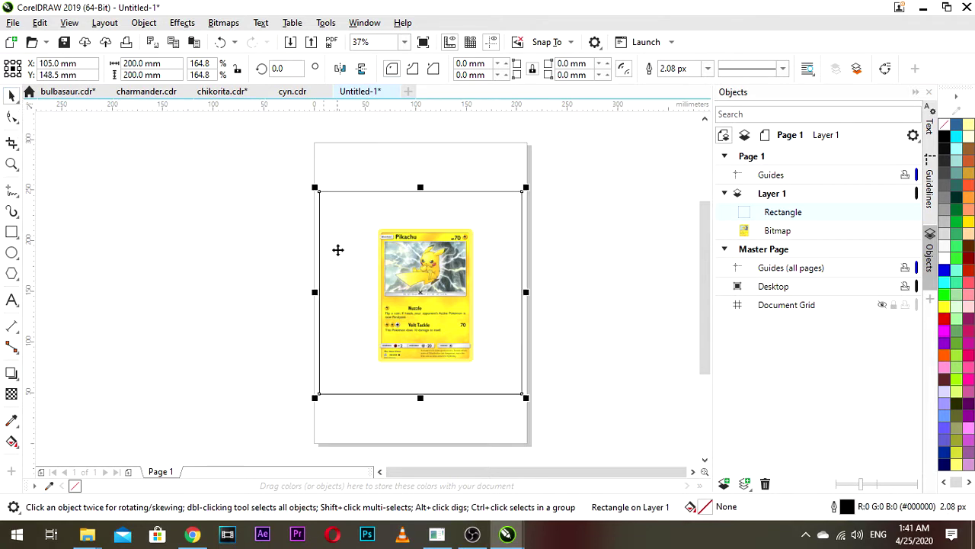
click(566, 266)
click(506, 219)
key(shift+Page_Down)
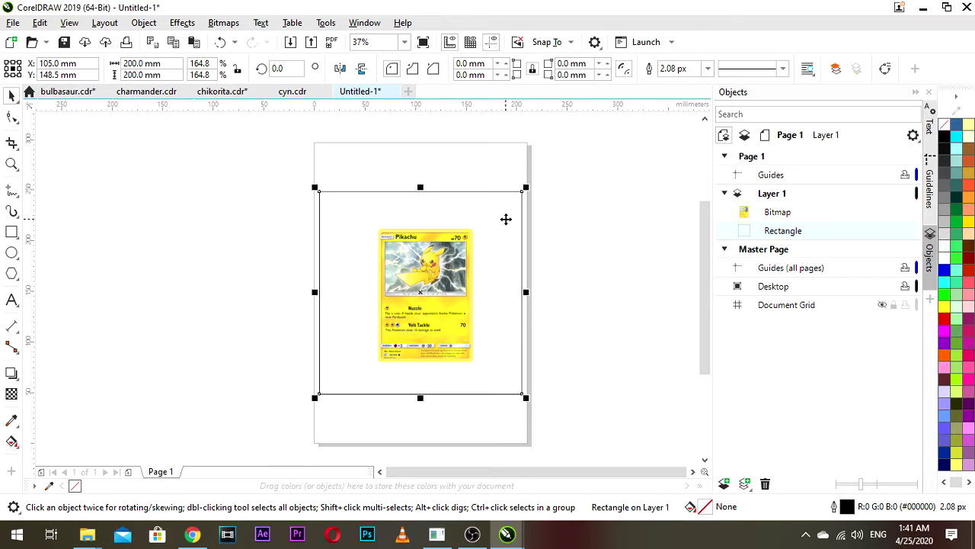
- Enlarge the Pikachu card bitmap to about 214 × 299 mm and move it down so the artwork falls within the square
click(557, 275)
click(405, 281)
scroll(477, 260, up, 1)
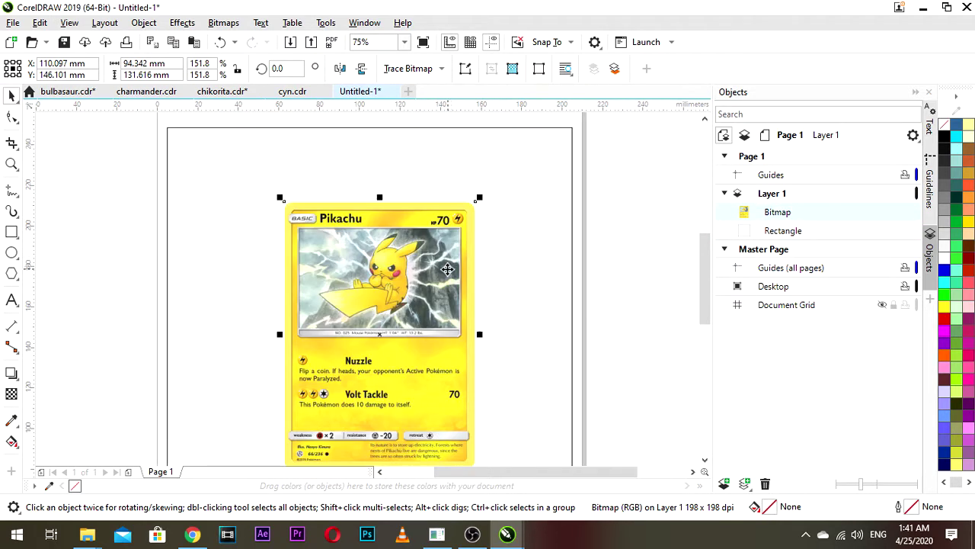
scroll(423, 263, down, 1)
drag(408, 269, 397, 170)
drag(434, 260, 501, 305)
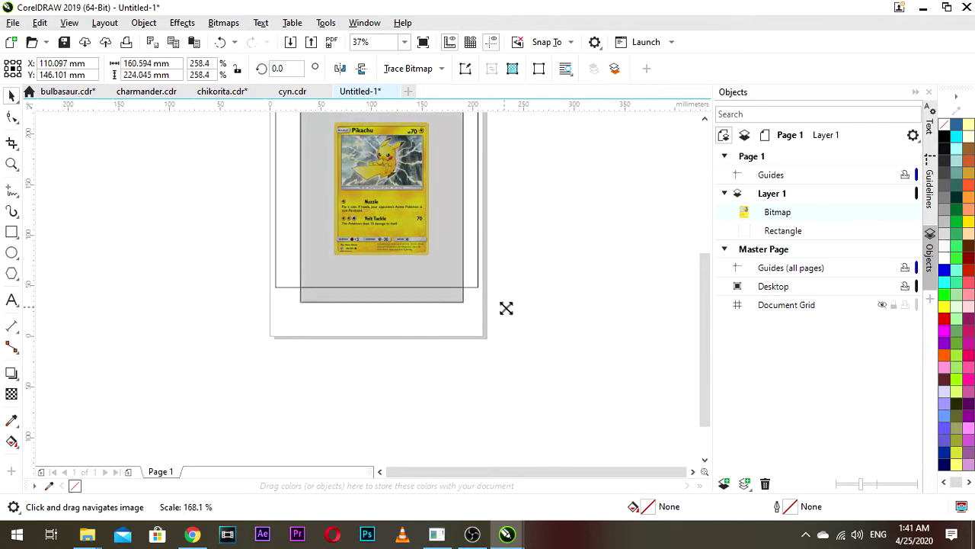
scroll(404, 255, down, 1)
drag(398, 224, 398, 244)
scroll(410, 240, up, 2)
scroll(396, 251, down, 1)
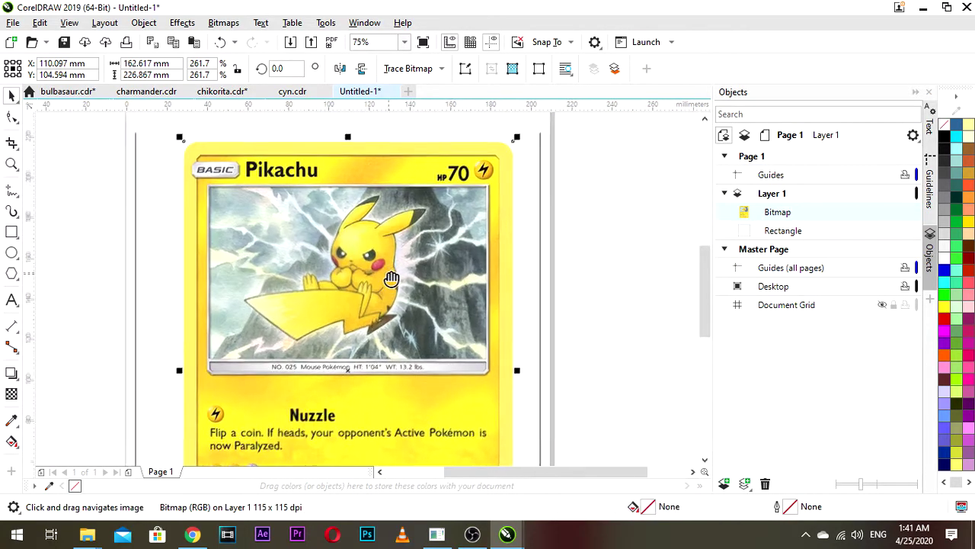
drag(452, 200, 499, 163)
scroll(372, 267, down, 1)
scroll(373, 269, up, 1)
drag(367, 290, 368, 303)
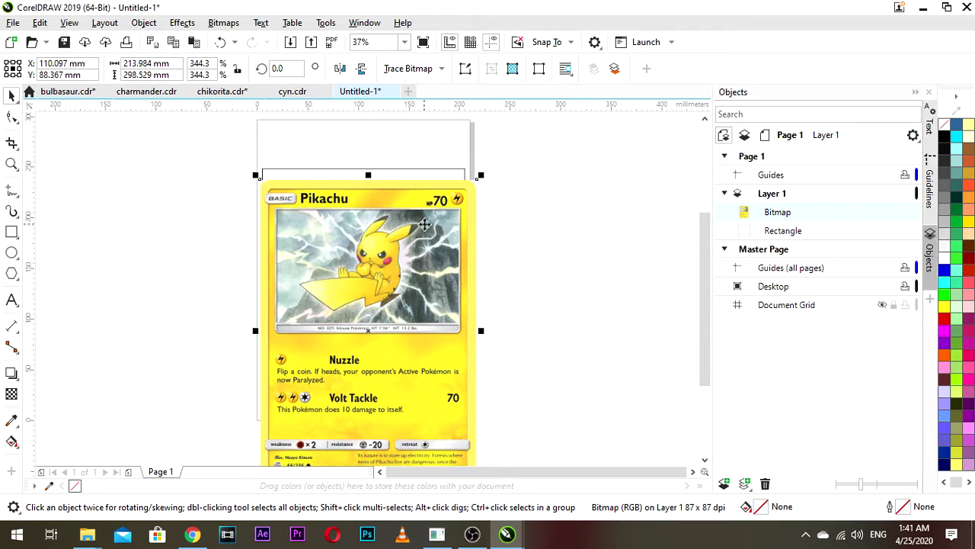
- Bring the 200 mm square in front of the Pikachu card bitmap
click(435, 175)
key(shift+Page_Up)
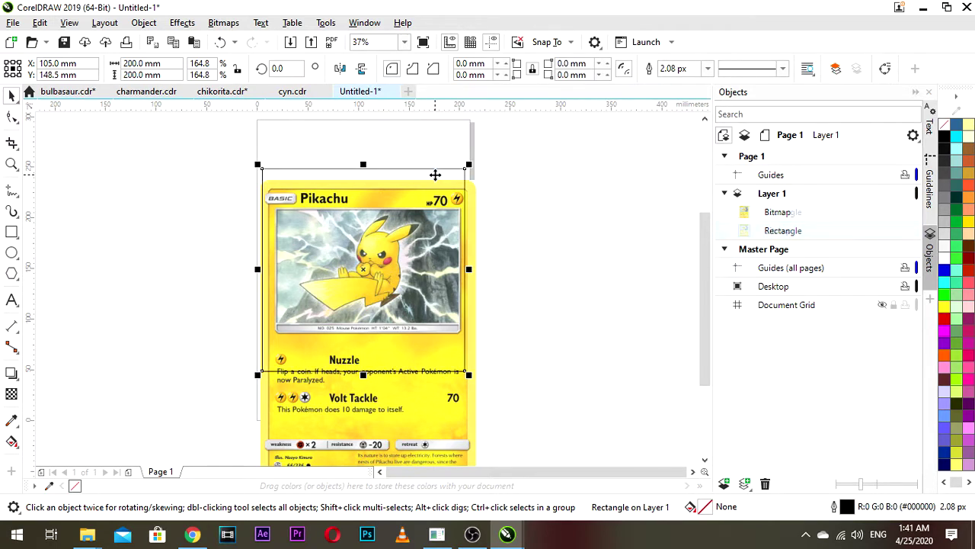
click(595, 266)
scroll(476, 330, down, 1)
drag(429, 333, 472, 266)
scroll(480, 272, up, 1)
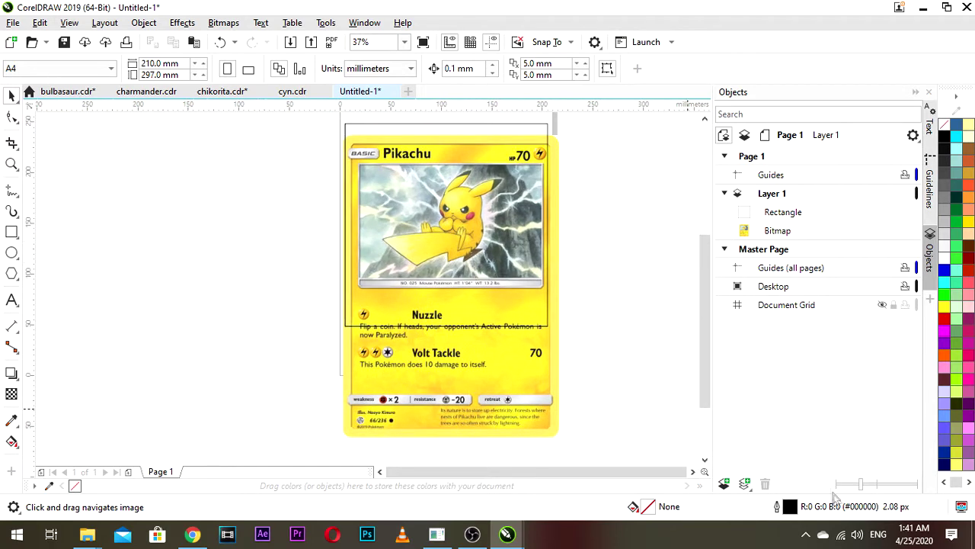
- Enlarge the card bitmap to about 218 × 304 mm and shift it slightly left and down against the square frame
drag(573, 231, 570, 261)
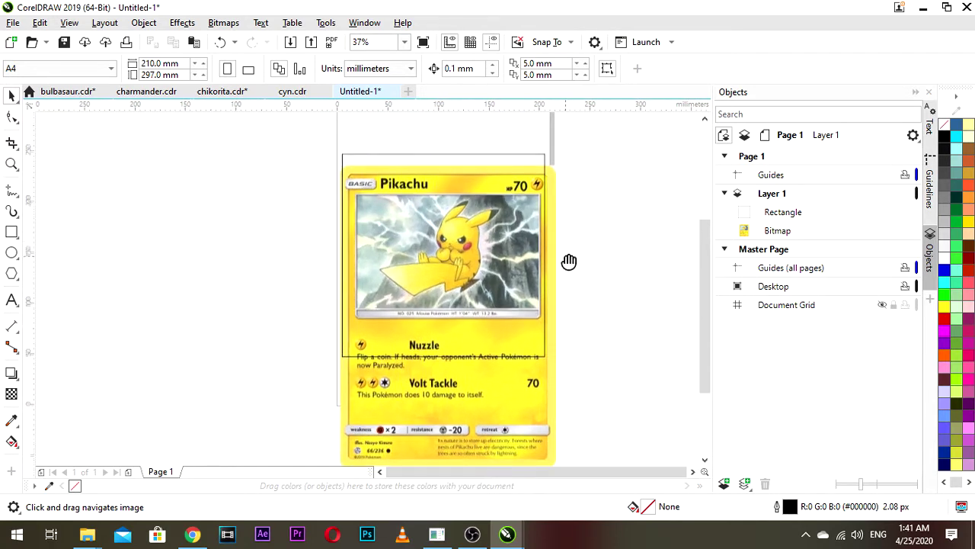
click(502, 390)
drag(570, 160, 573, 156)
scroll(448, 201, up, 1)
scroll(448, 201, down, 1)
click(607, 239)
click(500, 410)
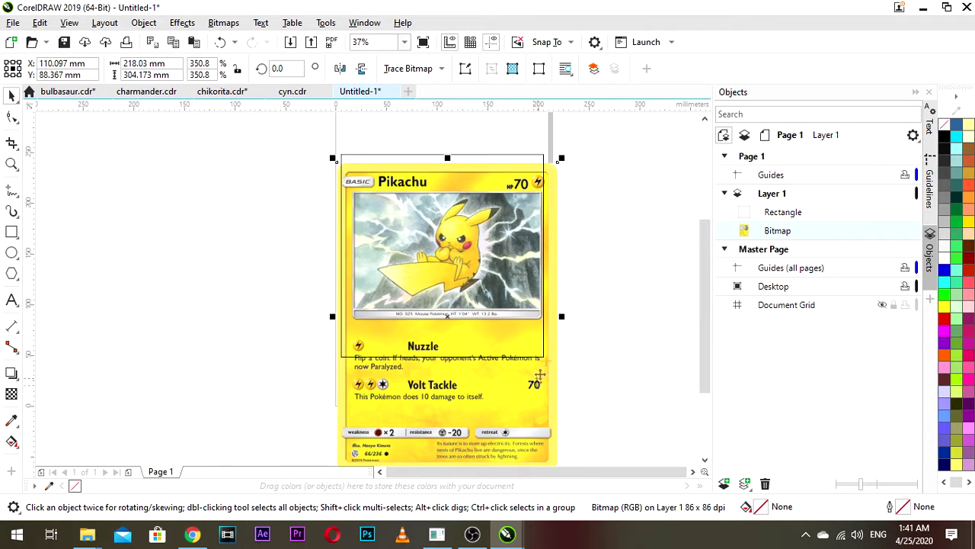
drag(451, 391, 446, 396)
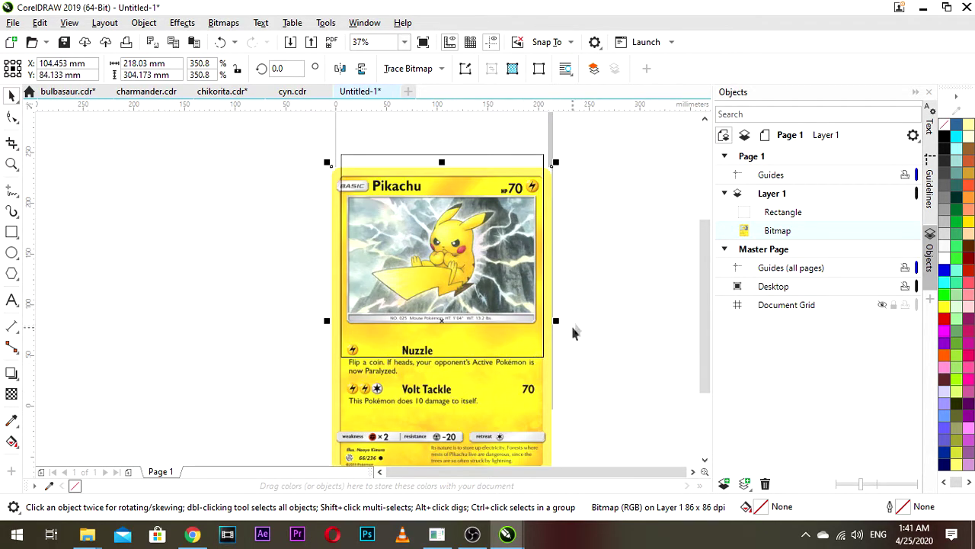
- Delete the 200 mm guide square from the page
click(570, 324)
scroll(534, 277, up, 1)
scroll(512, 293, down, 1)
drag(473, 291, 456, 262)
scroll(464, 282, up, 1)
scroll(610, 315, down, 1)
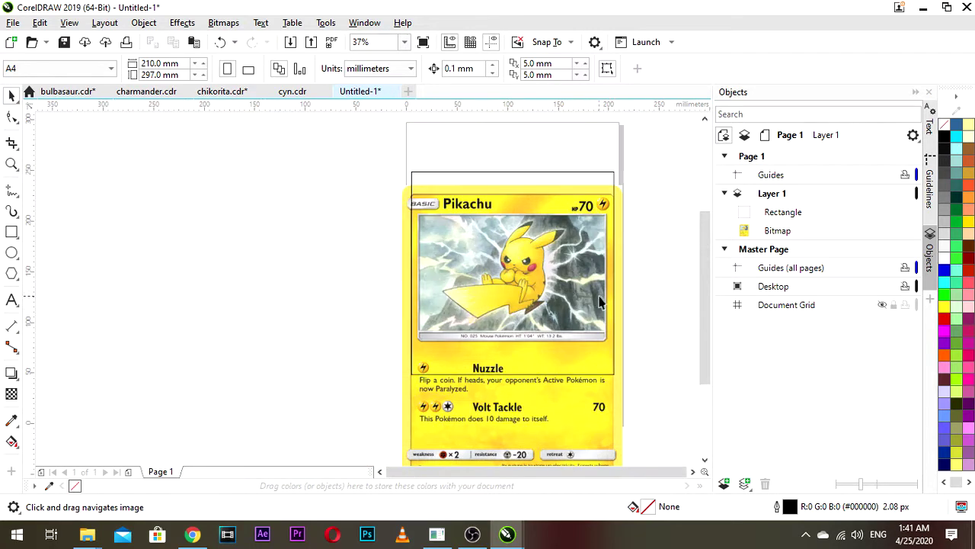
click(574, 397)
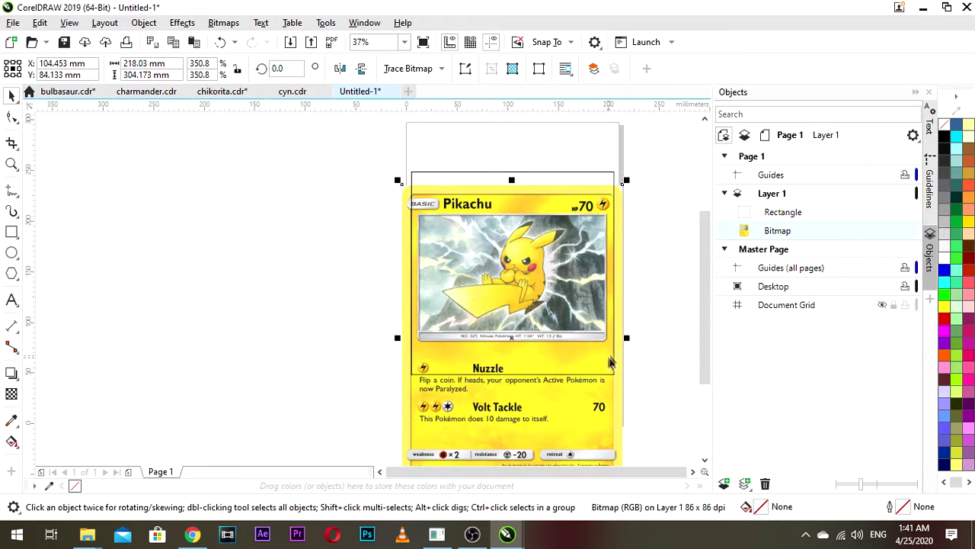
click(643, 190)
click(572, 172)
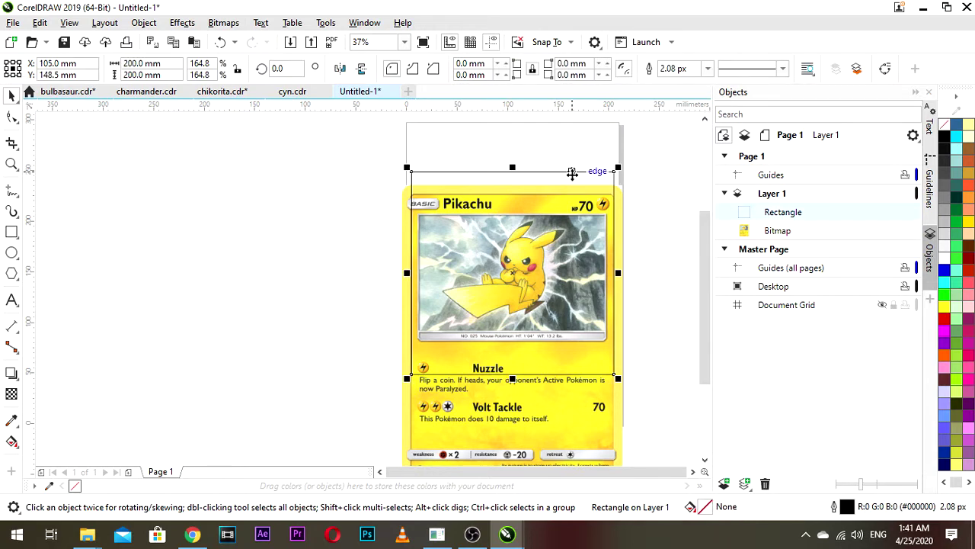
key(Delete)
- Lock the Pikachu card bitmap in place
right_click(548, 250)
click(592, 285)
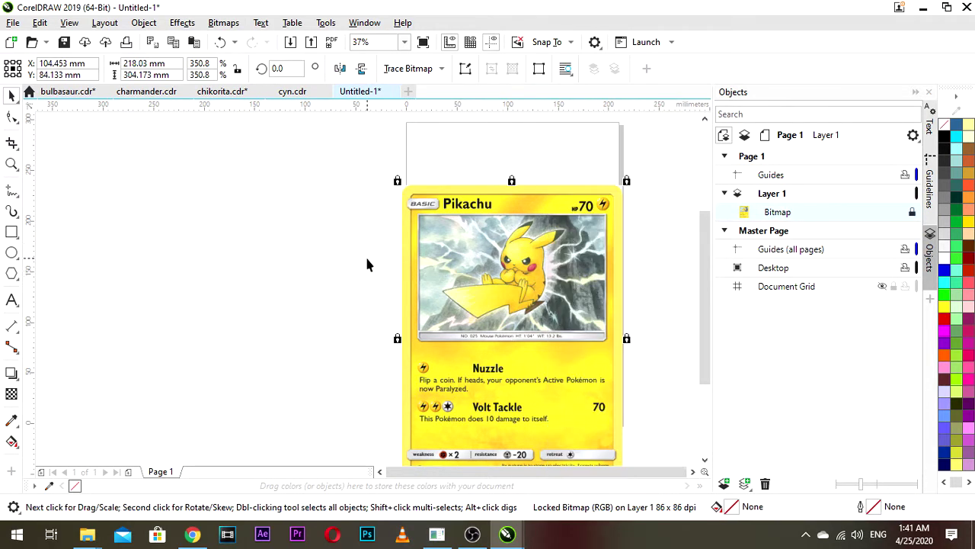
click(366, 258)
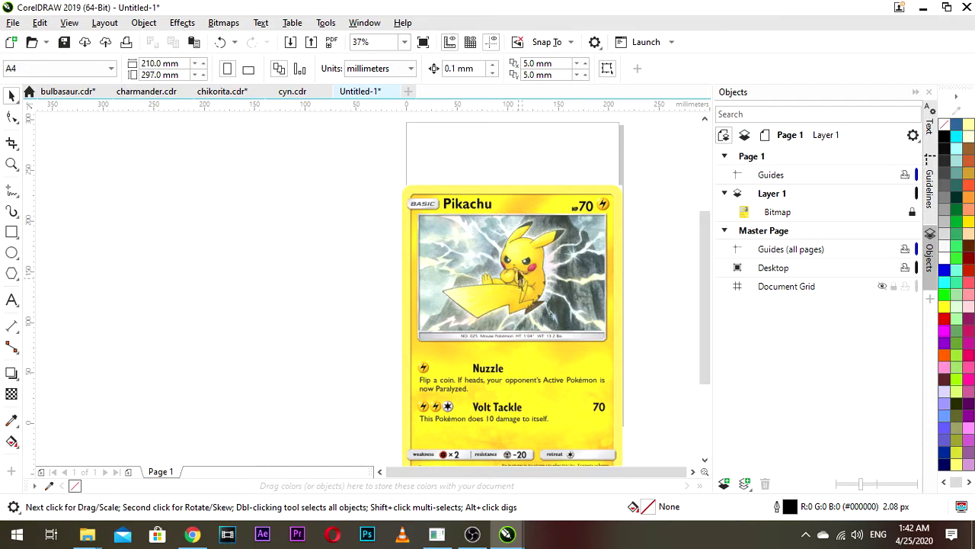
- Unlock the Pikachu card bitmap and select it
scroll(536, 276, up, 2)
scroll(409, 281, down, 1)
drag(529, 281, 404, 273)
right_click(429, 269)
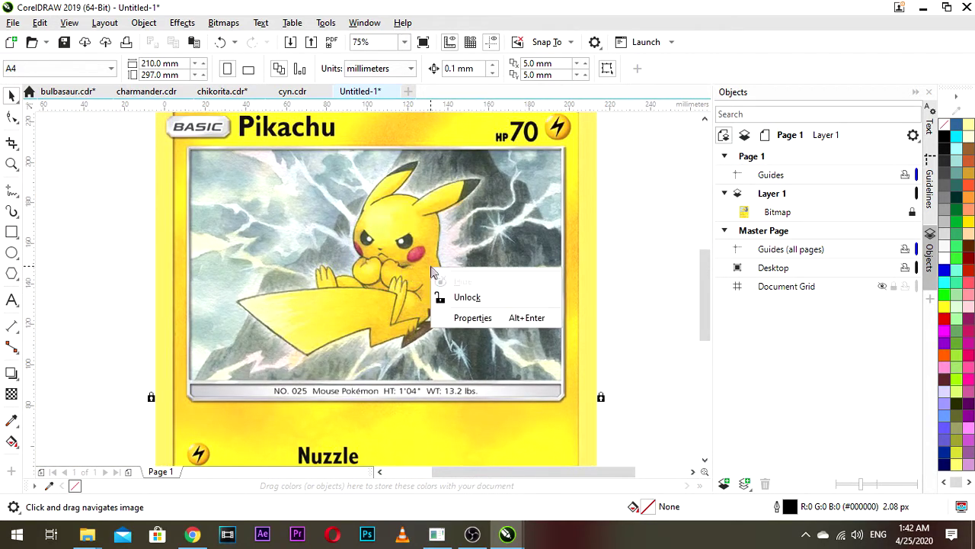
click(467, 300)
scroll(582, 271, down, 1)
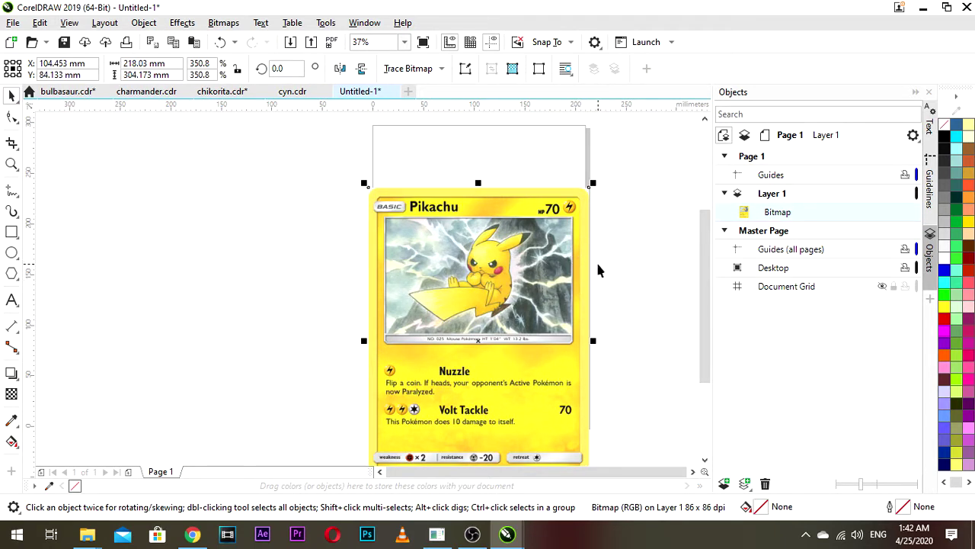
click(277, 254)
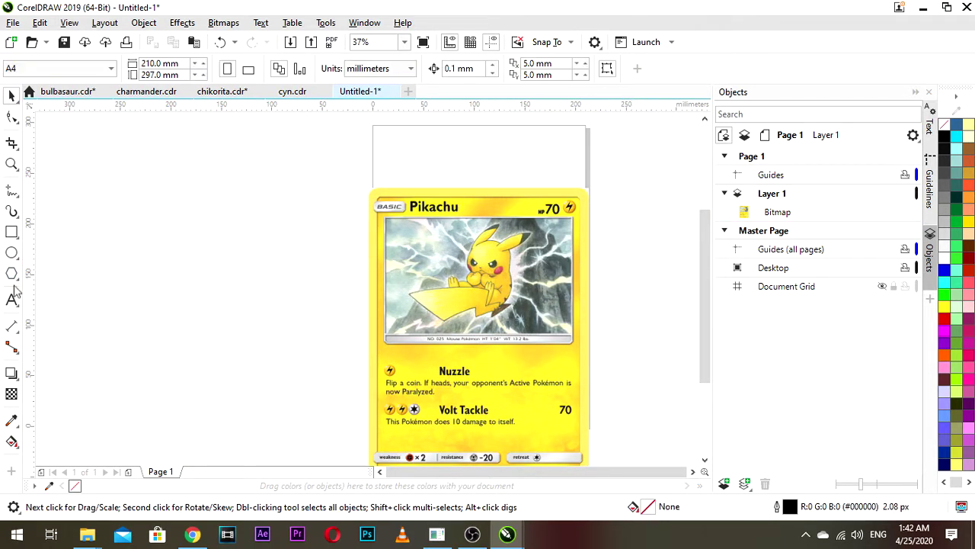
click(494, 266)
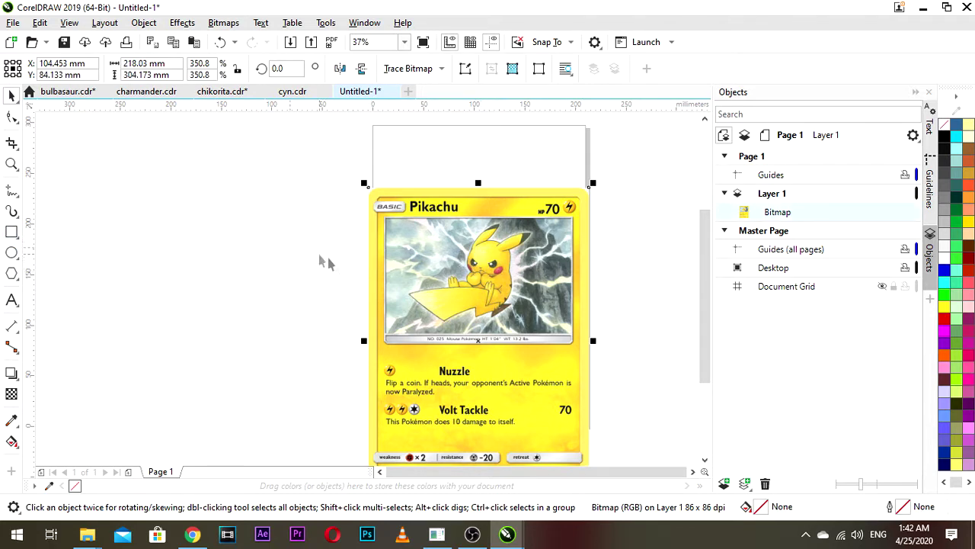
- Draw a rectangle of about 21.3 × 19.6 mm over Pikachu's face
click(11, 232)
scroll(465, 229, up, 4)
mouse_move(456, 188)
mouse_down()
mouse_move(542, 266)
mouse_move(488, 294)
mouse_up()
scroll(476, 254, up, 1)
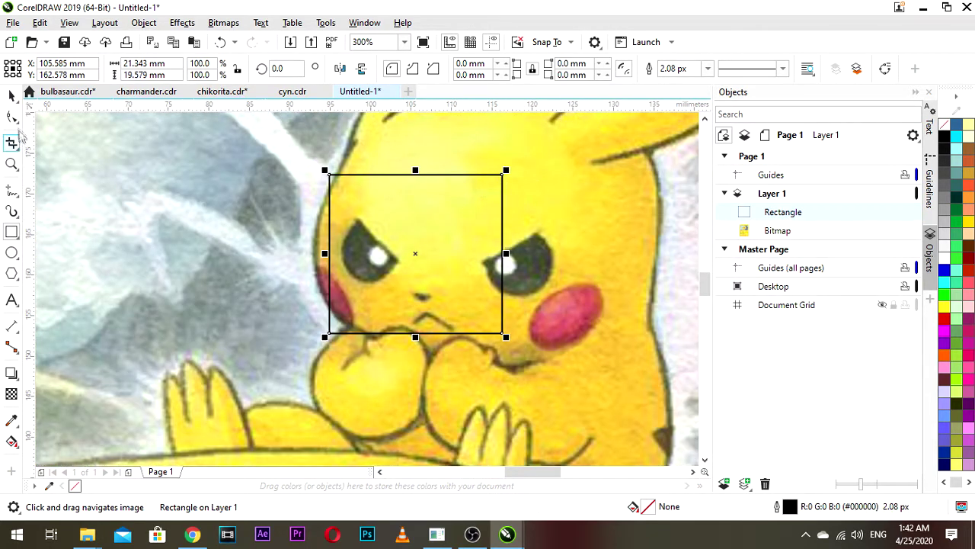
- Convert the face rectangle to a curve and reshape its left side with the Shape tool to follow Pikachu's head
click(12, 116)
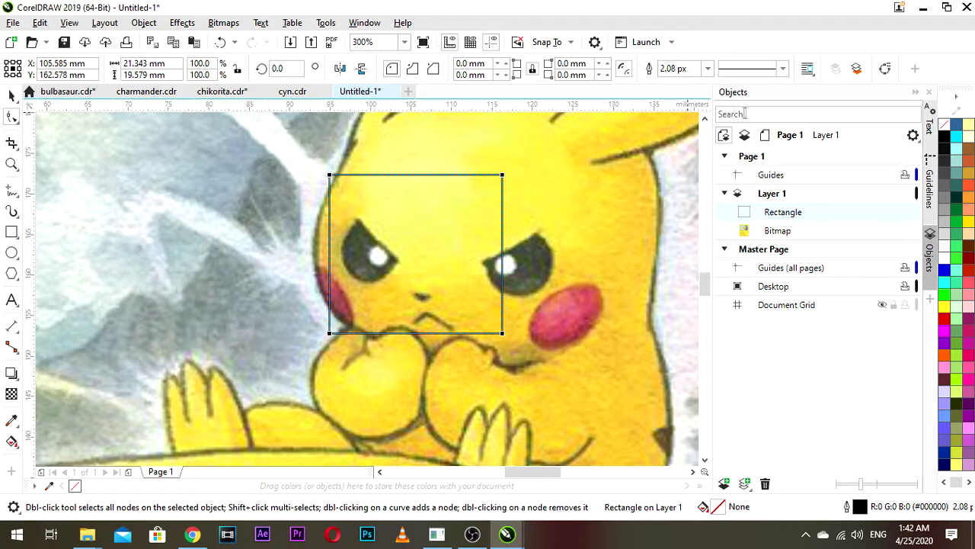
click(884, 68)
drag(329, 176, 336, 182)
scroll(335, 182, up, 1)
scroll(314, 258, down, 1)
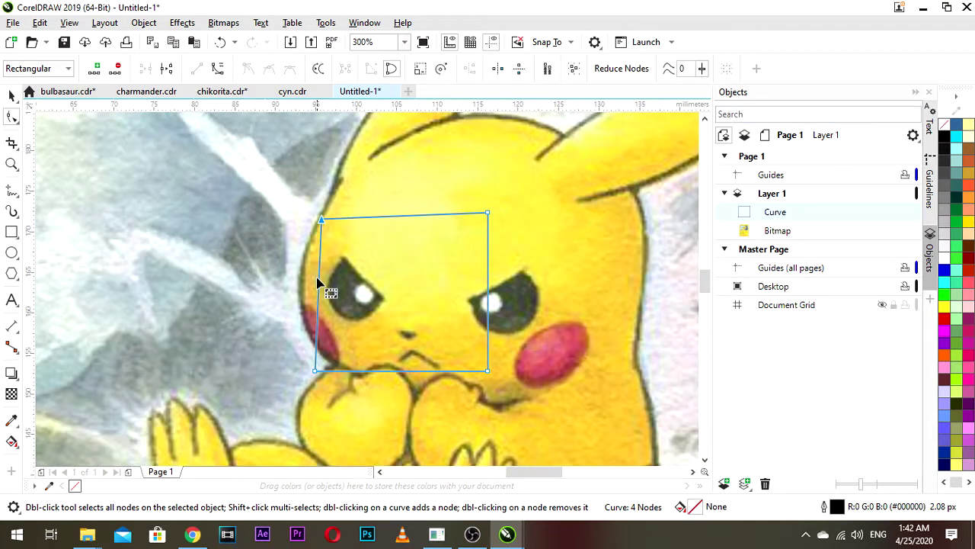
drag(319, 282, 305, 257)
- Apply a uniform transparency to the Pikachu card bitmap so the traced outline stands out against it
scroll(285, 322, down, 1)
click(11, 95)
scroll(187, 189, down, 1)
click(169, 206)
scroll(169, 207, down, 1)
drag(183, 210, 407, 239)
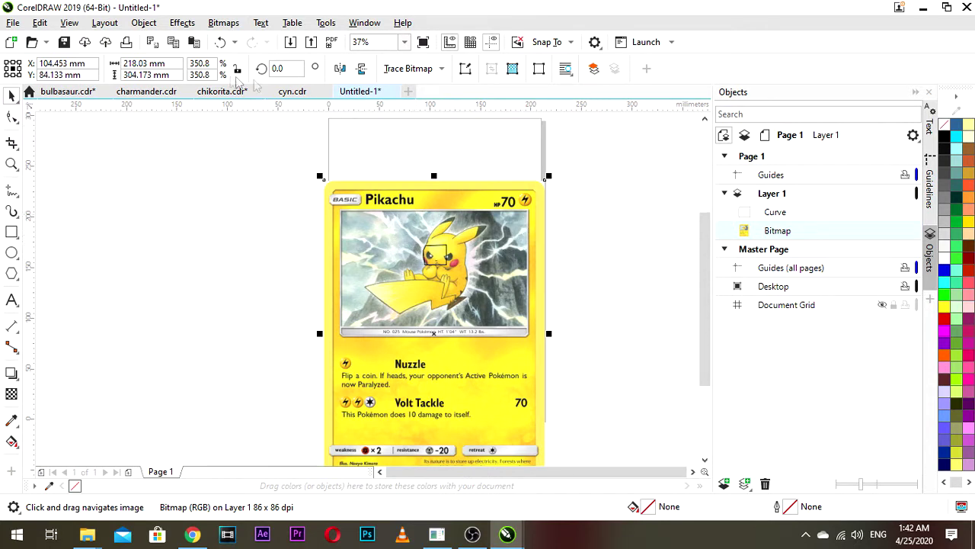
click(11, 394)
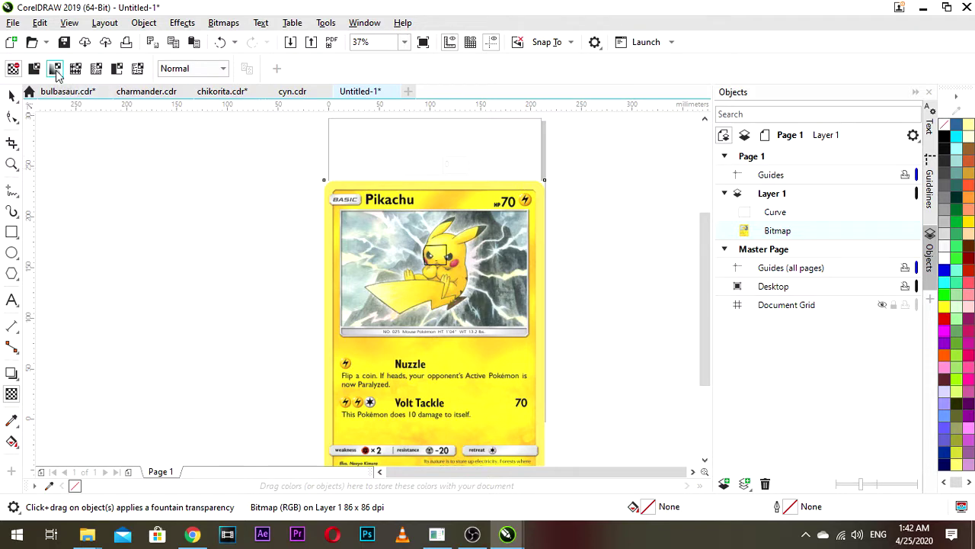
click(33, 69)
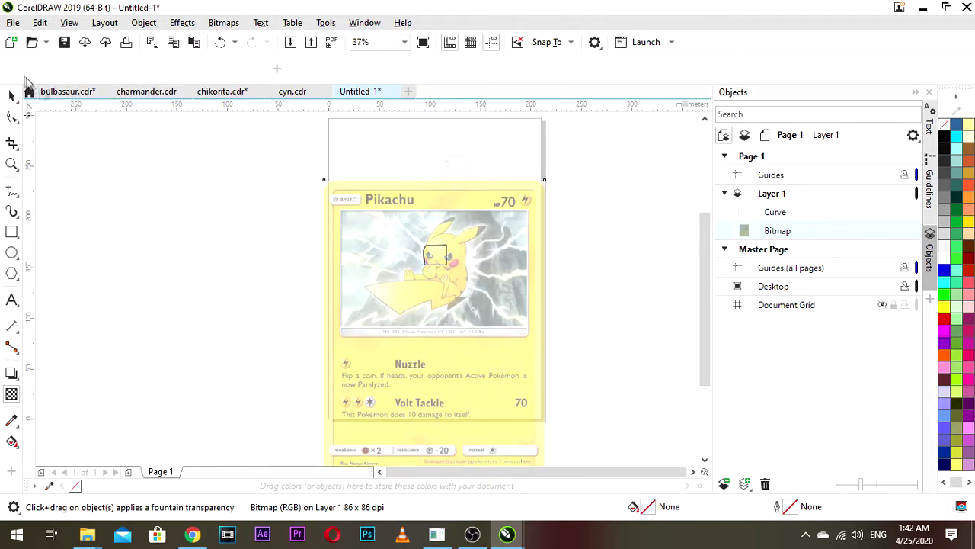
click(15, 69)
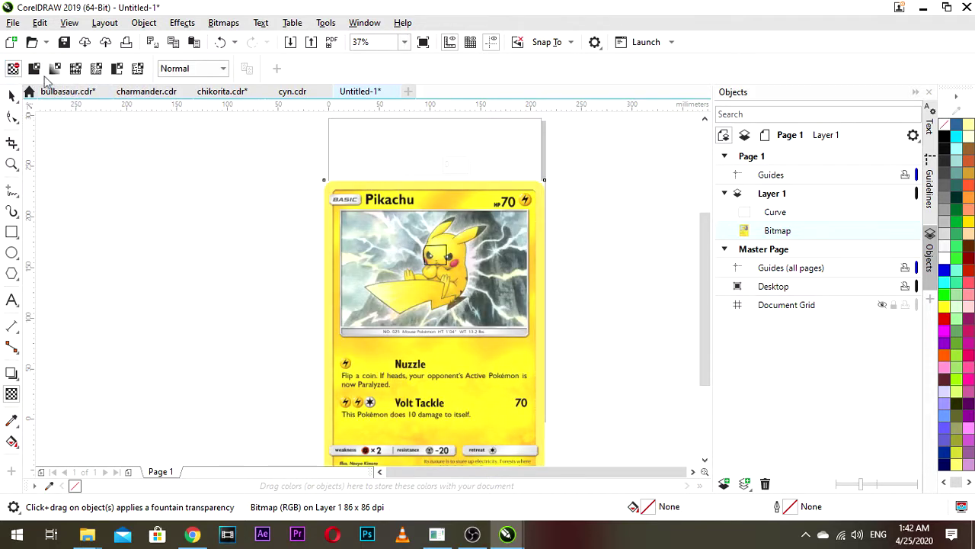
click(34, 69)
click(262, 266)
scroll(455, 260, up, 2)
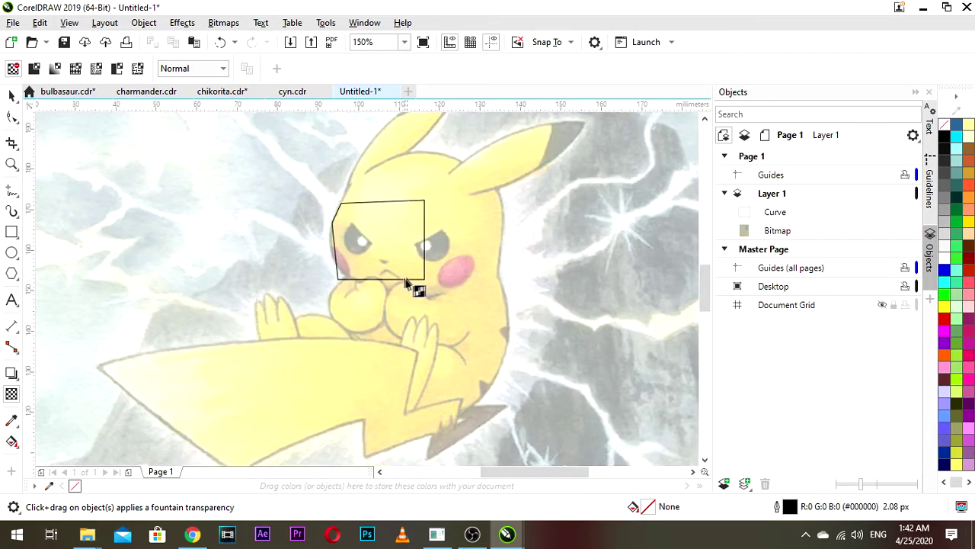
- Select the traced face curve over Pikachu's head with the Pick tool
scroll(410, 284, down, 2)
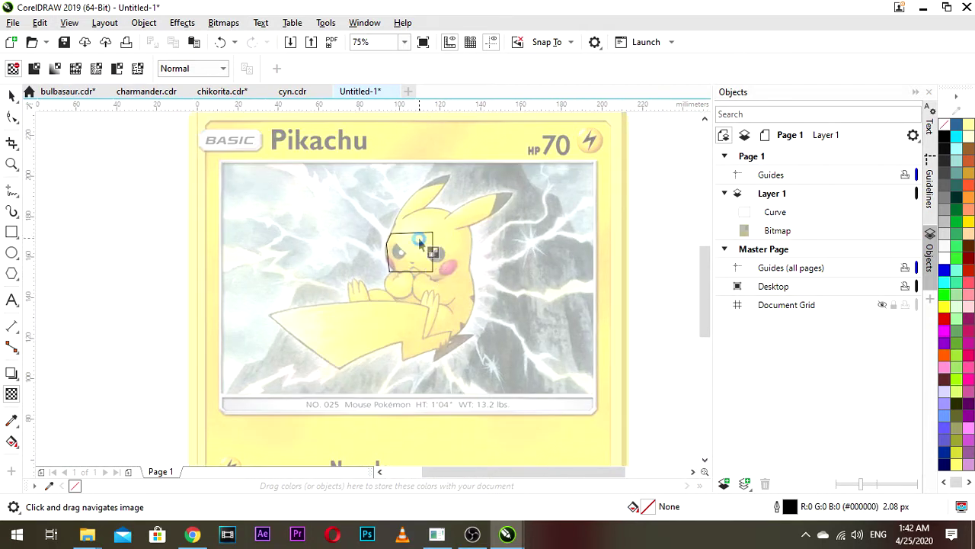
scroll(419, 242, up, 2)
scroll(420, 298, down, 2)
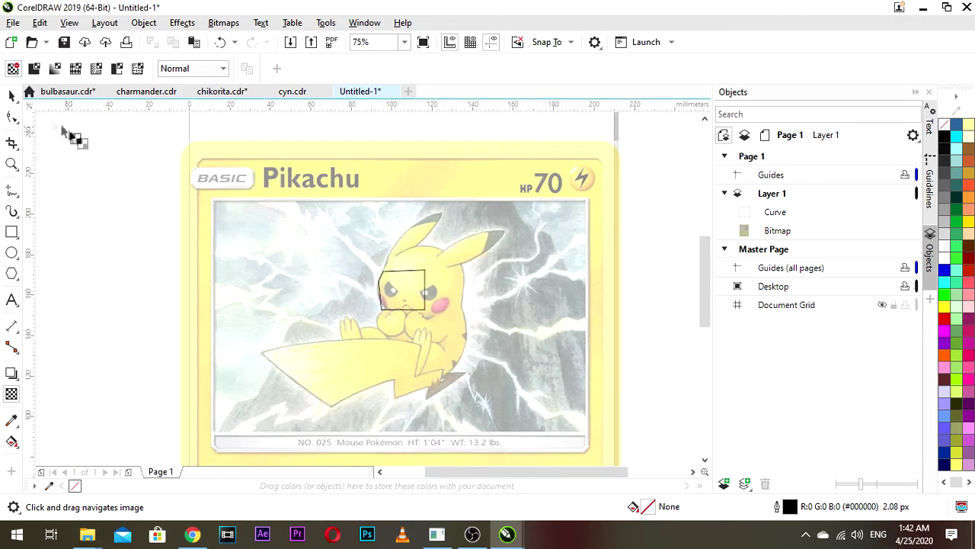
click(12, 95)
drag(298, 323, 348, 244)
scroll(389, 261, down, 1)
scroll(427, 249, up, 2)
drag(415, 235, 421, 278)
click(422, 244)
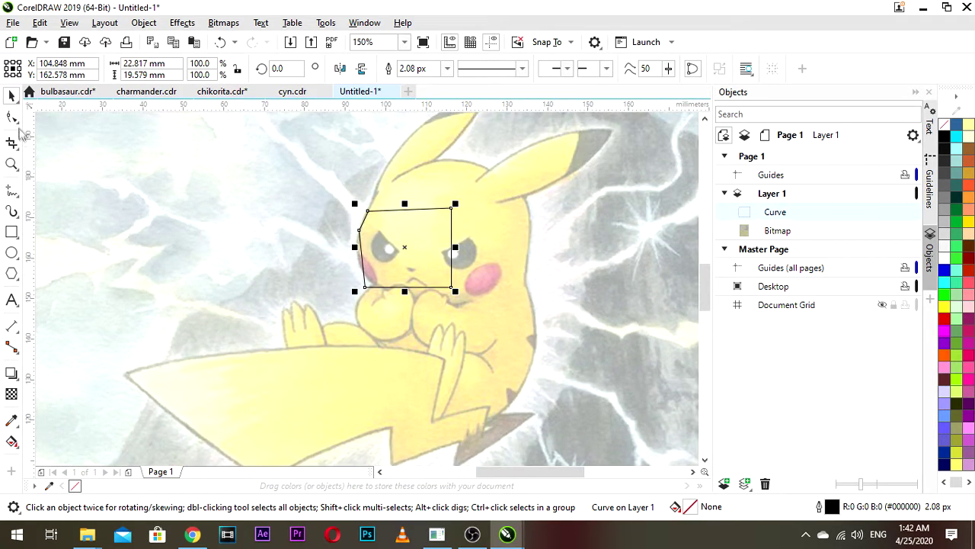
scroll(390, 211, up, 1)
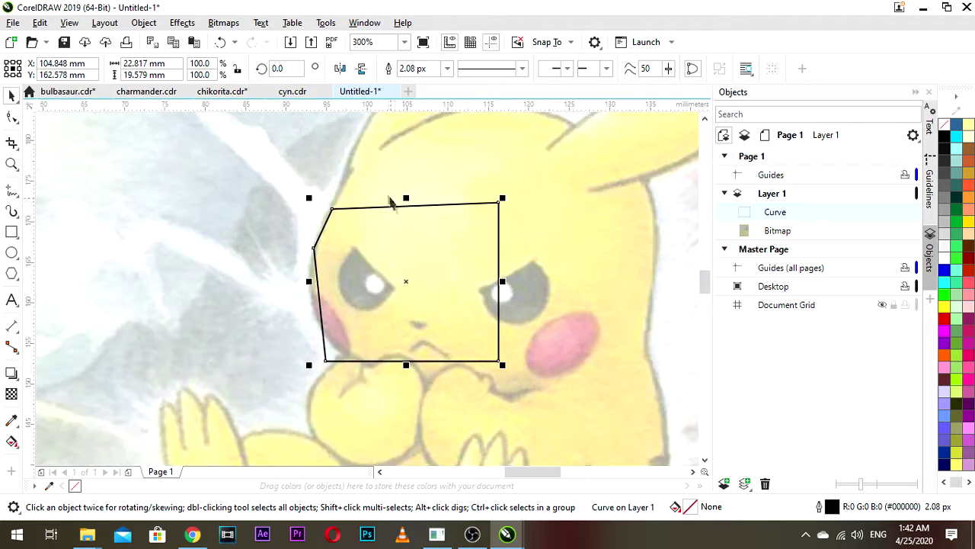
scroll(409, 239, down, 1)
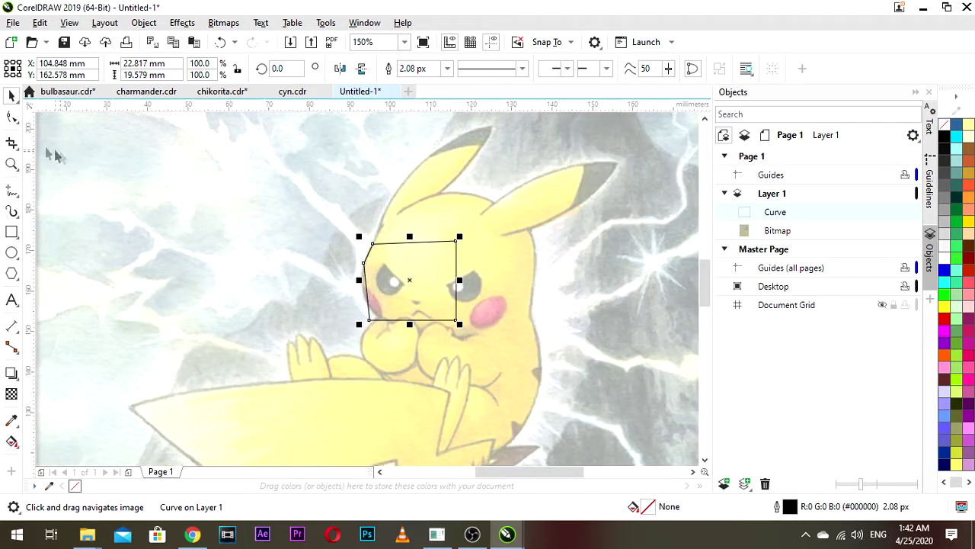
- Add two nodes to the curve's top edge and place them up the left side of Pikachu's head to the ear base
drag(365, 240, 386, 298)
click(15, 116)
scroll(440, 271, up, 1)
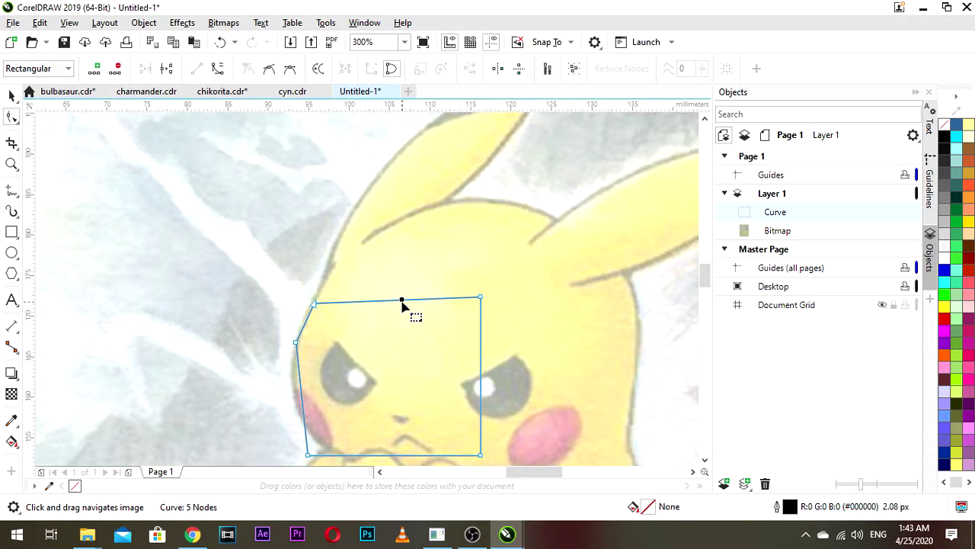
double_click(400, 300)
drag(400, 302, 326, 269)
drag(413, 285, 352, 208)
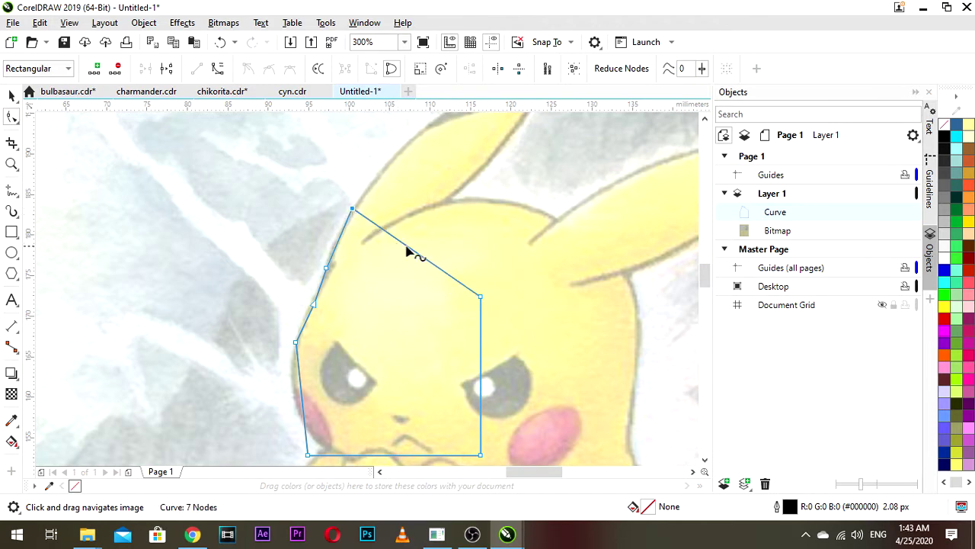
- Trace the outer edge of Pikachu's left ear up to its tip by adding nodes and moving them onto the outline
drag(410, 200, 388, 279)
drag(387, 326, 387, 218)
double_click(421, 292)
drag(424, 293, 445, 177)
double_click(447, 216)
drag(447, 216, 490, 153)
click(492, 155)
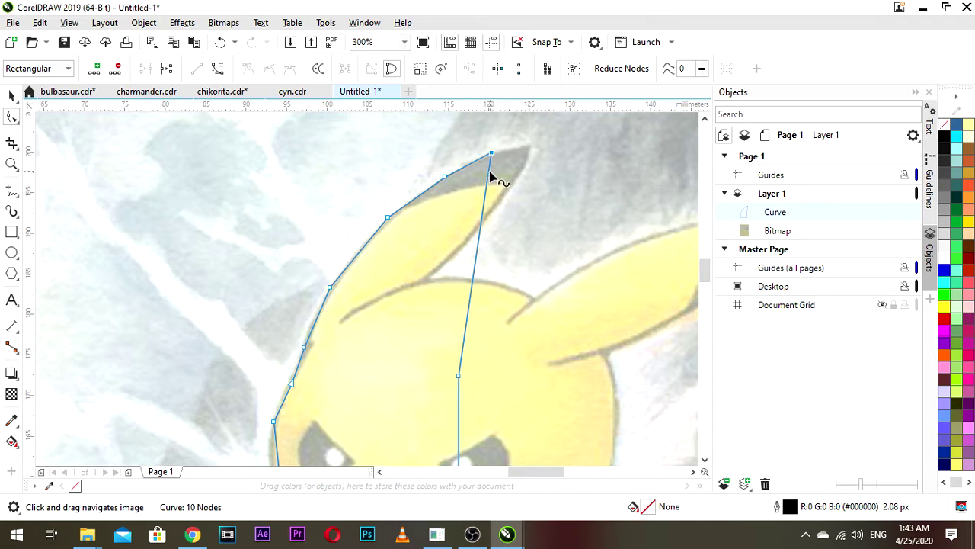
click(528, 147)
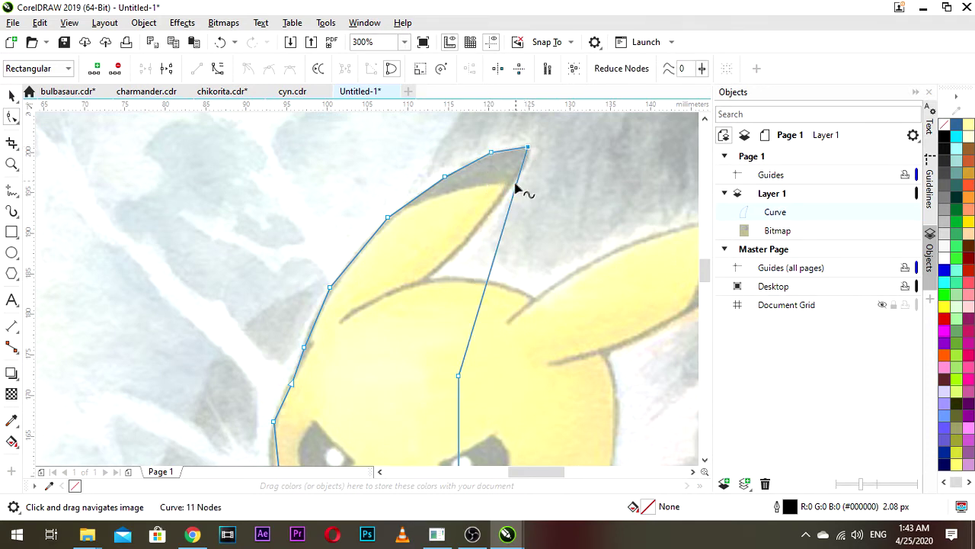
- Trace the inner edge of the left ear from its tip down to the head with additional nodes
scroll(512, 200, up, 2)
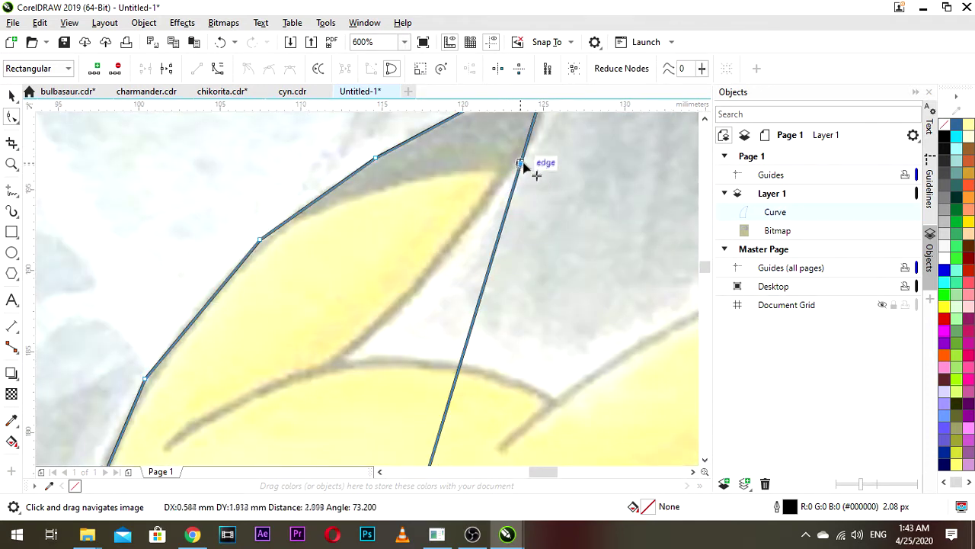
scroll(526, 153, down, 2)
drag(507, 226, 485, 205)
scroll(486, 208, up, 1)
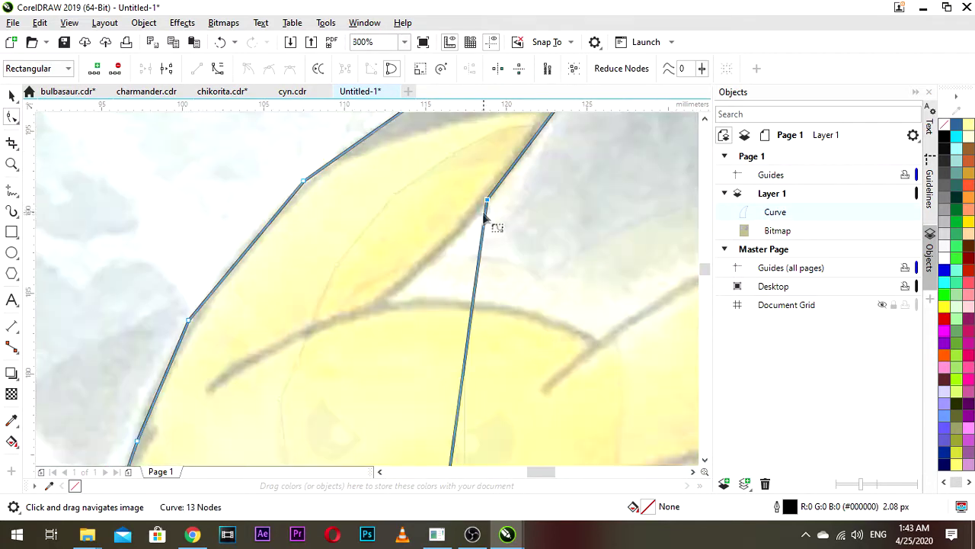
double_click(479, 261)
drag(479, 261, 432, 259)
double_click(435, 297)
drag(436, 297, 388, 311)
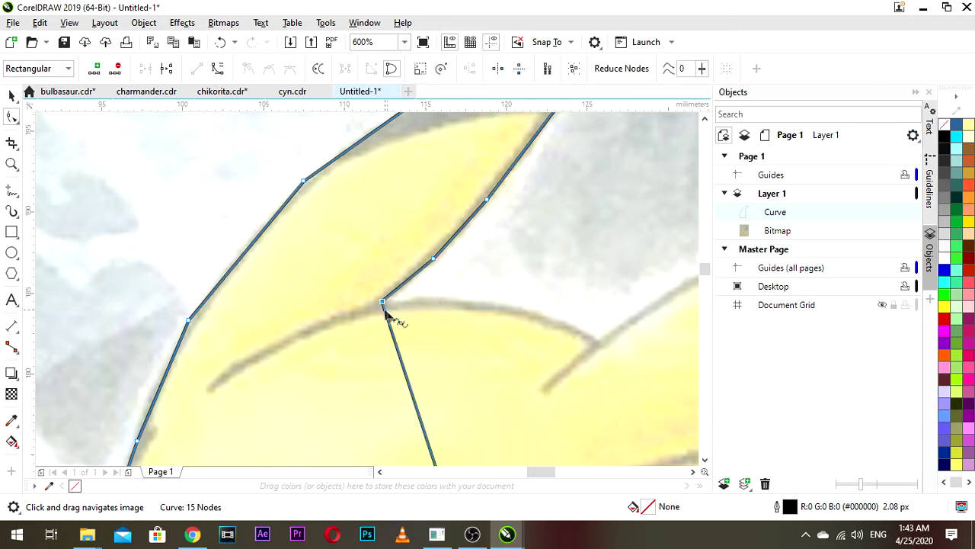
- Trace the top of the head between the ears with a node at the right ear's base and one midway
scroll(388, 311, down, 1)
double_click(407, 374)
drag(407, 374, 491, 327)
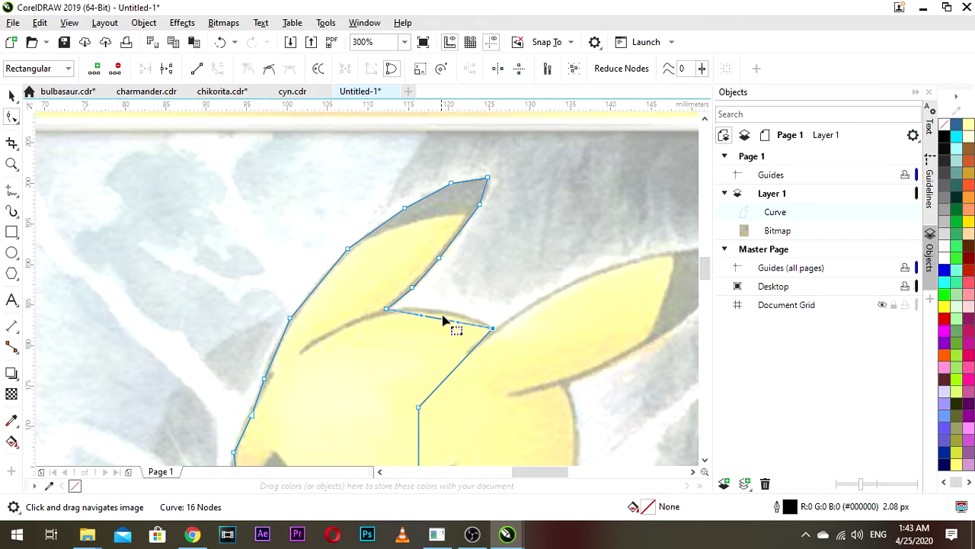
scroll(444, 321, up, 1)
drag(444, 318, 472, 290)
key(ctrl+z)
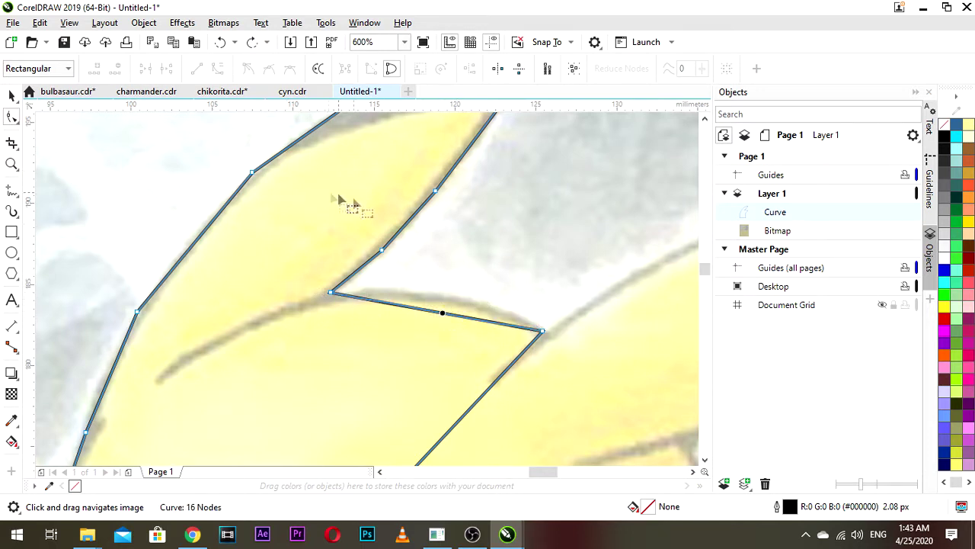
click(543, 333)
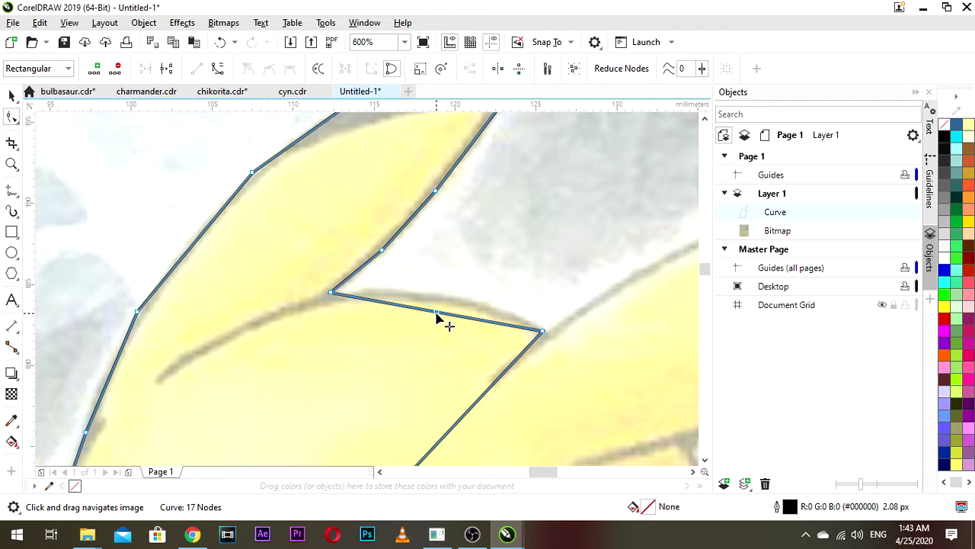
mouse_move(437, 313)
mouse_down()
mouse_move(450, 295)
mouse_move(429, 283)
mouse_up()
scroll(451, 297, down, 1)
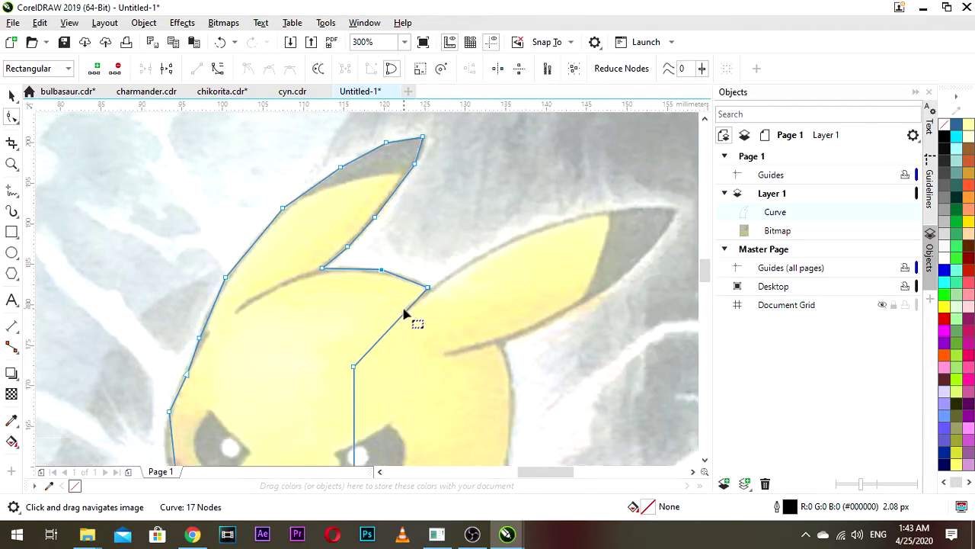
- Move the curve's corner node to the right ear's tip and add two nodes along the ear's upper edge
drag(359, 360, 551, 272)
scroll(551, 272, down, 1)
scroll(534, 294, up, 1)
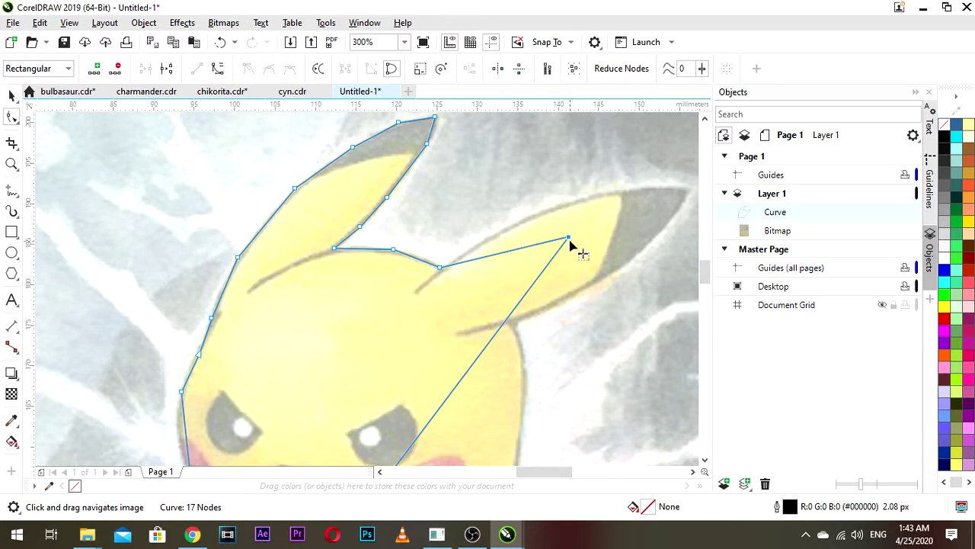
drag(568, 238, 688, 189)
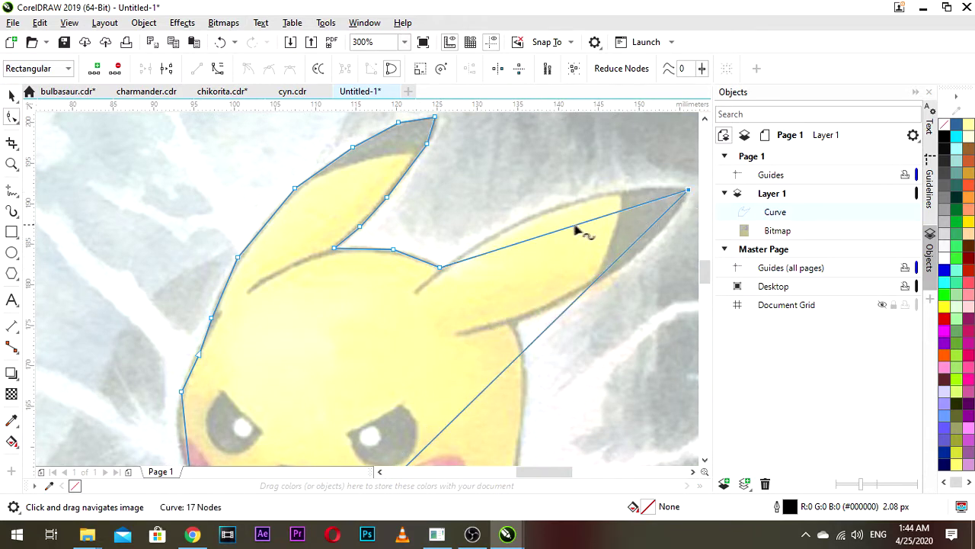
drag(577, 228, 565, 204)
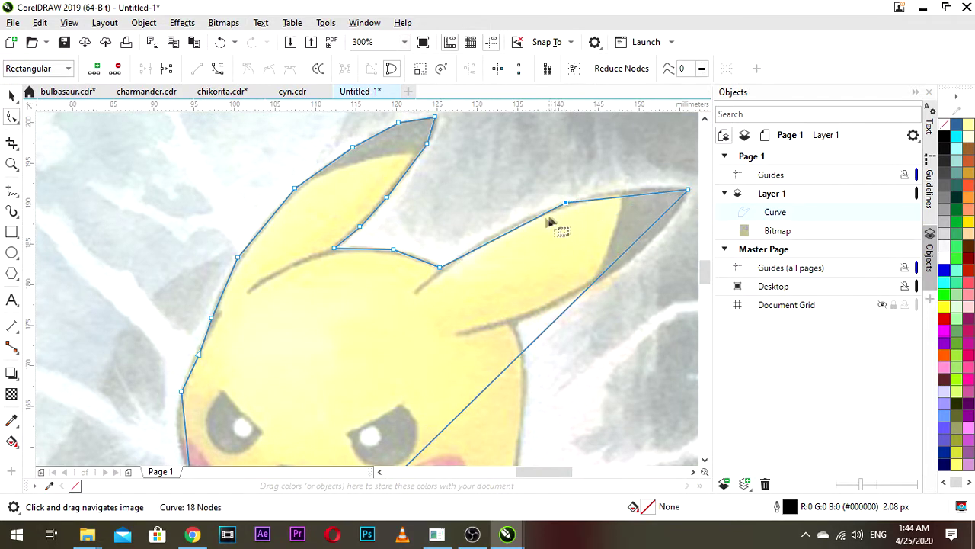
scroll(536, 229, up, 1)
drag(505, 229, 487, 226)
scroll(617, 211, down, 1)
drag(617, 211, 551, 234)
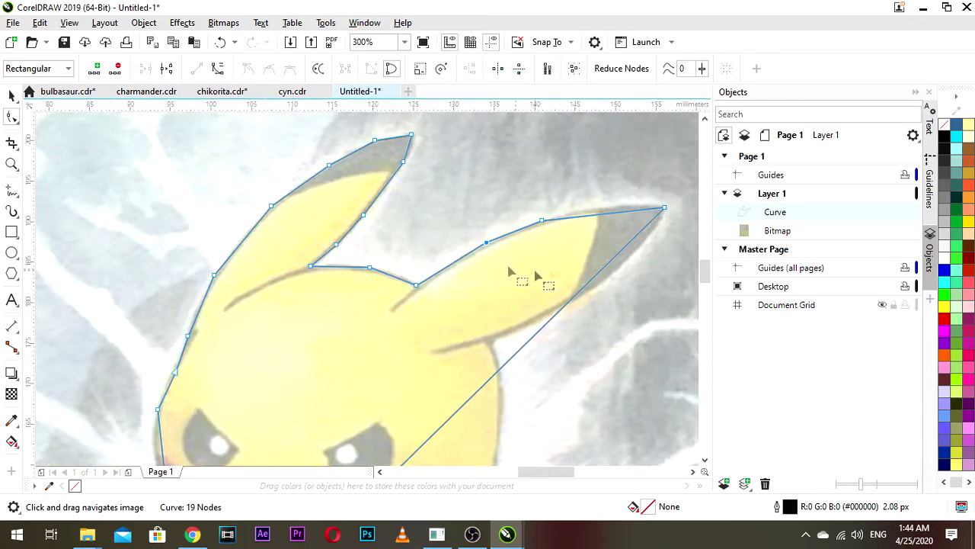
- Add a node near the right ear's dark tip and align the neighbouring upper-edge node with the ear outline
scroll(607, 216, up, 1)
double_click(607, 215)
drag(607, 215, 561, 233)
scroll(607, 206, down, 1)
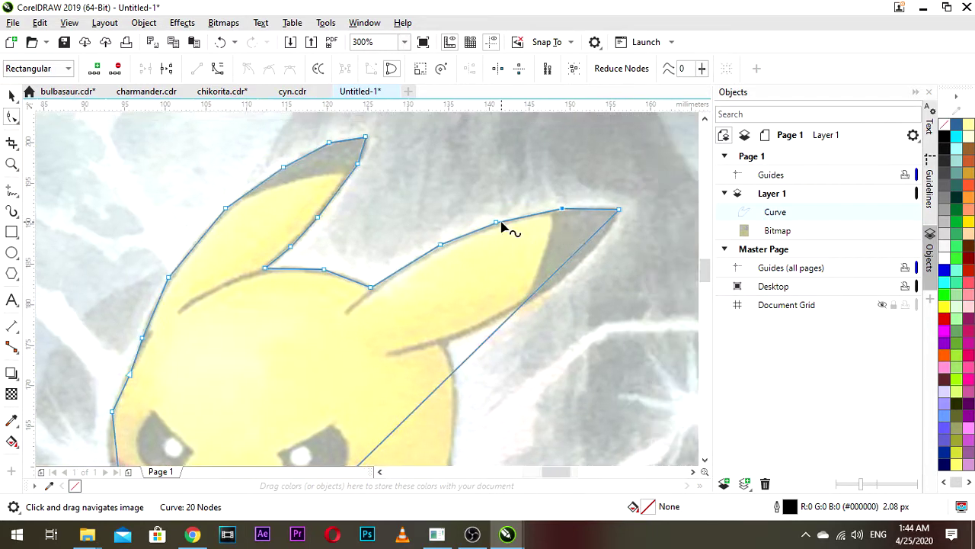
scroll(501, 225, up, 2)
drag(482, 226, 481, 219)
scroll(481, 224, down, 1)
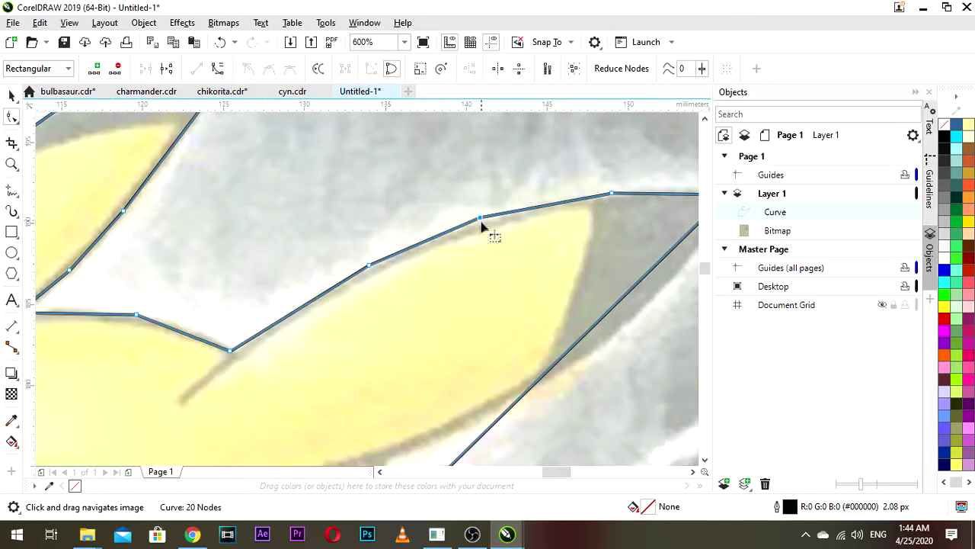
scroll(613, 219, down, 1)
- Add a node just below the right ear's tip and place it on the lower edge of the ear
drag(594, 240, 534, 253)
scroll(433, 256, up, 1)
click(429, 255)
scroll(606, 279, down, 1)
drag(665, 277, 566, 202)
scroll(555, 276, up, 1)
double_click(529, 271)
scroll(561, 272, down, 1)
scroll(563, 206, down, 1)
scroll(491, 288, down, 1)
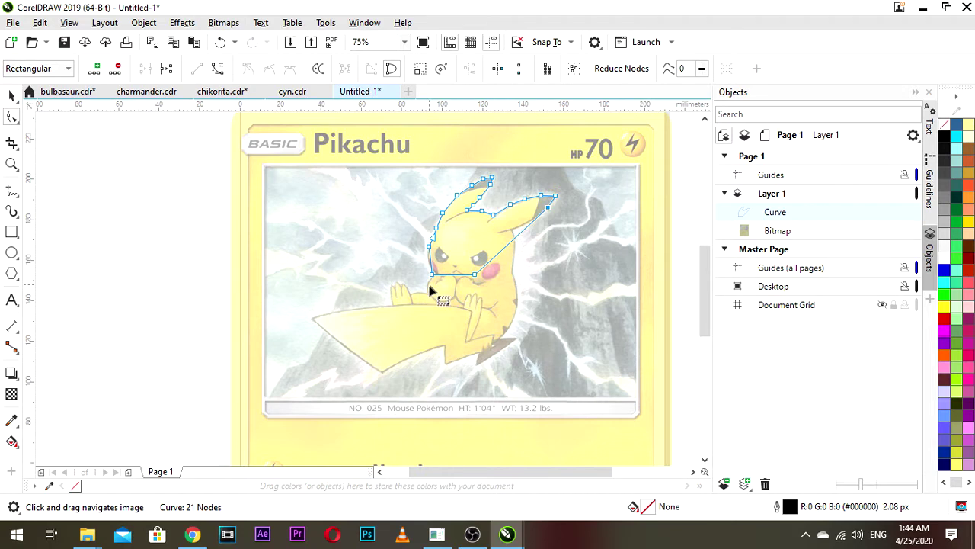
- Shift the upper node on the left side of Pikachu's head outward onto the head outline
scroll(432, 258, up, 1)
drag(485, 246, 481, 260)
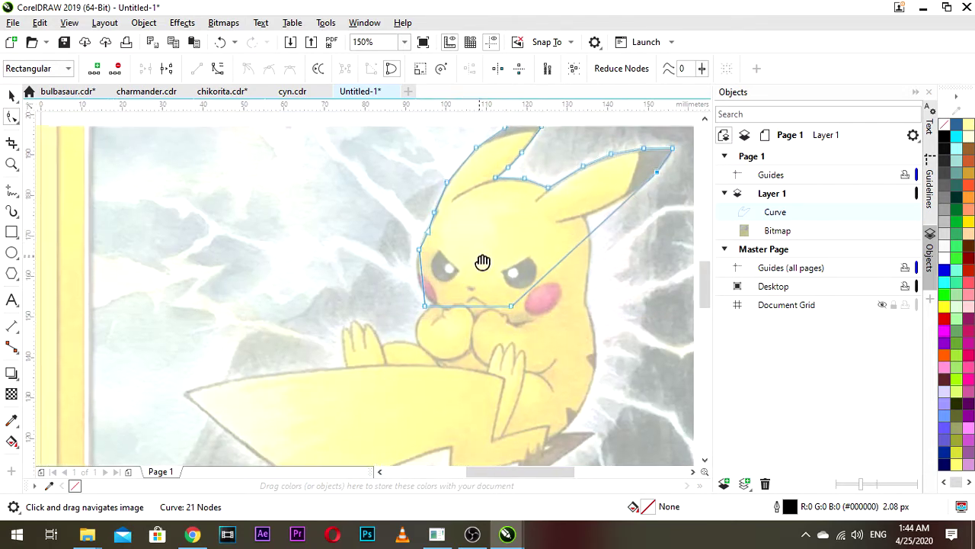
scroll(438, 252, up, 1)
scroll(405, 242, up, 1)
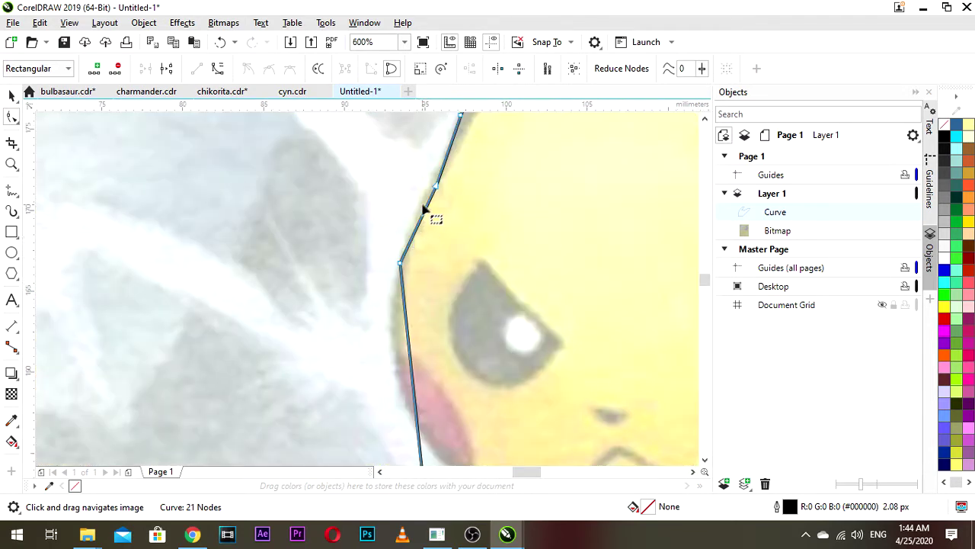
drag(437, 185, 428, 182)
scroll(428, 180, down, 1)
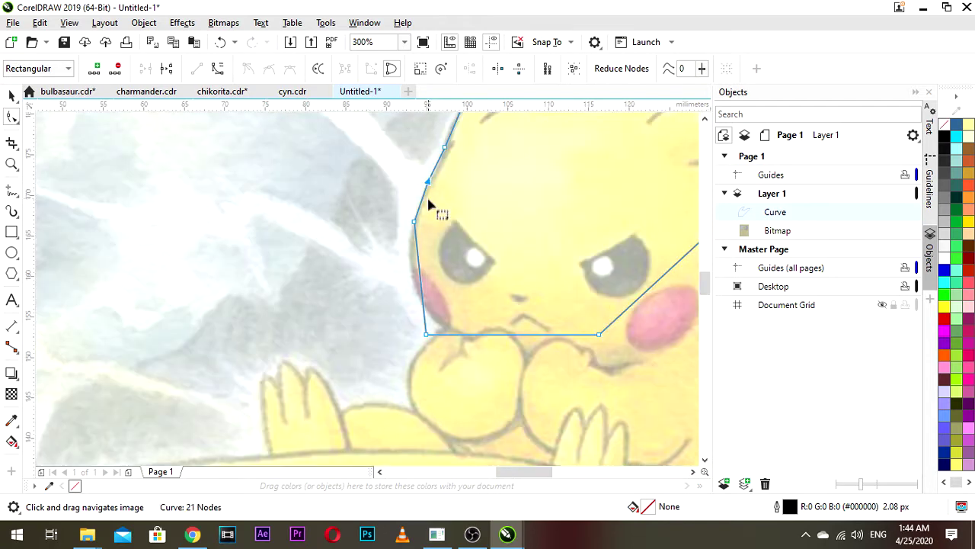
- Add a node beside the left cheek and move the curve's lower-left corner node in under the cheek
scroll(417, 241, up, 1)
double_click(419, 275)
drag(420, 275, 405, 310)
drag(430, 363, 390, 278)
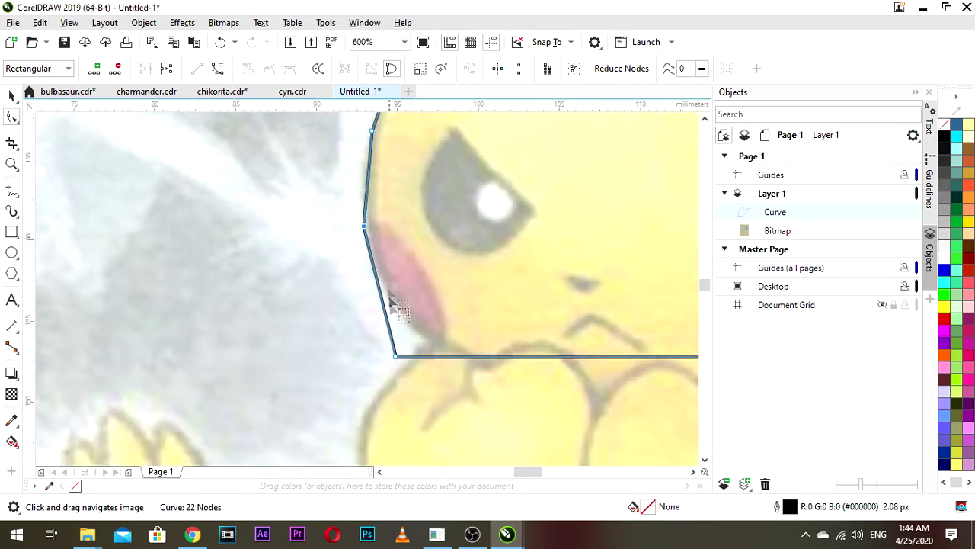
drag(395, 356, 431, 343)
- Move the node beside the left eye outward and delete the surplus node above it
drag(364, 224, 370, 274)
drag(376, 190, 395, 243)
drag(390, 186, 401, 249)
scroll(377, 195, down, 1)
scroll(393, 237, down, 1)
scroll(397, 218, up, 2)
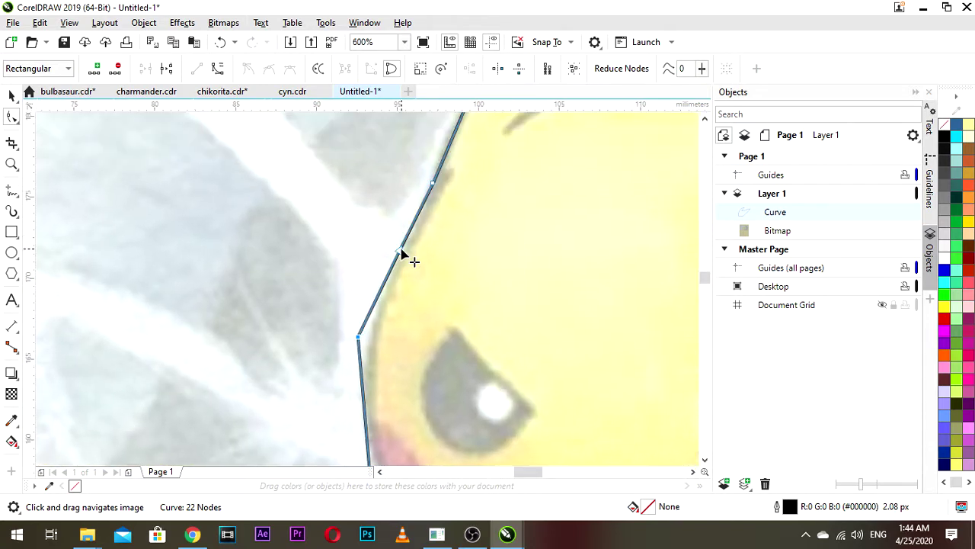
double_click(399, 250)
- Move the node at the lower outer edge of the left ear outward onto the outline
drag(432, 189, 438, 287)
scroll(440, 186, down, 1)
scroll(460, 218, up, 1)
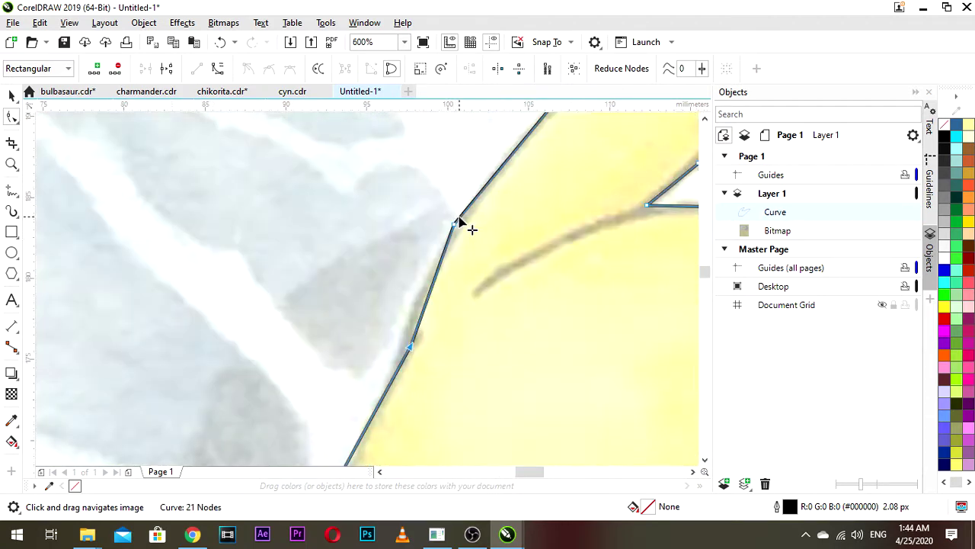
drag(454, 225, 445, 232)
scroll(450, 234, down, 1)
scroll(453, 253, down, 3)
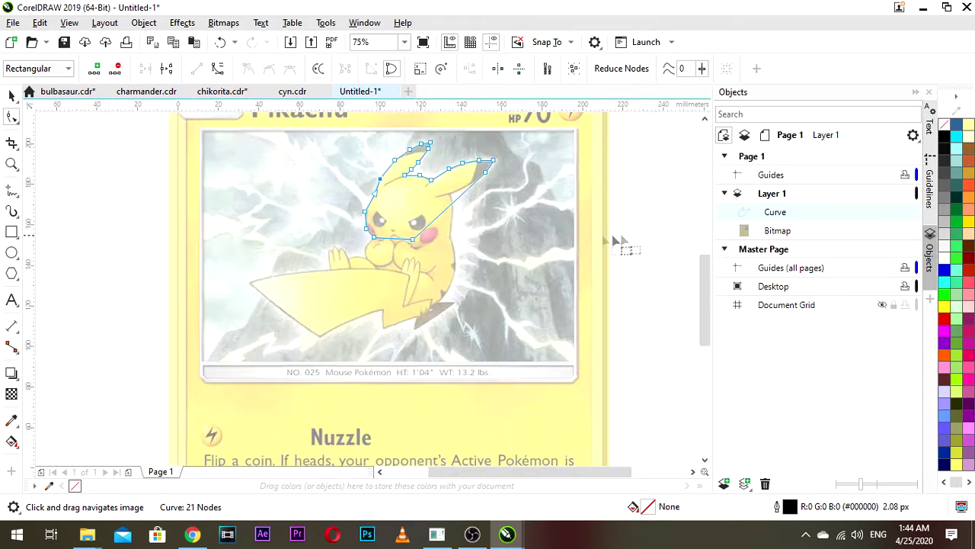
- Trace the lower edge of the right ear toward the head with two more nodes
scroll(374, 204, up, 4)
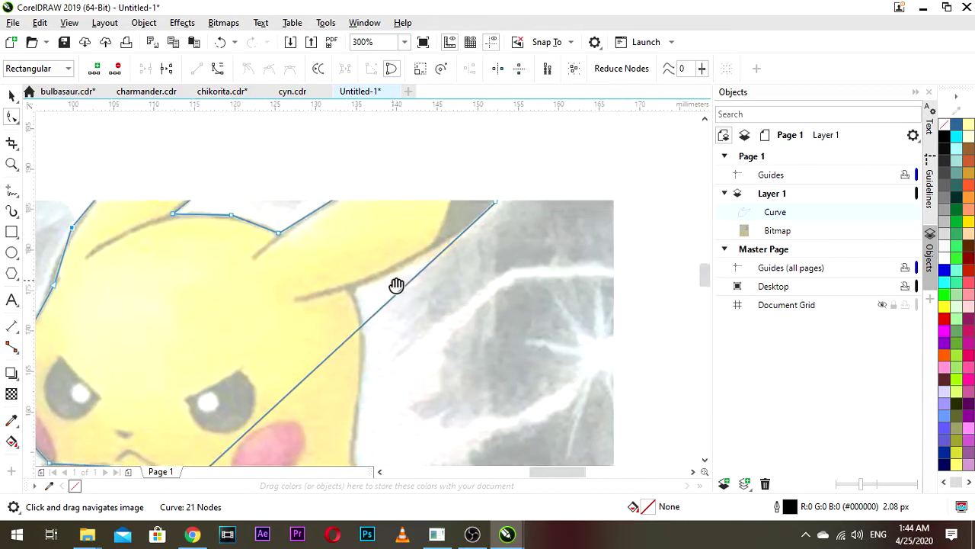
click(456, 241)
drag(456, 243, 423, 263)
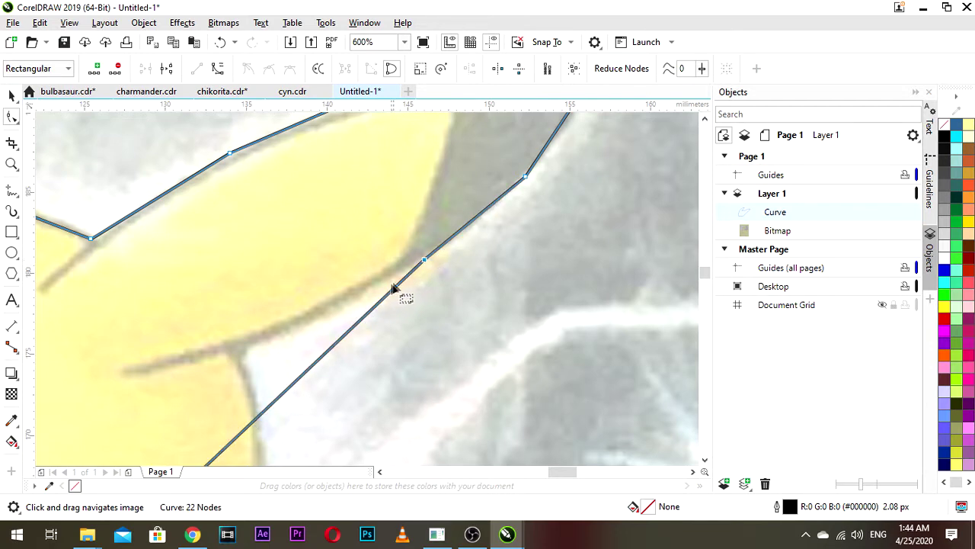
scroll(363, 313, down, 1)
drag(360, 316, 340, 309)
scroll(340, 308, up, 1)
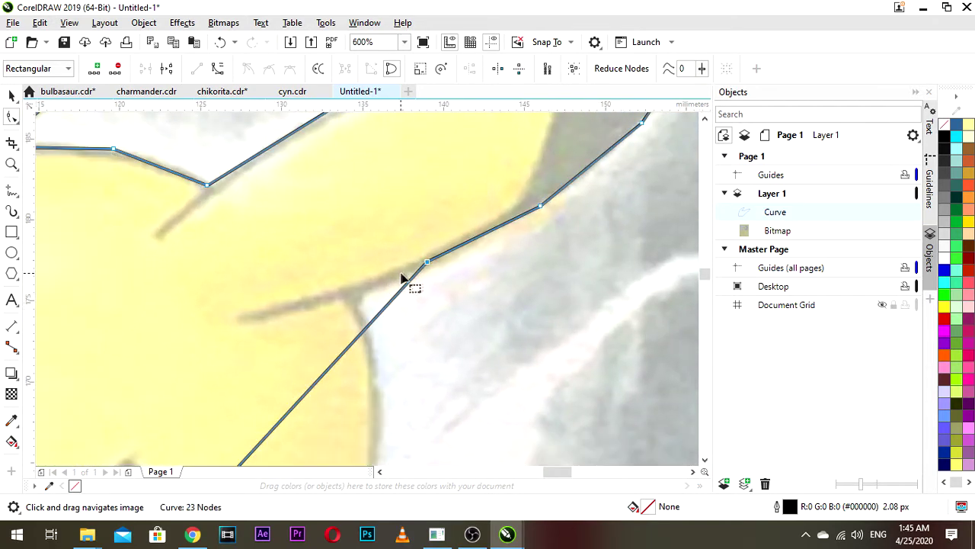
- Examine the illustrator credit and copyright line at the bottom of the Pikachu card
scroll(428, 290, down, 3)
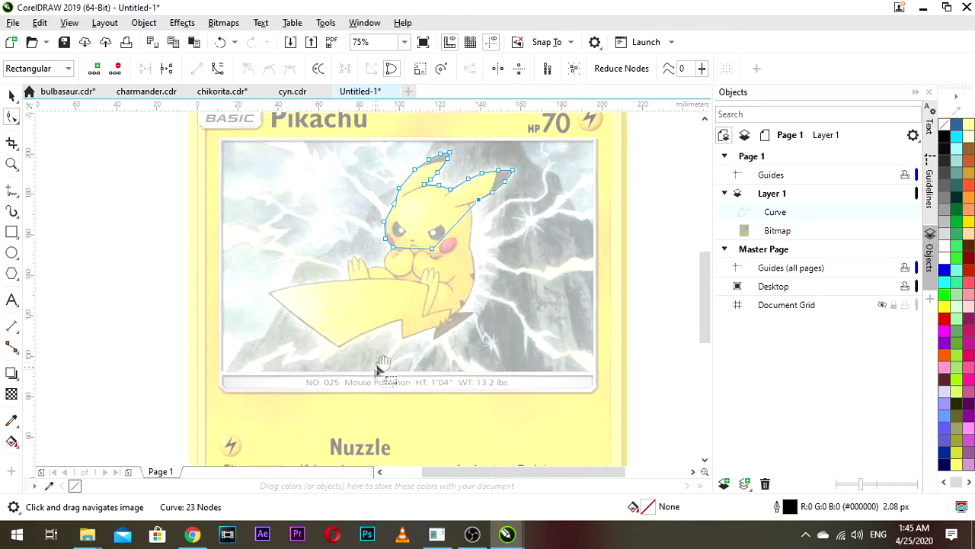
drag(381, 406, 423, 222)
scroll(426, 267, down, 1)
drag(409, 336, 409, 296)
scroll(453, 344, up, 2)
drag(333, 313, 458, 313)
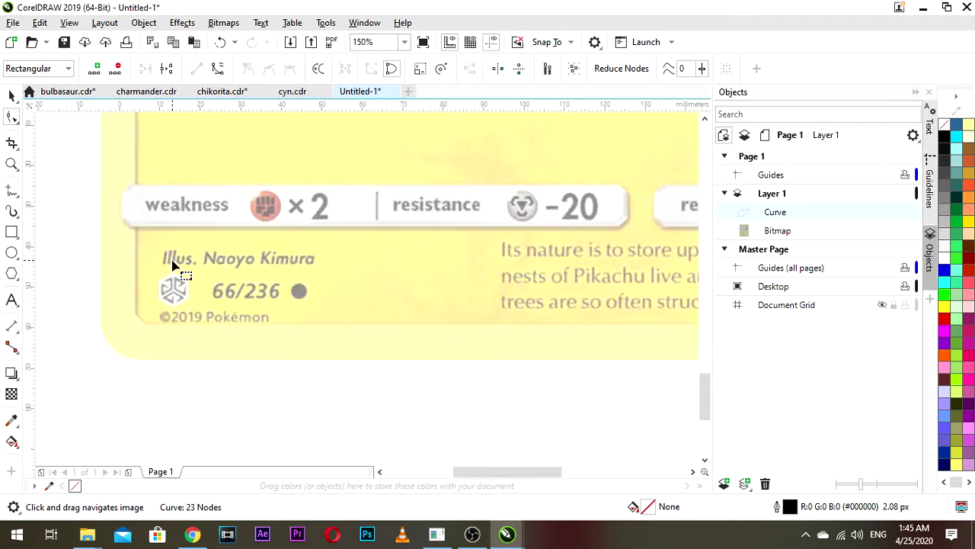
- Add a node to the outline where the right ear's lower edge meets the head
drag(221, 271, 280, 295)
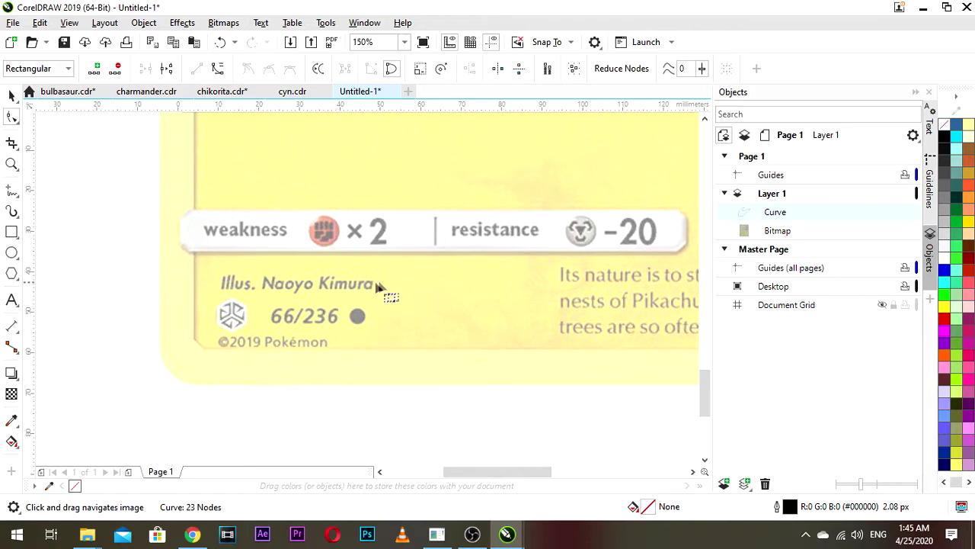
scroll(386, 282, down, 3)
drag(421, 259, 420, 305)
scroll(422, 221, up, 1)
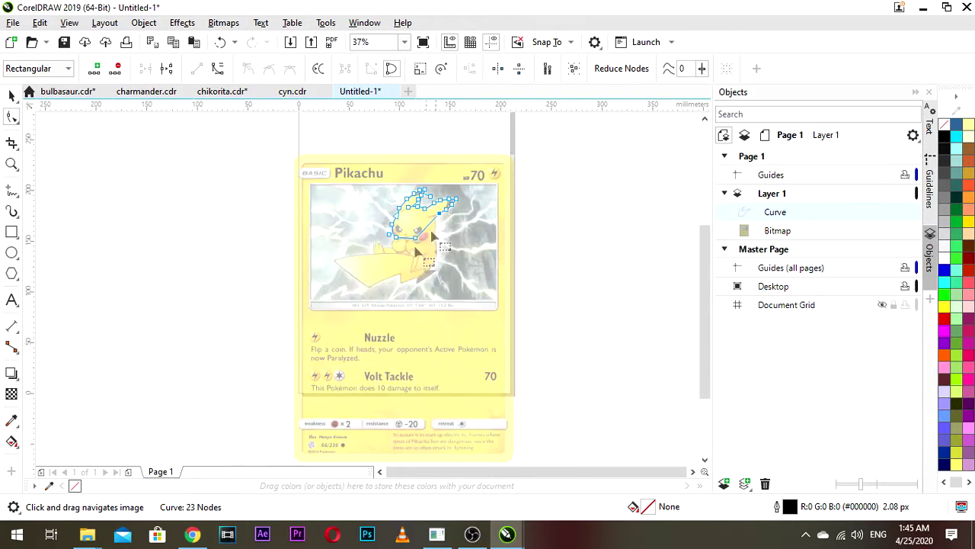
scroll(503, 223, up, 3)
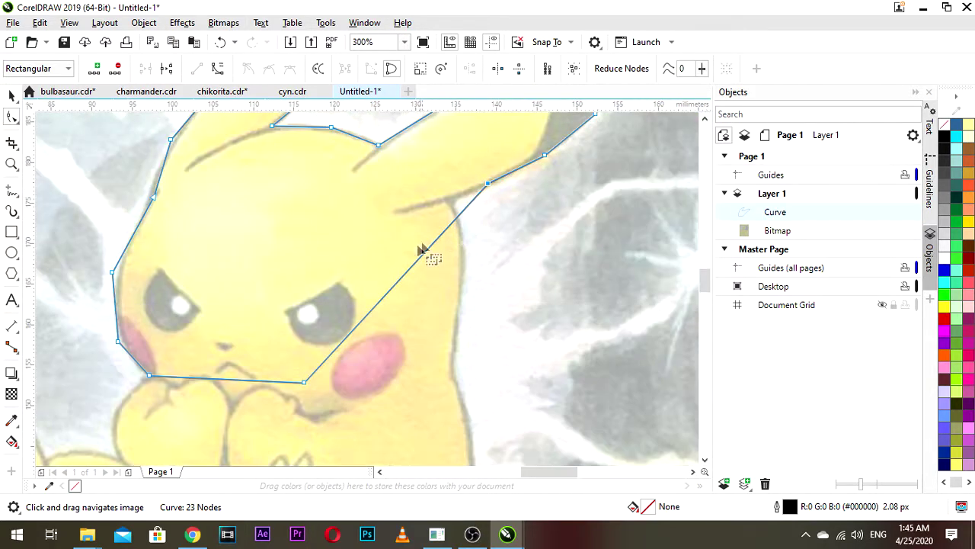
scroll(390, 264, down, 2)
scroll(397, 259, up, 2)
scroll(420, 257, up, 1)
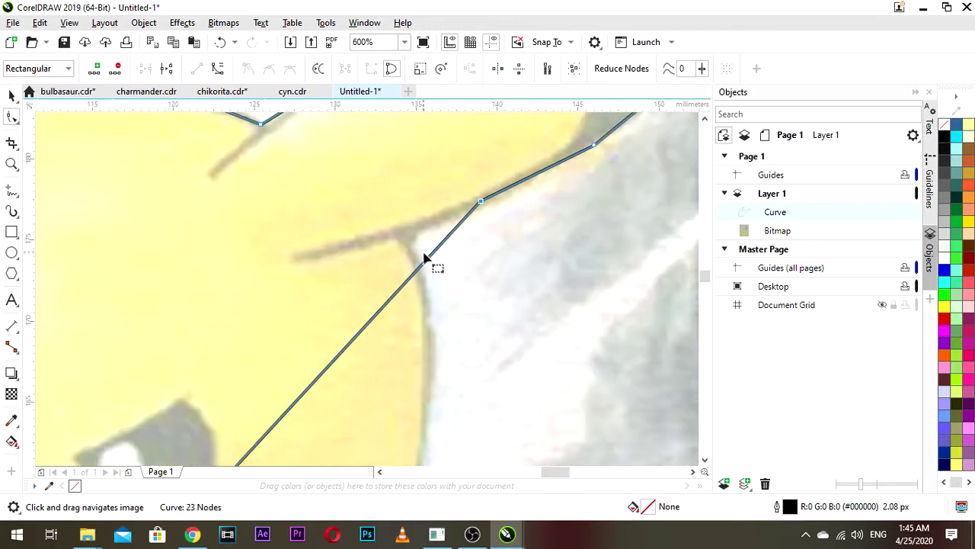
double_click(423, 265)
drag(423, 266, 399, 232)
- Trace the right side of the head below the ear with two more nodes placed on the outer edge
scroll(304, 245, down, 1)
drag(299, 247, 404, 229)
scroll(403, 158, down, 2)
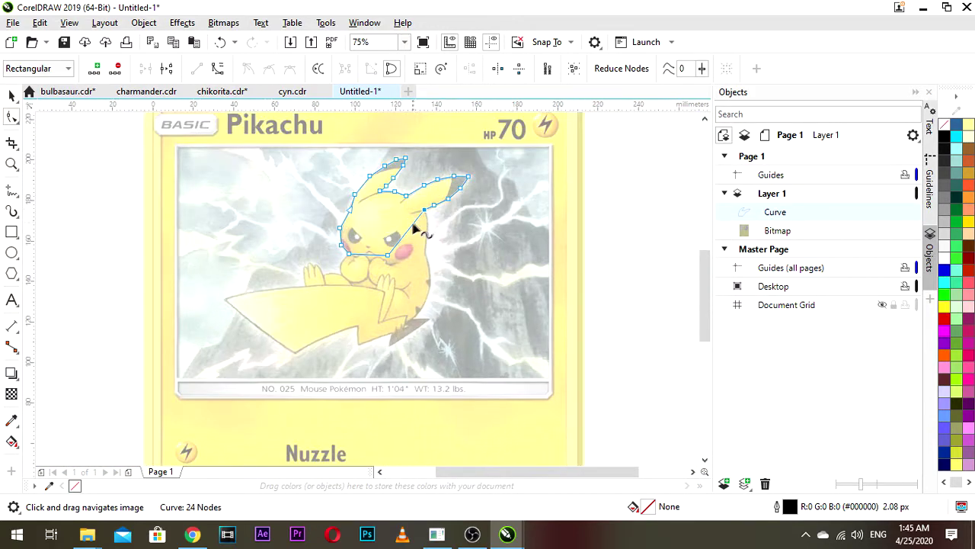
scroll(410, 231, up, 3)
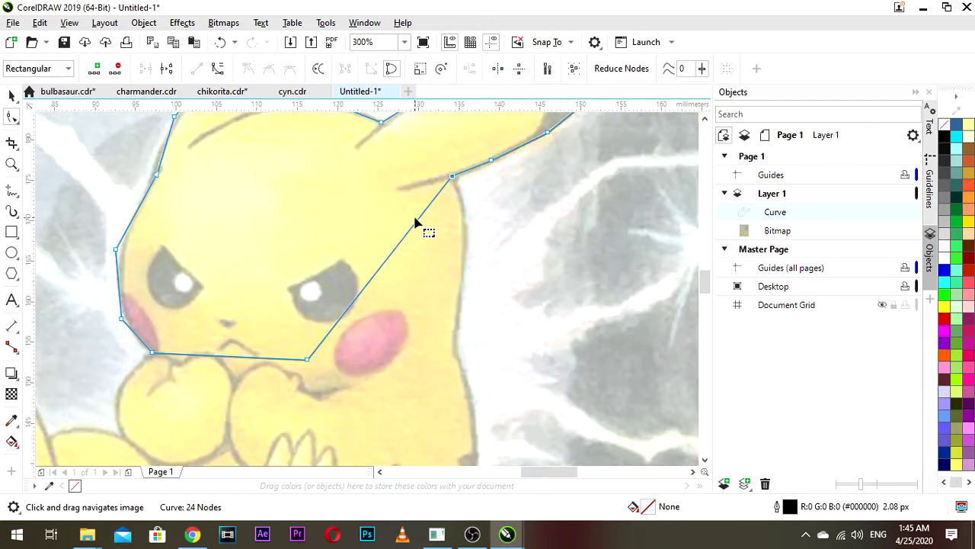
double_click(417, 213)
drag(417, 213, 511, 178)
scroll(496, 207, down, 1)
drag(488, 227, 506, 212)
double_click(472, 185)
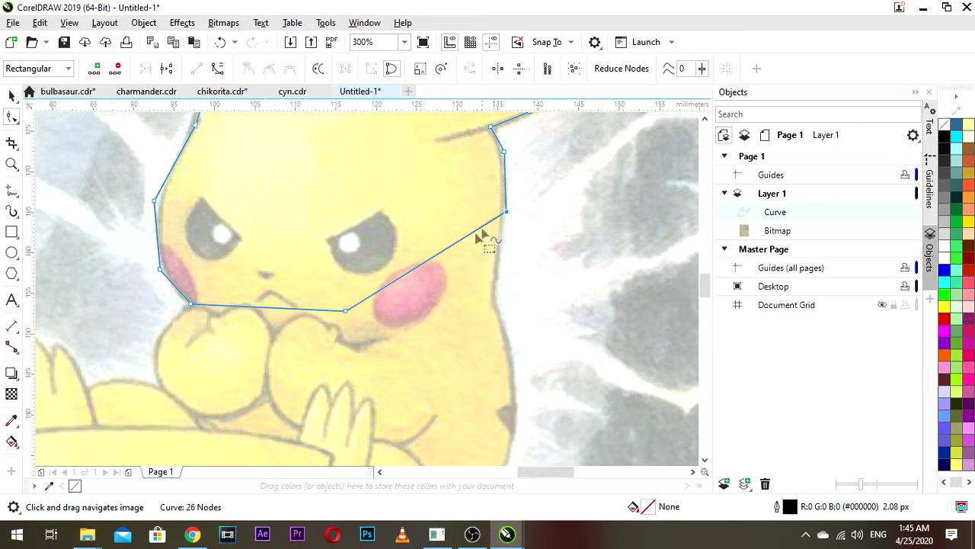
- Fit the outline beside the right cheek with a new node and move the chin node out onto the body edge below it
scroll(460, 250, up, 1)
drag(379, 281, 468, 241)
double_click(442, 215)
scroll(547, 276, down, 1)
mouse_move(361, 257)
mouse_down()
mouse_move(531, 325)
mouse_move(529, 299)
mouse_move(463, 283)
mouse_up()
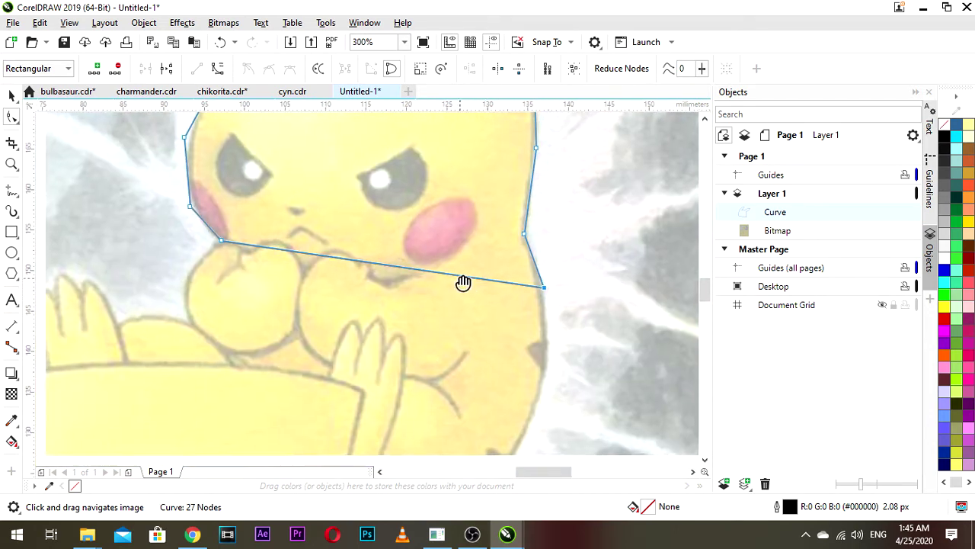
- Trace the right side of the body down to the tail's dark base with three more nodes
click(395, 266)
drag(395, 266, 547, 361)
scroll(500, 346, down, 2)
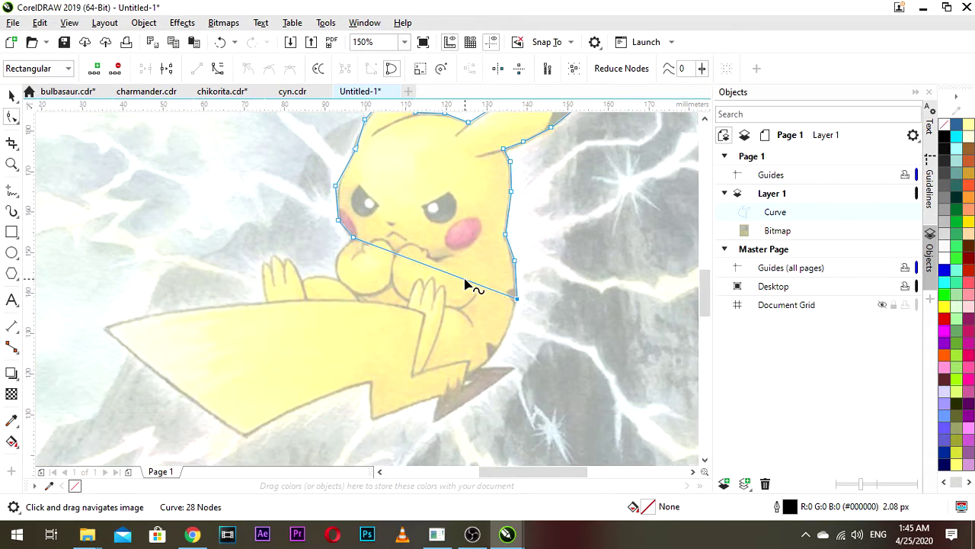
drag(467, 280, 528, 290)
scroll(492, 345, up, 2)
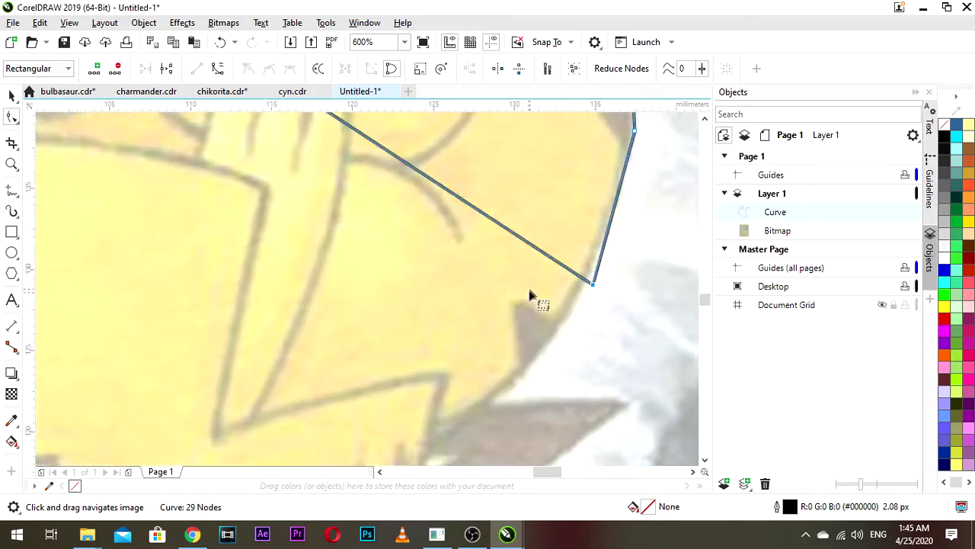
scroll(529, 290, down, 1)
click(479, 232)
drag(479, 232, 515, 343)
- Add a node on the upper outer edge of the left fist, just below the left cheek
scroll(508, 333, down, 1)
drag(432, 275, 352, 287)
scroll(527, 250, down, 1)
scroll(400, 253, up, 1)
scroll(438, 268, up, 1)
scroll(436, 273, down, 1)
scroll(433, 251, up, 1)
scroll(457, 240, up, 1)
drag(465, 231, 467, 232)
scroll(468, 233, down, 3)
drag(367, 266, 450, 243)
scroll(474, 248, up, 1)
scroll(477, 249, up, 1)
drag(455, 192, 420, 264)
double_click(438, 253)
- Trace the outer edge of the left fist downward with two more nodes
scroll(399, 268, down, 1)
scroll(428, 282, up, 1)
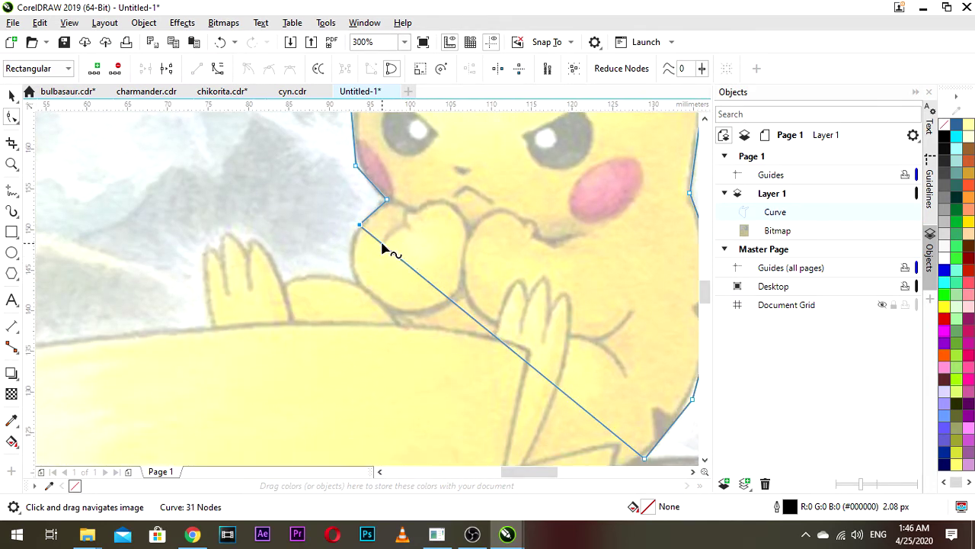
mouse_move(383, 247)
mouse_down()
mouse_move(349, 256)
mouse_move(371, 251)
mouse_move(379, 282)
mouse_move(409, 297)
mouse_move(392, 261)
mouse_up()
scroll(351, 269, up, 1)
click(389, 244)
scroll(397, 289, down, 1)
scroll(389, 243, down, 1)
drag(457, 280, 383, 317)
scroll(350, 233, down, 1)
drag(355, 232, 396, 262)
scroll(442, 242, up, 1)
drag(462, 226, 481, 287)
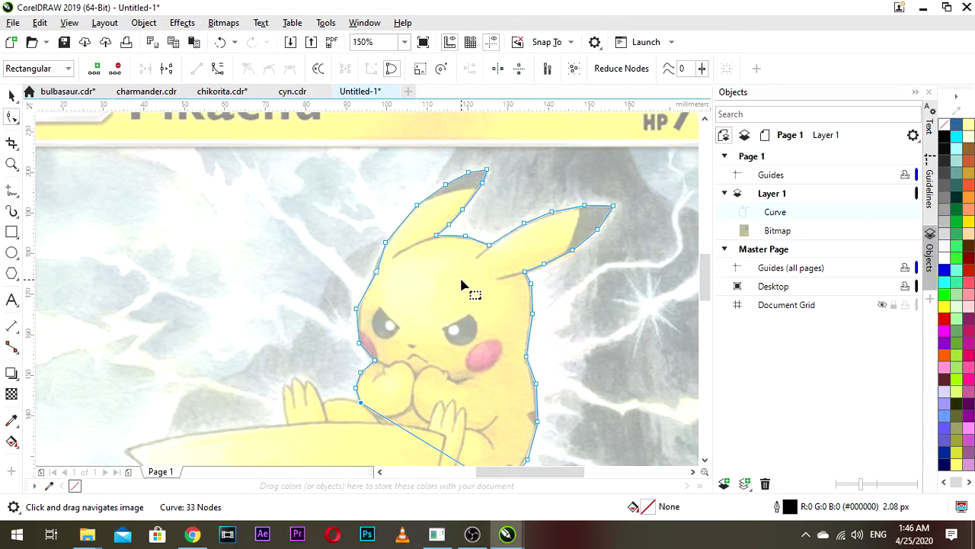
- Add a node below the left fist where the body meets the tail's upper edge
scroll(456, 287, down, 1)
drag(457, 291, 466, 190)
scroll(463, 264, up, 1)
scroll(431, 290, up, 1)
double_click(414, 276)
mouse_move(413, 276)
mouse_down()
mouse_move(398, 286)
mouse_move(427, 268)
mouse_up()
scroll(403, 276, down, 1)
mouse_move(460, 300)
mouse_down()
mouse_move(433, 279)
mouse_move(457, 308)
mouse_up()
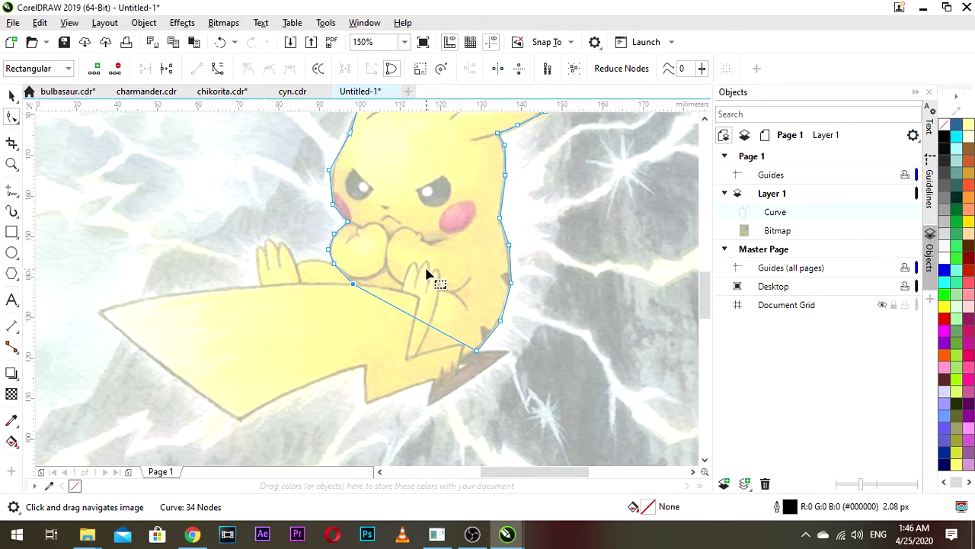
- Examine the tail, feet and lower body to see how the remaining outline should run
scroll(427, 269, down, 1)
scroll(416, 258, up, 1)
drag(442, 244, 444, 276)
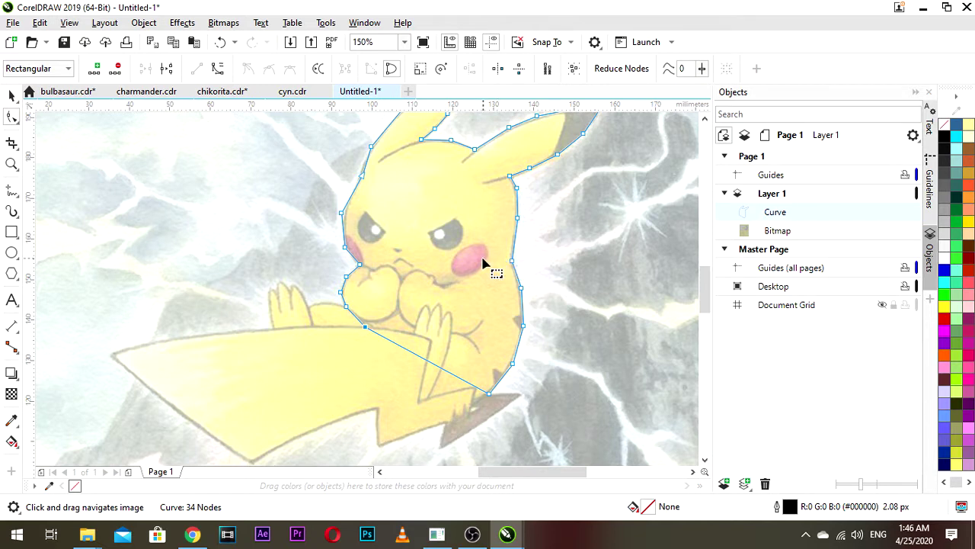
drag(440, 310, 470, 301)
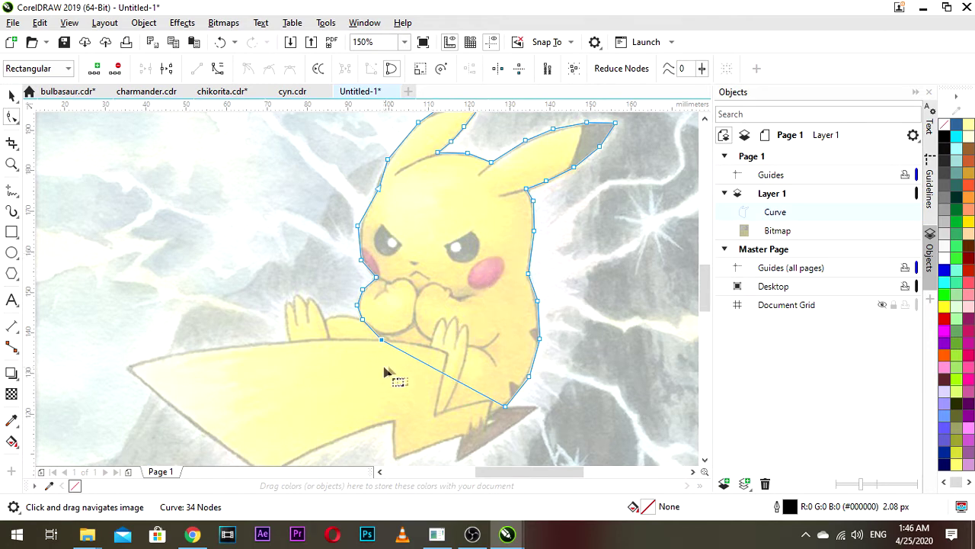
drag(403, 372, 427, 274)
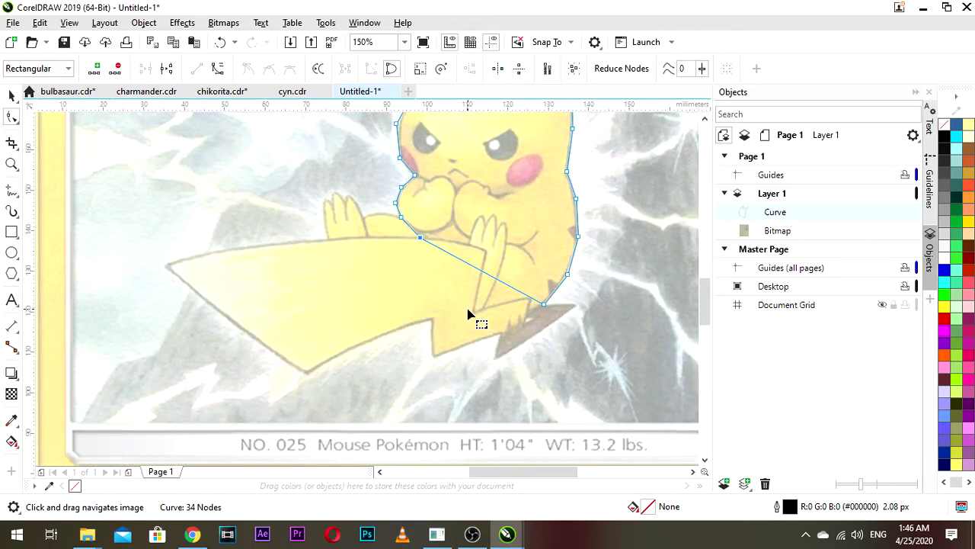
scroll(494, 278, down, 1)
scroll(495, 276, up, 1)
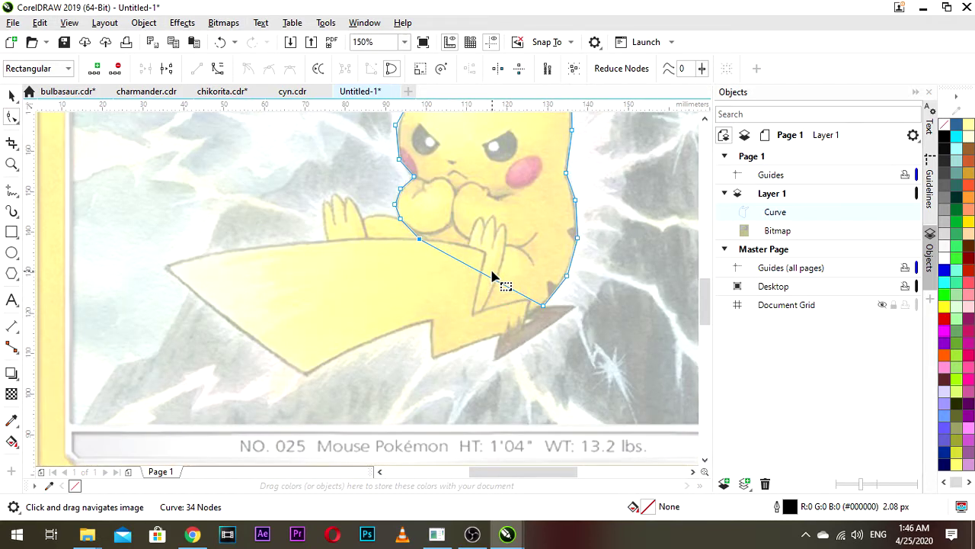
scroll(467, 271, up, 1)
drag(468, 273, 479, 317)
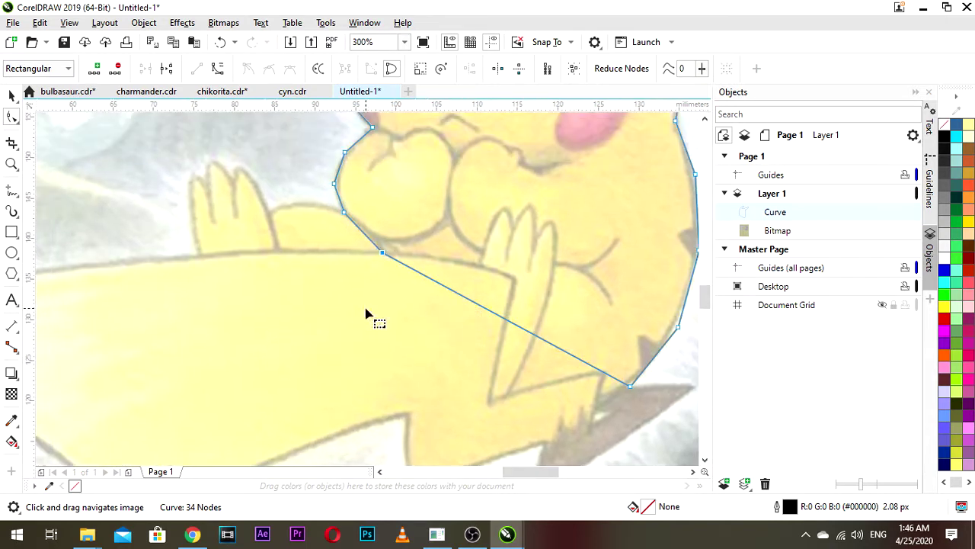
scroll(365, 310, down, 1)
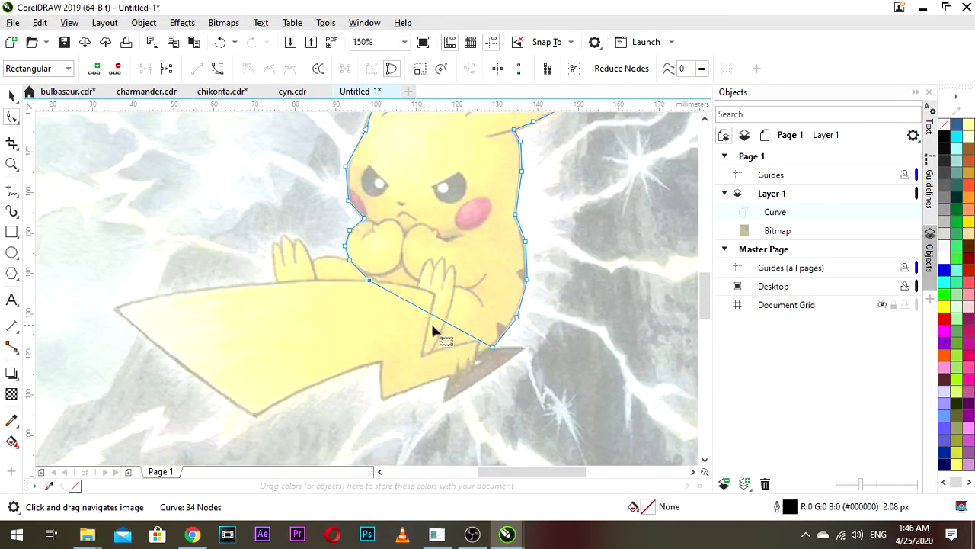
- Extend the bottom of the body outline with one node at the tail base and another inside the tail below the right foot
scroll(453, 345, up, 1)
drag(460, 346, 505, 310)
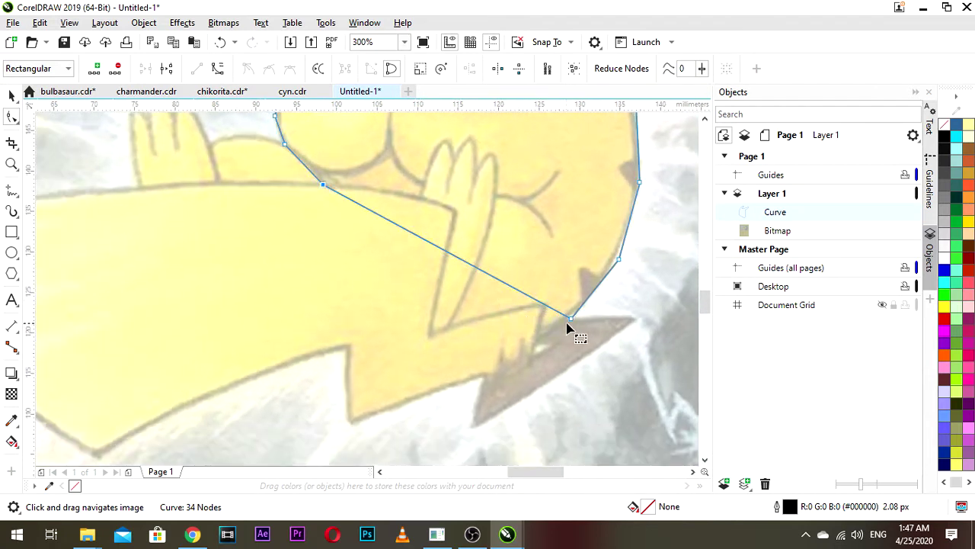
double_click(525, 294)
drag(524, 295, 534, 343)
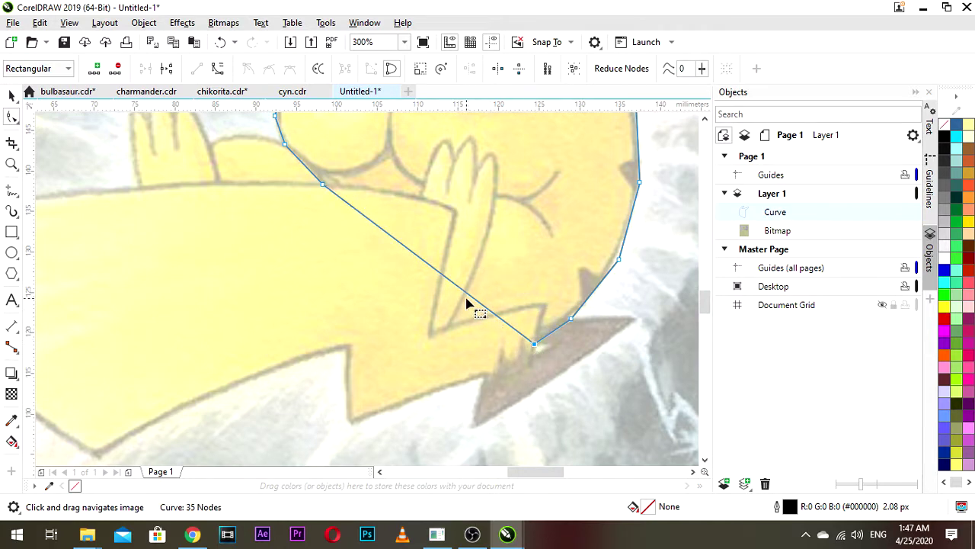
double_click(469, 296)
drag(469, 295, 409, 352)
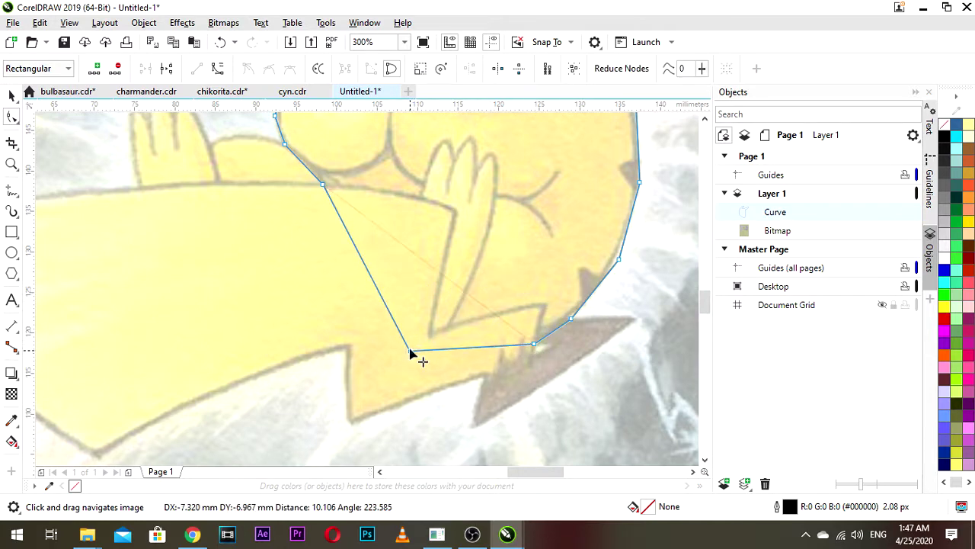
- Examine how the traced outline fits Pikachu's head, ears and body
scroll(412, 325, down, 1)
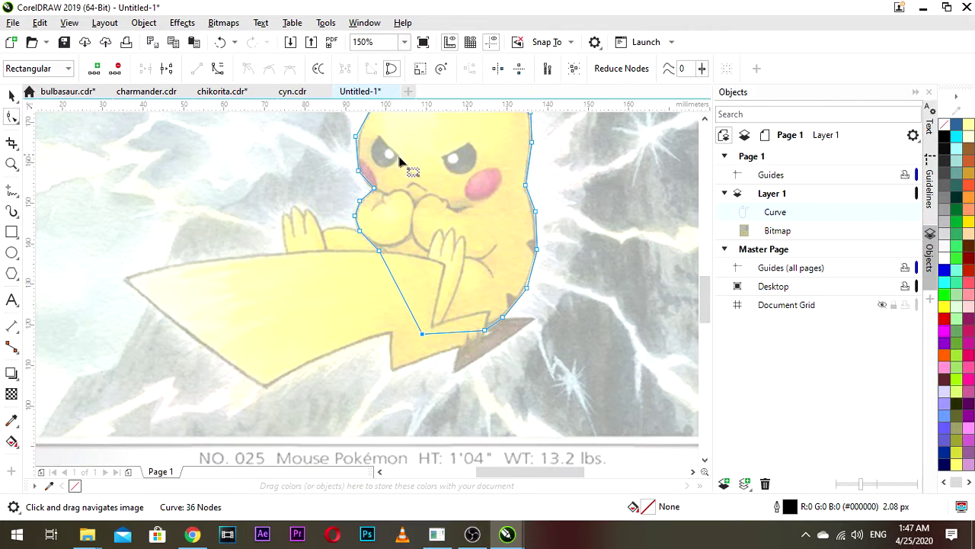
scroll(400, 160, down, 1)
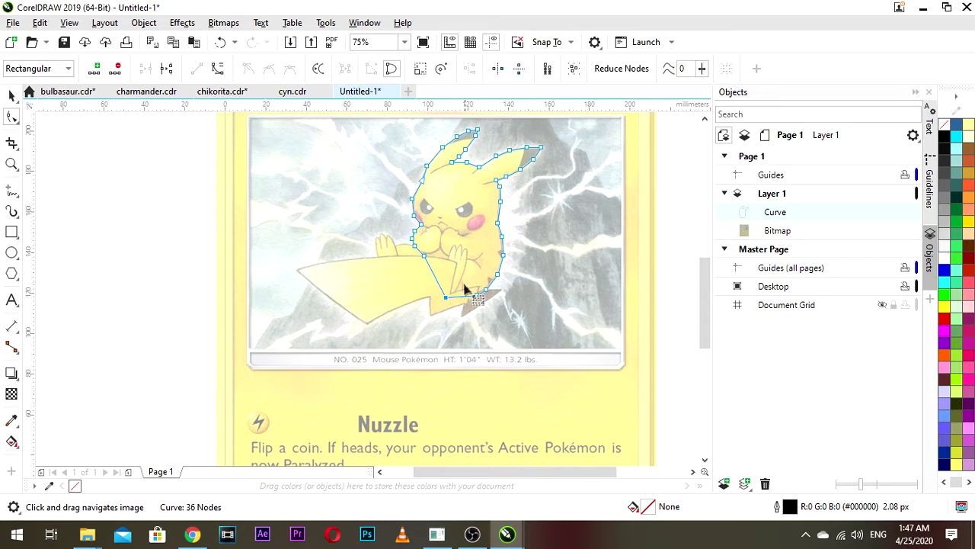
scroll(461, 278, up, 2)
scroll(461, 277, down, 1)
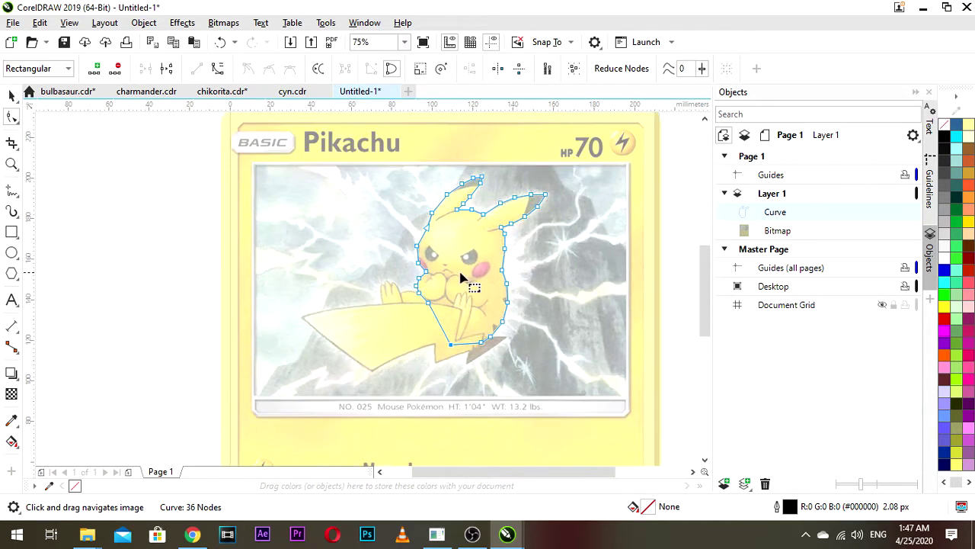
scroll(444, 342, up, 1)
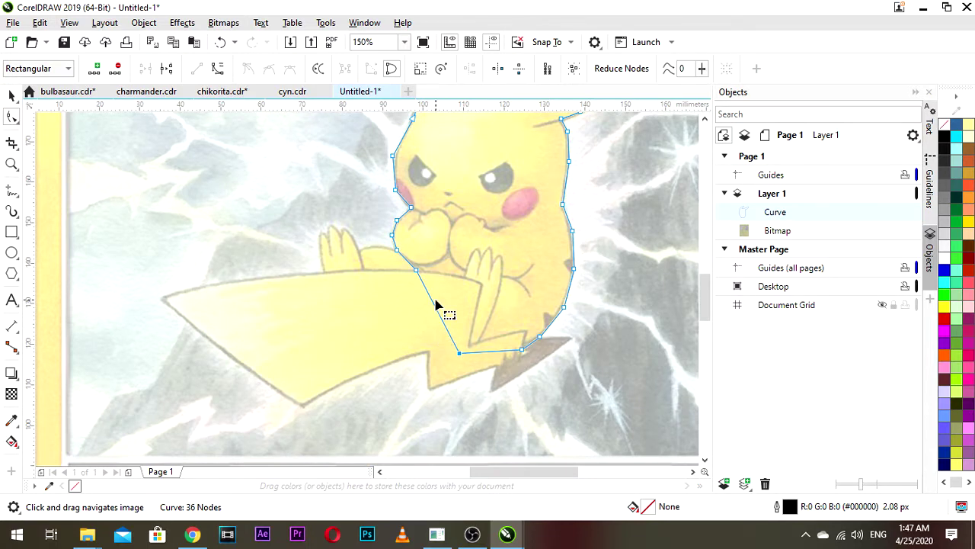
scroll(448, 275, down, 1)
scroll(479, 248, up, 1)
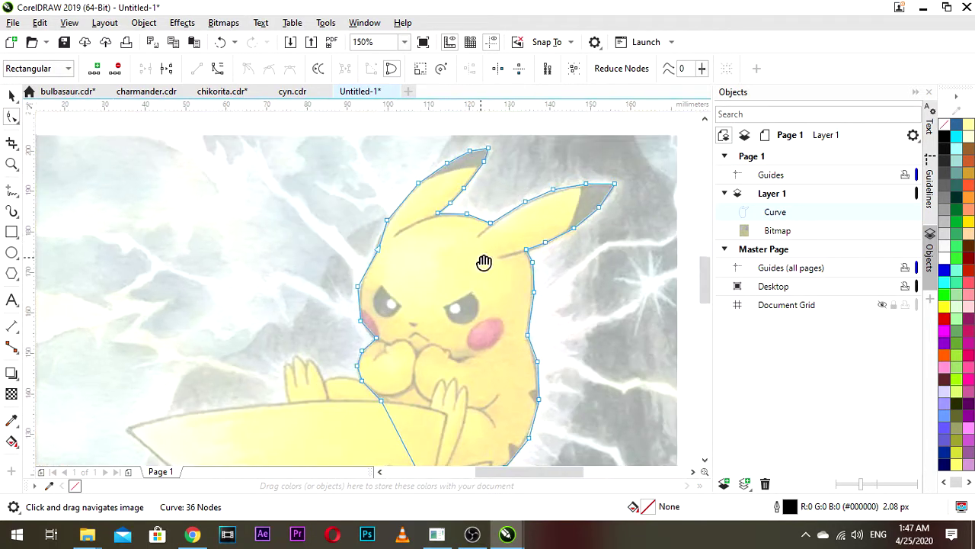
drag(563, 257, 516, 263)
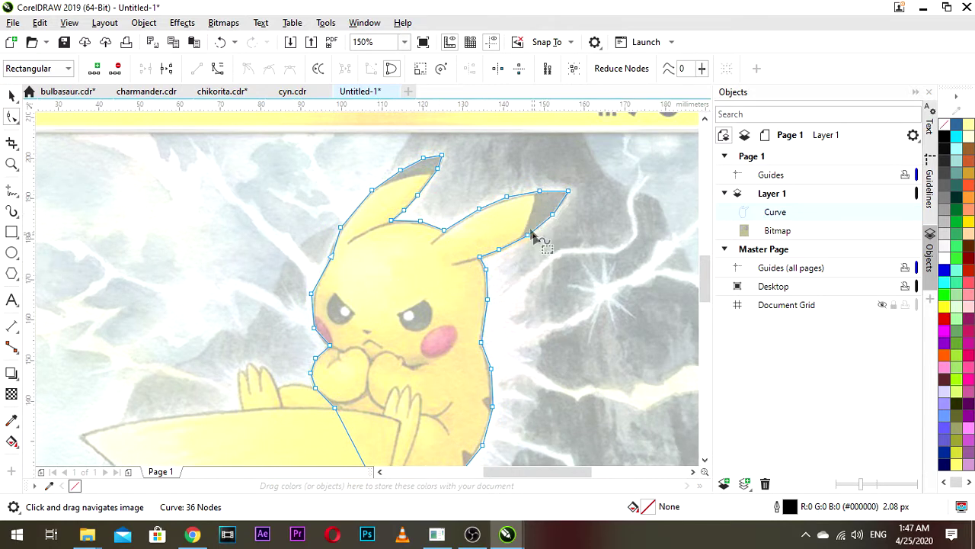
- Leave node editing and deselect the head and body outline
click(11, 95)
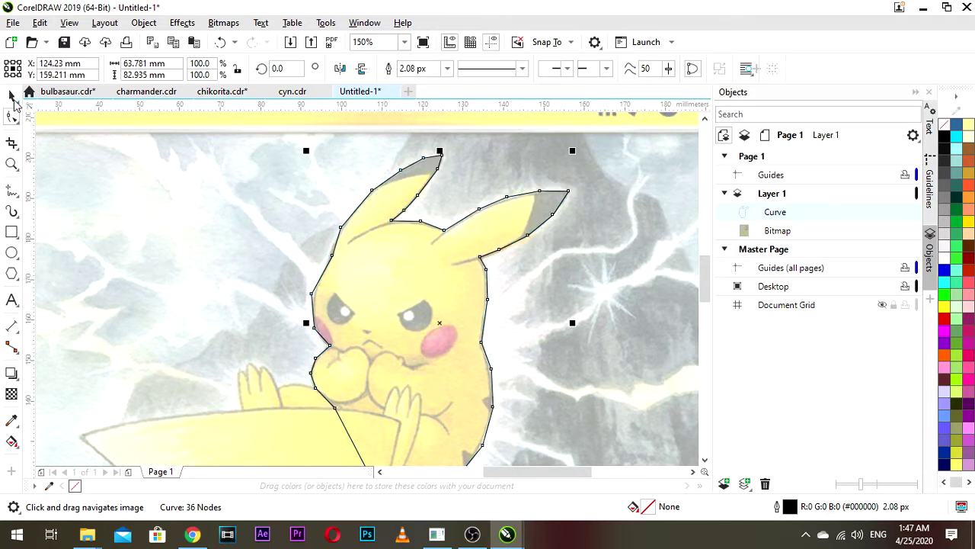
click(540, 279)
scroll(547, 277, down, 1)
drag(603, 285, 500, 269)
click(593, 261)
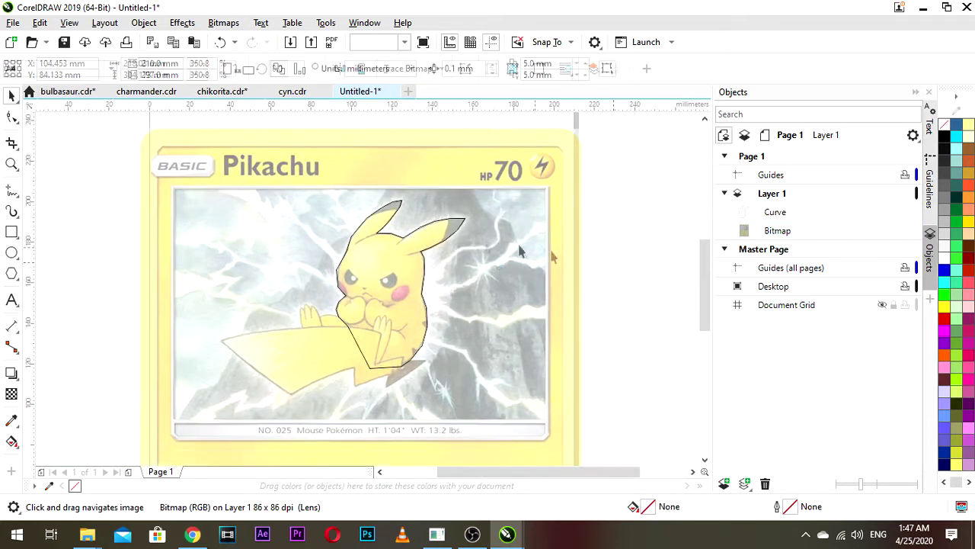
scroll(420, 252, up, 1)
scroll(479, 230, up, 1)
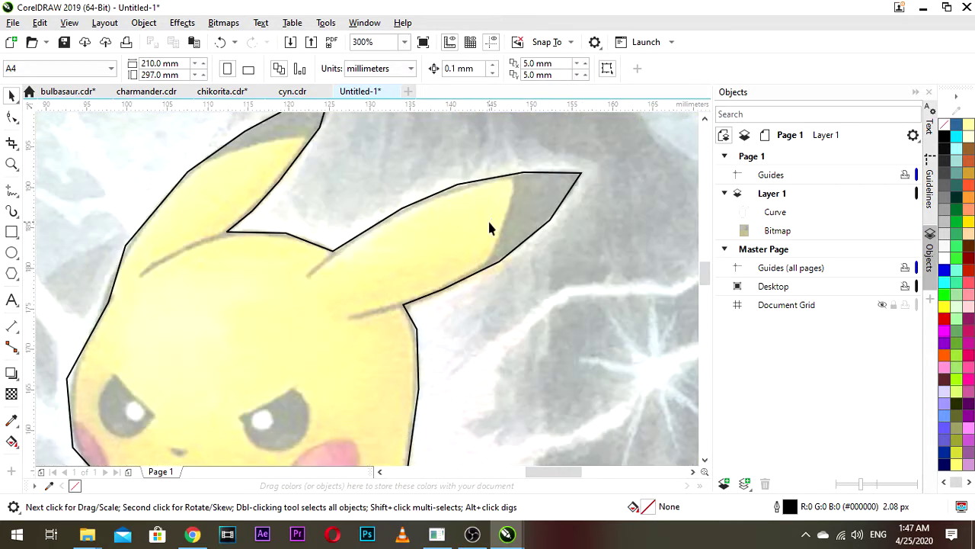
drag(489, 219, 488, 248)
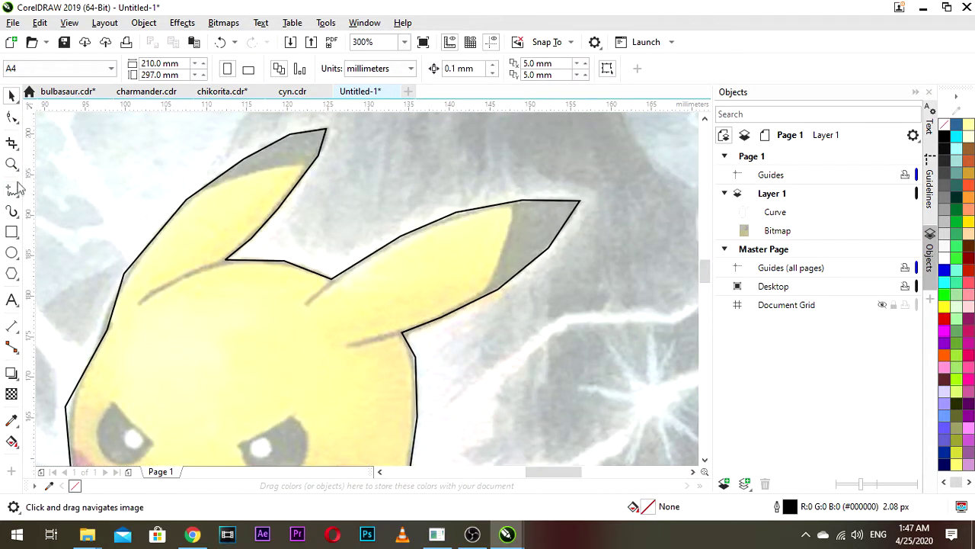
drag(408, 221, 388, 224)
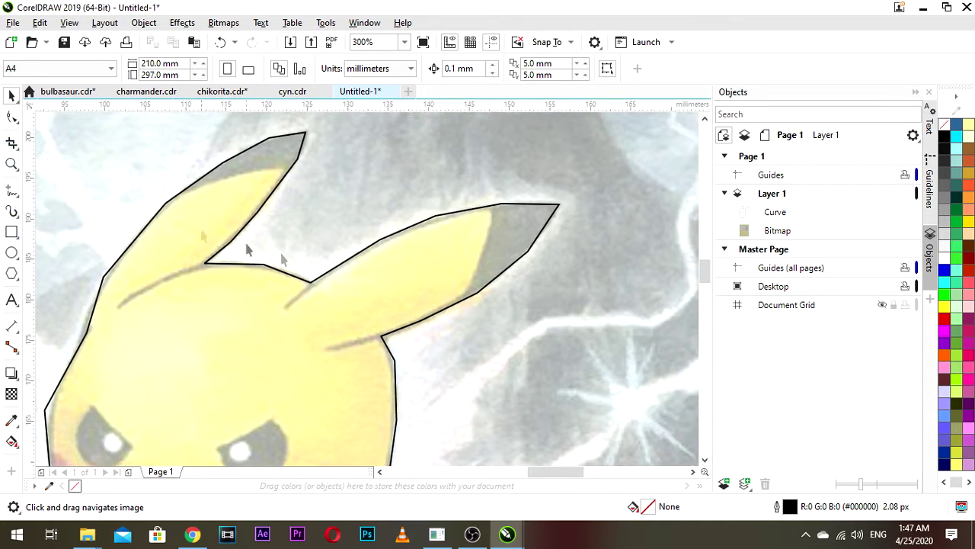
- Draw a closed five-node Pen shape around the right-hand ear's dark tip, about 14.6 by 21.2 mm
click(11, 232)
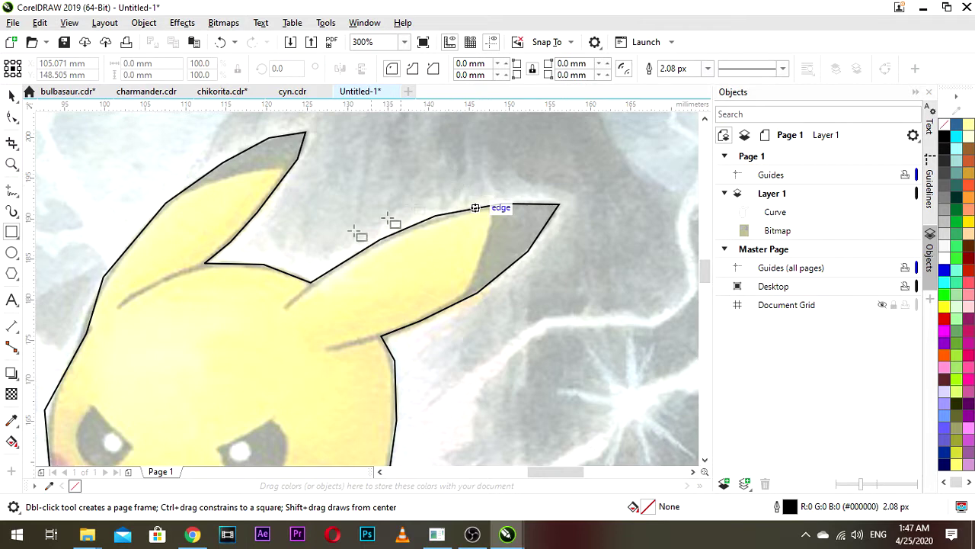
scroll(462, 231, down, 1)
drag(450, 250, 461, 254)
click(14, 196)
click(47, 236)
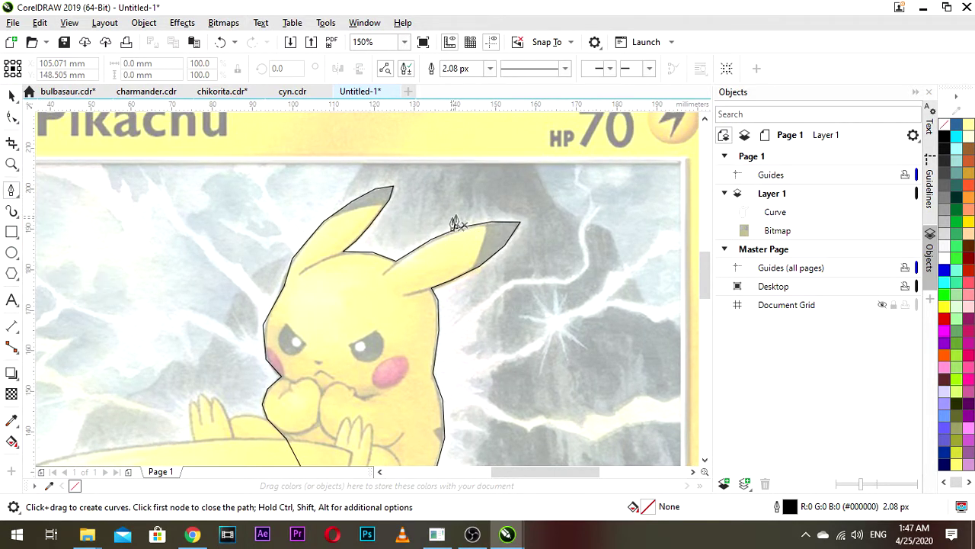
click(485, 200)
click(488, 238)
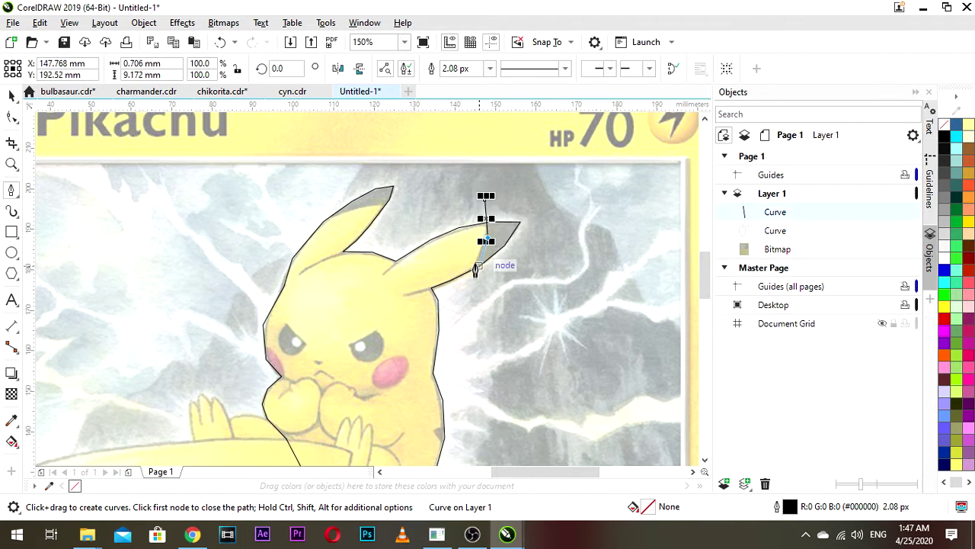
click(472, 280)
click(530, 233)
click(527, 194)
click(485, 200)
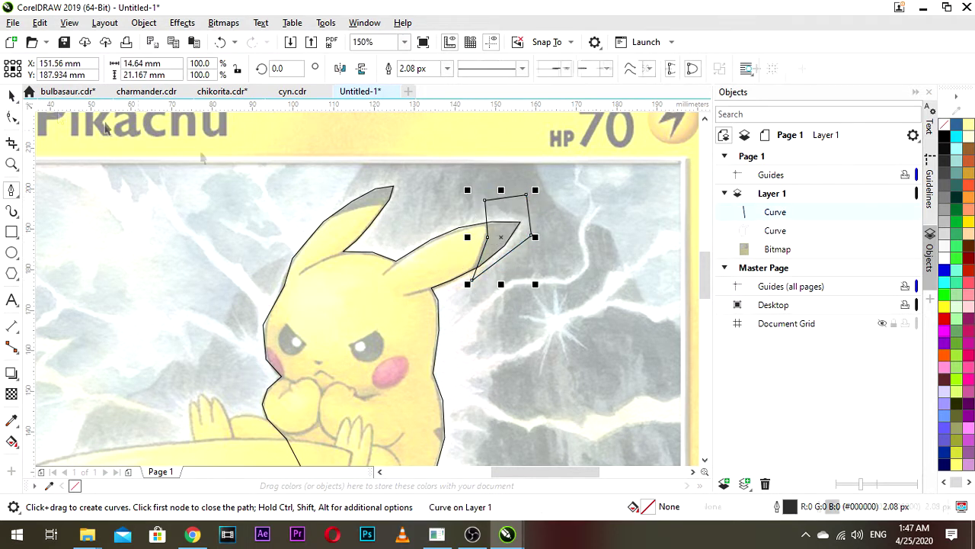
- Reposition three nodes of the shape so its inner edge follows the boundary between the right-hand ear's yellow area and dark tip
click(12, 96)
scroll(494, 237, up, 1)
drag(501, 239, 496, 259)
scroll(494, 258, up, 1)
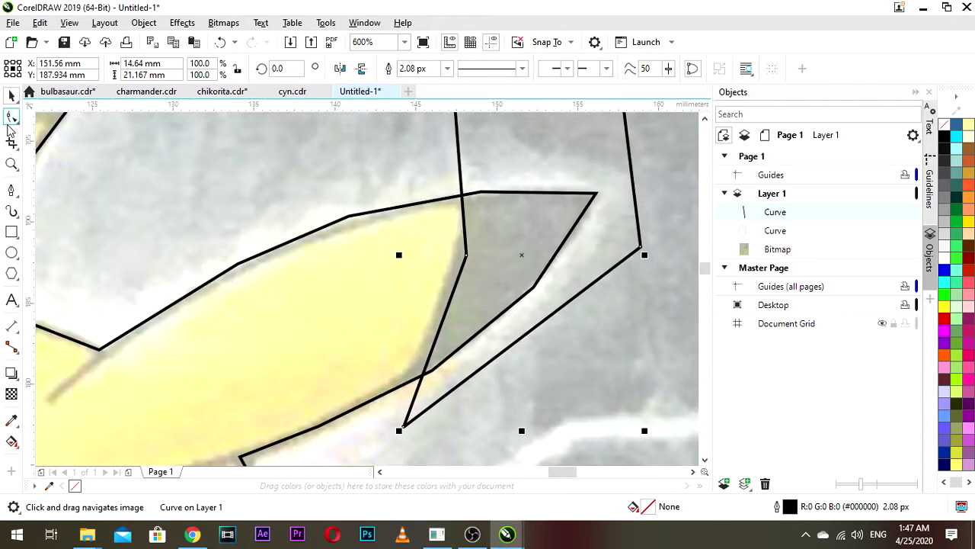
click(11, 118)
drag(466, 256, 451, 282)
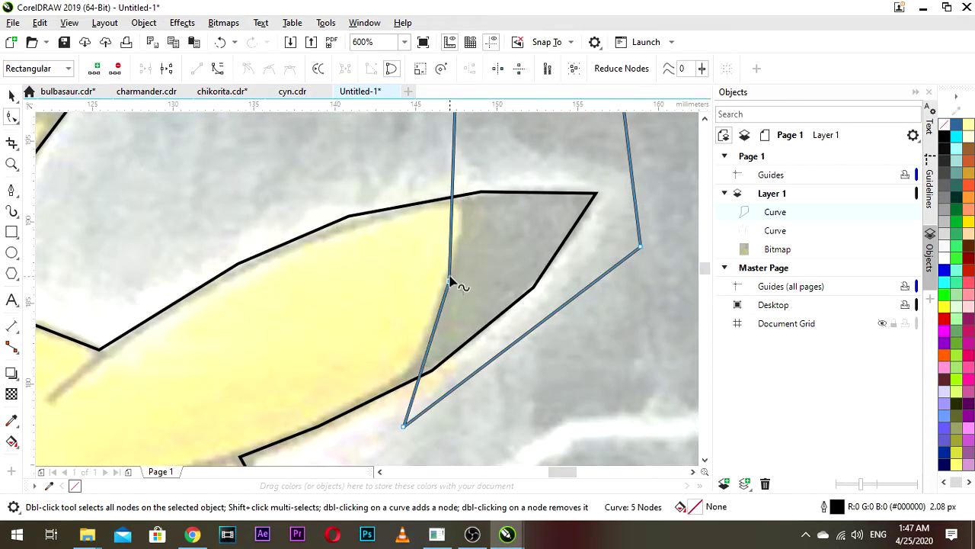
scroll(451, 260, down, 1)
drag(455, 199, 459, 242)
drag(429, 359, 430, 337)
- Try converting a freehand rectangle of about 7.2 by 7.1 mm between the ears to curves, and discard it
click(12, 231)
drag(287, 170, 345, 227)
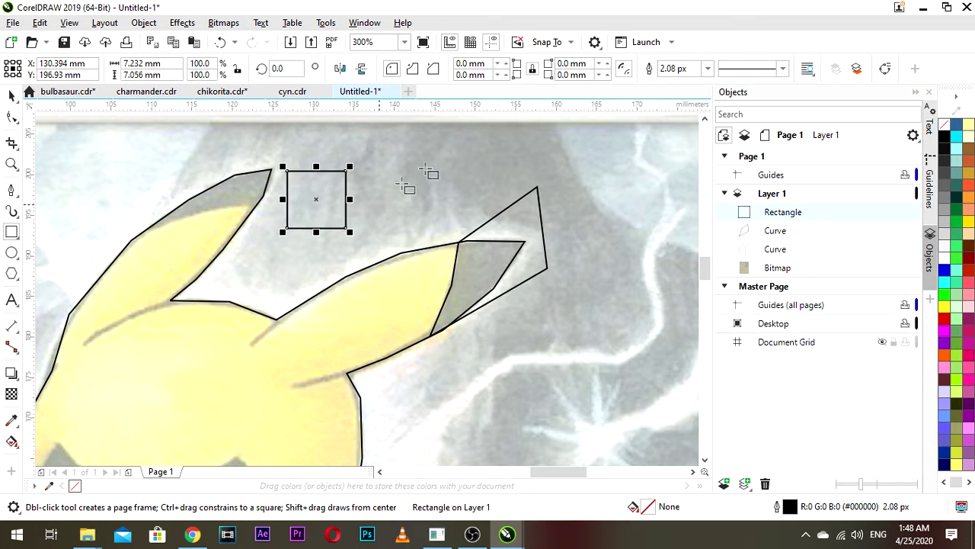
click(885, 70)
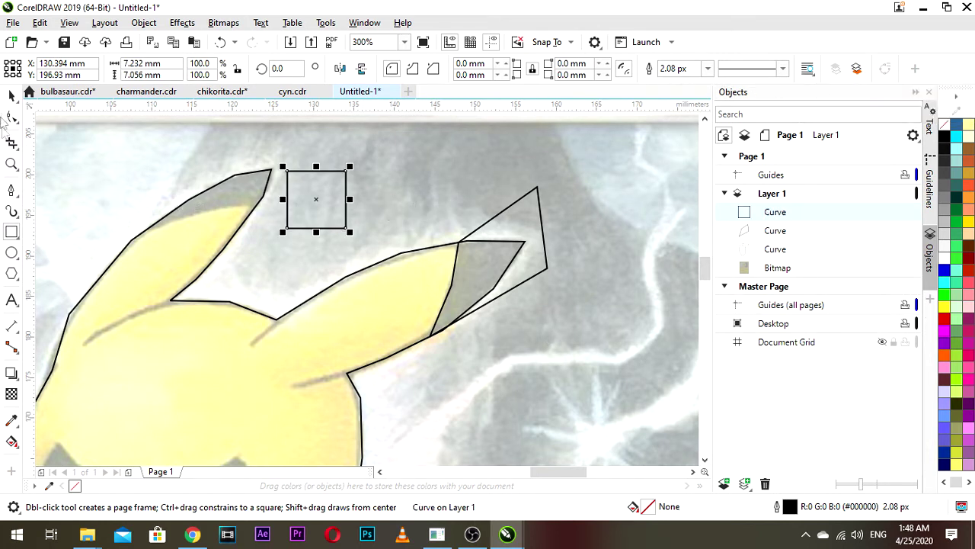
click(12, 95)
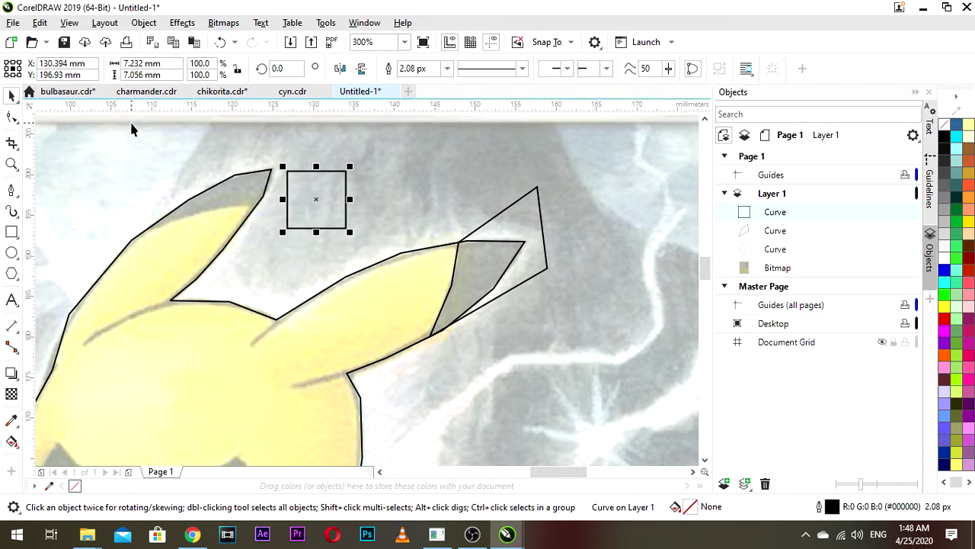
key(Delete)
scroll(471, 261, up, 1)
scroll(471, 261, down, 1)
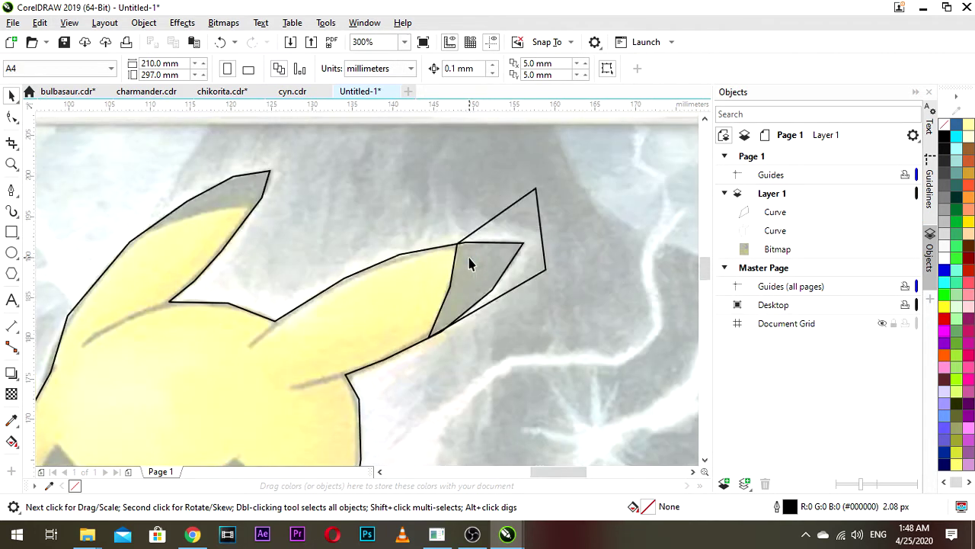
- Add a node on the ear-tip shape's lower edge and pull it down, clear of the ear outline
drag(462, 270, 479, 248)
click(16, 124)
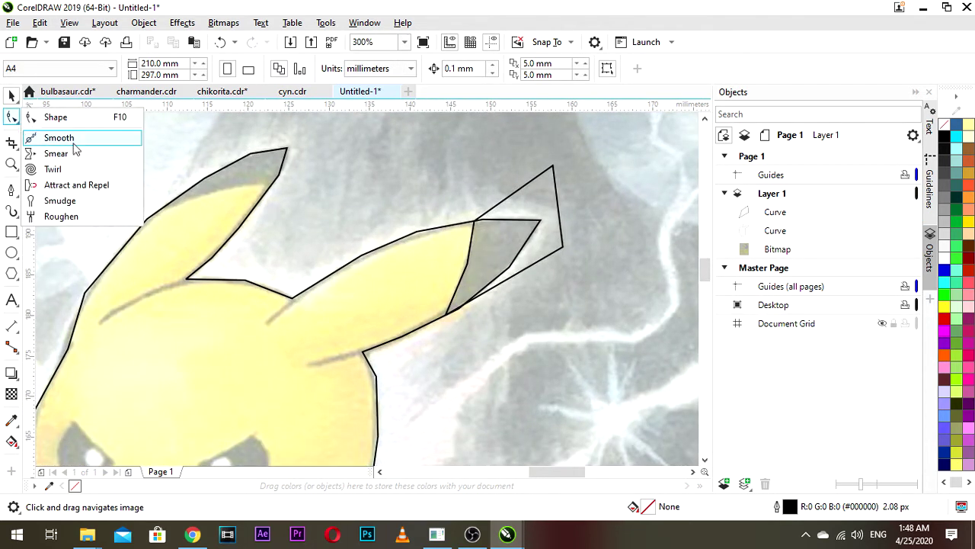
click(67, 139)
click(17, 124)
click(50, 118)
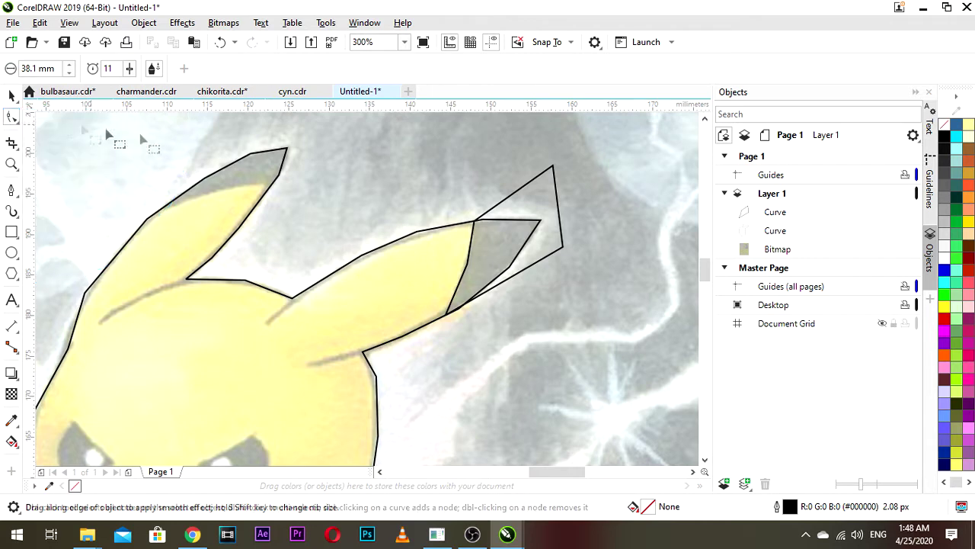
click(516, 276)
drag(515, 276, 516, 341)
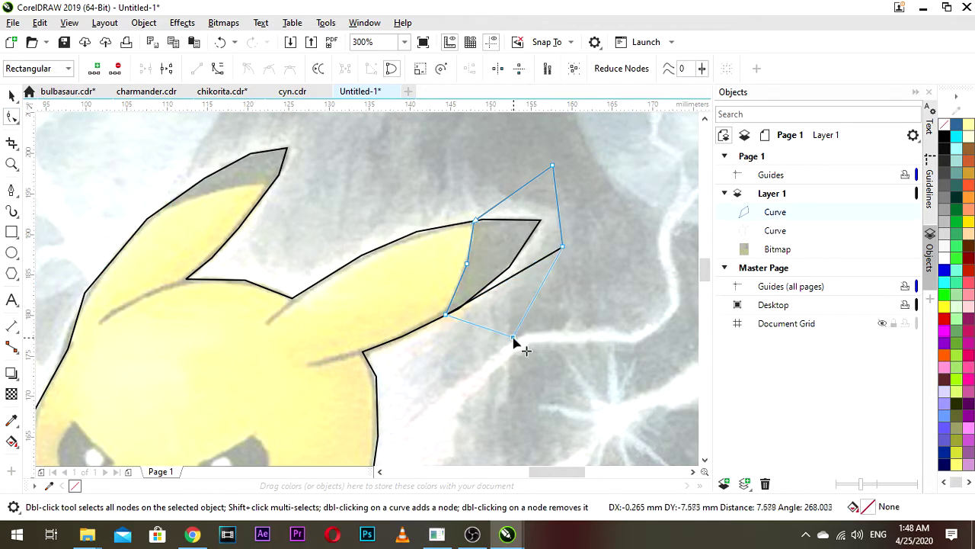
scroll(490, 288, down, 1)
scroll(490, 288, up, 1)
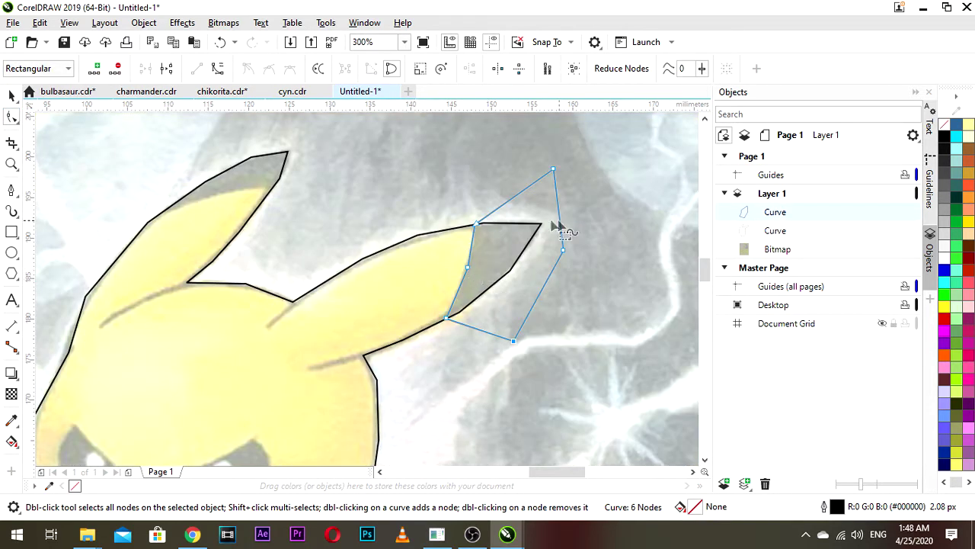
- Intersect the ear-tip shape with the body outline and delete the helper shape, keeping the right-hand ear-tip piece
click(12, 96)
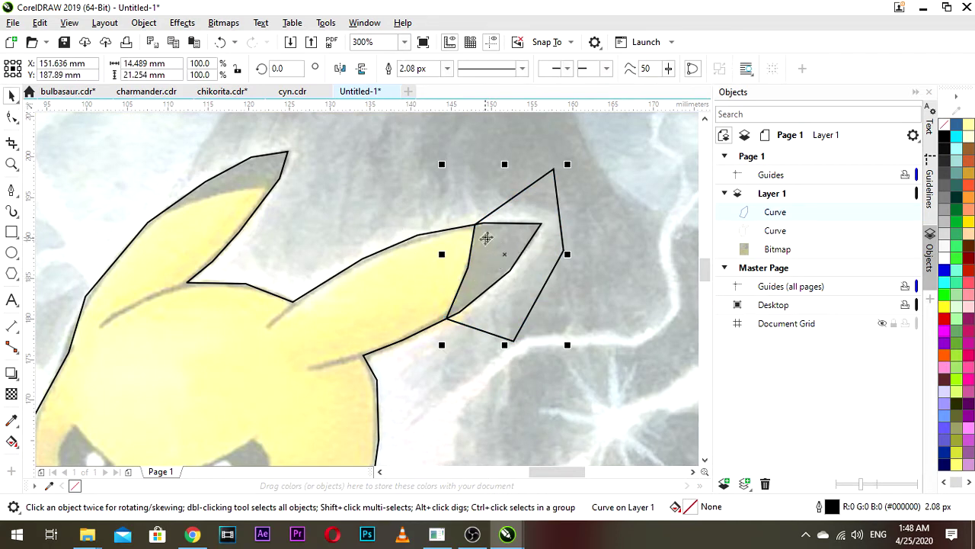
click(410, 267)
shift+click(546, 199)
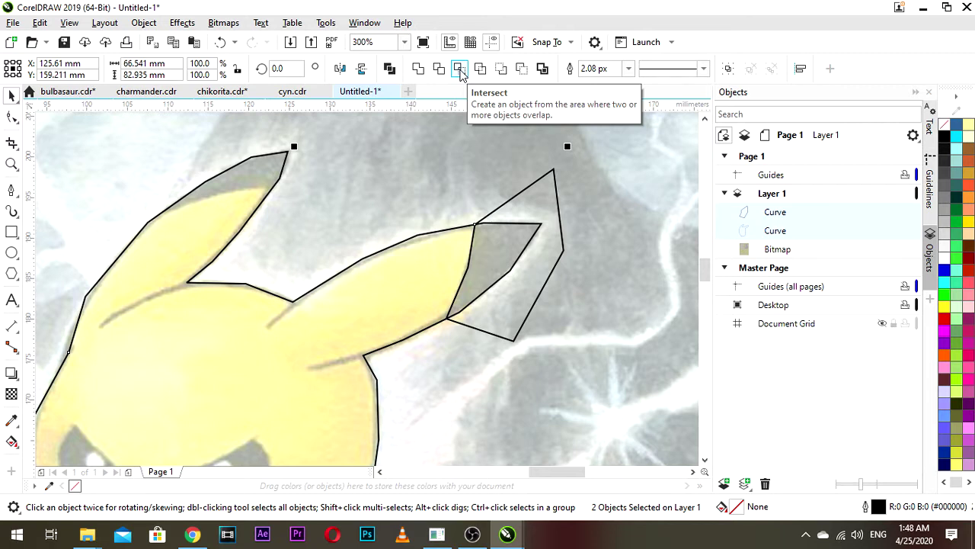
click(460, 69)
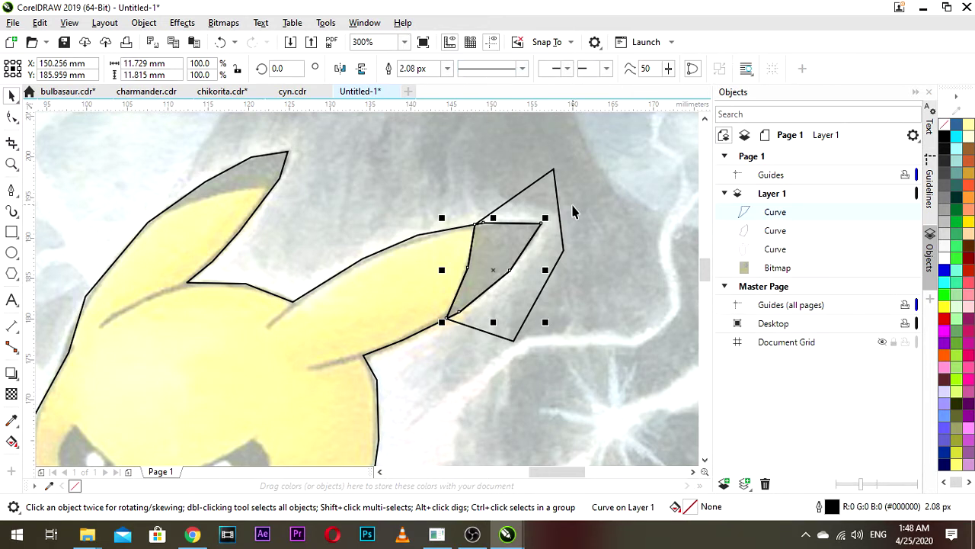
click(545, 197)
key(Delete)
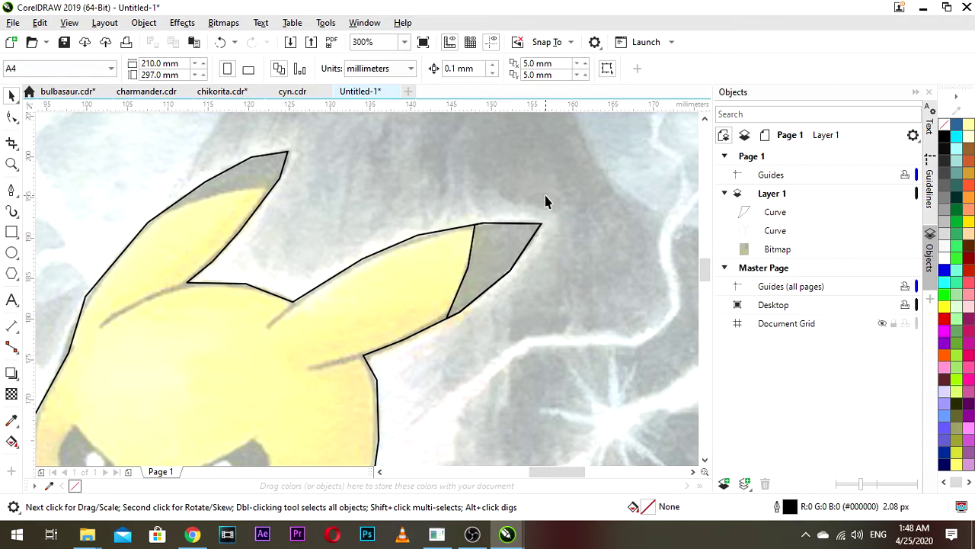
- Try moving the right-hand ear-tip piece away from the ear, undo the move and deselect it
scroll(500, 224, up, 1)
scroll(489, 259, down, 1)
click(488, 259)
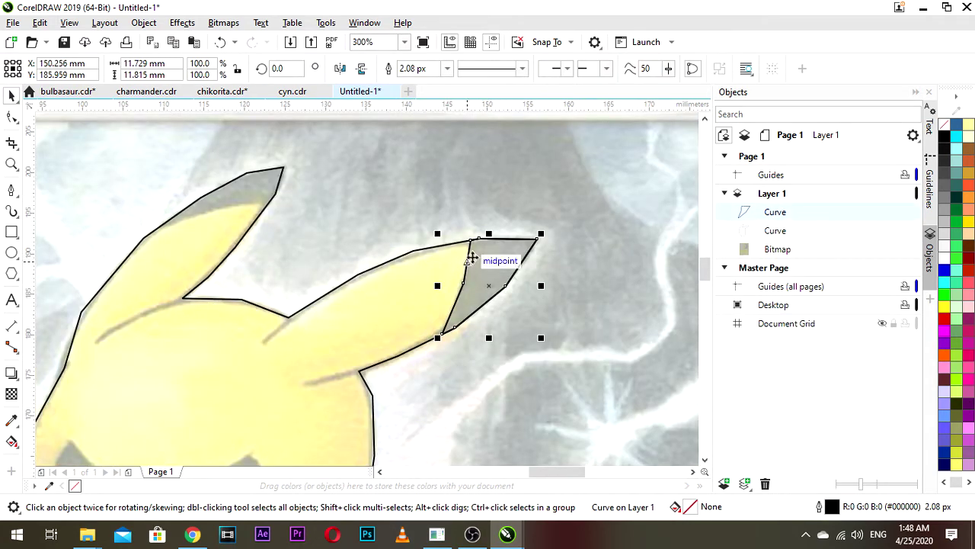
scroll(472, 256, down, 1)
drag(483, 258, 565, 219)
key(ctrl+z)
scroll(552, 233, down, 1)
click(650, 254)
- Draw a closed six-node Pen shape about 21.6 by 14.5 mm around the left-hand ear's dark tip, following its boundary with the yellow
scroll(439, 240, up, 2)
drag(475, 232, 452, 259)
click(10, 190)
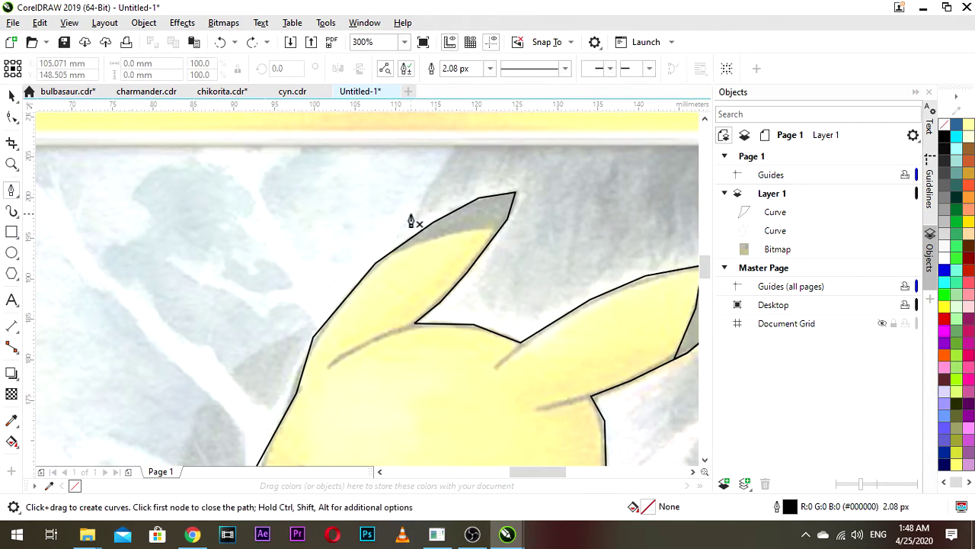
scroll(415, 219, up, 1)
click(470, 254)
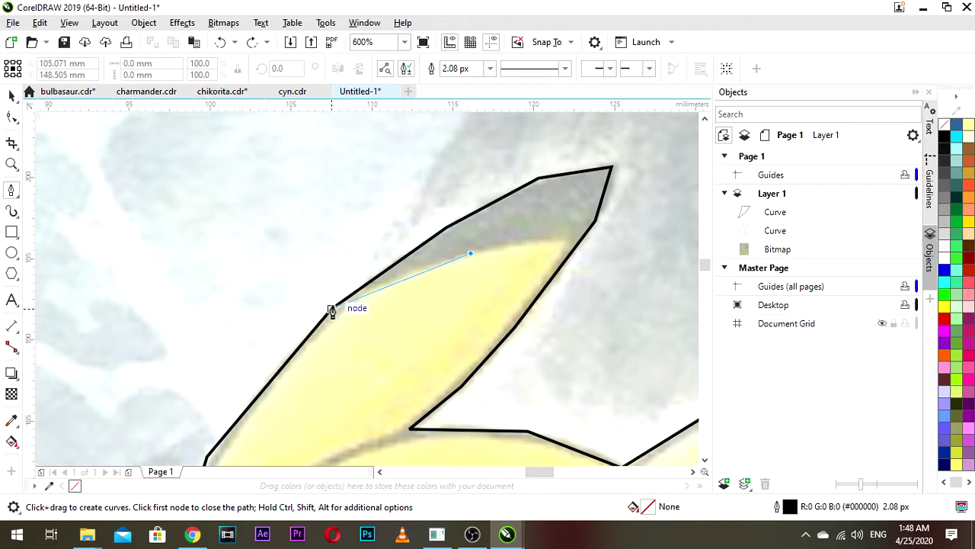
drag(327, 311, 341, 245)
scroll(340, 249, down, 1)
click(364, 243)
click(470, 230)
drag(474, 291, 468, 297)
click(422, 315)
click(369, 321)
- Try to intersect the left-hand ear-tip shape with the body outline
click(11, 97)
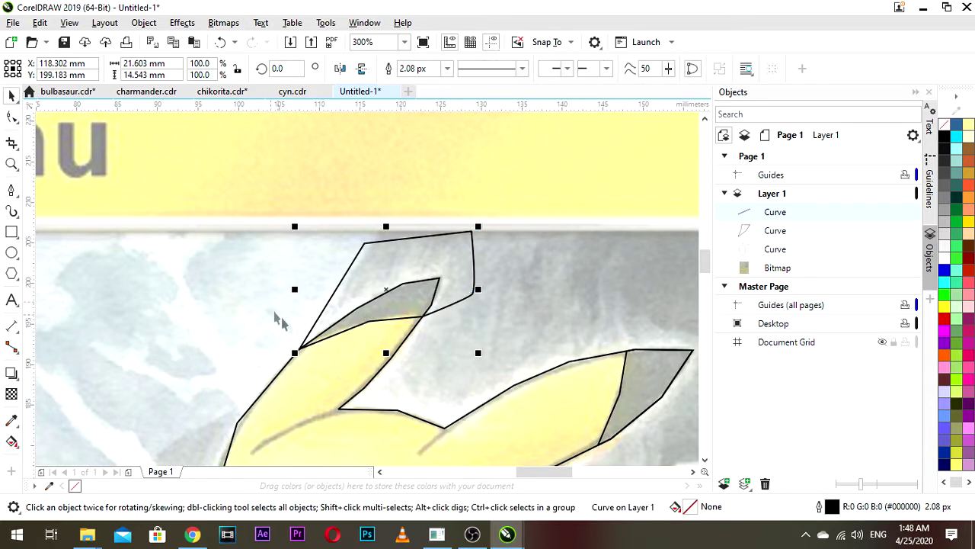
shift+click(326, 368)
click(460, 69)
click(526, 260)
click(456, 260)
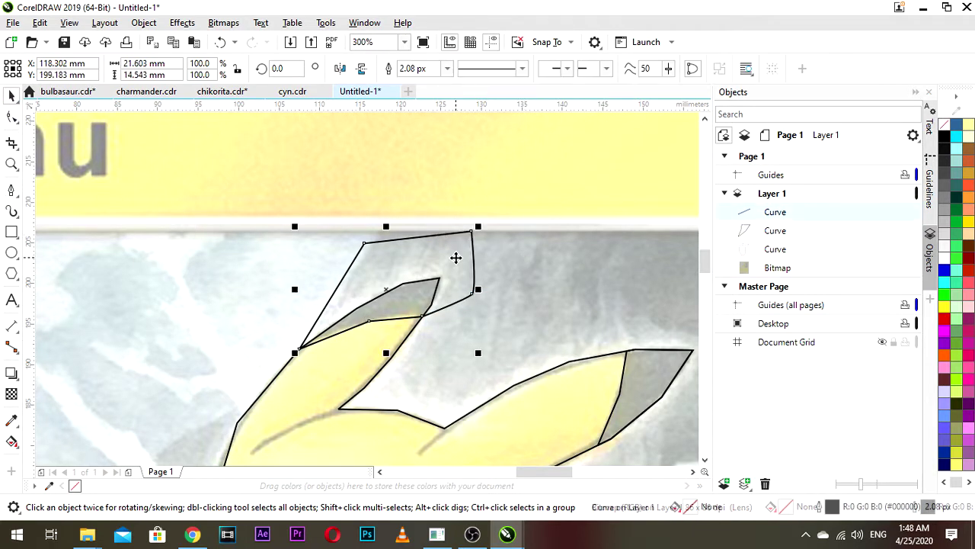
scroll(436, 288, down, 1)
drag(424, 294, 438, 260)
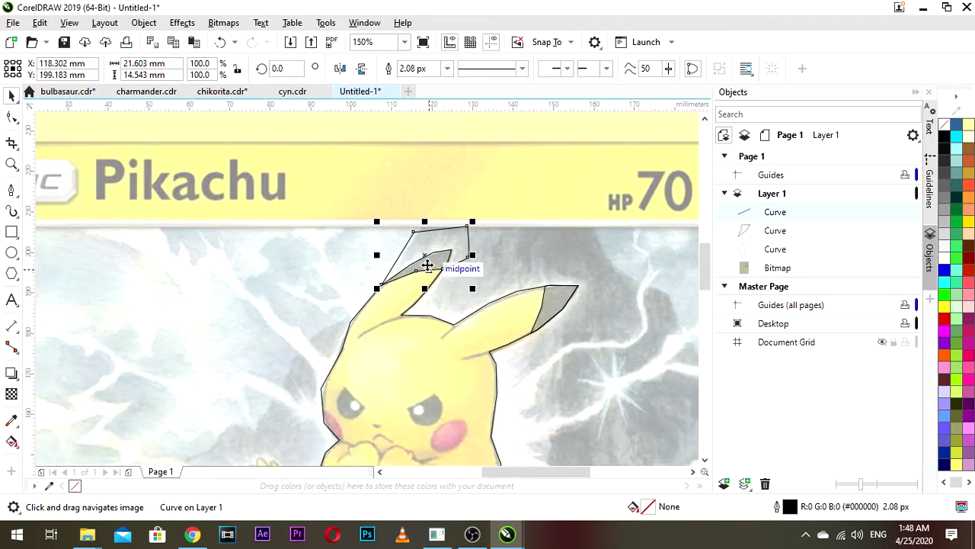
scroll(412, 279, up, 1)
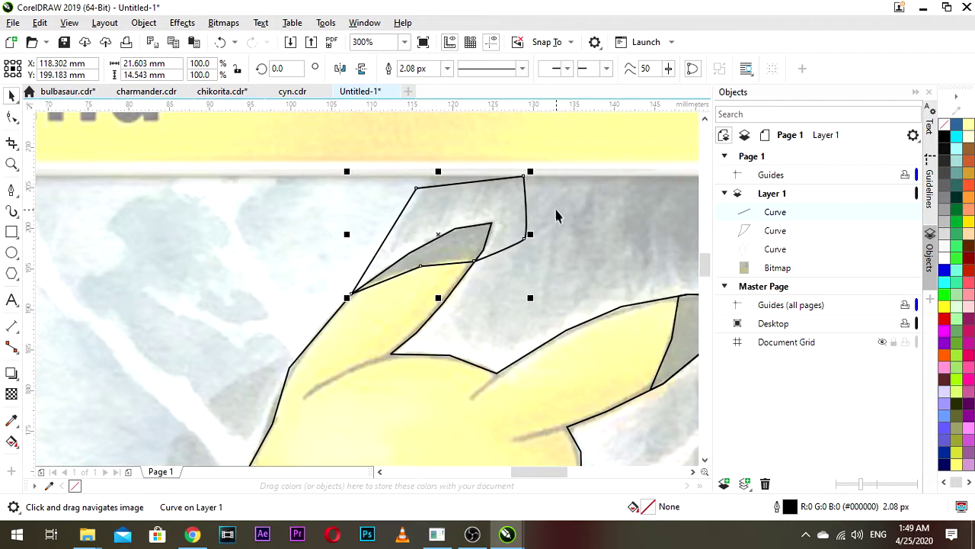
drag(558, 194, 545, 230)
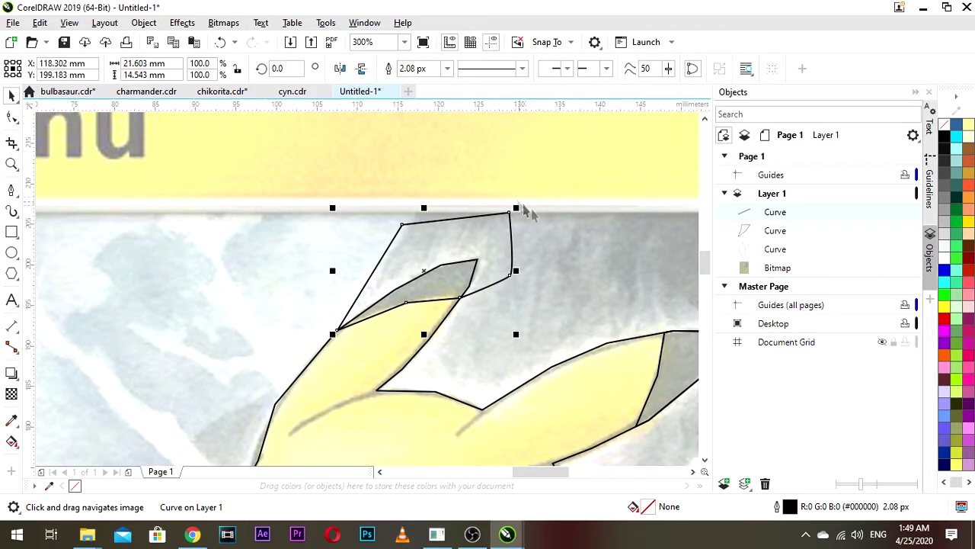
click(548, 219)
click(494, 232)
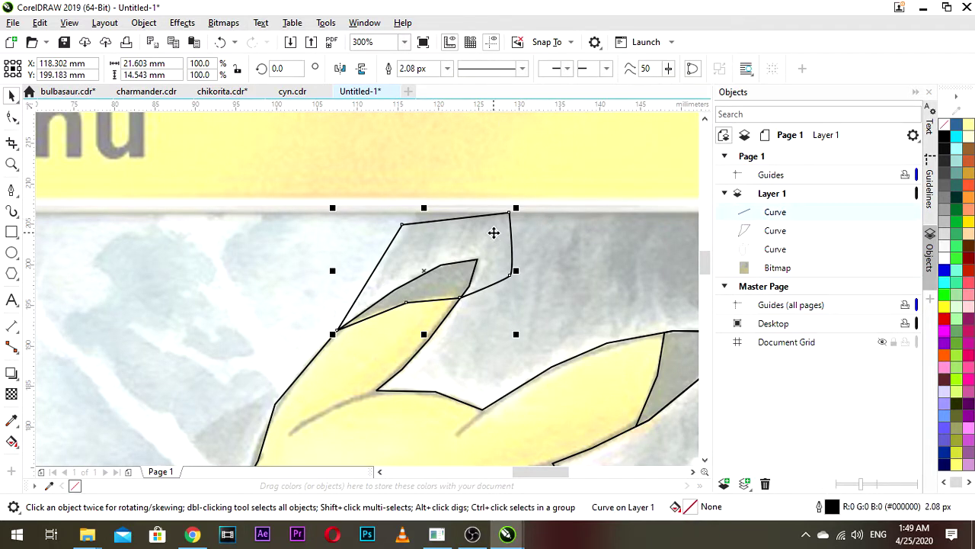
click(532, 233)
- Intersect the left-hand ear-tip shape with the body outline and delete the helper shape, keeping only the ear-tip piece
click(499, 230)
scroll(362, 398, down, 1)
drag(363, 398, 395, 329)
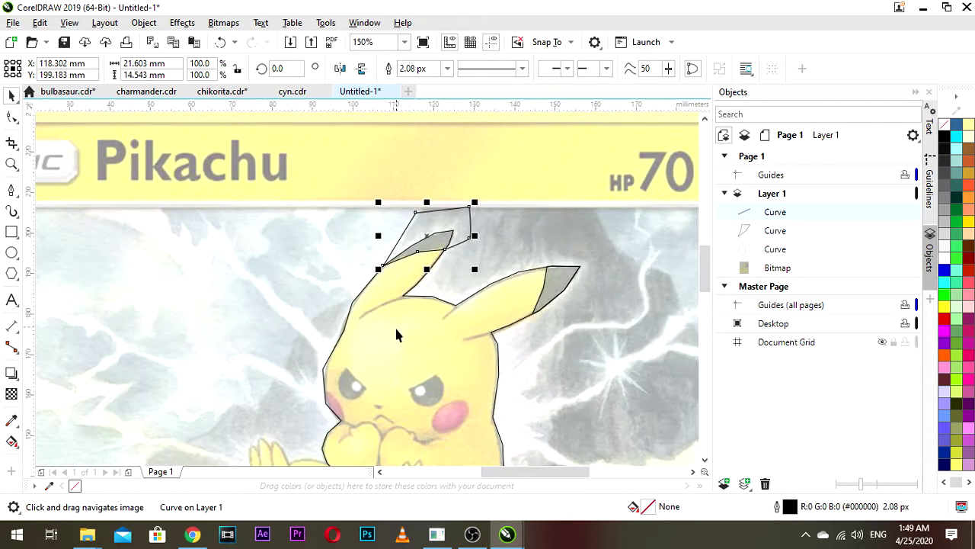
shift+click(397, 283)
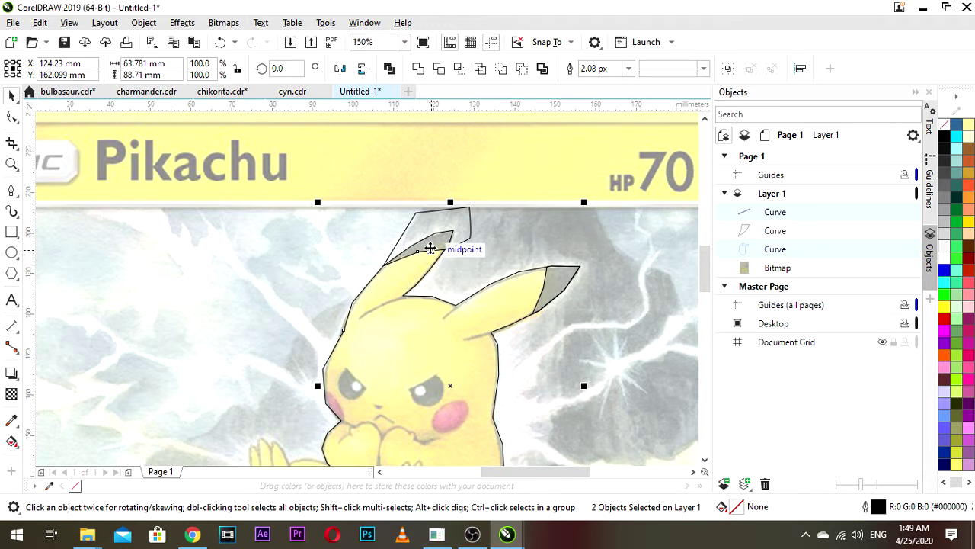
click(460, 71)
click(310, 260)
click(438, 225)
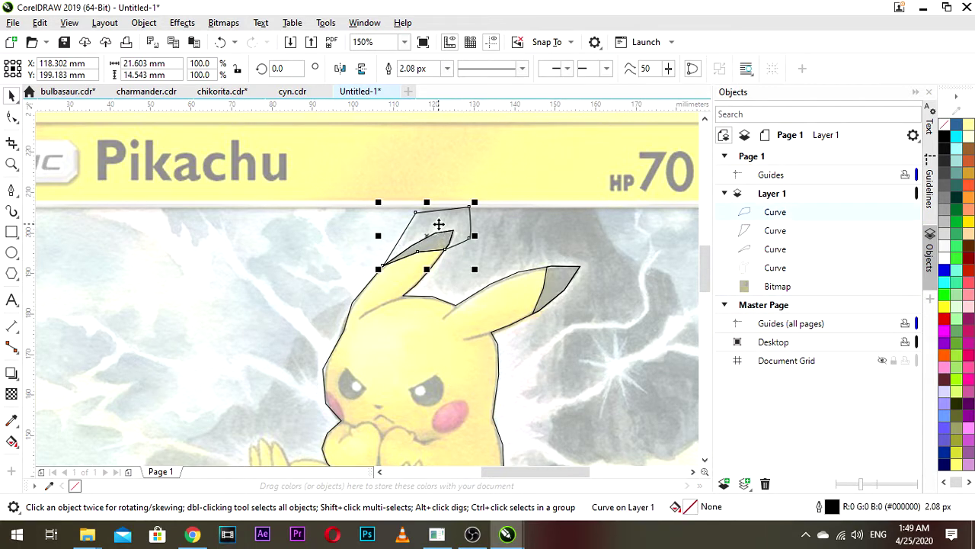
key(Delete)
- Examine both ear-tip pieces, the whole traced outline, and Pikachu's face and paws
scroll(470, 243, up, 2)
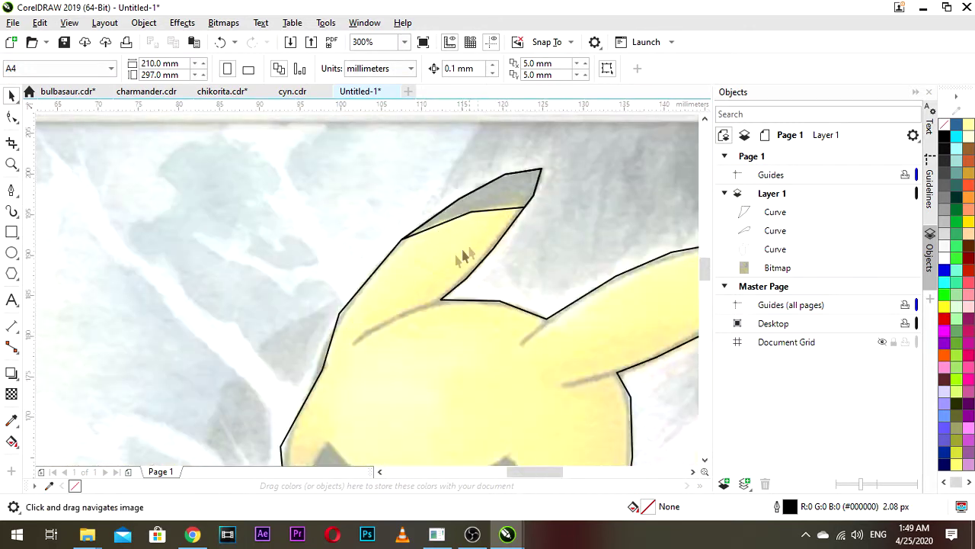
scroll(479, 246, down, 4)
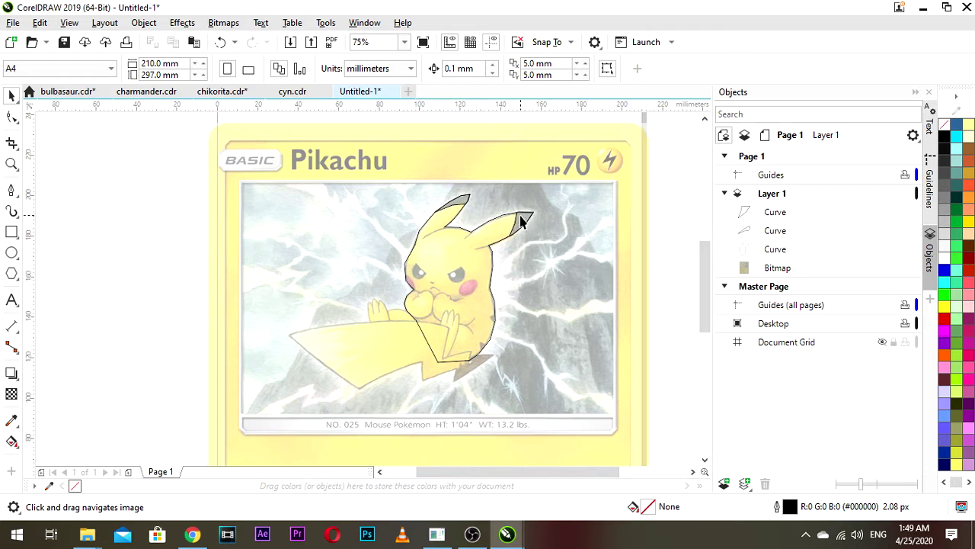
scroll(472, 229, up, 2)
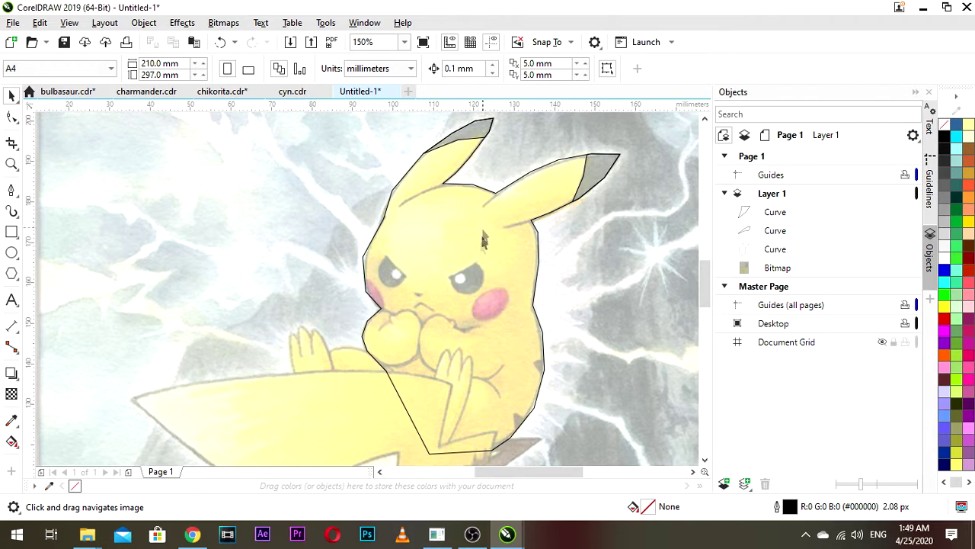
scroll(473, 259, up, 2)
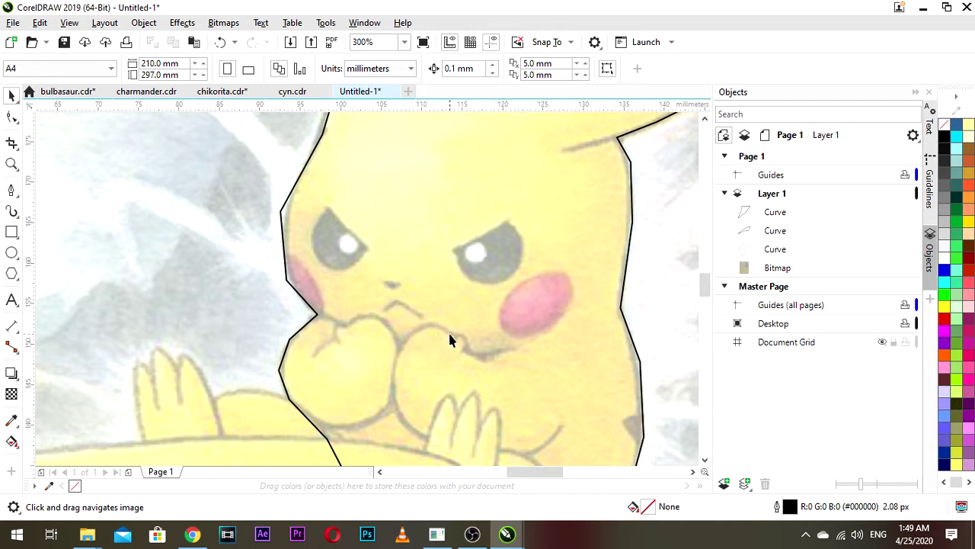
scroll(460, 351, down, 1)
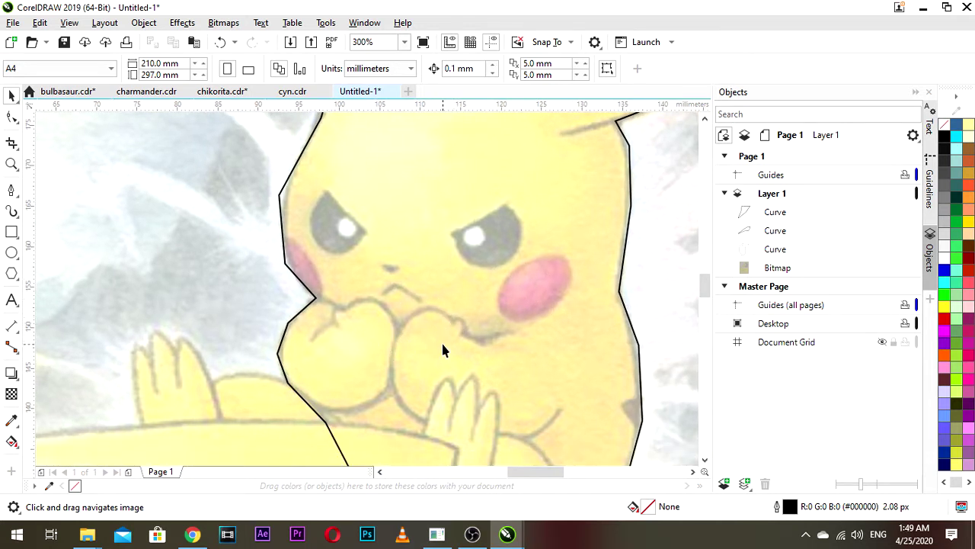
- Draw a closed eight-node straight-sided Pen shape about 8.9 by 7.8 mm around Pikachu's right-hand eye
scroll(442, 345, down, 2)
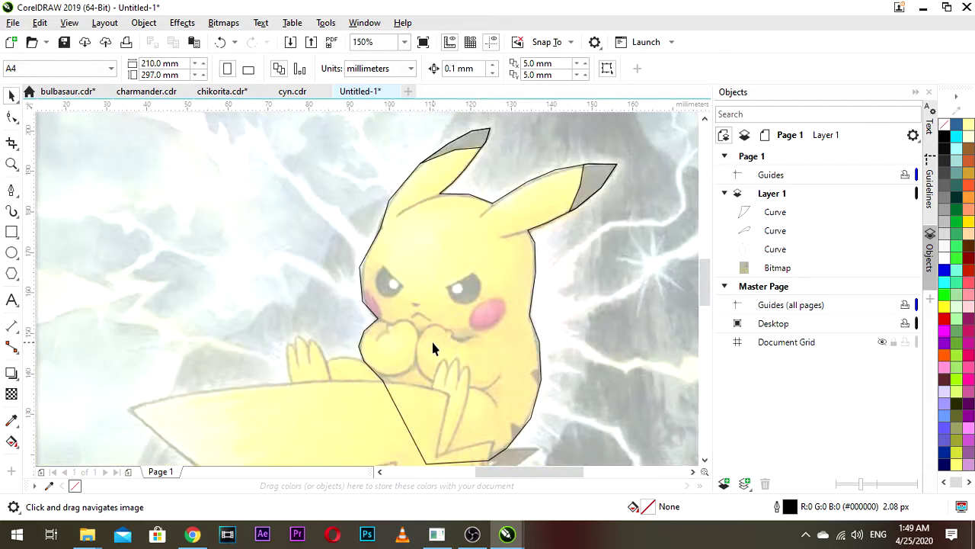
scroll(432, 348, down, 1)
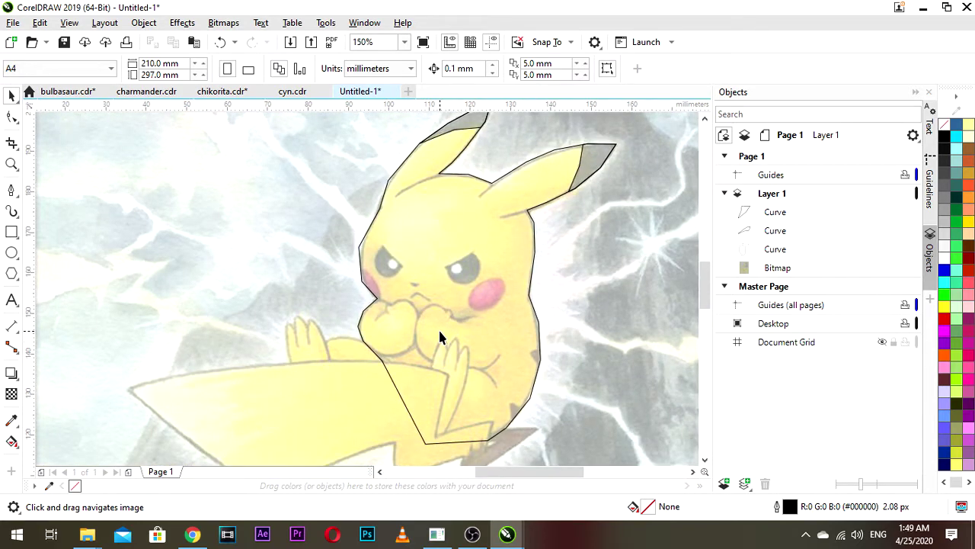
drag(444, 364, 479, 311)
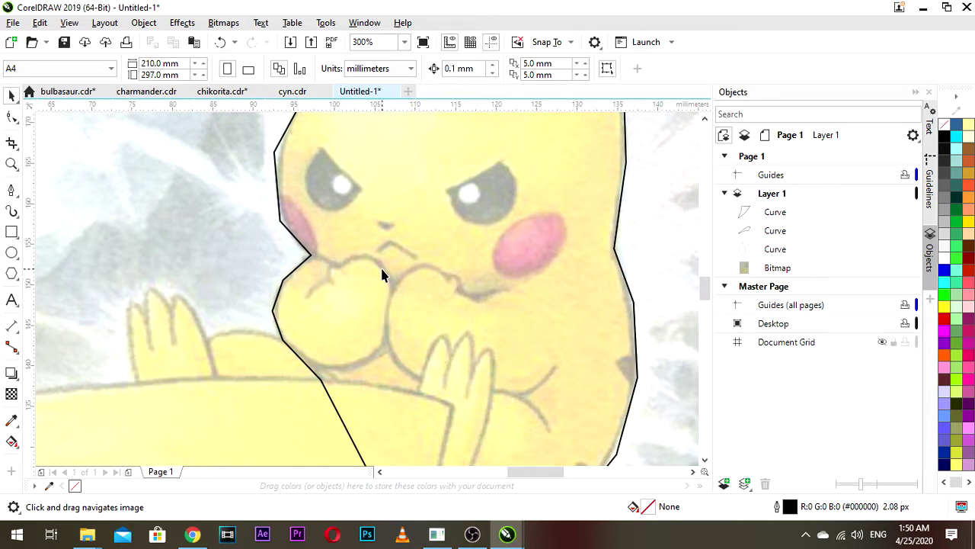
scroll(411, 299, down, 2)
drag(398, 285, 418, 306)
scroll(452, 332, up, 1)
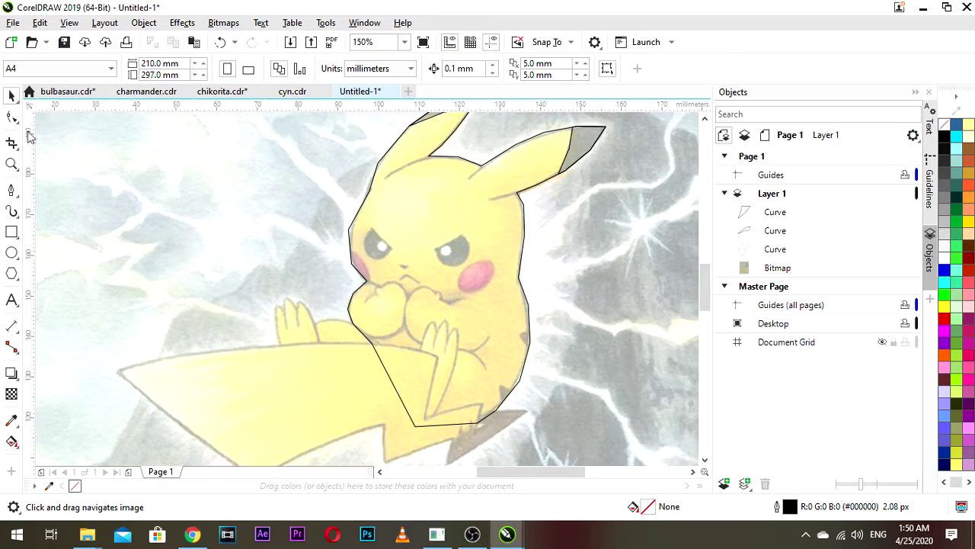
click(10, 190)
scroll(453, 244, up, 2)
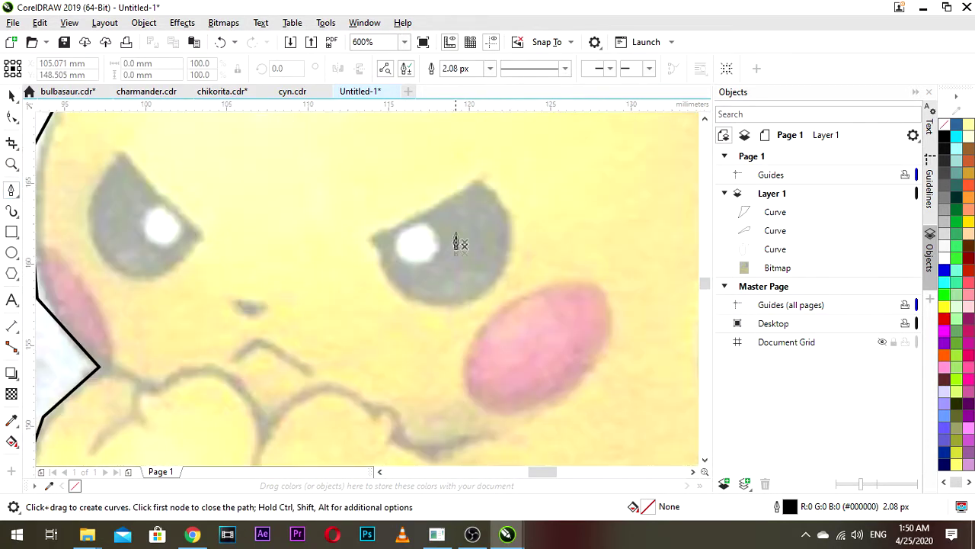
click(480, 178)
click(420, 220)
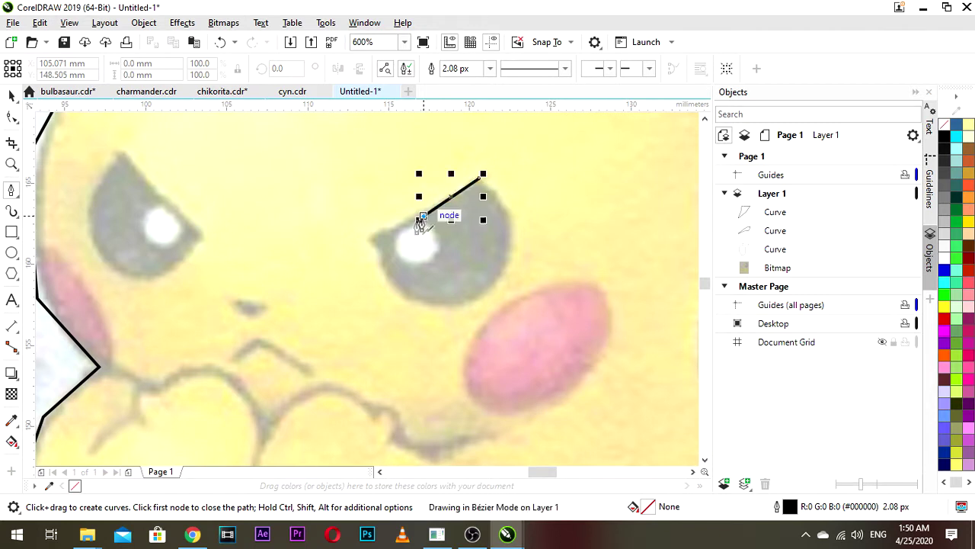
click(367, 239)
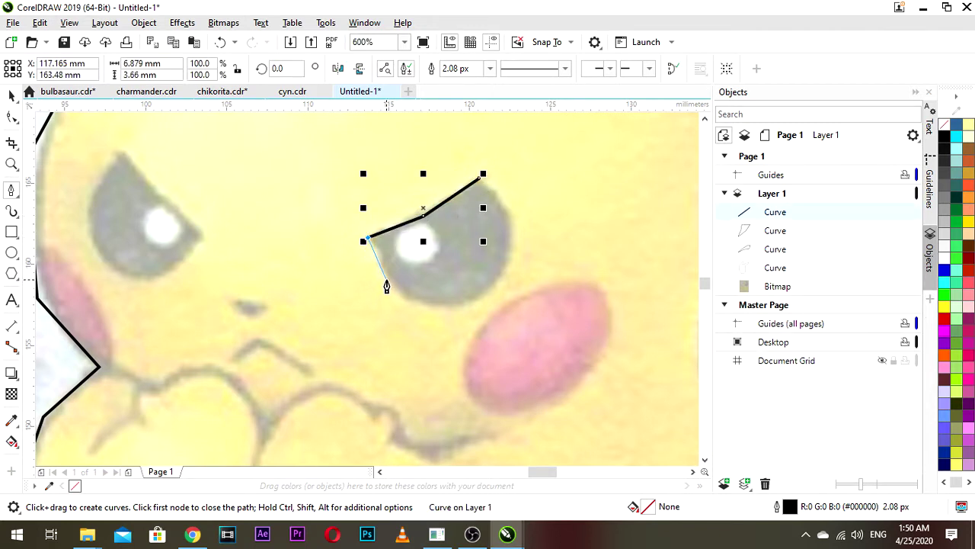
click(383, 273)
click(416, 305)
click(466, 304)
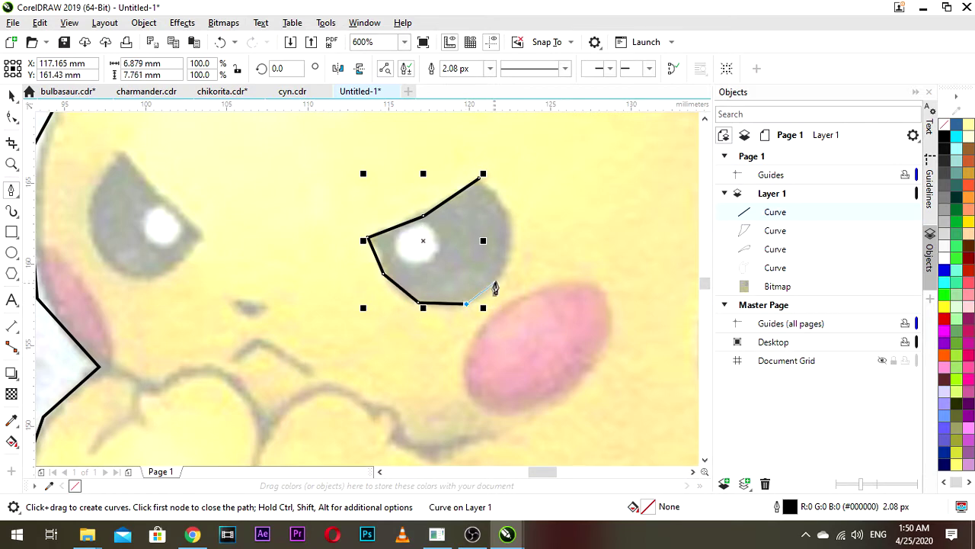
click(503, 276)
drag(526, 228, 522, 275)
click(508, 267)
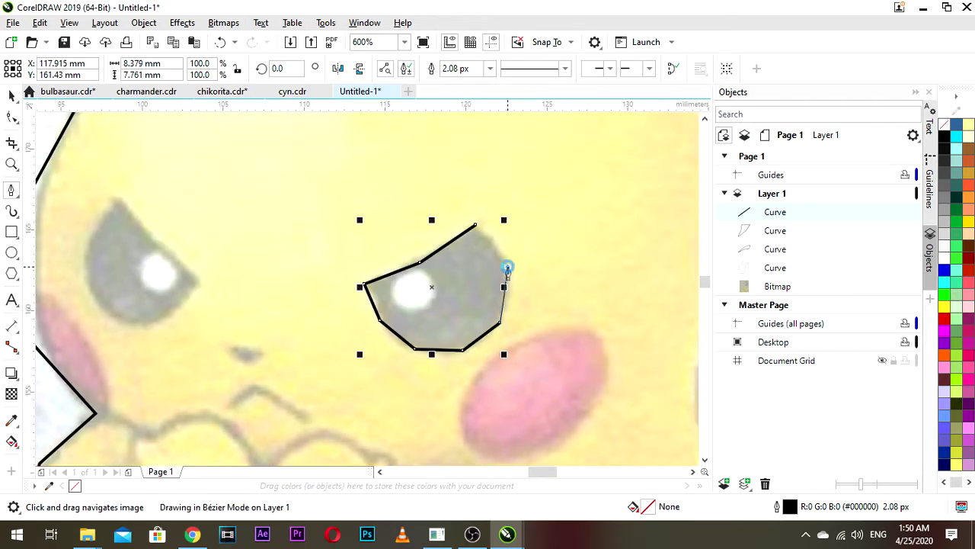
click(476, 224)
- Trace Pikachu's left-hand eye with a closed eight-node Pen shape about 7.4 by 7.8 mm
scroll(451, 259, down, 1)
drag(316, 275, 488, 277)
scroll(488, 277, up, 2)
drag(463, 245, 451, 278)
scroll(448, 273, down, 1)
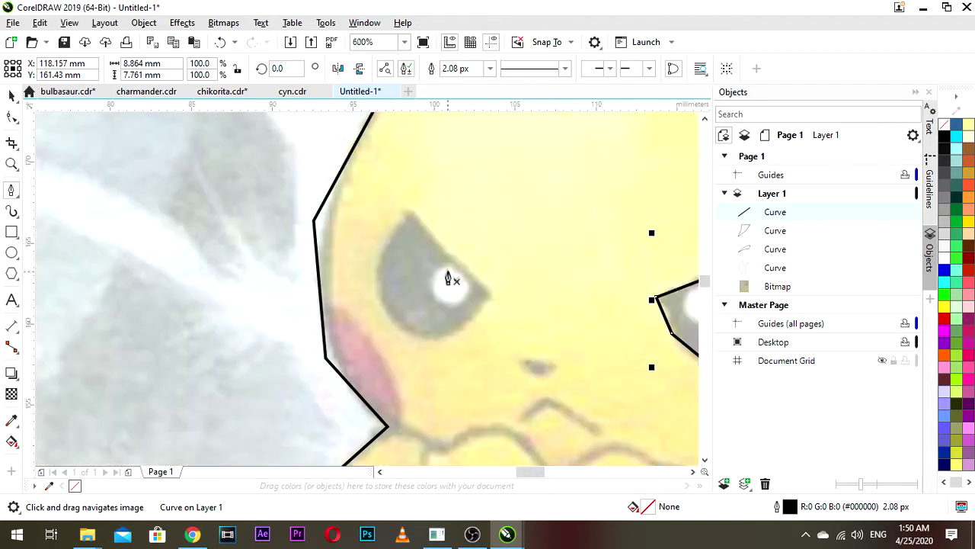
click(410, 212)
click(451, 262)
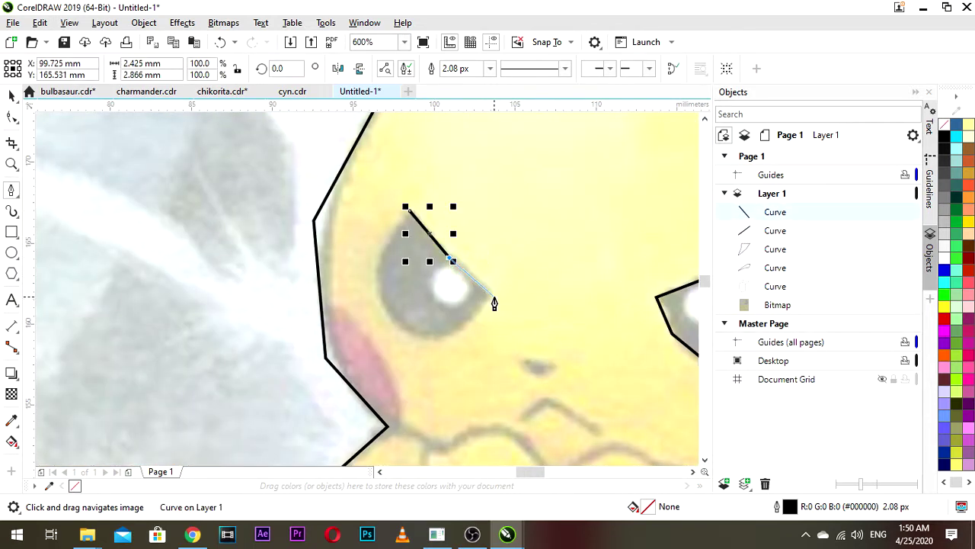
click(495, 297)
click(465, 327)
click(429, 338)
click(375, 285)
click(382, 246)
click(410, 211)
- Draw a closed practice shape about 40 by 35 mm with curved Pen segments on the background beside Pikachu, and delete it
scroll(418, 268, down, 5)
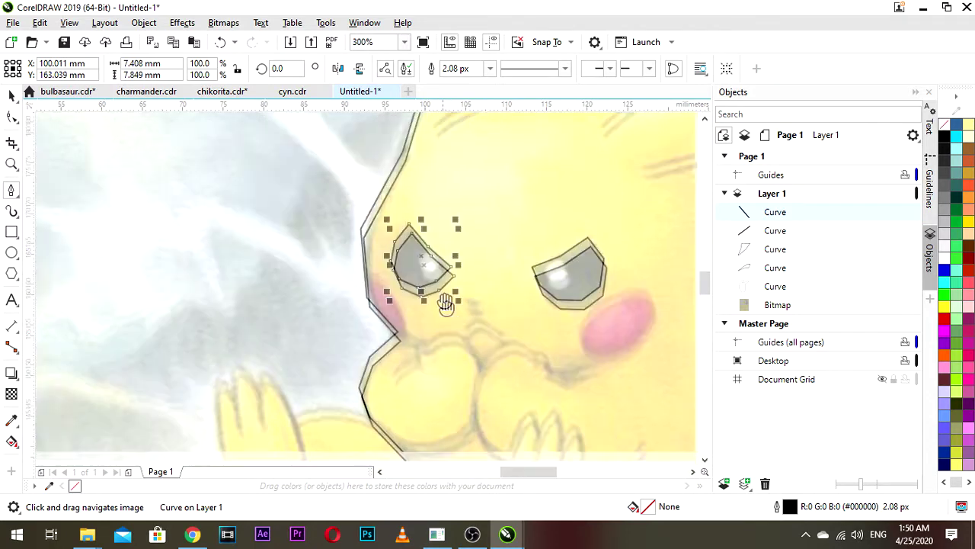
scroll(450, 291, up, 1)
drag(357, 317, 393, 365)
scroll(509, 362, down, 1)
click(290, 254)
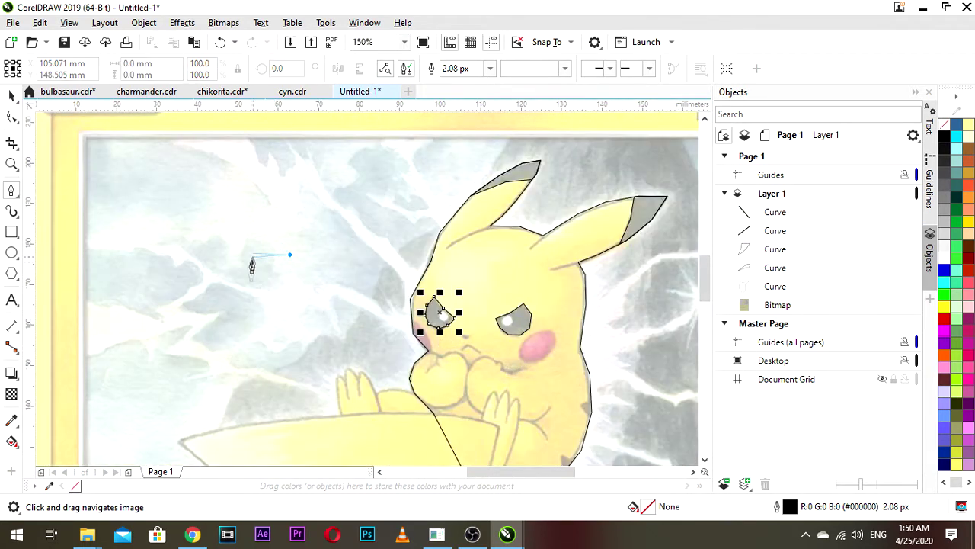
drag(237, 295, 180, 299)
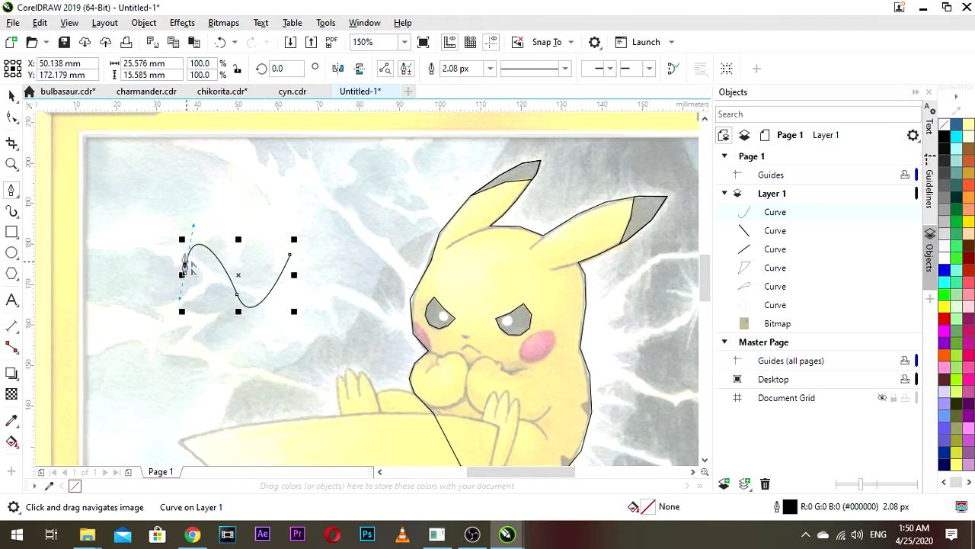
drag(186, 200, 215, 185)
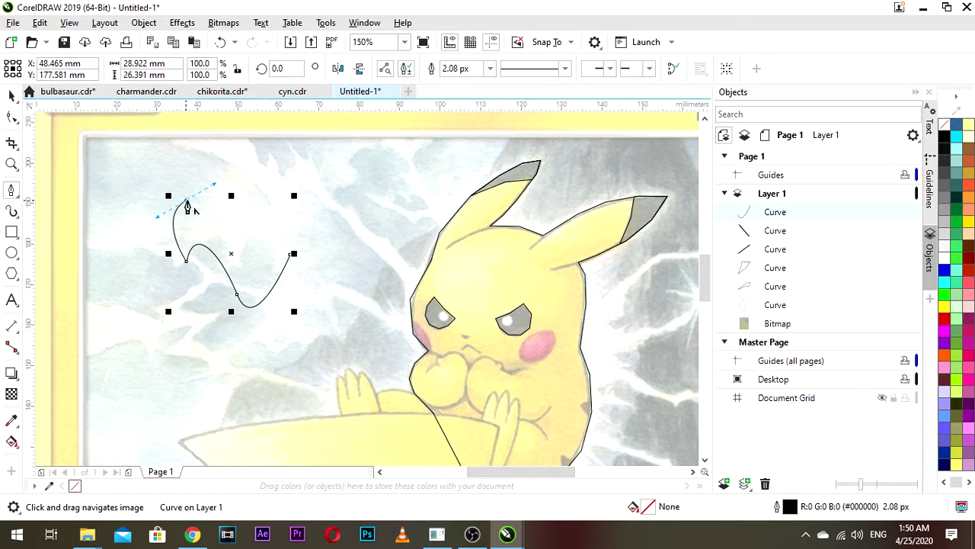
drag(132, 199, 114, 222)
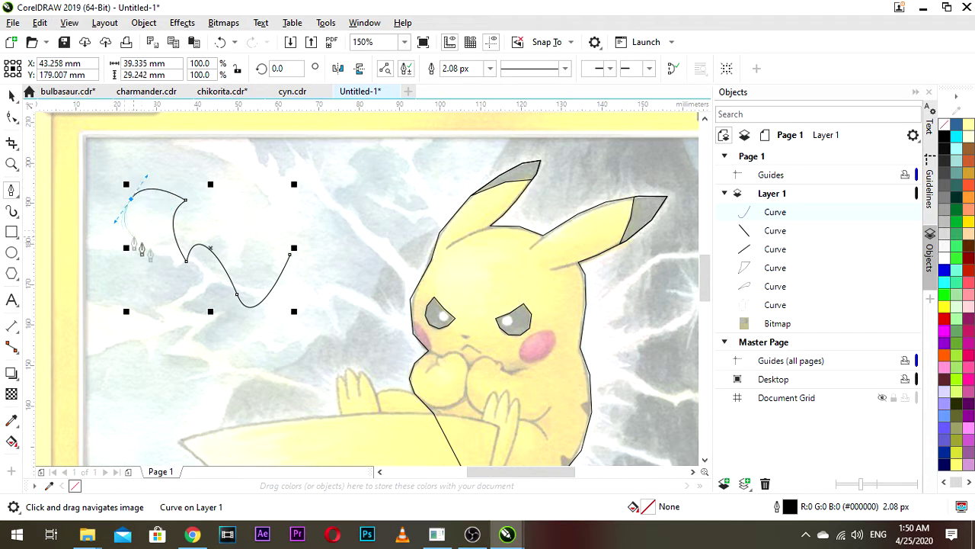
drag(182, 269, 186, 321)
alt+click(181, 270)
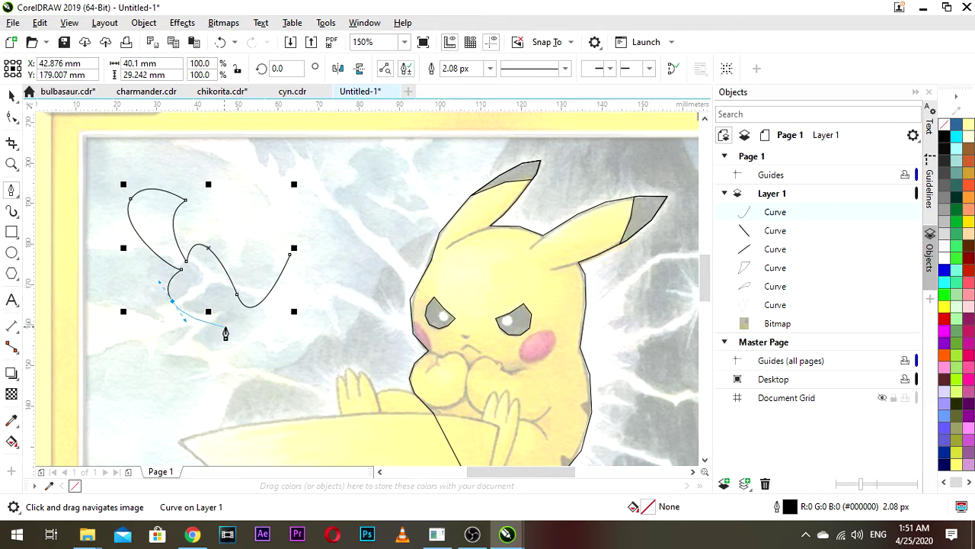
drag(257, 320, 279, 301)
click(289, 254)
click(12, 96)
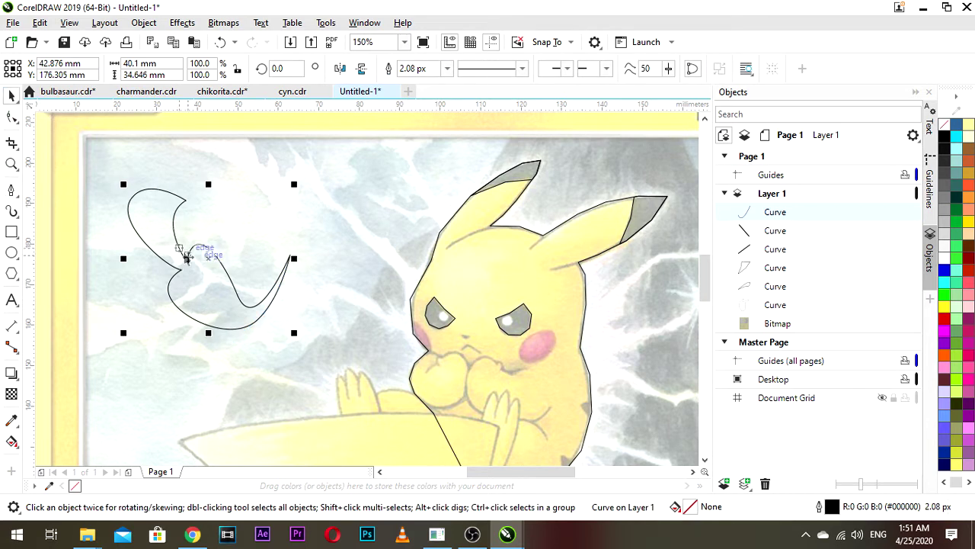
key(Delete)
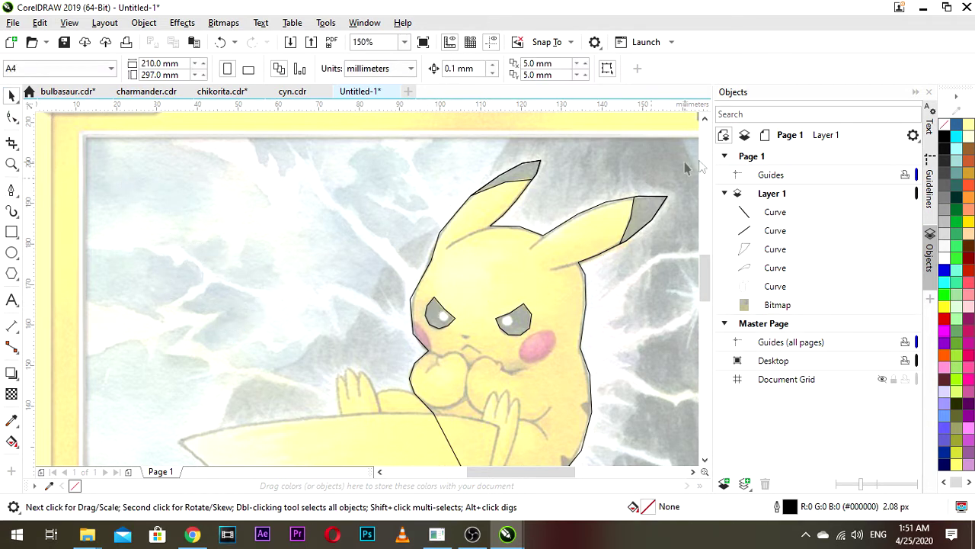
- Draw a closed three-node Pen triangle about 1.9 by 1.1 mm over Pikachu's nose
scroll(619, 256, down, 1)
drag(584, 267, 480, 267)
scroll(514, 278, up, 1)
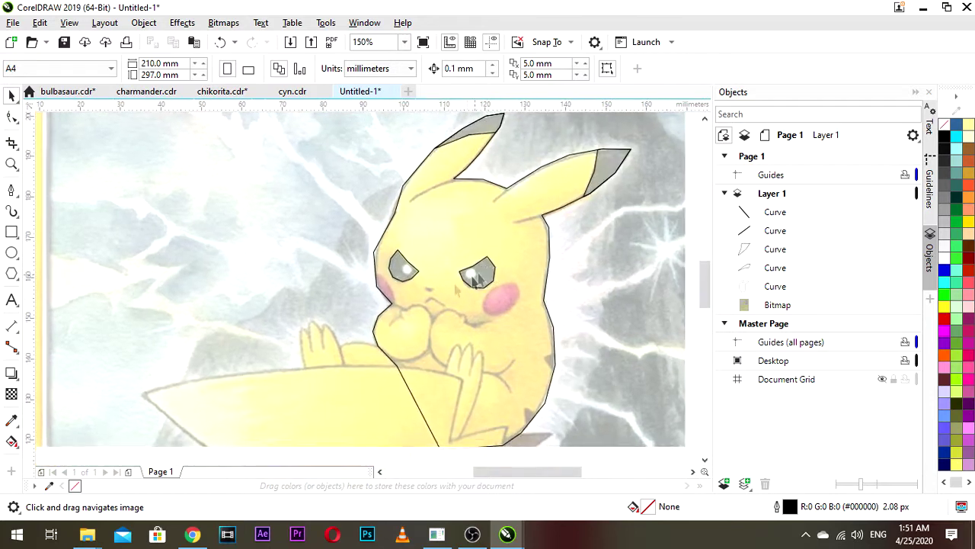
scroll(415, 298, up, 1)
drag(395, 322, 391, 311)
drag(456, 307, 348, 341)
scroll(394, 328, up, 1)
click(13, 195)
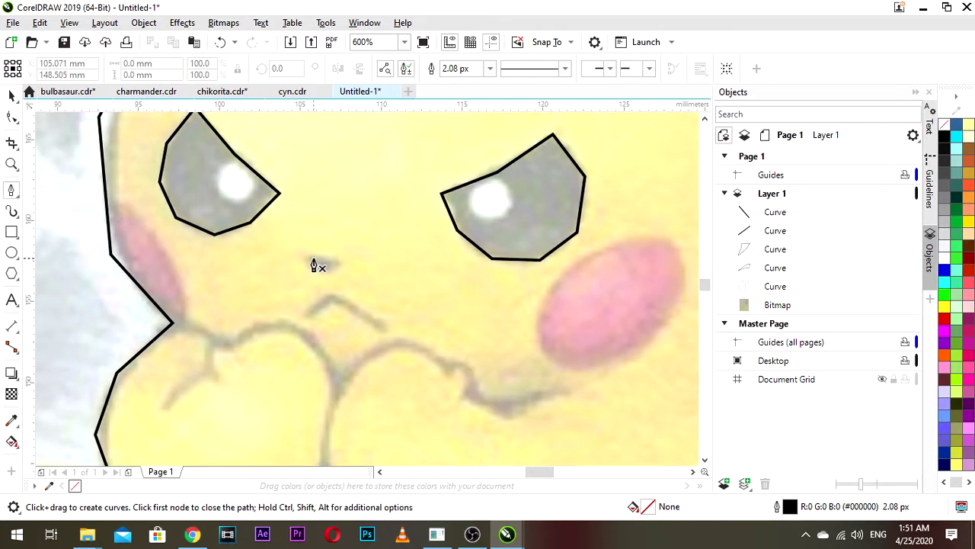
click(342, 260)
click(326, 276)
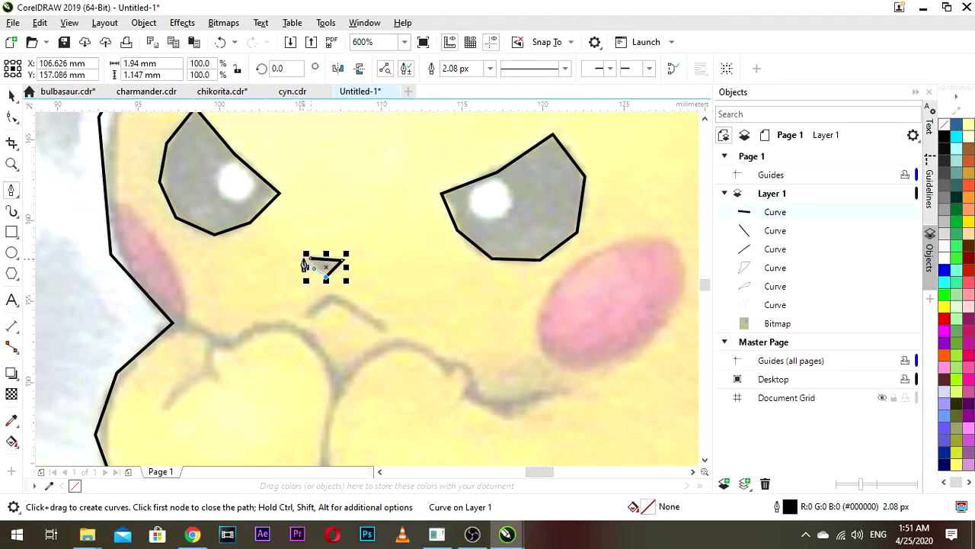
click(307, 261)
scroll(342, 279, down, 1)
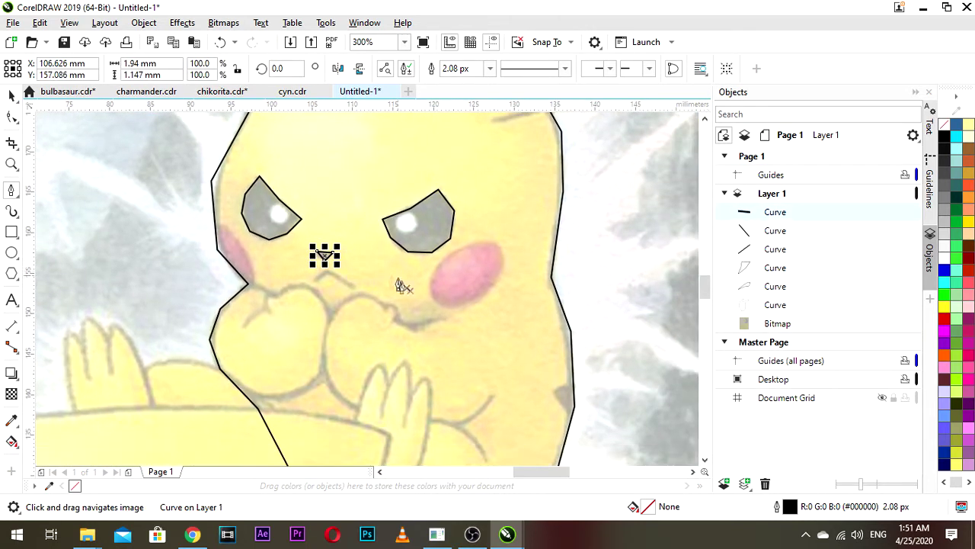
- Draw a closed seven-node Pen shape about 2.7 by 2.3 mm around the white highlight in the right-hand eye
scroll(464, 281, up, 1)
drag(266, 281, 397, 293)
scroll(406, 293, down, 1)
drag(455, 285, 393, 293)
scroll(393, 263, up, 1)
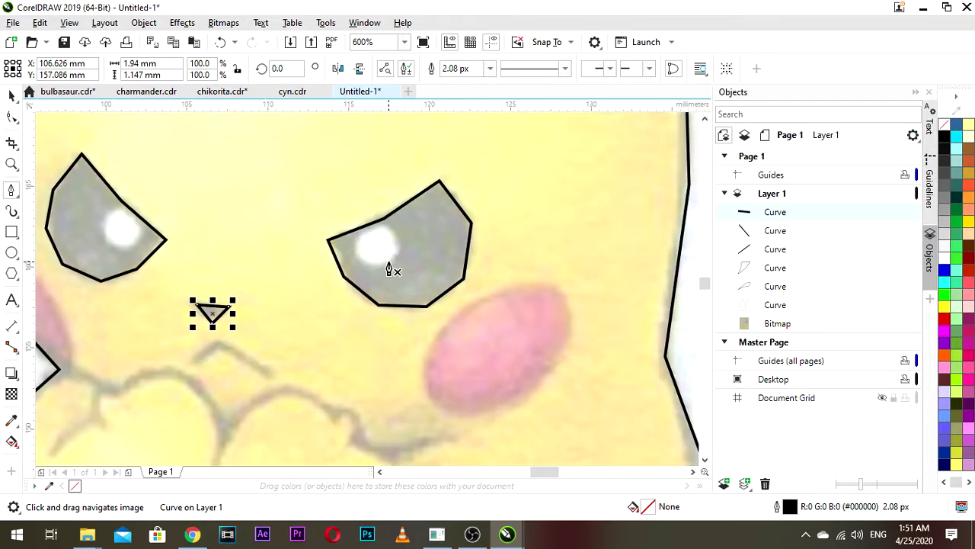
scroll(343, 204, up, 1)
scroll(424, 248, down, 1)
scroll(435, 246, up, 1)
click(439, 249)
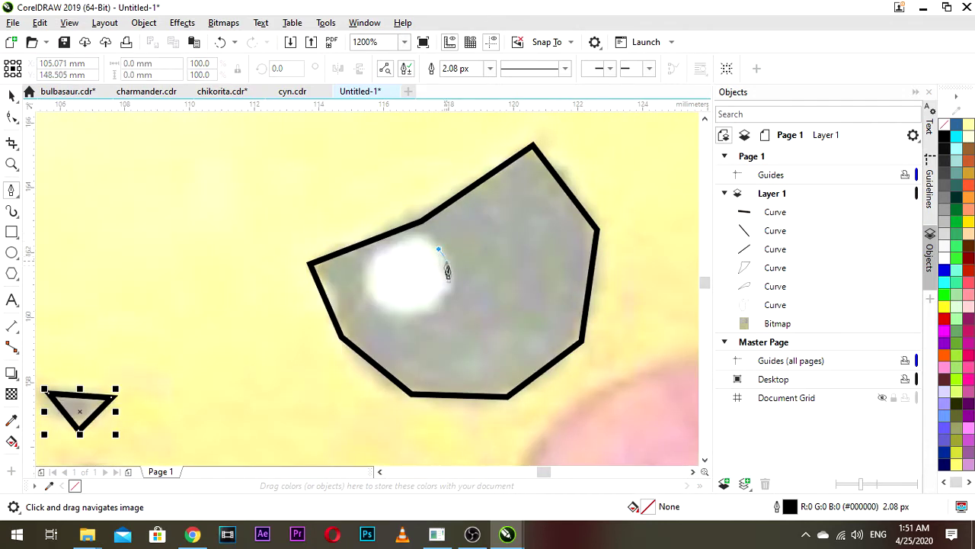
click(455, 280)
click(433, 312)
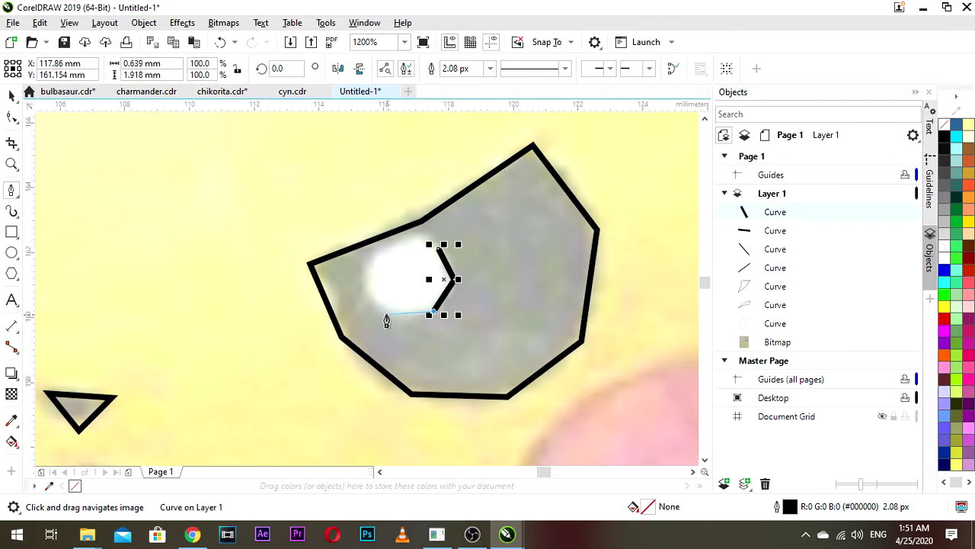
click(387, 311)
click(367, 280)
click(385, 248)
click(421, 239)
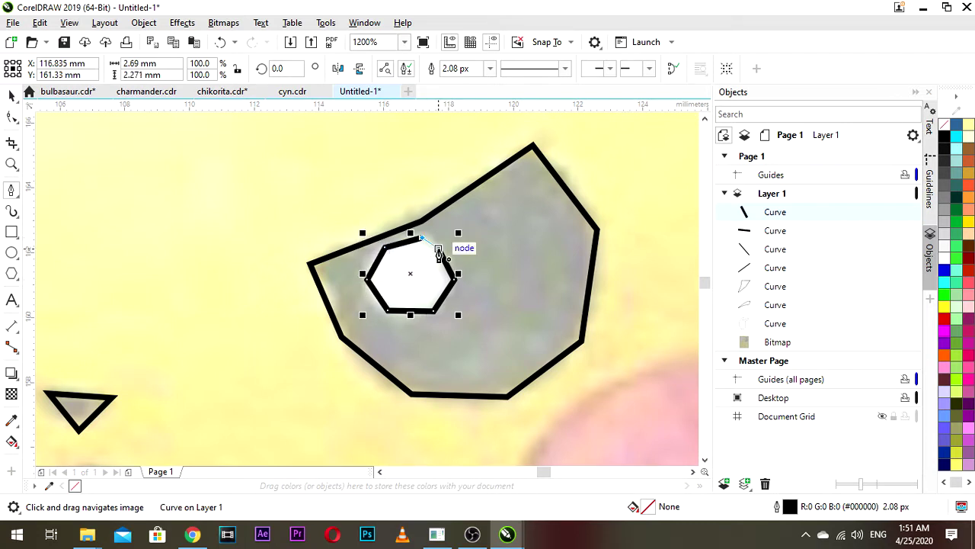
click(439, 249)
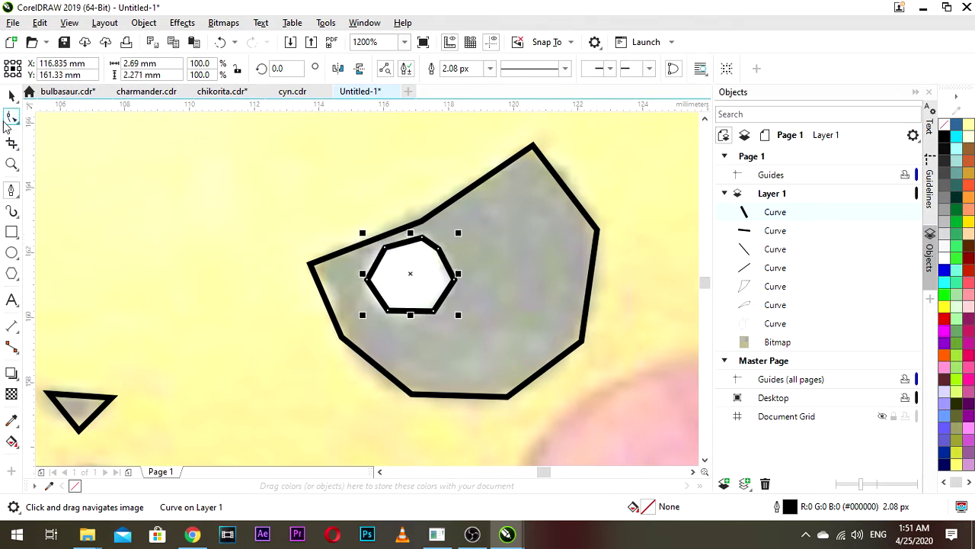
- Delete the extra upper-right node of the eye highlight and move the adjacent top node outward to form an even hexagon
click(9, 117)
click(438, 248)
key(Delete)
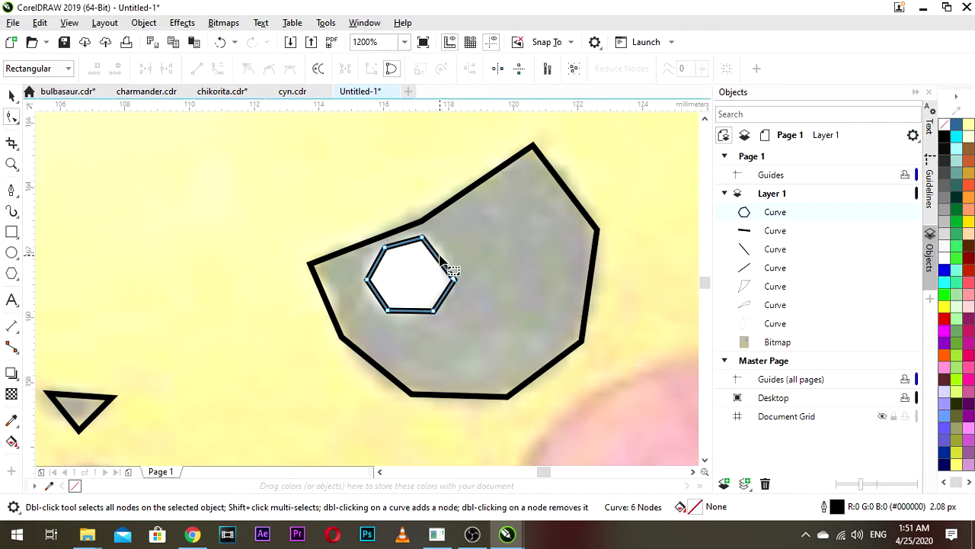
drag(424, 238, 437, 242)
scroll(435, 242, down, 1)
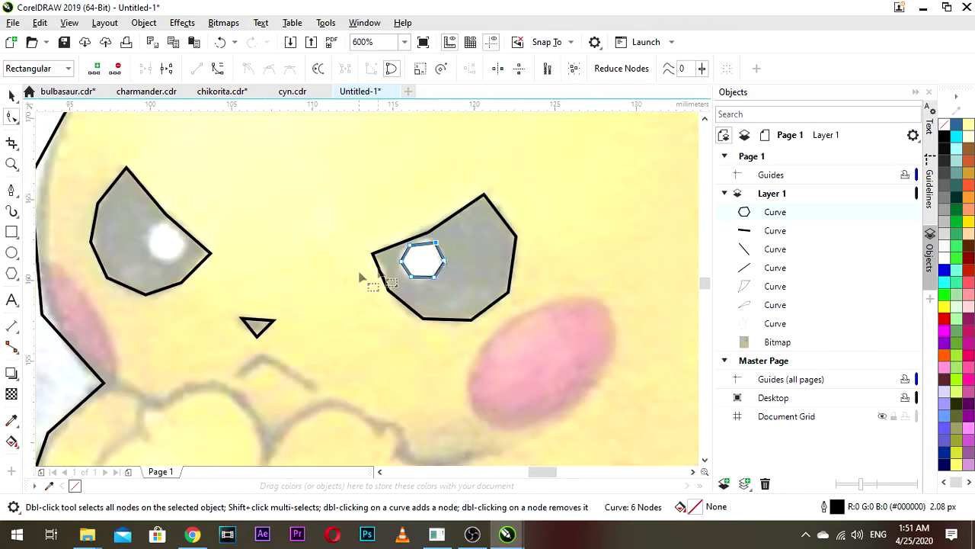
drag(358, 270, 412, 235)
scroll(480, 205, up, 1)
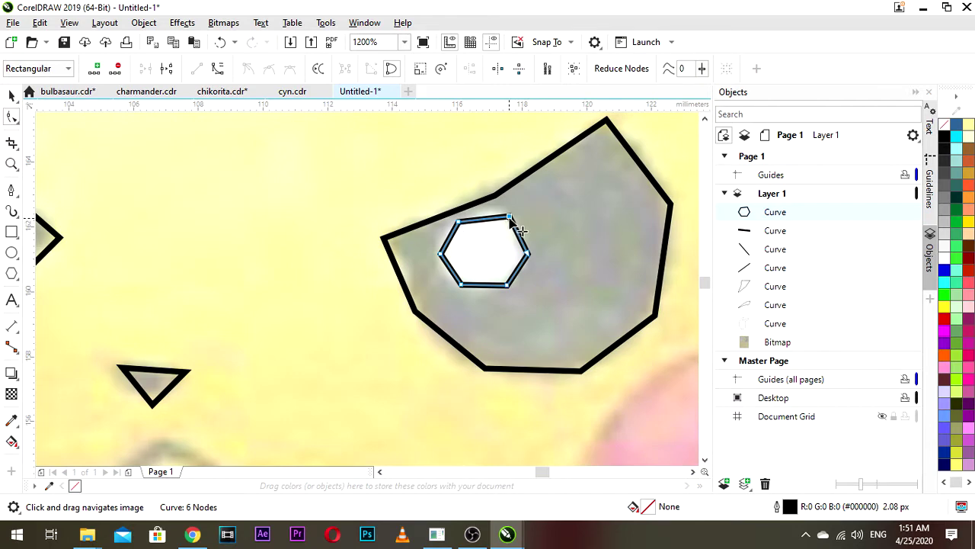
click(11, 96)
- Try placing a duplicate of the highlight hexagon over the left-hand eye's white spot, and undo it
scroll(366, 252, down, 1)
drag(255, 266, 422, 280)
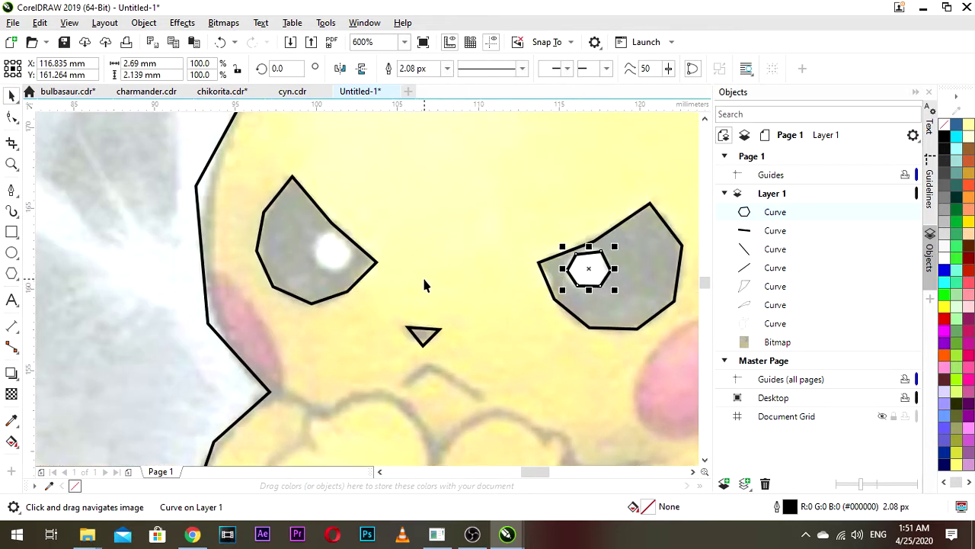
drag(588, 266, 329, 253)
scroll(336, 252, up, 1)
scroll(335, 252, down, 1)
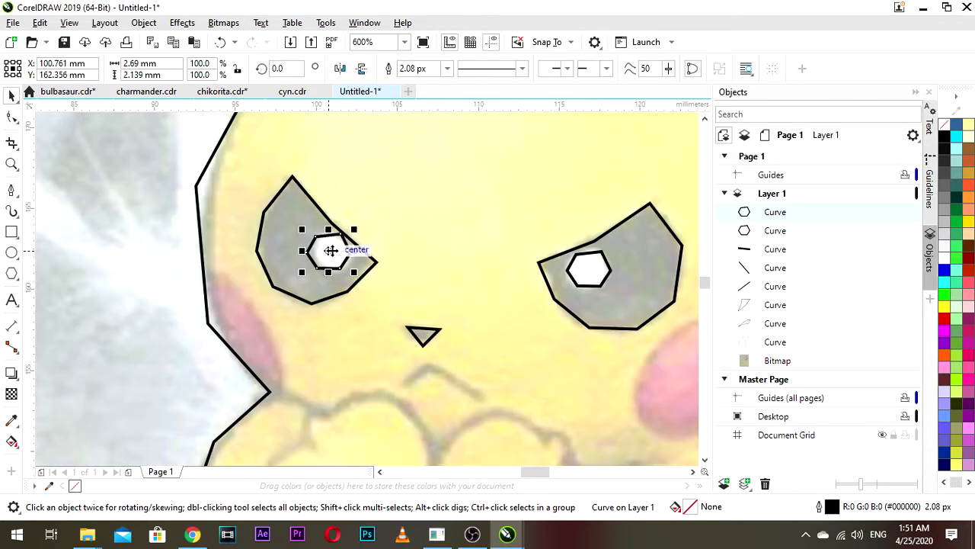
key(ctrl+z)
- Copy the right-hand eye's highlight hexagon onto the white spot in the left-hand eye, keeping the original
drag(588, 268, 330, 260)
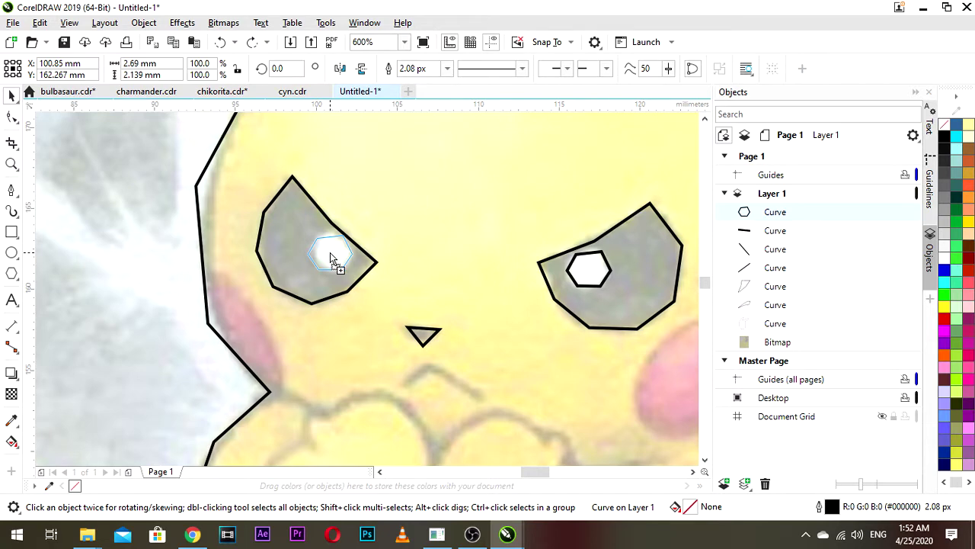
drag(331, 259, 329, 252)
scroll(340, 246, up, 1)
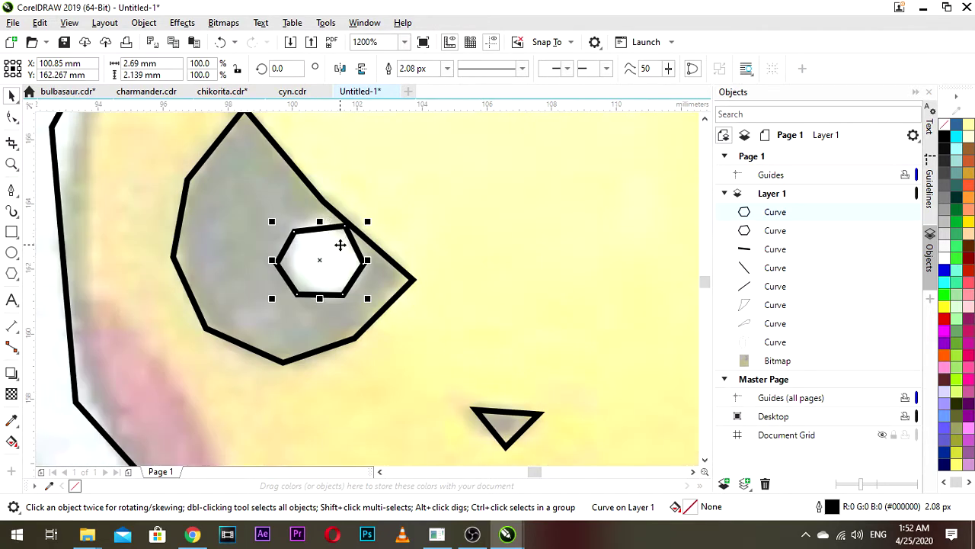
- Rotate the left-hand eye's highlight hexagon to about 326.6° and nudge it slightly down over the white spot
scroll(329, 235, down, 1)
click(328, 248)
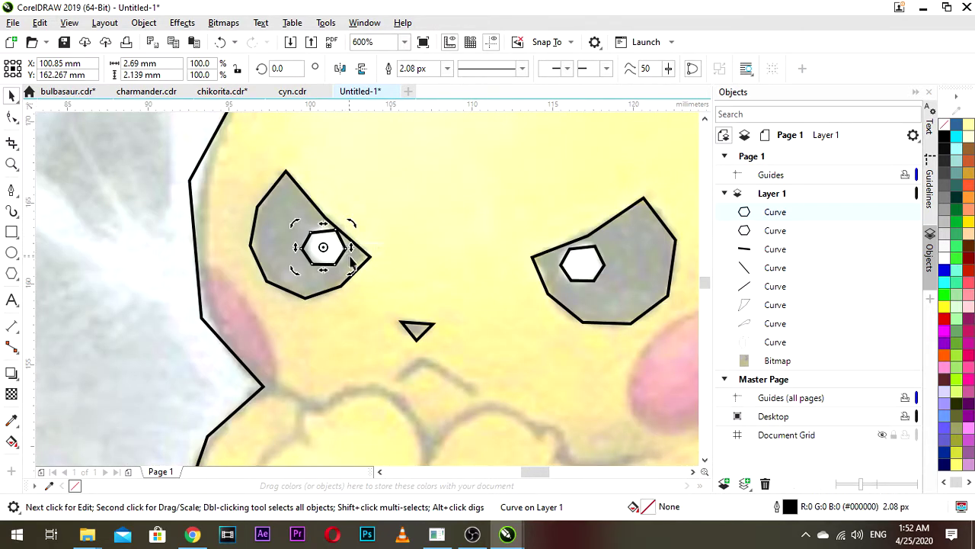
drag(351, 270, 332, 280)
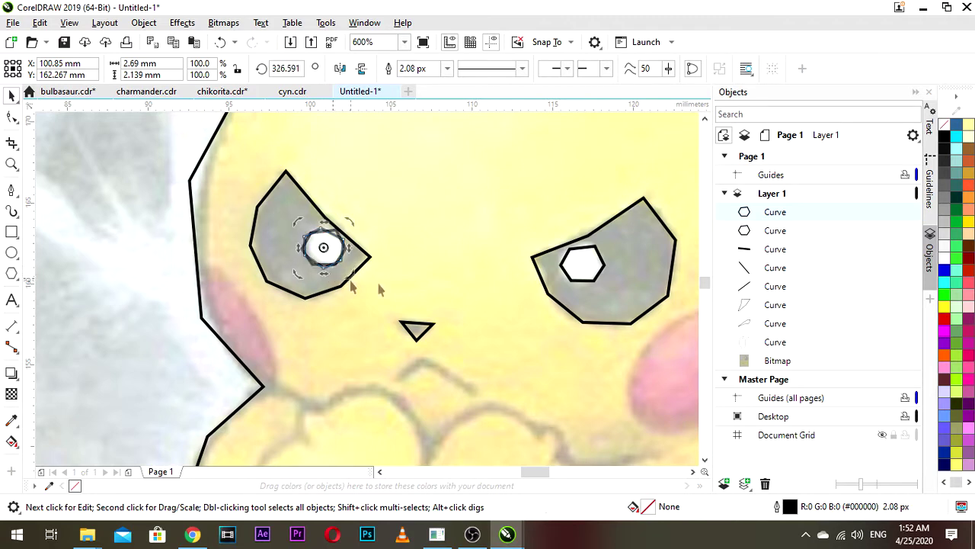
scroll(335, 243, up, 1)
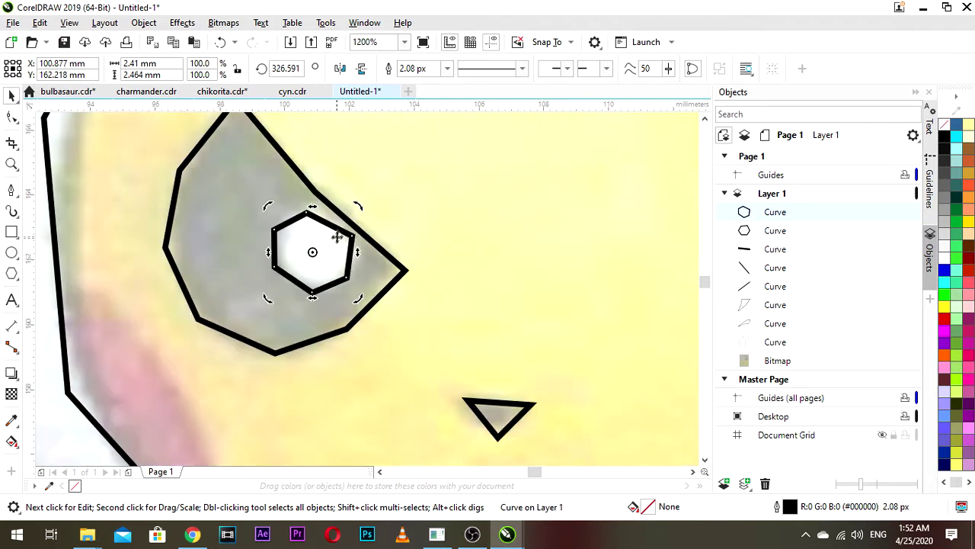
drag(333, 233, 333, 234)
scroll(334, 235, down, 1)
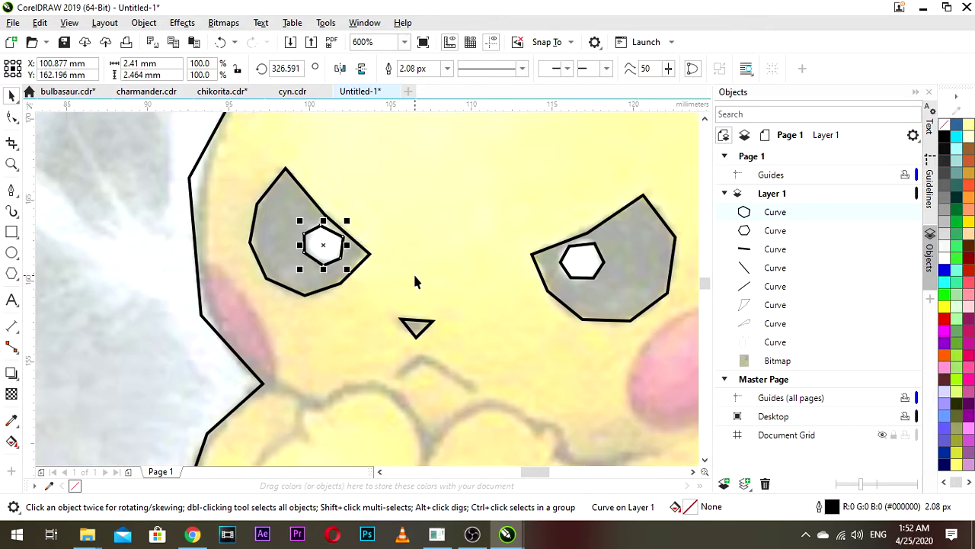
drag(381, 272, 339, 264)
scroll(340, 265, down, 1)
scroll(436, 259, up, 1)
- Rotate the highlight hexagon in the right-hand eye to about 11.1°
click(451, 269)
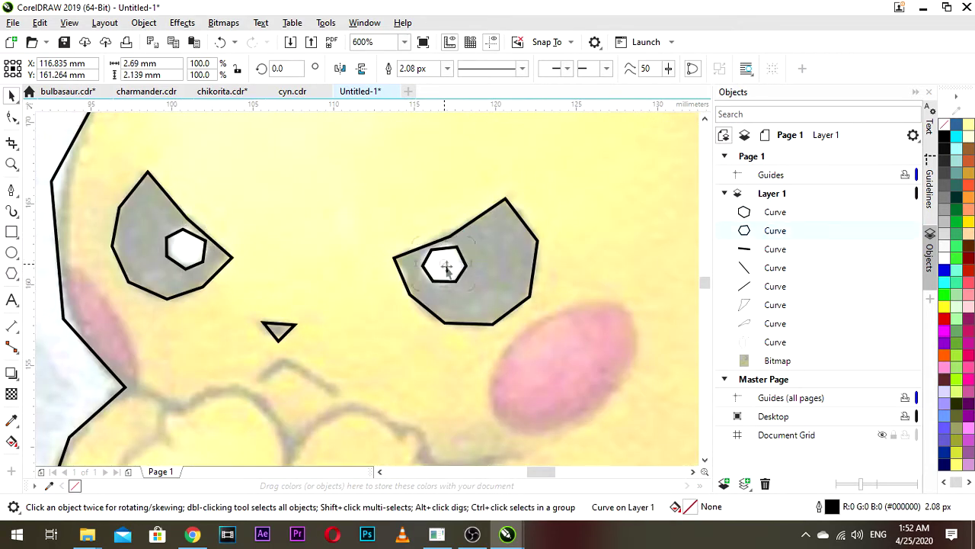
click(446, 265)
drag(473, 289, 476, 282)
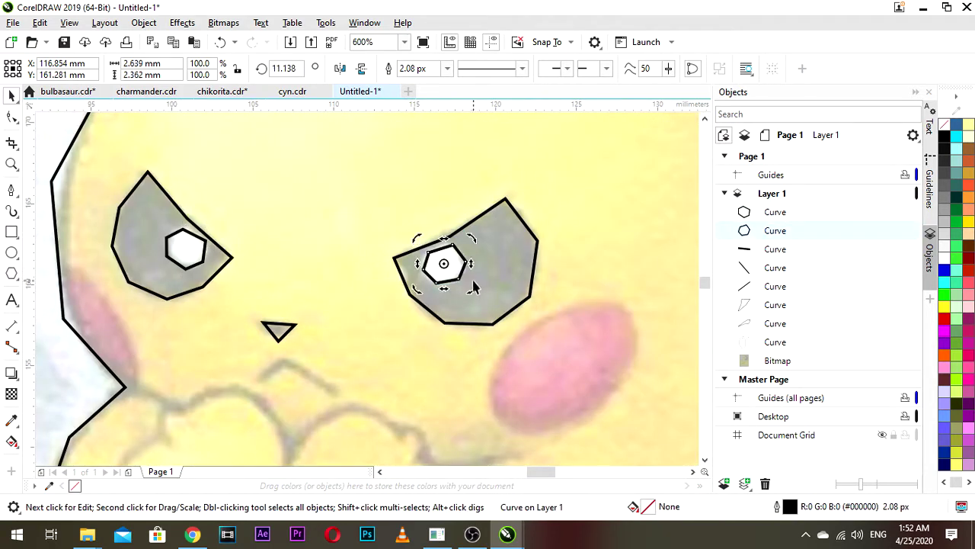
scroll(470, 278, down, 1)
scroll(261, 253, down, 1)
click(557, 274)
scroll(407, 276, down, 1)
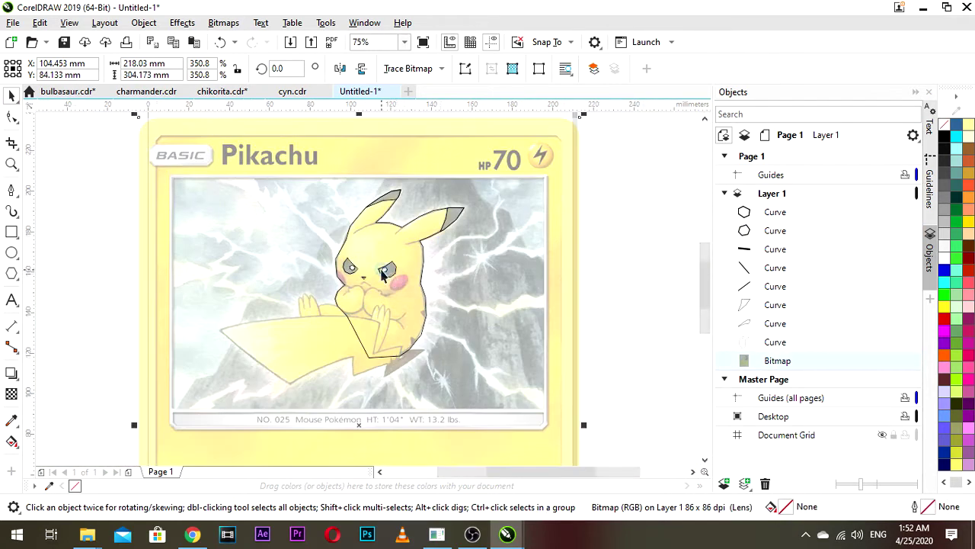
- Rotate the left-hand eye's highlight further clockwise to about 310.8° and deselect it
scroll(385, 275, up, 2)
drag(265, 263, 311, 256)
scroll(311, 257, up, 2)
click(310, 257)
click(310, 256)
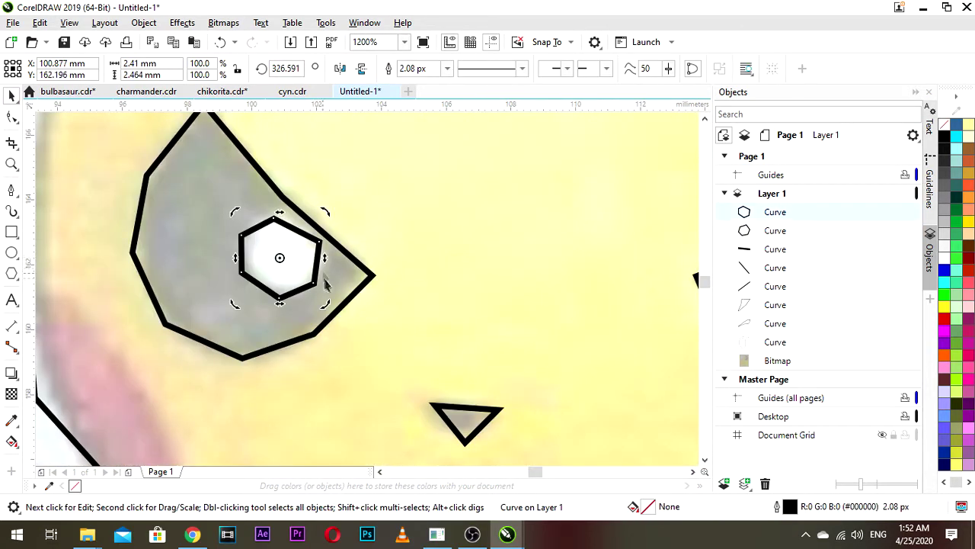
drag(328, 213, 336, 227)
scroll(341, 239, down, 4)
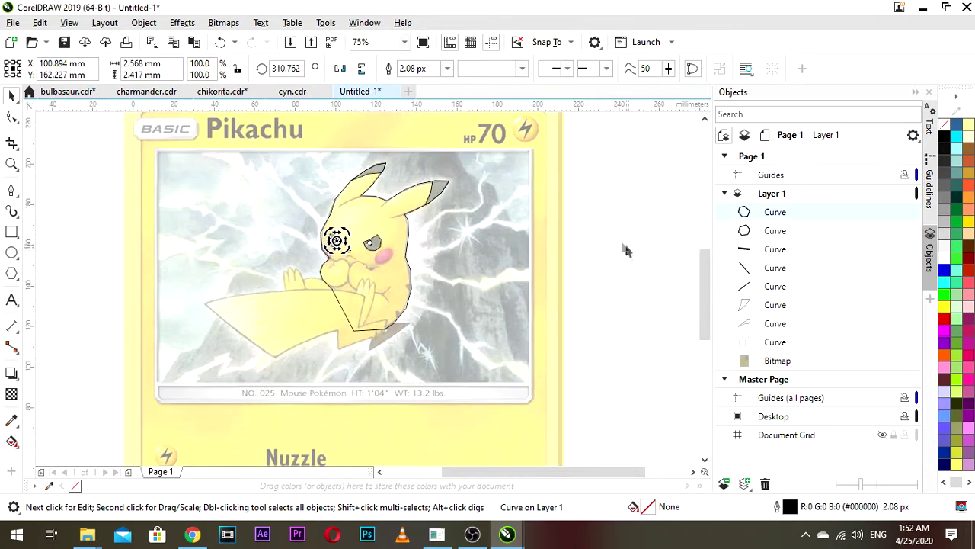
click(629, 251)
- Draw a closed nine-node Pen shape about 9.1 by 8.1 mm around the pink right-hand cheek
scroll(355, 248, up, 2)
drag(305, 262, 394, 314)
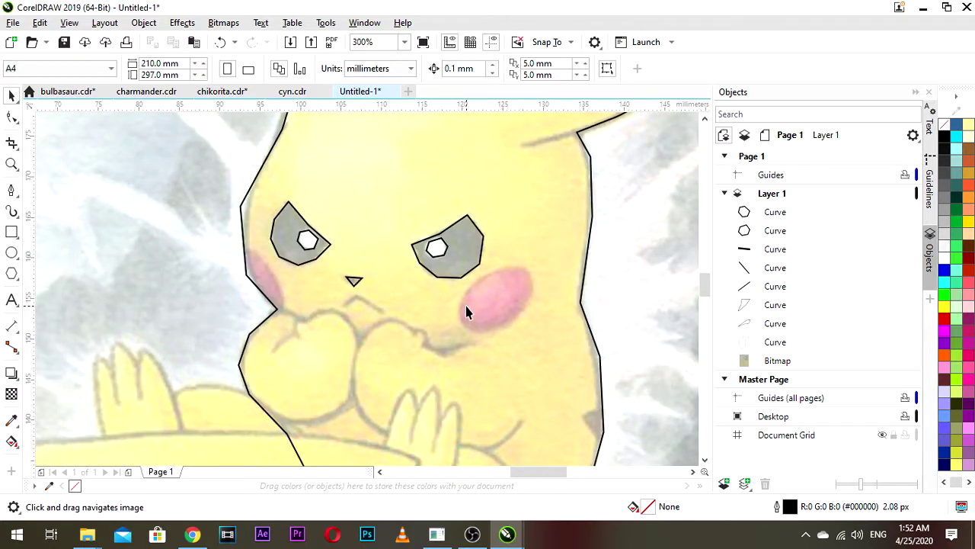
scroll(473, 298, up, 1)
drag(525, 325, 474, 328)
click(11, 189)
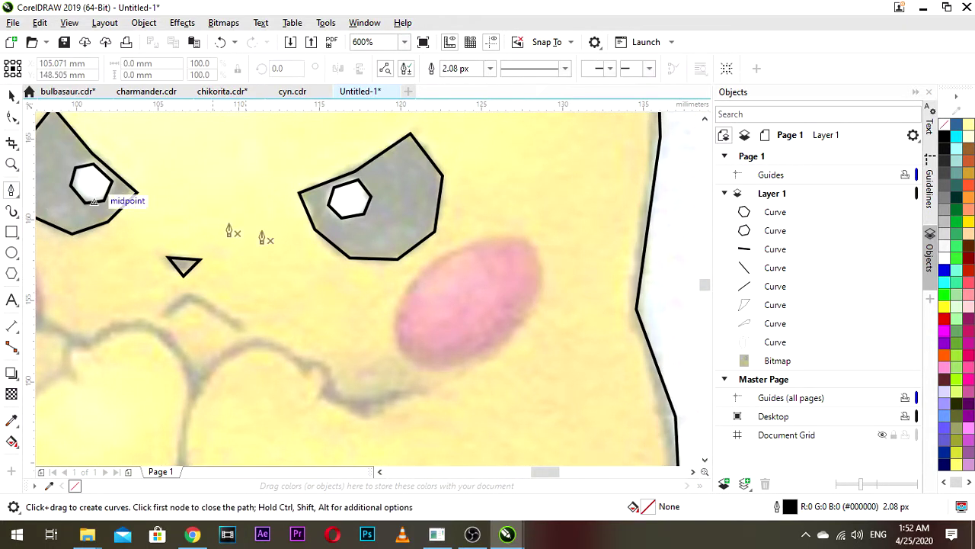
scroll(438, 276, down, 1)
scroll(436, 274, up, 1)
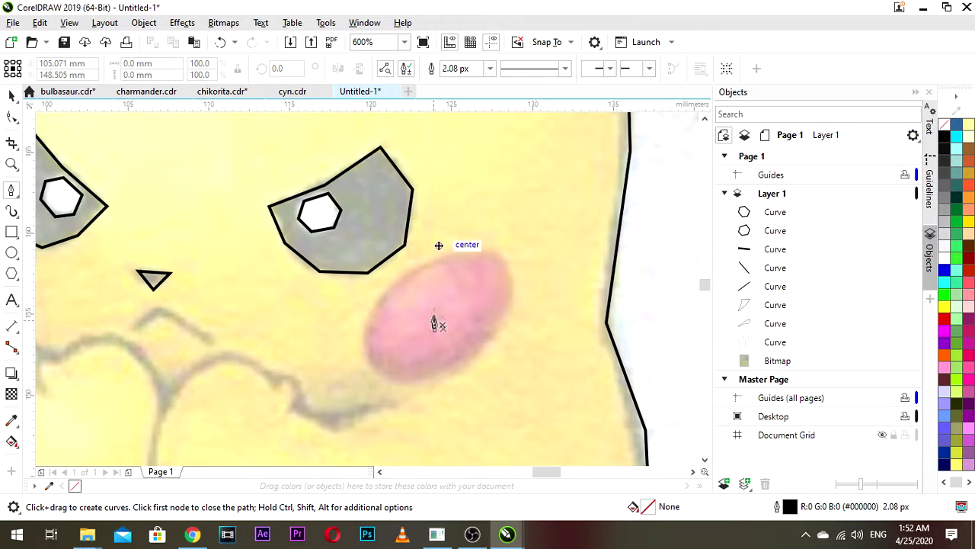
click(409, 274)
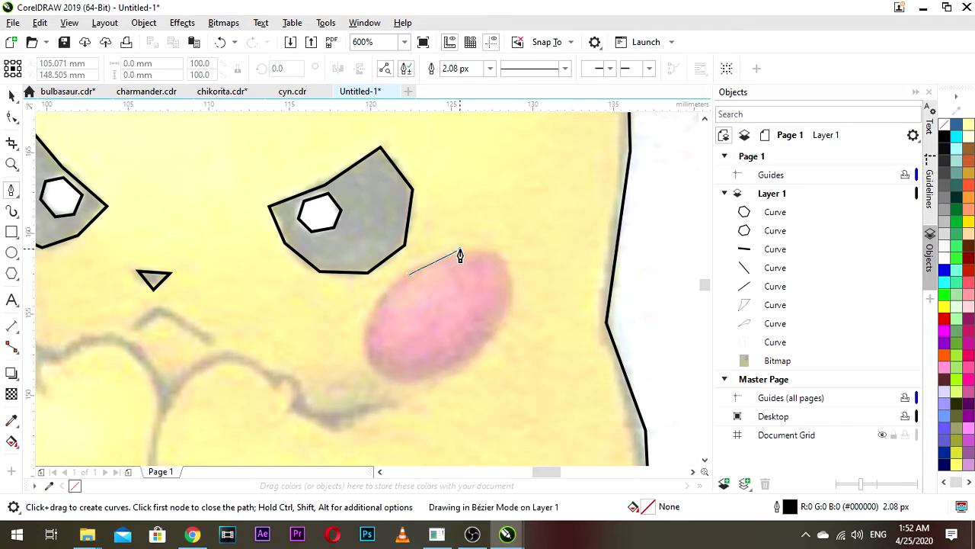
click(461, 248)
click(504, 258)
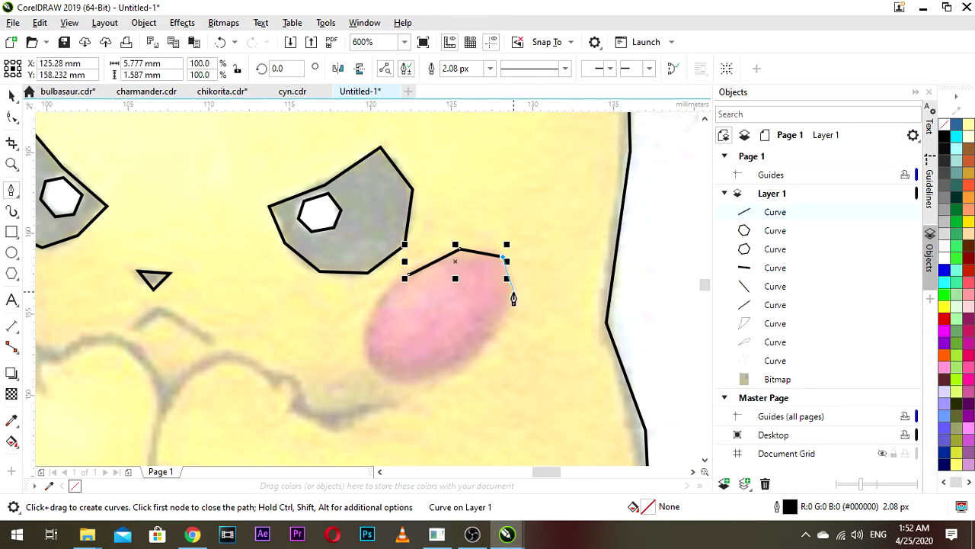
click(512, 293)
click(491, 340)
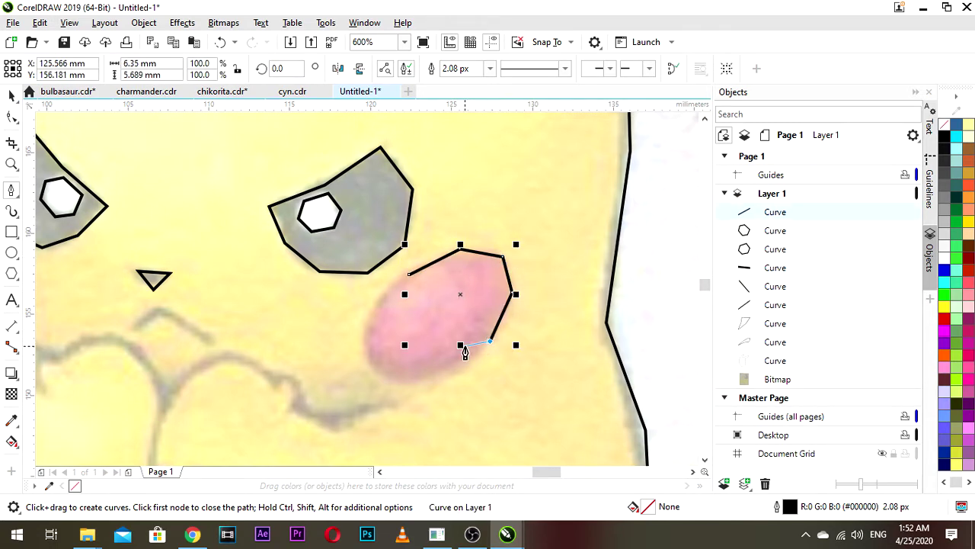
drag(466, 344, 508, 311)
click(472, 347)
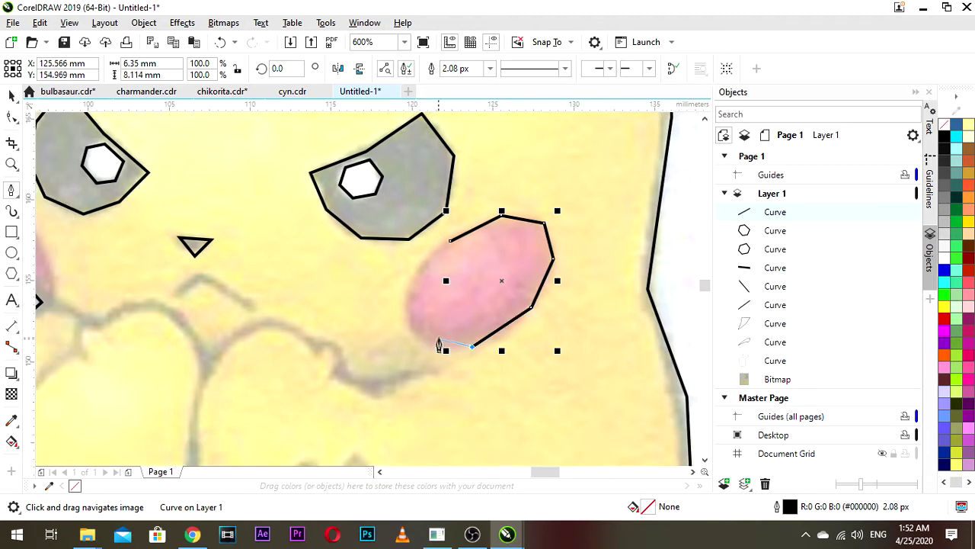
click(426, 342)
click(405, 310)
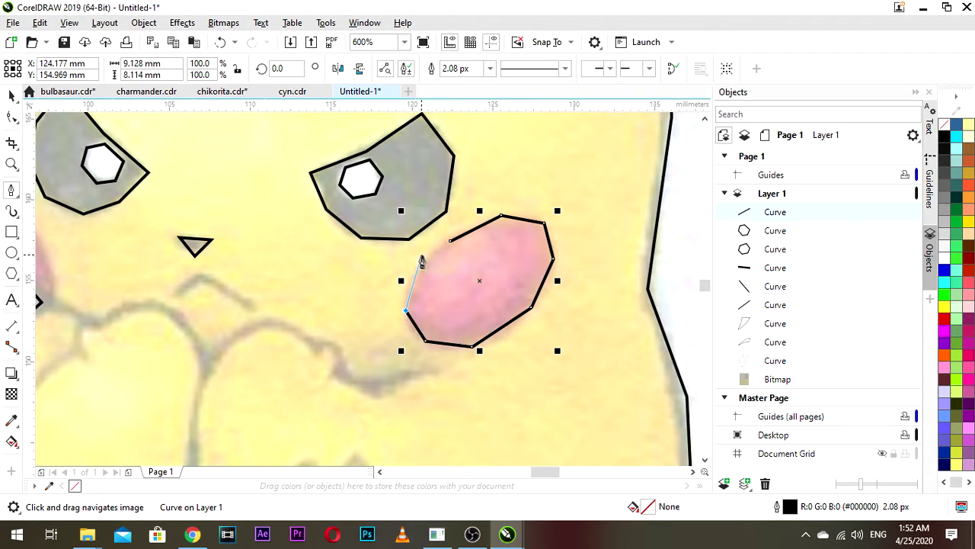
click(421, 262)
click(450, 241)
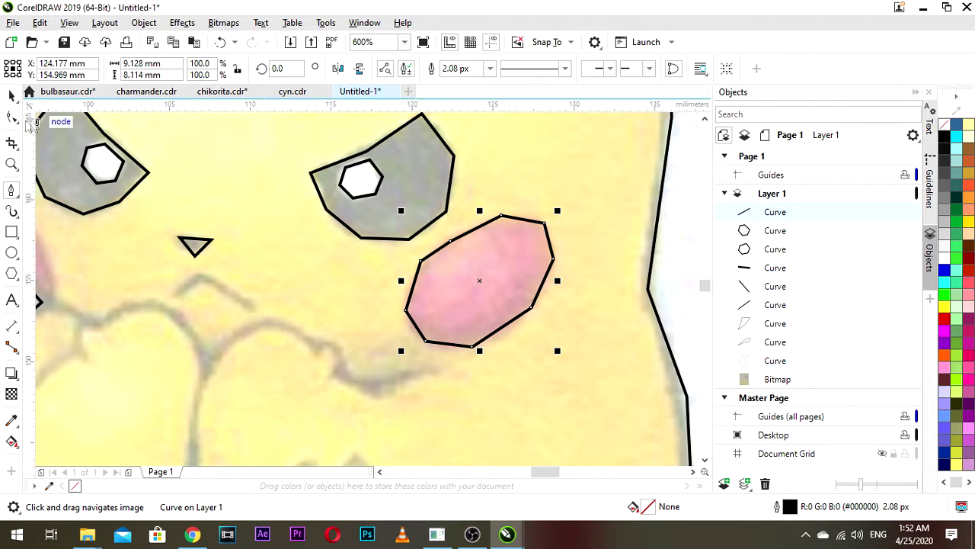
- Delete the extra node on the right-hand cheek's upper-left edge and move its two neighbouring nodes to fit the pink area
click(11, 118)
double_click(450, 241)
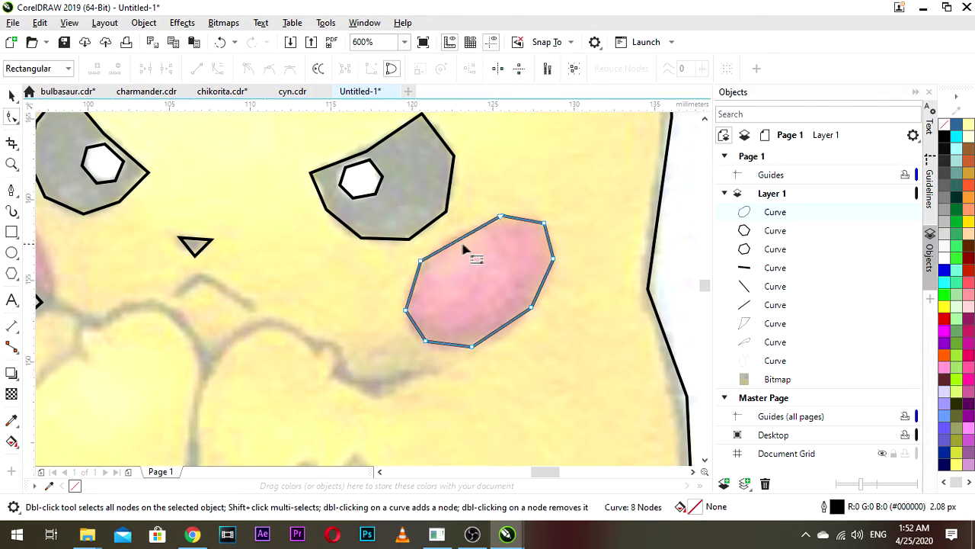
scroll(470, 237, down, 1)
scroll(476, 239, up, 1)
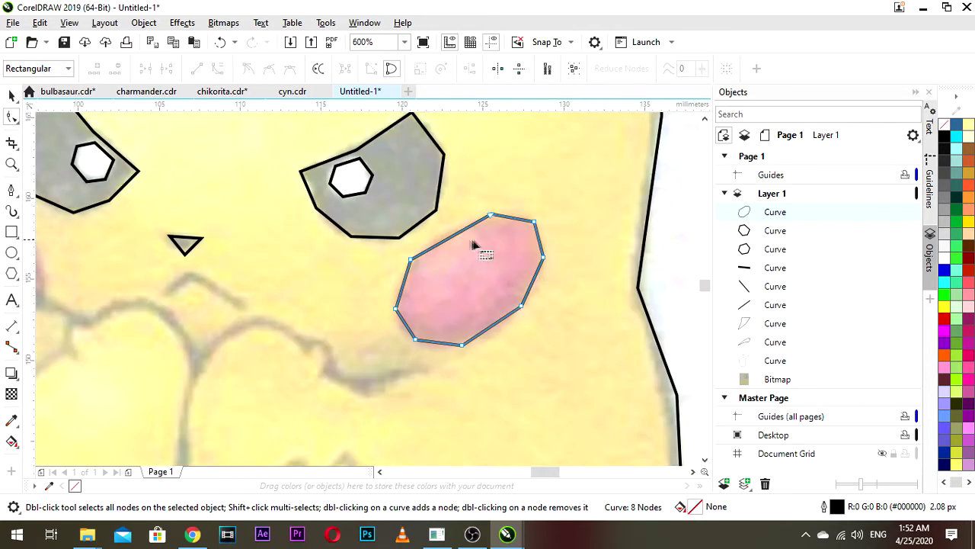
mouse_move(411, 259)
mouse_down()
mouse_move(425, 250)
mouse_move(417, 252)
mouse_up()
drag(491, 216, 466, 214)
scroll(495, 215, up, 2)
scroll(472, 221, down, 3)
drag(145, 188, 171, 198)
click(11, 95)
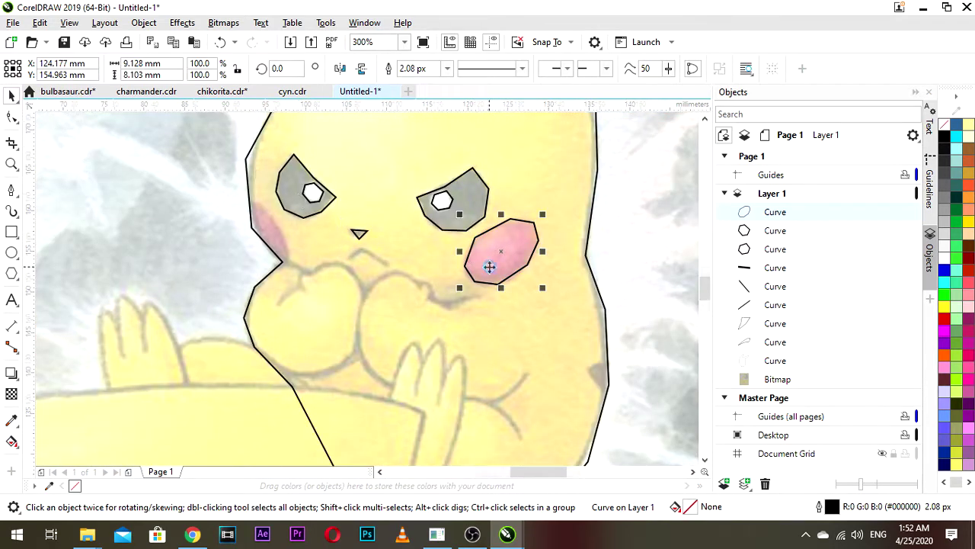
- Lock the card bitmap in place behind the traced curves
scroll(489, 266, down, 2)
click(653, 252)
scroll(502, 261, up, 1)
scroll(511, 266, down, 2)
click(625, 262)
right_click(567, 273)
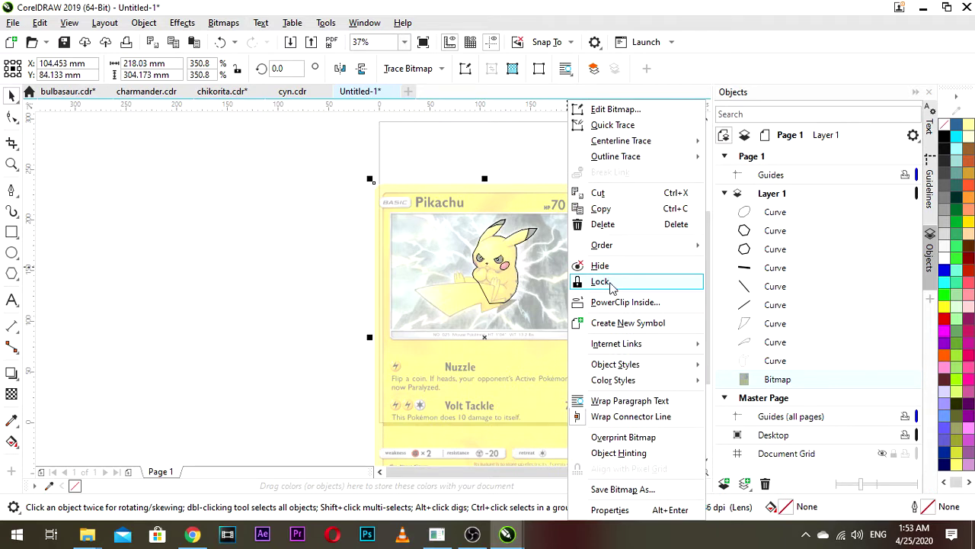
click(608, 281)
- Draw a closed seven-node Pen shape about 5.5 by 6.4 mm over the left-hand cheek, extending past the body outline
scroll(518, 282, up, 2)
drag(465, 280, 481, 316)
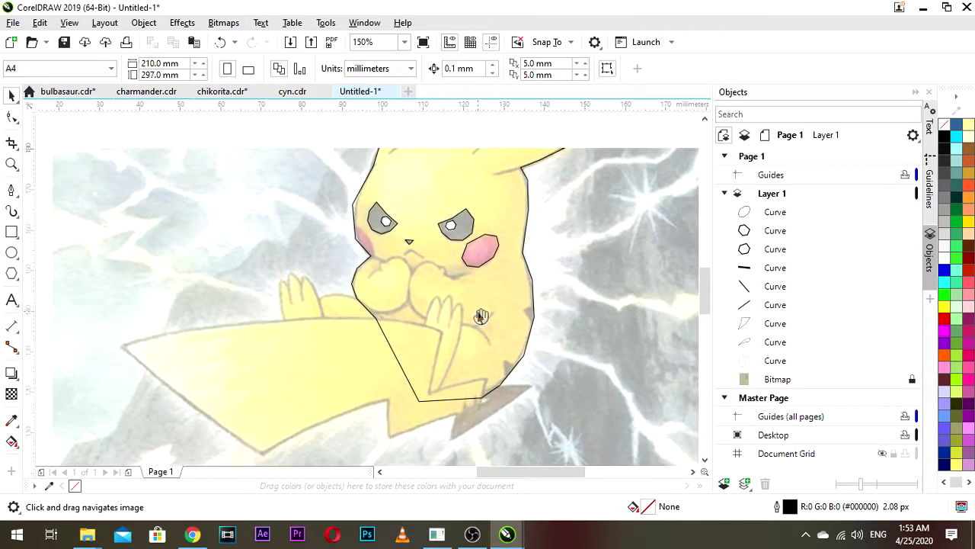
scroll(442, 237, up, 2)
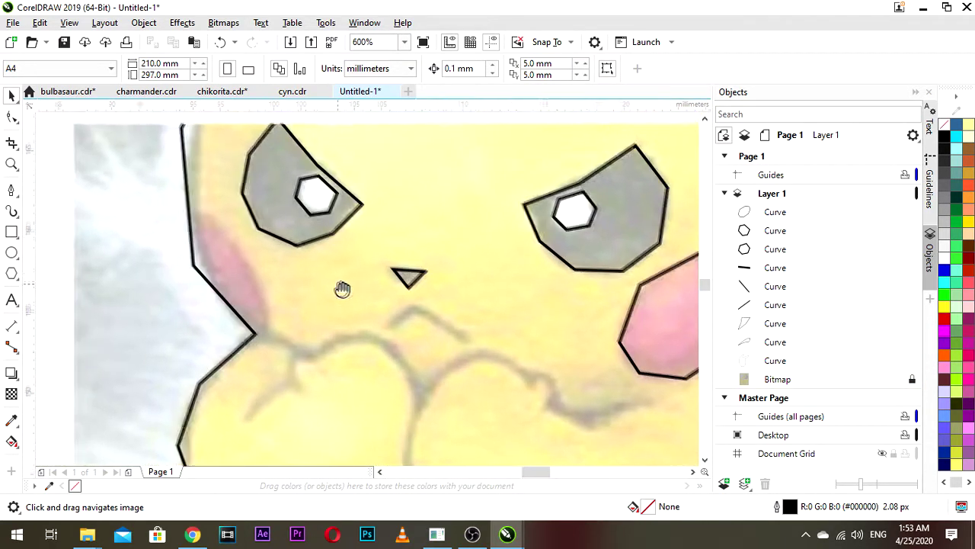
click(11, 189)
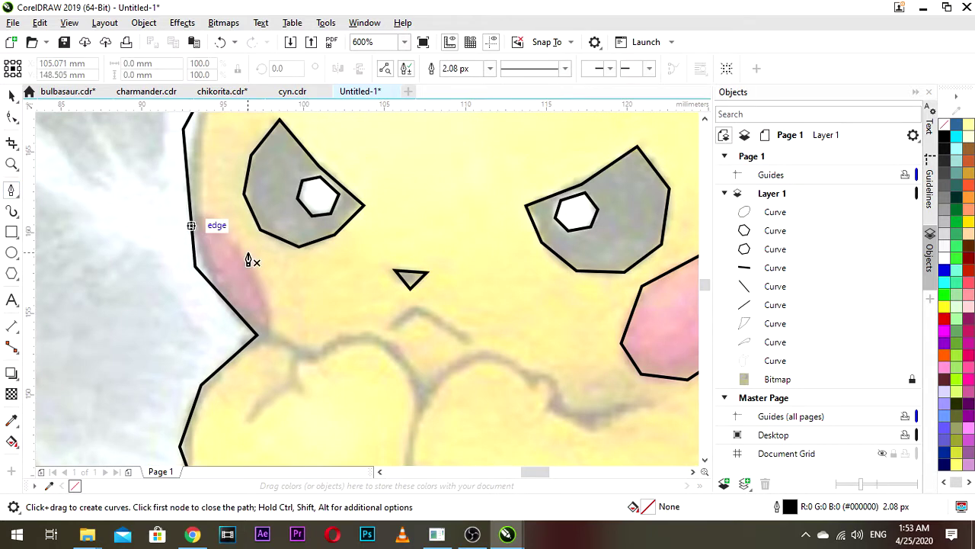
scroll(134, 246, up, 1)
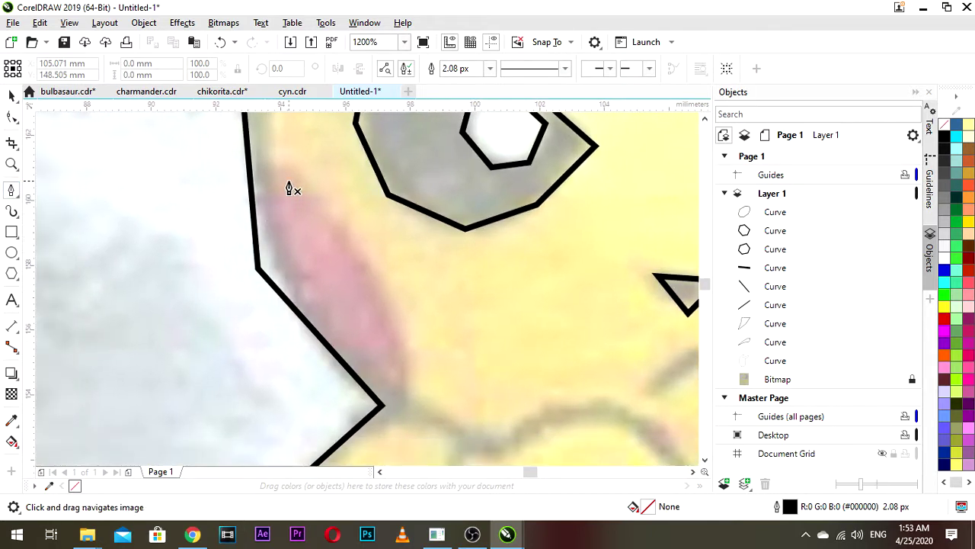
click(249, 170)
click(359, 253)
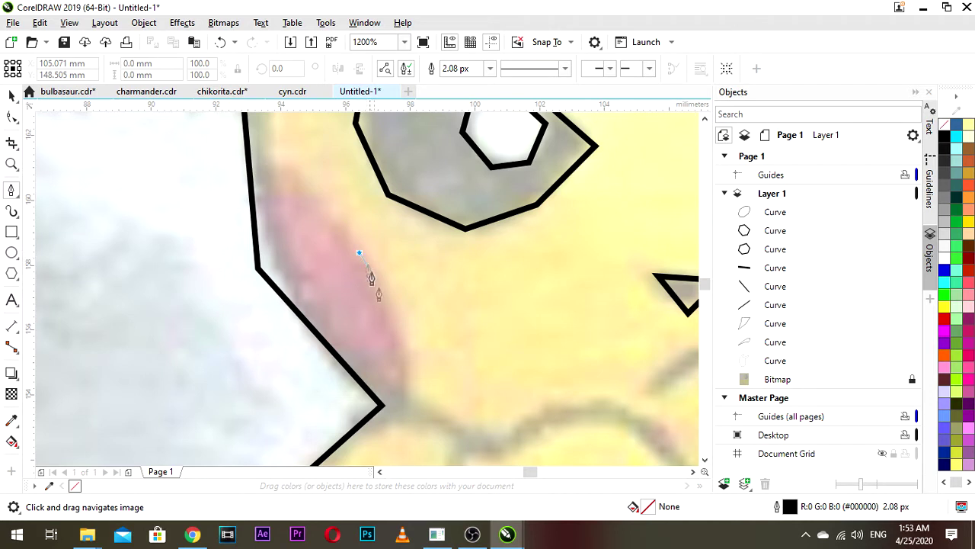
click(403, 343)
click(381, 406)
click(249, 341)
click(225, 212)
click(251, 197)
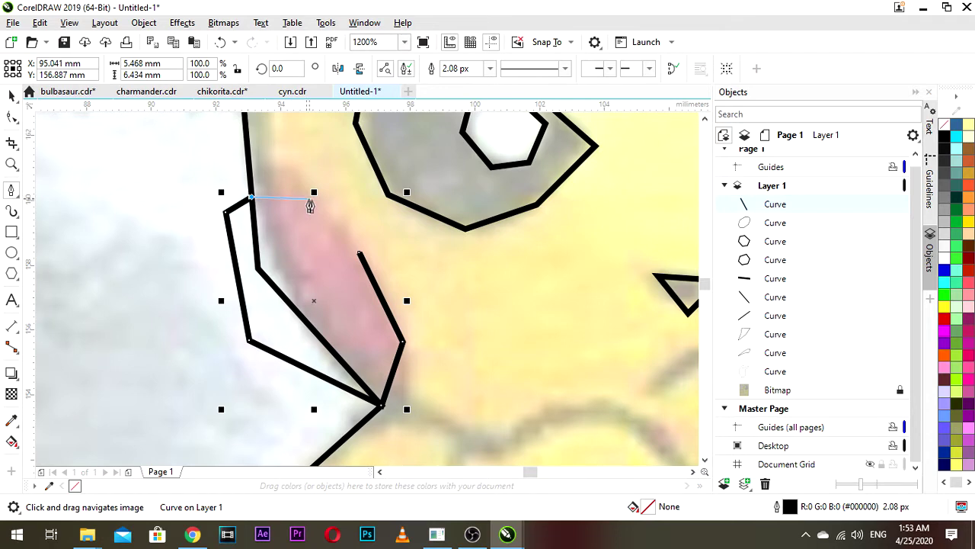
click(315, 203)
click(360, 253)
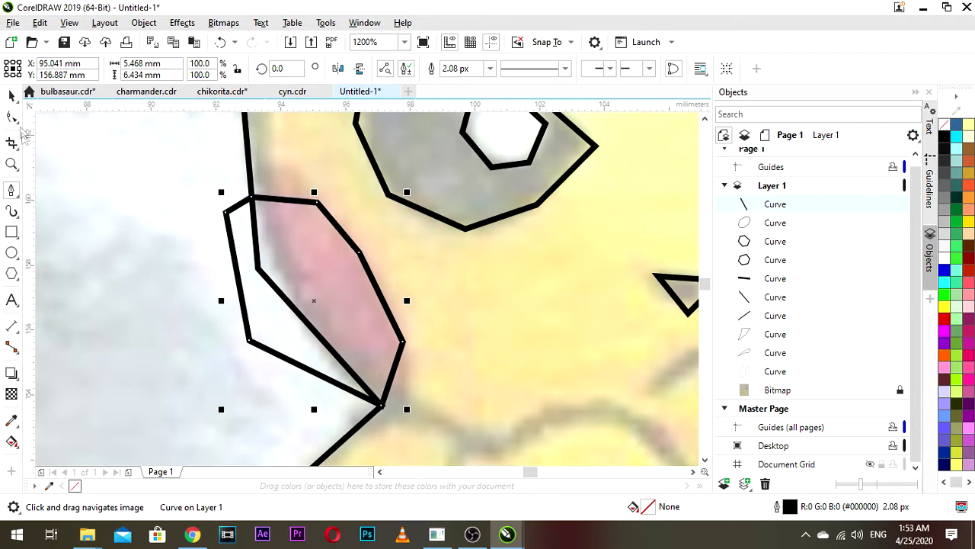
- Move the left-hand cheek shape's upper-right node slightly outward to the edge of the pink area
key(F10)
click(360, 254)
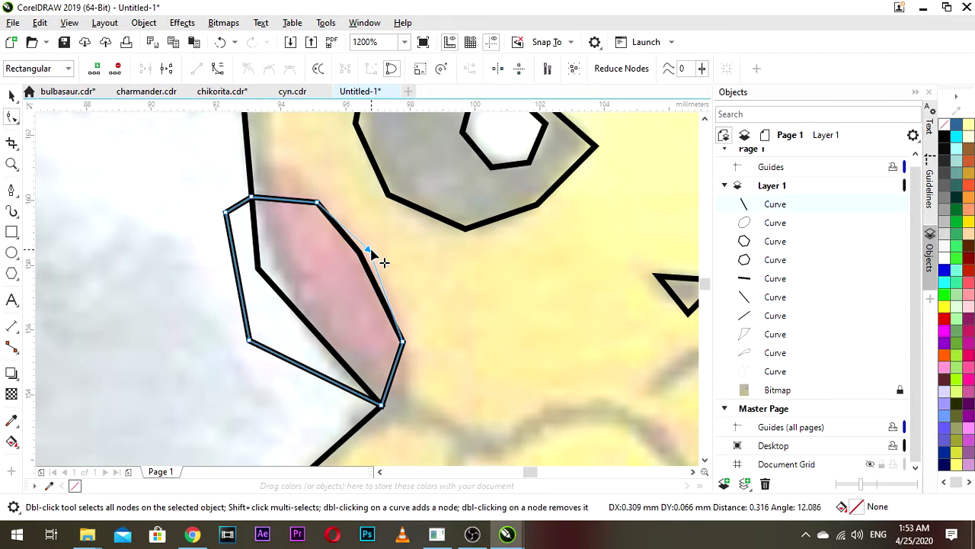
scroll(361, 255, down, 2)
- Intersect the left-hand cheek shape with the body outline and delete the original cheek shape, leaving only the part inside the body
click(17, 94)
shift+click(445, 278)
scroll(404, 233, down, 1)
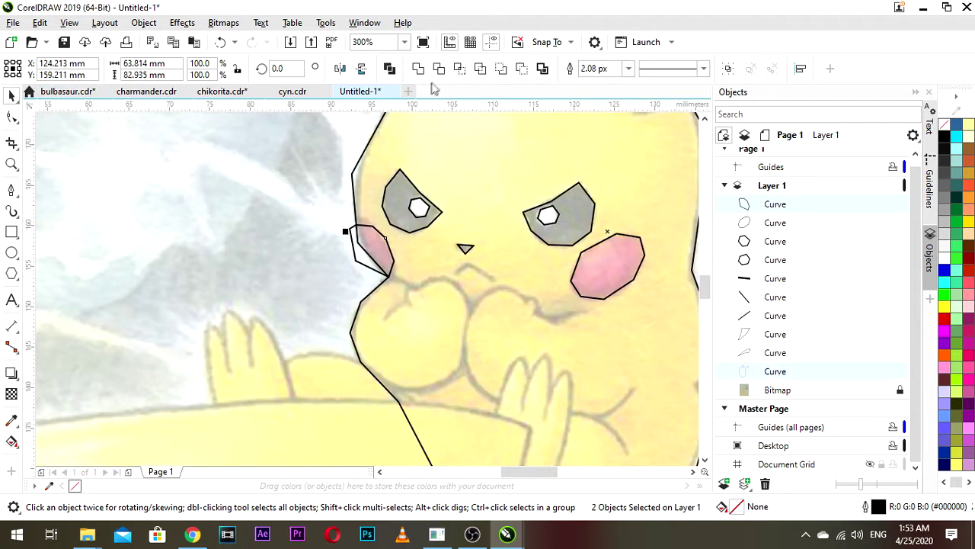
click(459, 70)
click(316, 197)
click(355, 265)
key(Delete)
- Examine the traced face, cheeks, ears and body outline against the card picture from close up and from afar
scroll(357, 257, down, 1)
drag(340, 268, 321, 265)
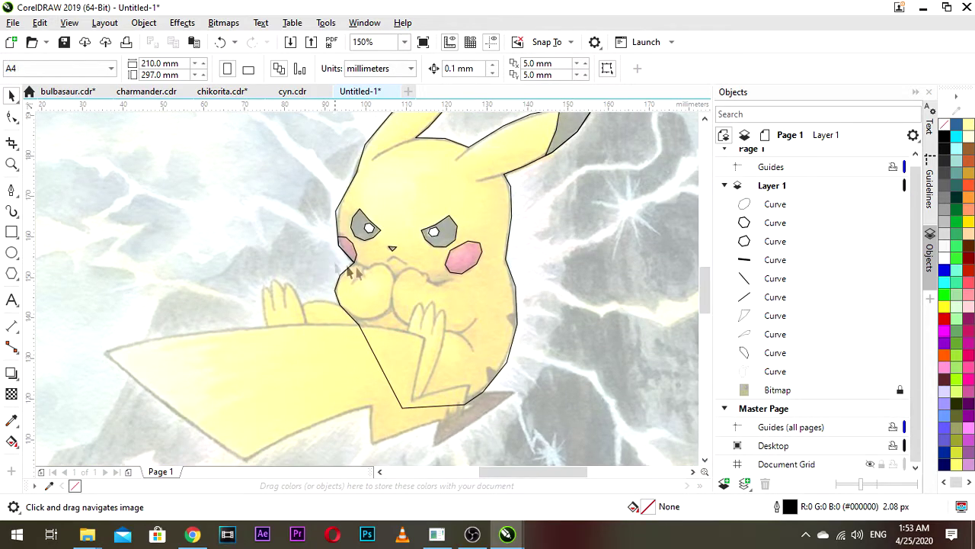
scroll(367, 271, up, 2)
drag(412, 256, 320, 277)
scroll(326, 277, down, 1)
drag(407, 287, 295, 319)
scroll(374, 278, down, 1)
drag(353, 271, 427, 283)
drag(567, 172, 556, 215)
scroll(494, 267, down, 1)
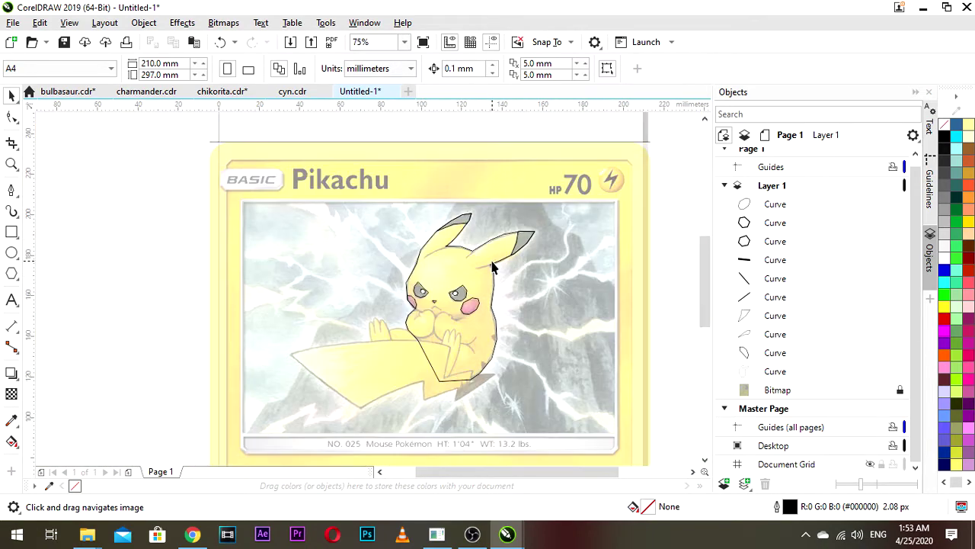
drag(494, 267, 506, 217)
scroll(470, 246, up, 1)
drag(470, 247, 483, 244)
- Draw the mouth below the nose as an open three-node Pen line about 4.6 by 2 mm, peaked near its left end
scroll(475, 239, up, 1)
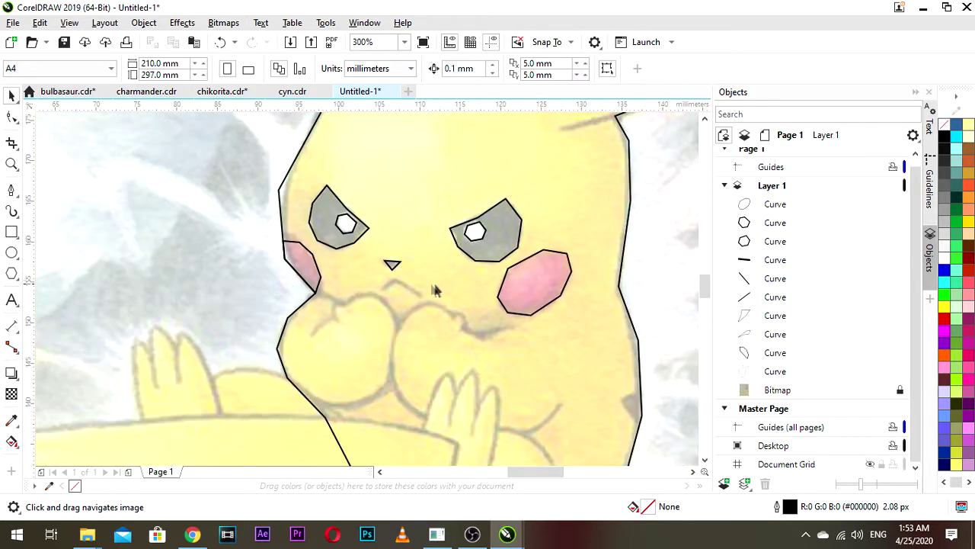
scroll(436, 289, up, 1)
click(11, 190)
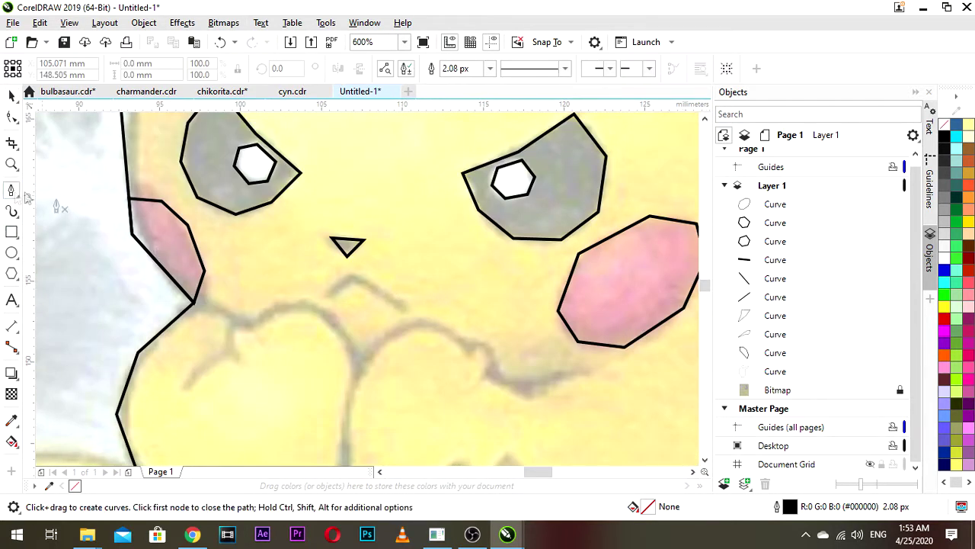
click(330, 296)
click(352, 276)
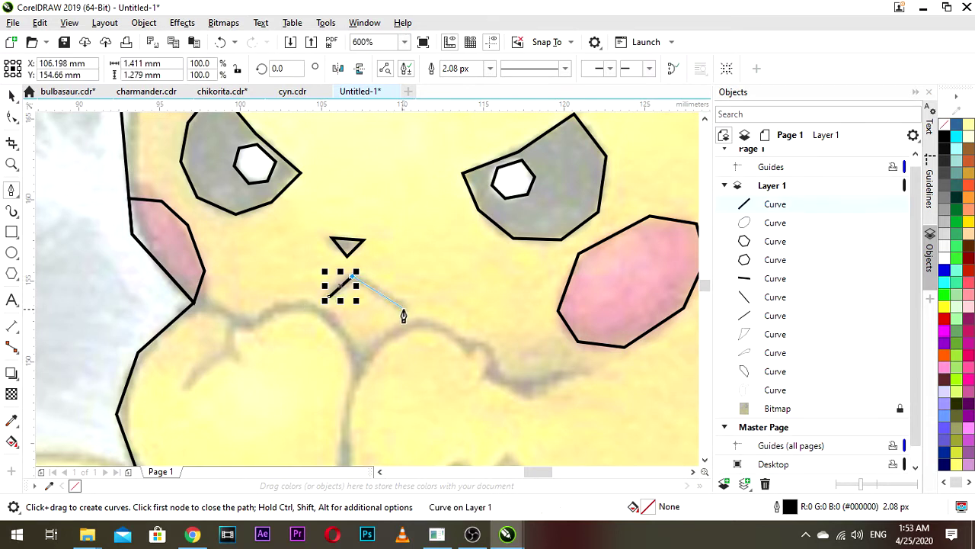
double_click(404, 309)
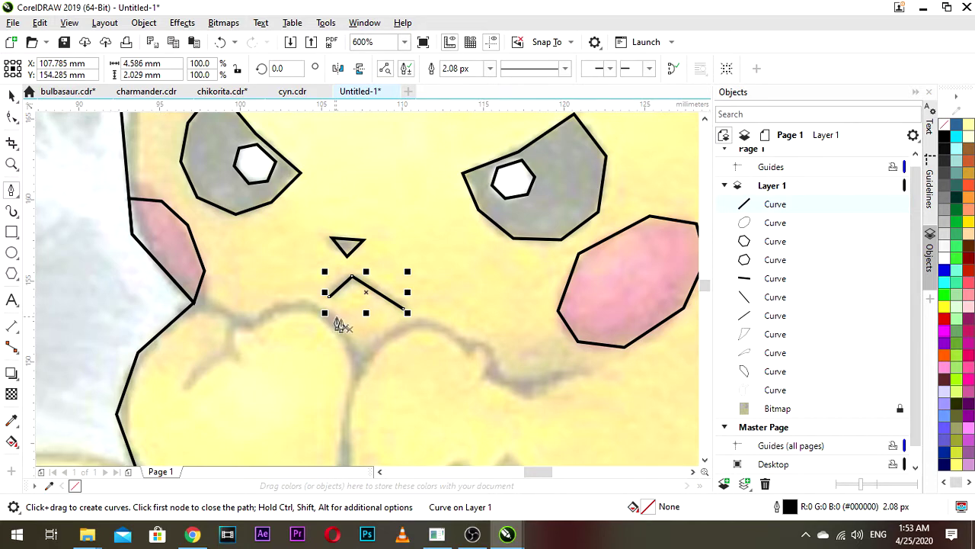
scroll(343, 319, down, 1)
scroll(358, 313, up, 1)
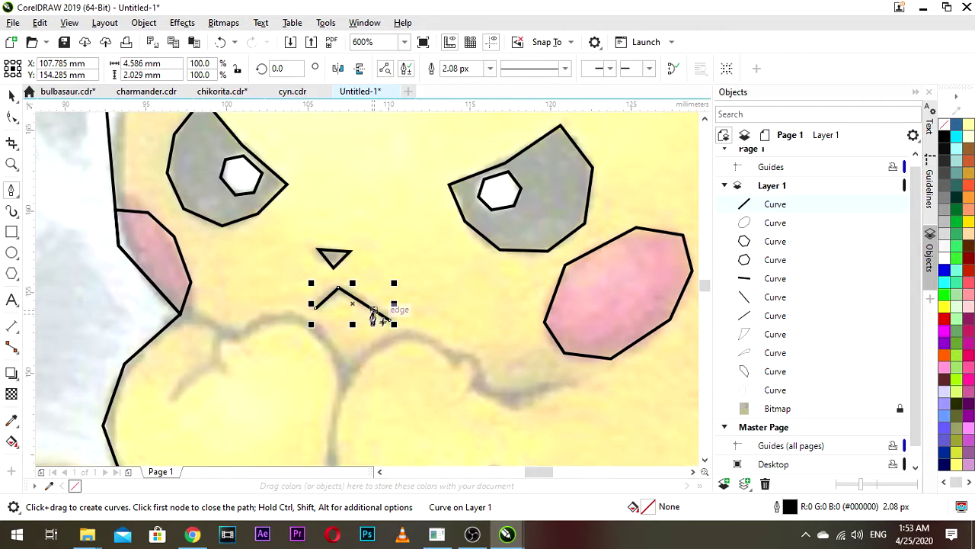
click(12, 96)
scroll(428, 321, down, 1)
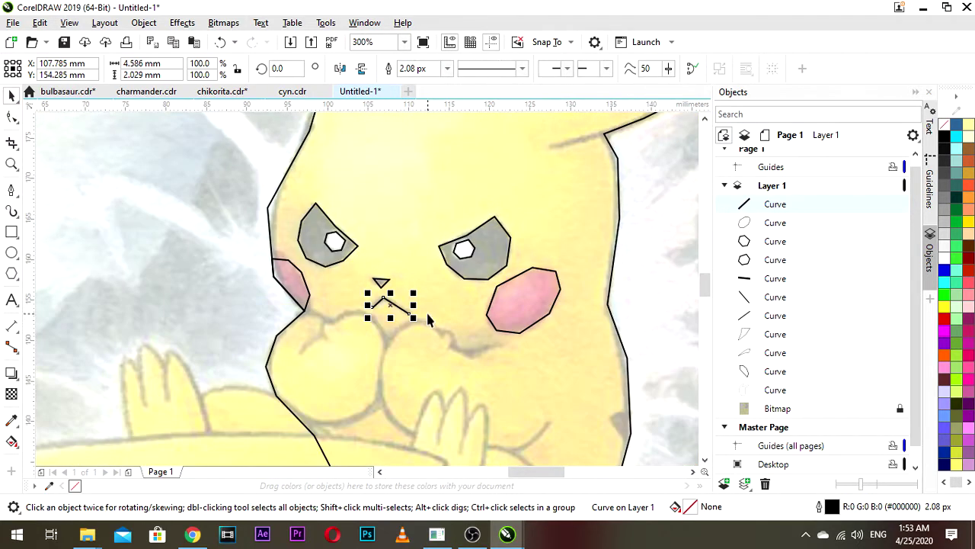
click(219, 307)
- Examine the hands, feet, tail and ear bases of the card picture from close up and from afar
scroll(355, 320, down, 1)
drag(371, 317, 394, 243)
scroll(412, 277, up, 2)
scroll(416, 289, down, 1)
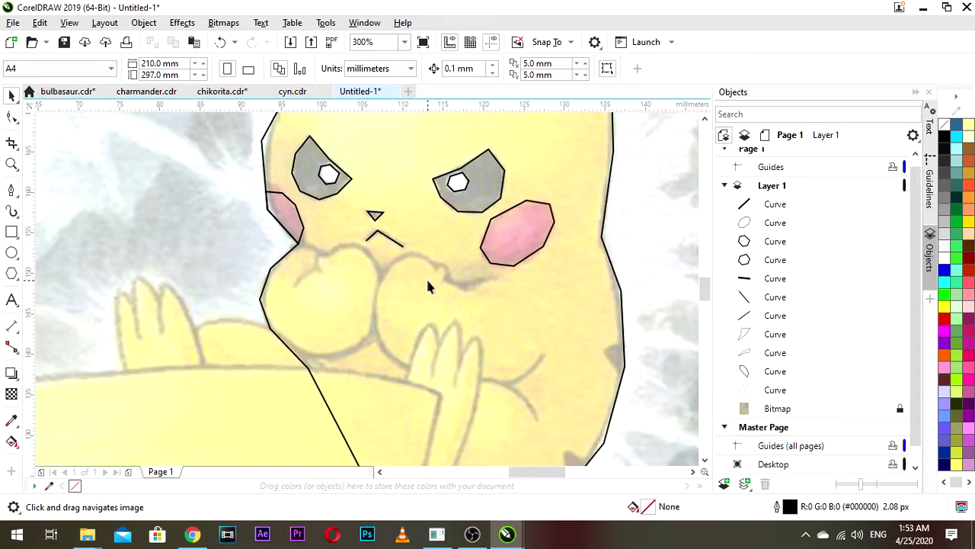
scroll(452, 315, down, 1)
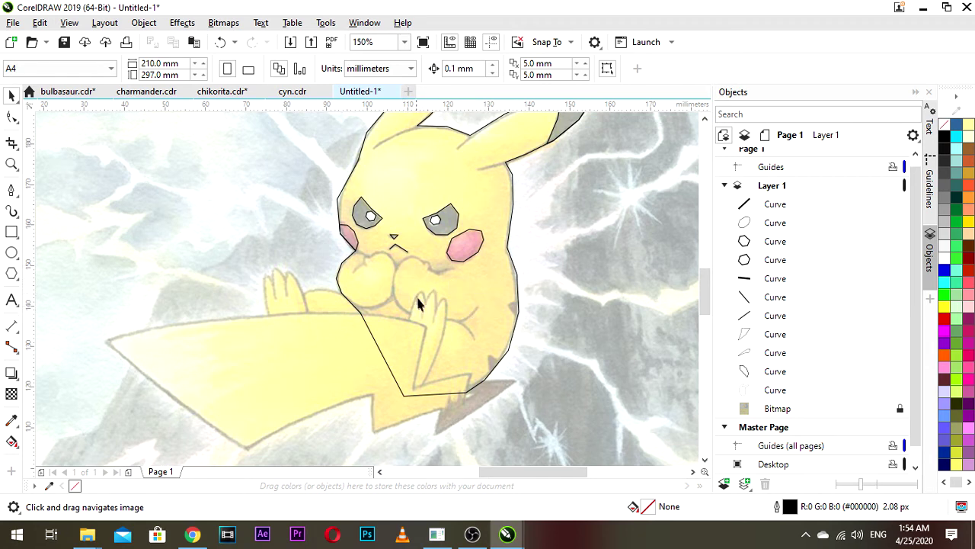
scroll(425, 268, up, 1)
drag(373, 308, 385, 285)
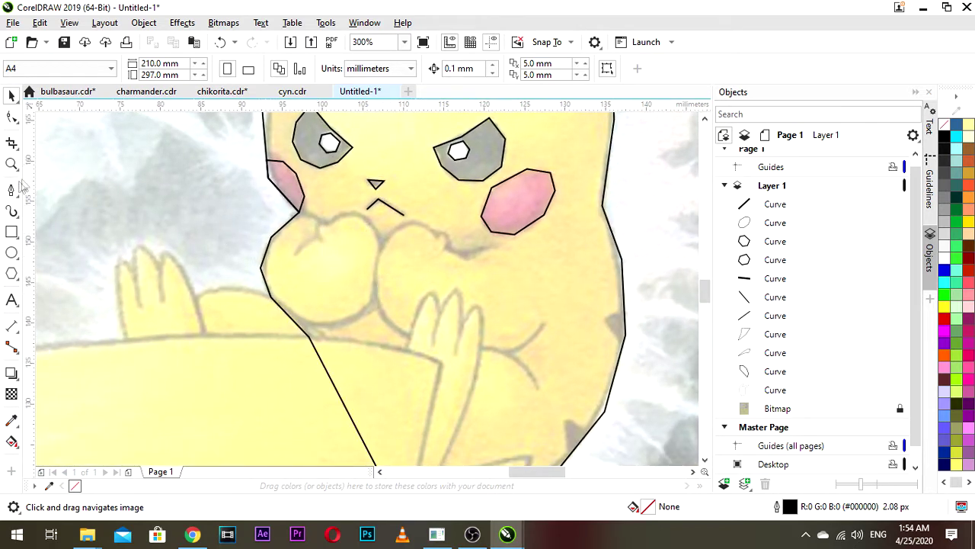
click(11, 190)
scroll(338, 219, up, 1)
drag(275, 235, 328, 224)
scroll(363, 211, up, 1)
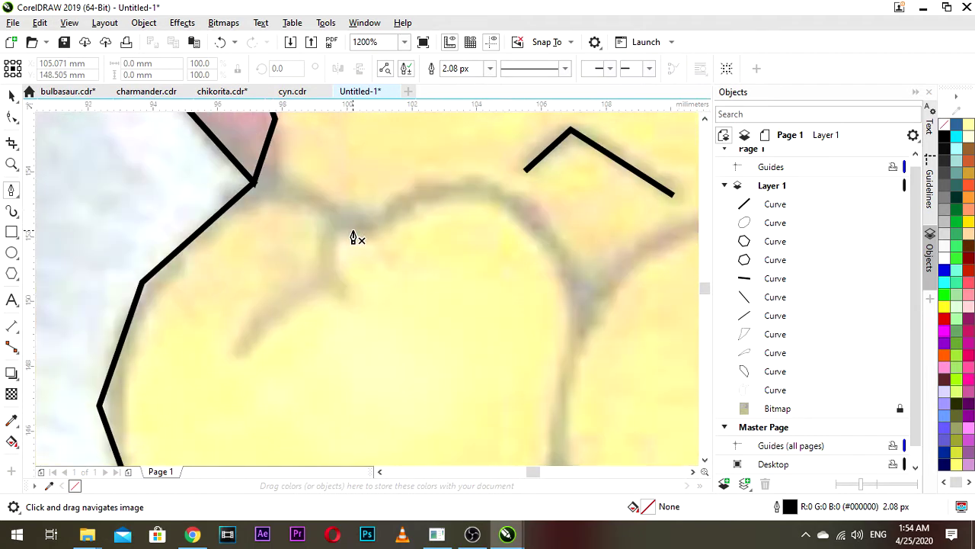
scroll(352, 239, down, 1)
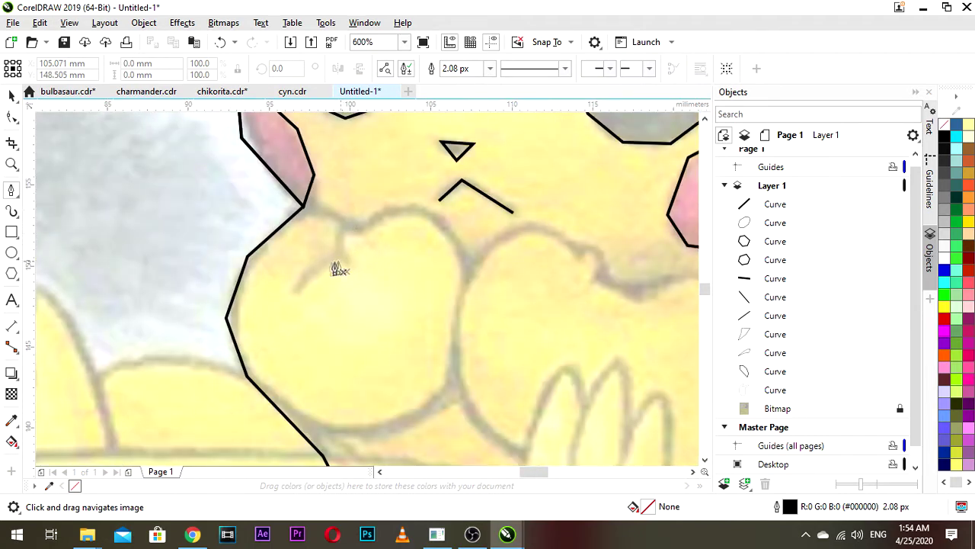
scroll(317, 270, down, 2)
drag(370, 204, 394, 284)
scroll(362, 342, up, 4)
drag(219, 385, 508, 230)
scroll(586, 183, down, 1)
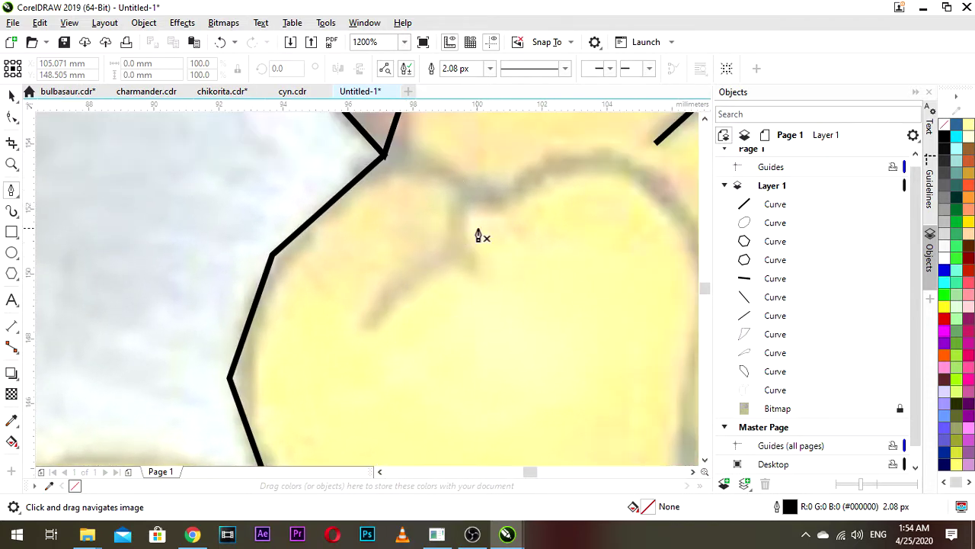
scroll(484, 229, down, 2)
drag(525, 191, 467, 276)
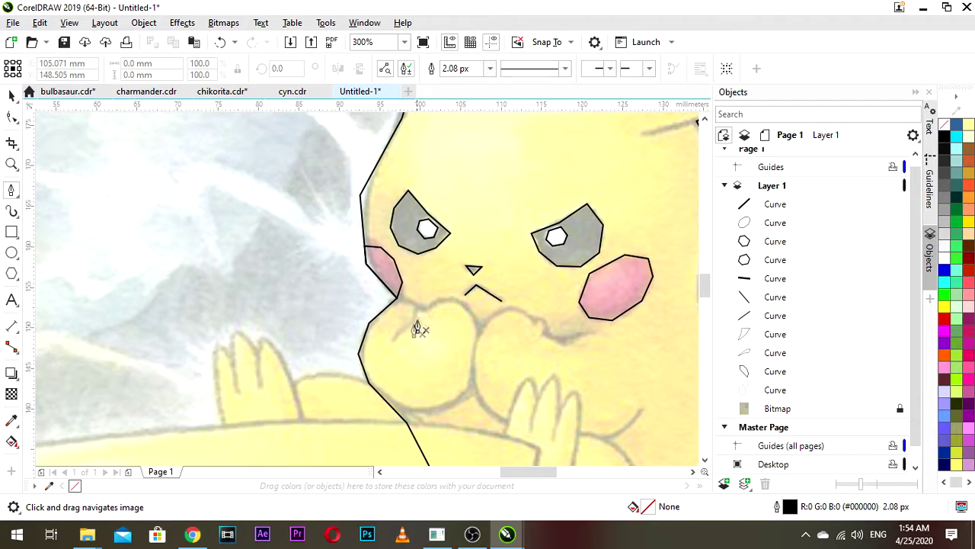
drag(571, 167, 414, 297)
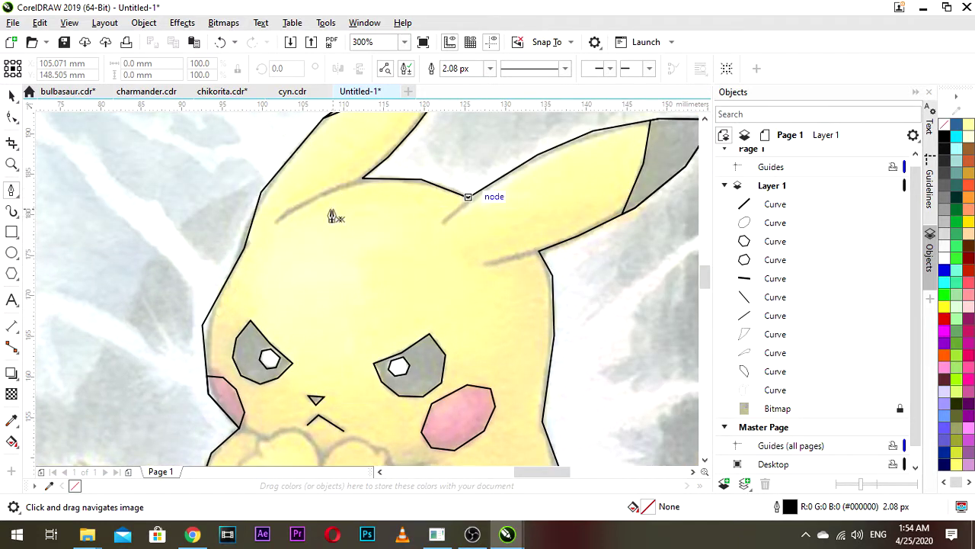
- Draw an open three-node Pen line about 10.5 by 5.4 mm along the left-hand ear's base, ending on the body outline's node
scroll(365, 238, down, 1)
scroll(333, 224, up, 2)
drag(329, 235, 319, 260)
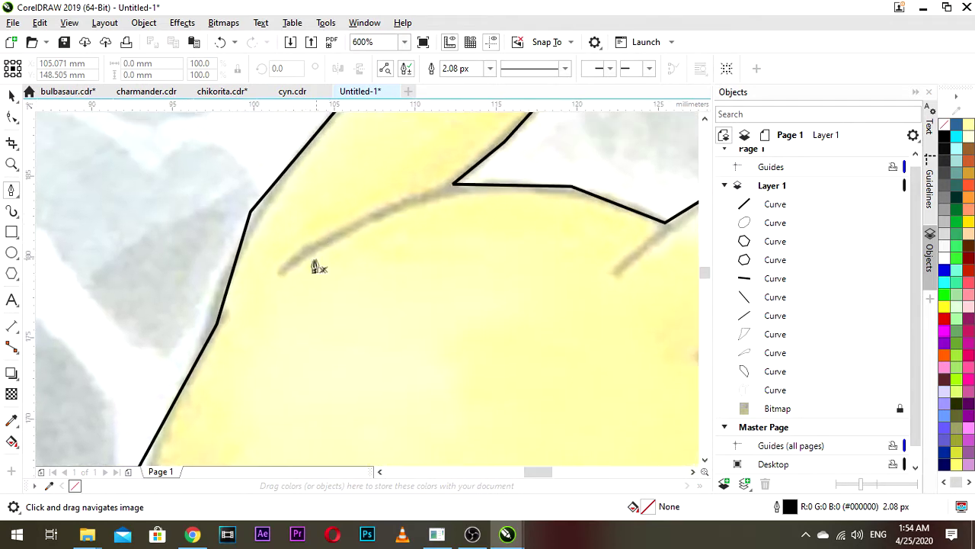
click(282, 271)
click(365, 214)
click(453, 184)
scroll(491, 204, down, 1)
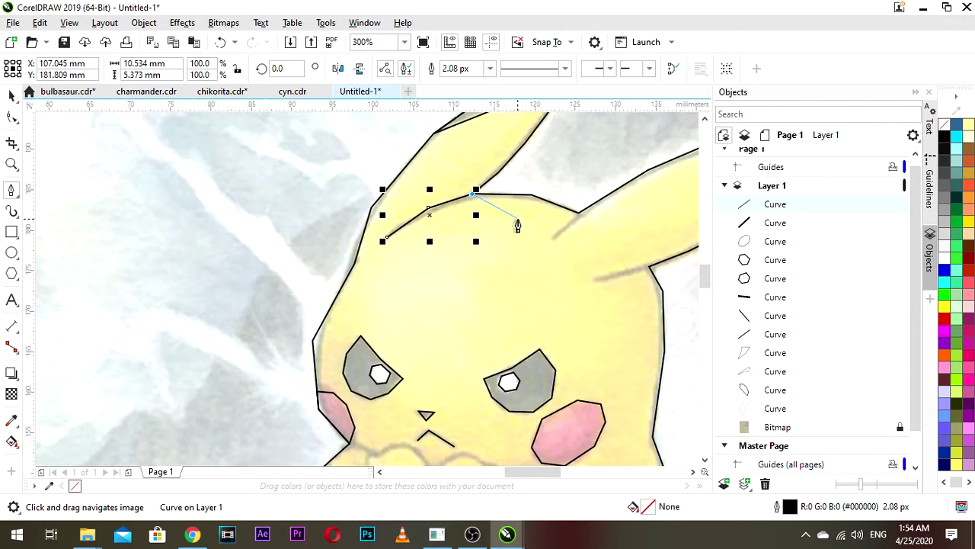
drag(488, 207, 479, 212)
scroll(472, 205, up, 2)
double_click(439, 182)
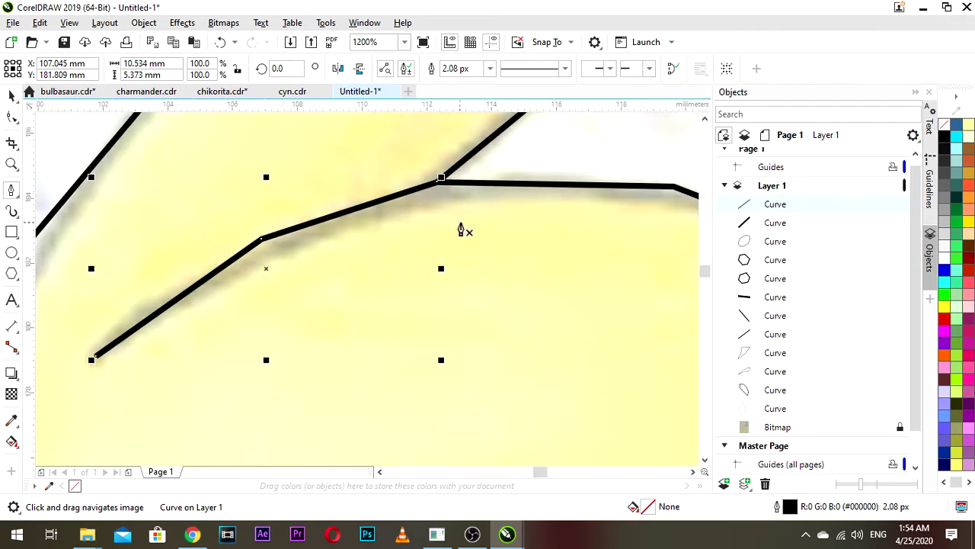
- Draw two straight Pen lines at the right-hand ear's base, the upper about 3.1 by 3.1 mm, each ending on a body outline node
scroll(462, 229, down, 1)
click(498, 243)
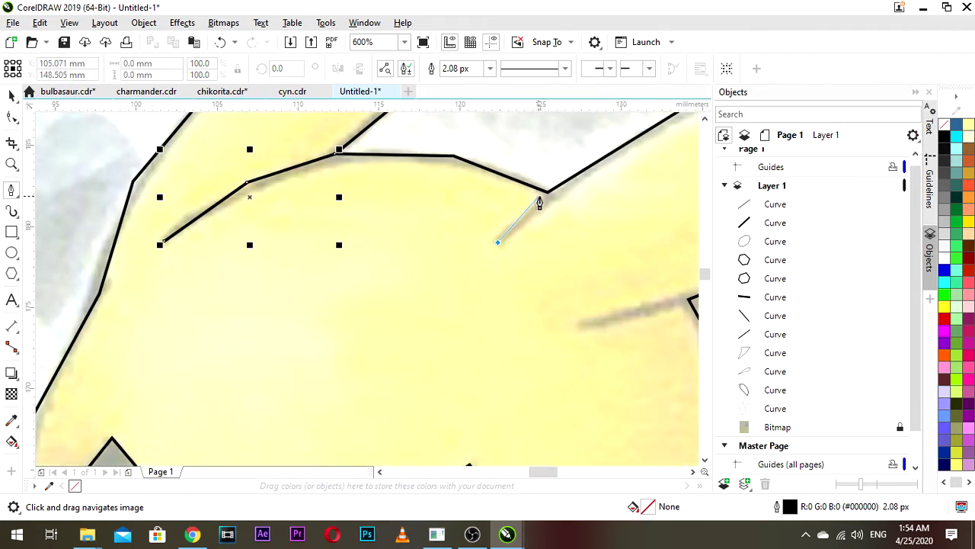
double_click(547, 192)
drag(636, 251, 484, 205)
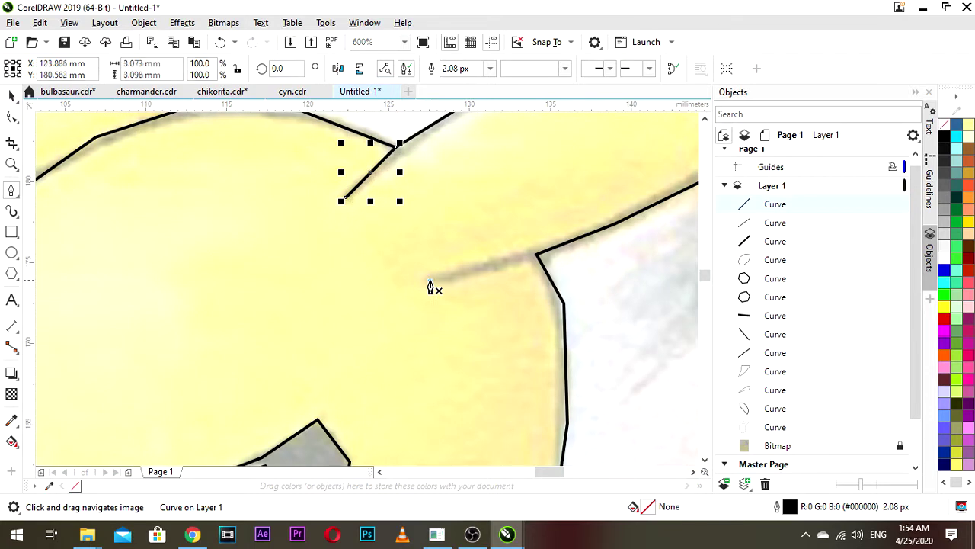
click(428, 281)
double_click(540, 254)
- Select the three ear base lines together with the body outline and group the four objects
click(16, 100)
click(361, 181)
drag(319, 186, 361, 230)
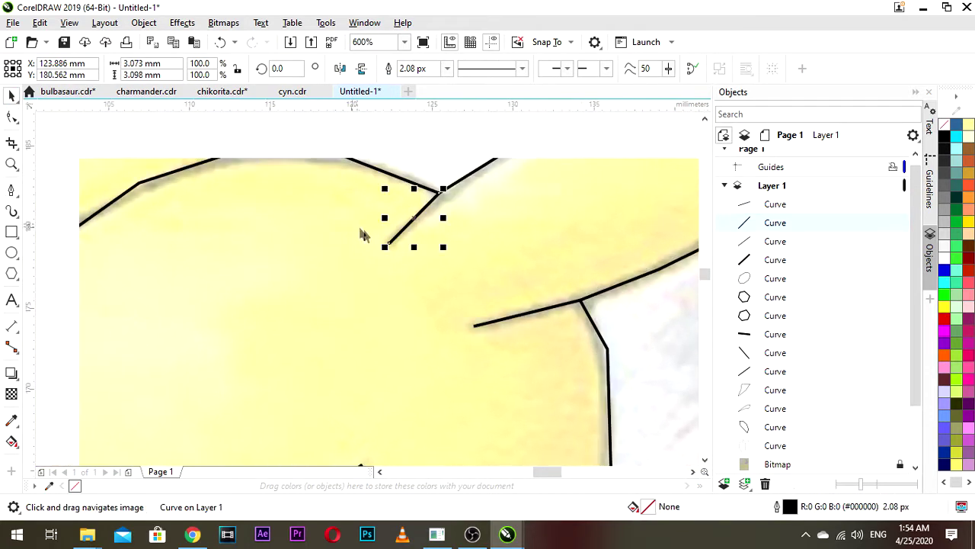
shift+click(509, 313)
shift+click(145, 180)
drag(203, 180, 224, 196)
scroll(237, 192, down, 1)
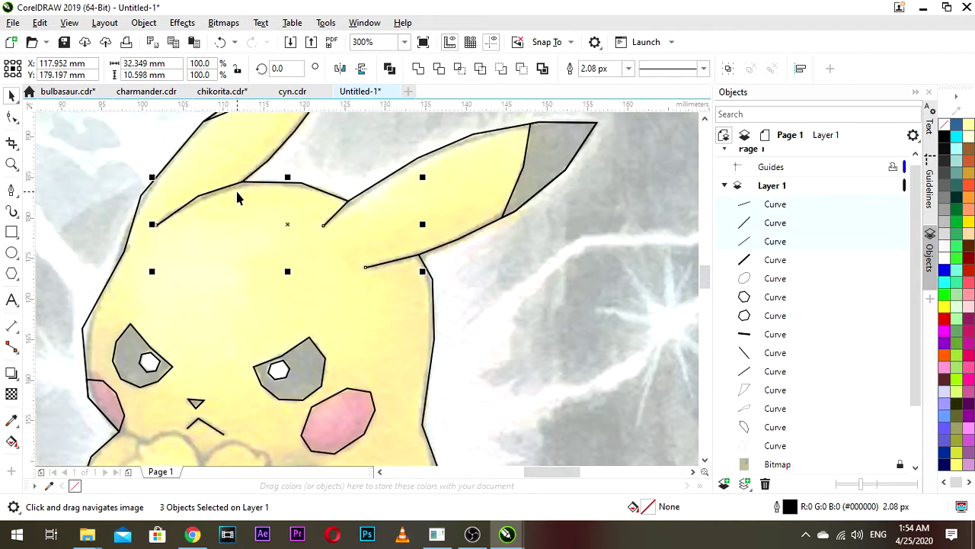
shift+click(471, 169)
drag(231, 240, 321, 222)
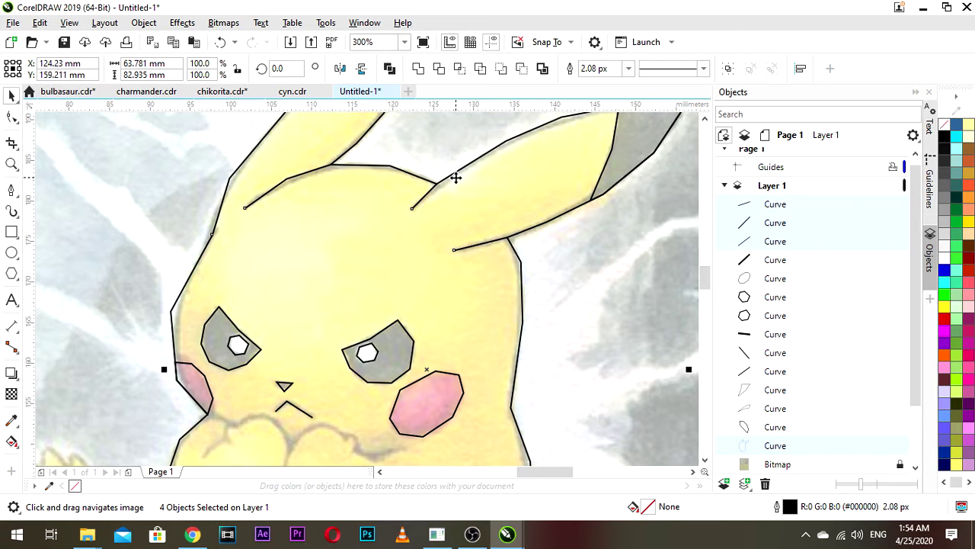
key(ctrl+g)
scroll(457, 181, down, 2)
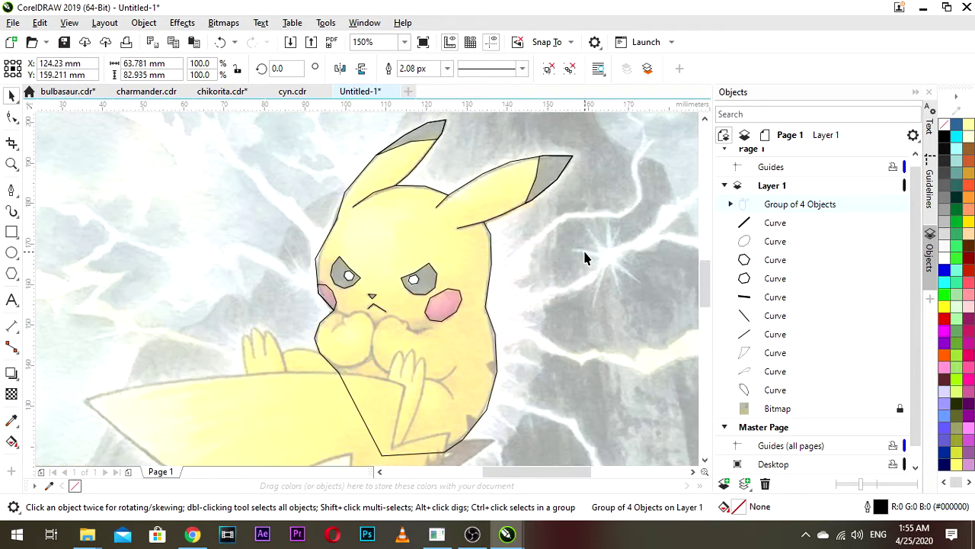
- Try moving the group of body outline and ear lines aside, and undo the move
key(Escape)
click(478, 250)
drag(433, 230, 586, 292)
key(ctrl+z)
key(ctrl+z)
scroll(302, 217, down, 1)
click(604, 266)
- Examine the traced ear lines and face and the untraced hands against the card picture
scroll(342, 244, up, 2)
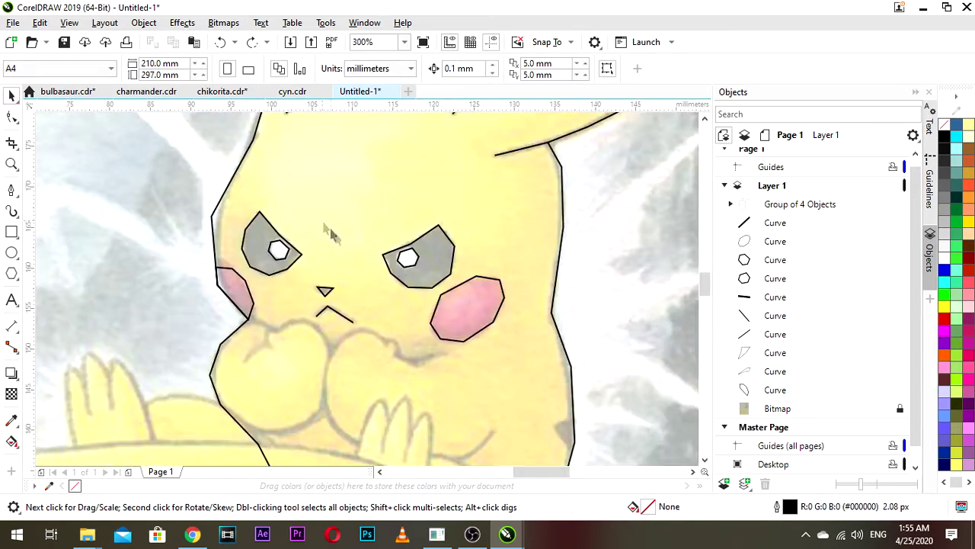
drag(350, 205, 390, 255)
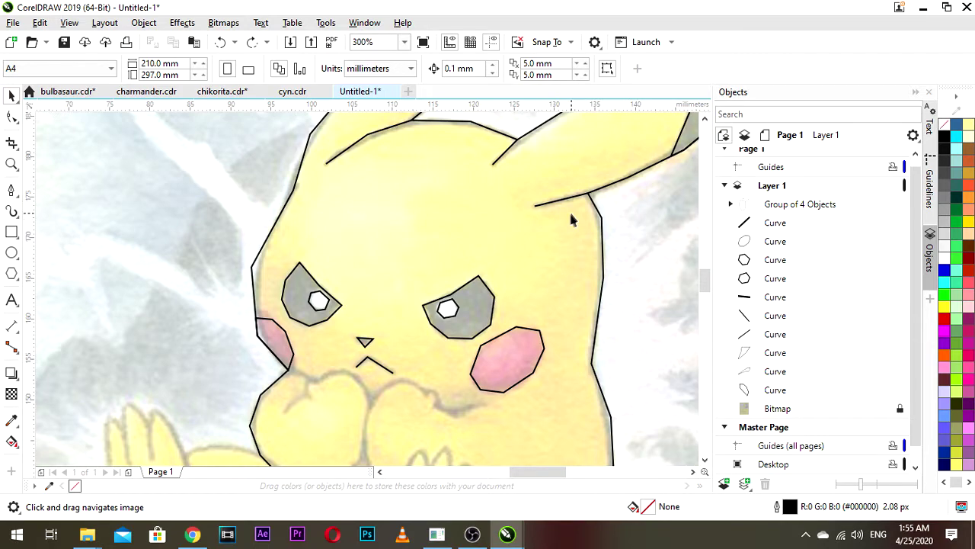
scroll(512, 238, down, 1)
drag(506, 263, 476, 206)
scroll(473, 240, down, 1)
scroll(440, 235, up, 2)
scroll(344, 328, up, 1)
drag(376, 340, 412, 303)
drag(397, 340, 479, 304)
scroll(423, 300, down, 1)
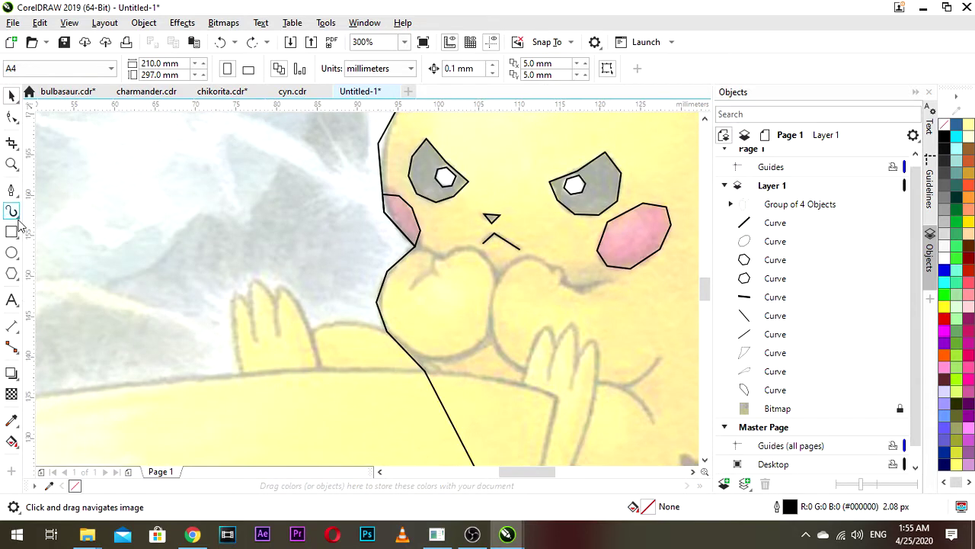
- Start a Pen path along the left-hand fist's upper contour, from the thumb notch to where both hands meet, about 7.6 by 4.2 mm
click(12, 191)
scroll(446, 284, up, 1)
drag(442, 250, 434, 276)
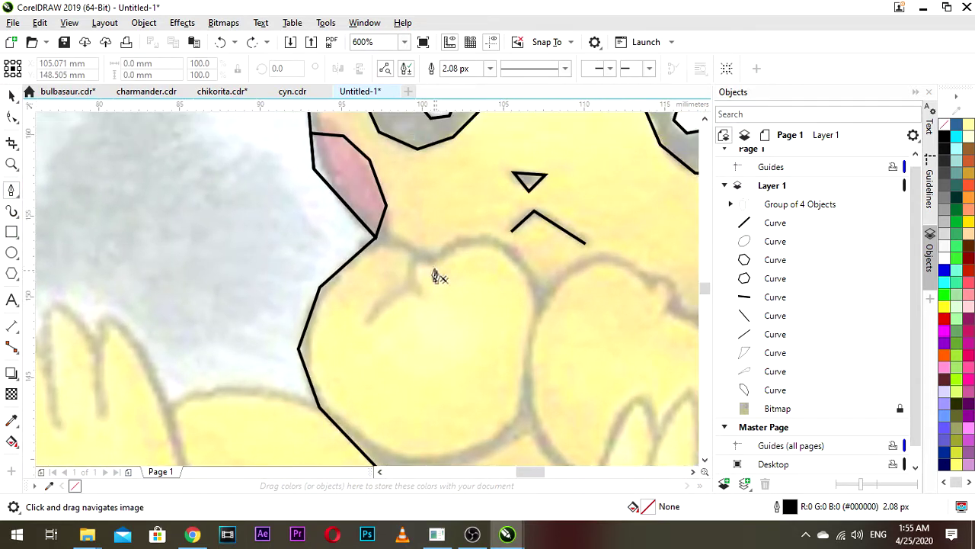
scroll(428, 260, up, 1)
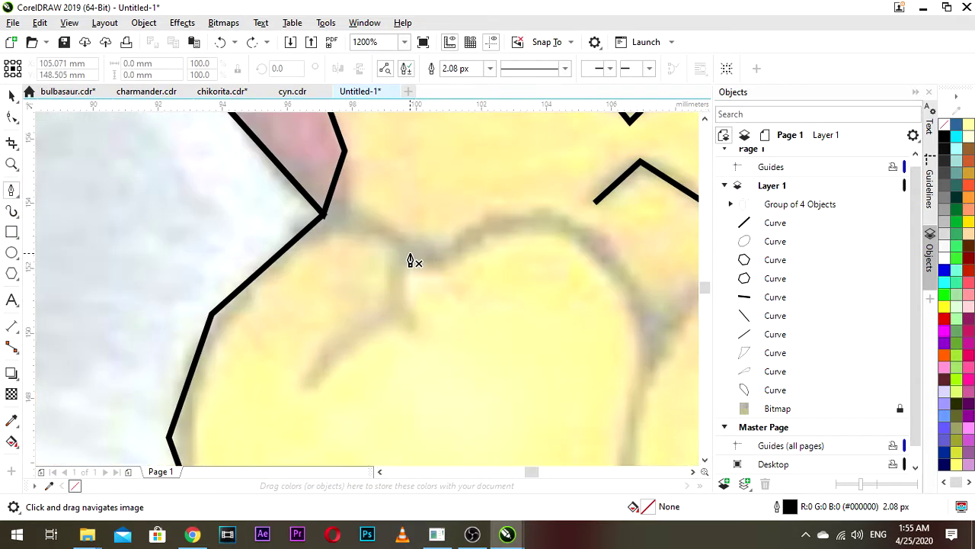
click(446, 257)
drag(533, 231, 441, 237)
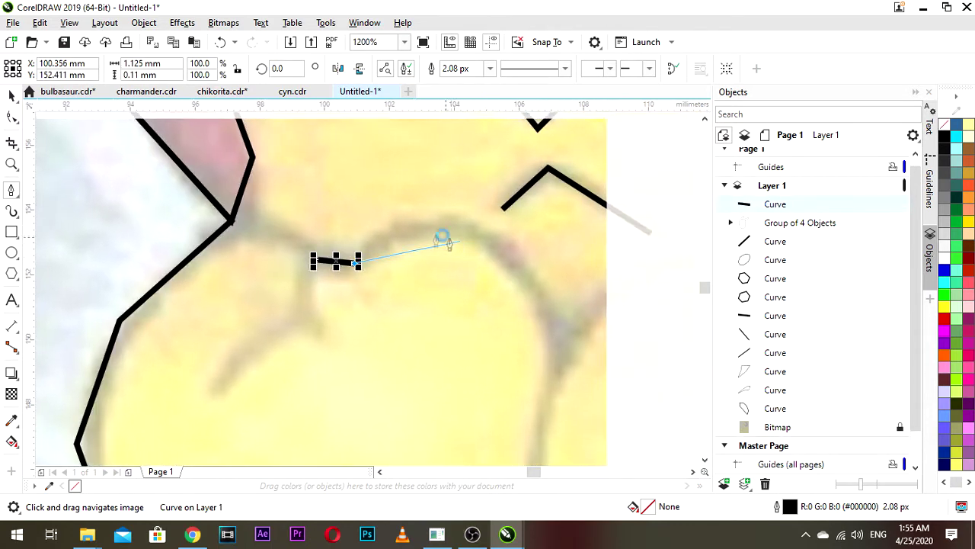
click(395, 227)
click(458, 218)
drag(547, 309, 503, 280)
click(485, 242)
drag(531, 318, 525, 284)
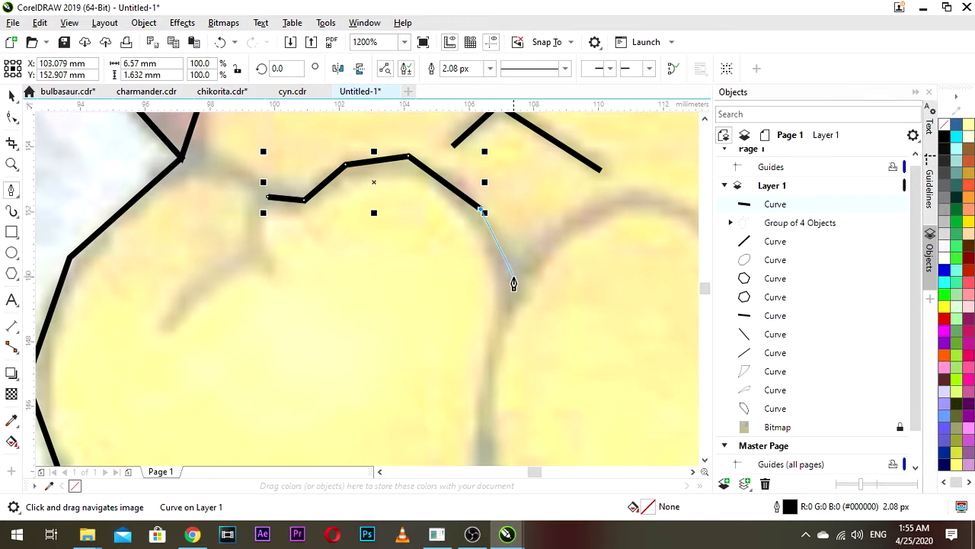
click(515, 292)
- Continue the fist's Pen path down its inner side and along its underside to the body outline, spanning about 11.4 by 14.1 mm
scroll(512, 301, down, 2)
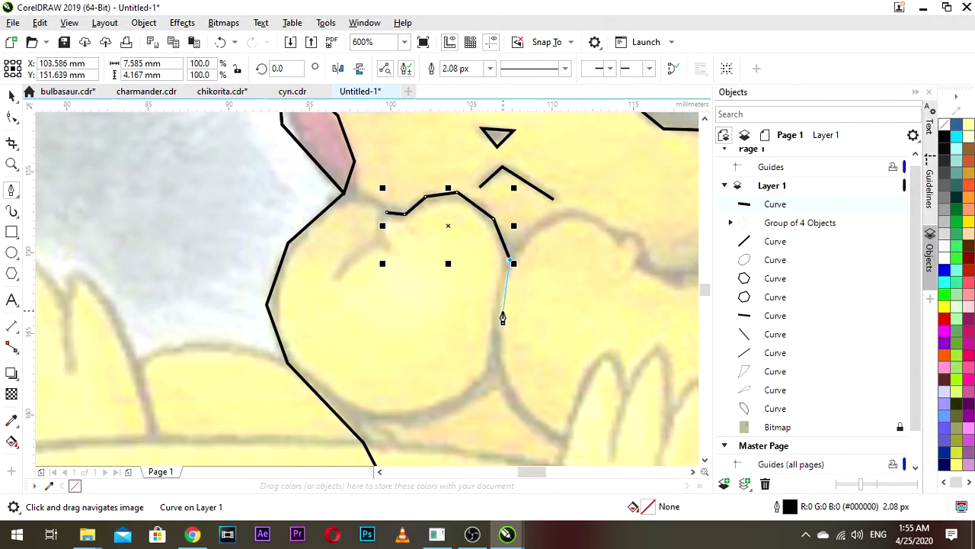
click(498, 299)
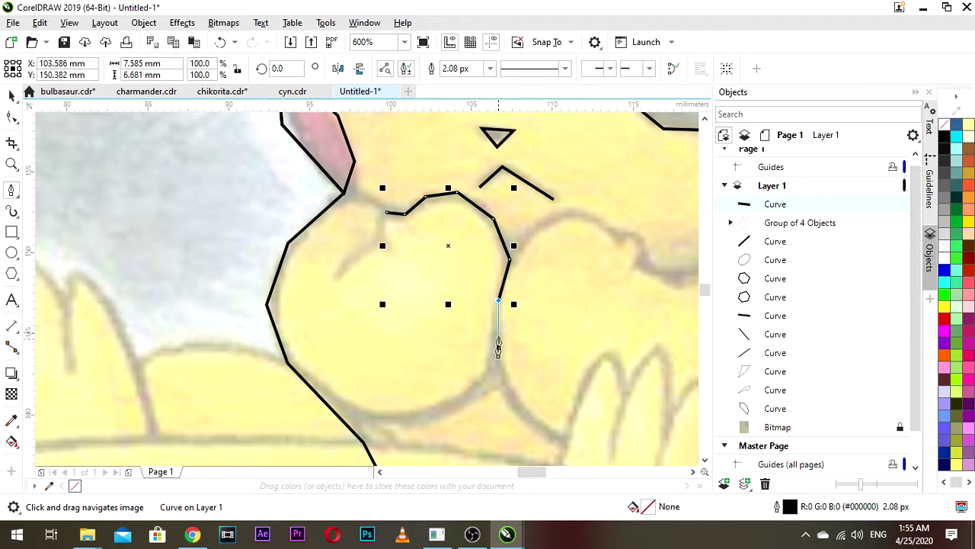
click(496, 372)
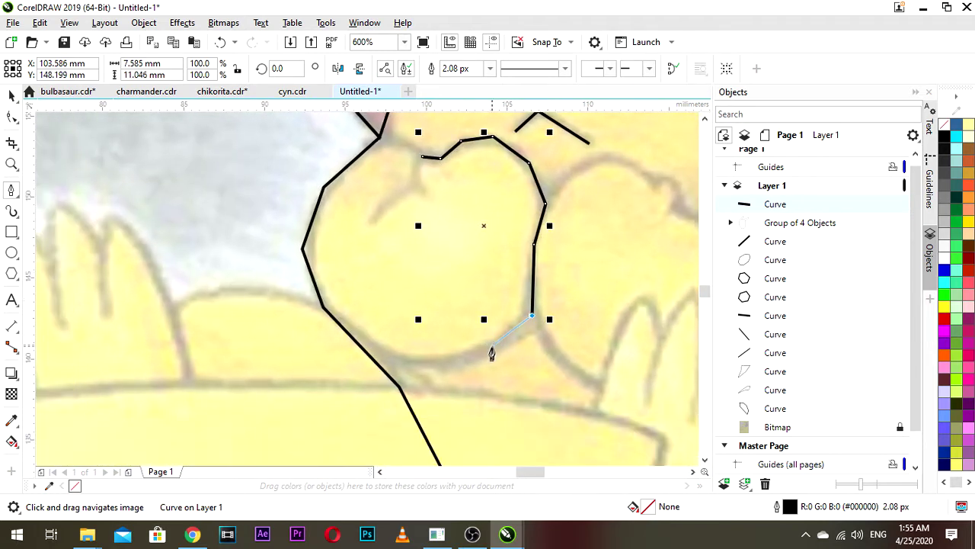
click(480, 356)
click(417, 365)
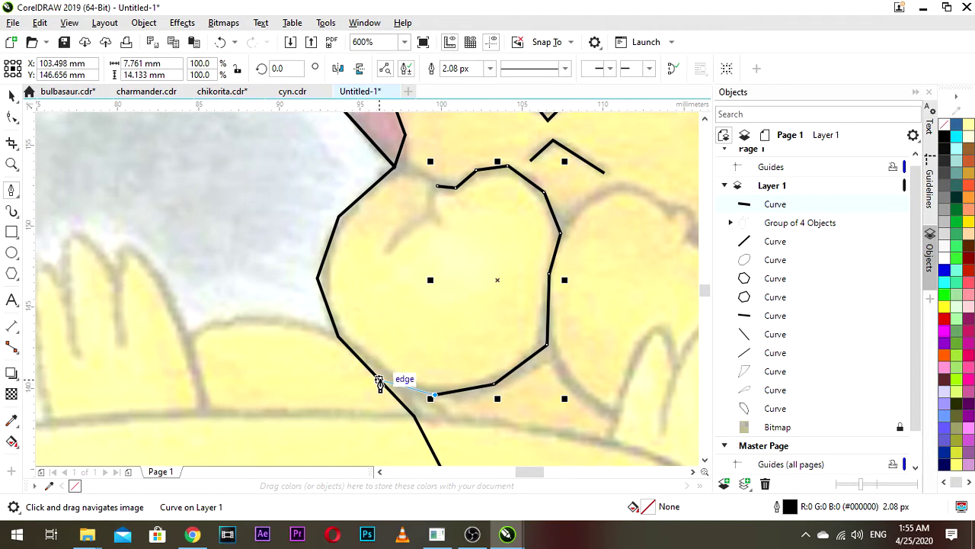
click(376, 376)
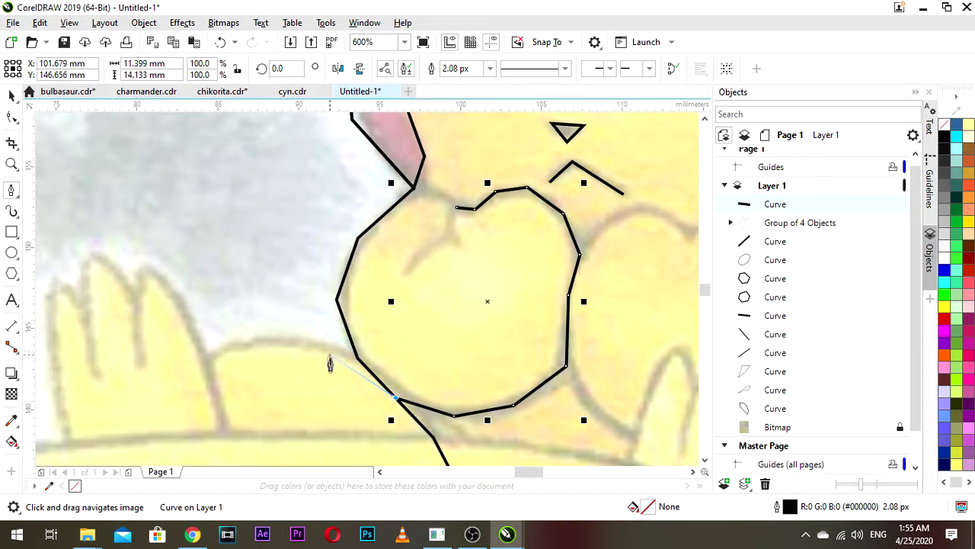
- Close the left paw's outline by running it outside the body and back to its start point, about 16.8 by 14.2 mm overall
click(320, 367)
click(307, 281)
click(319, 231)
click(374, 185)
scroll(426, 192, up, 2)
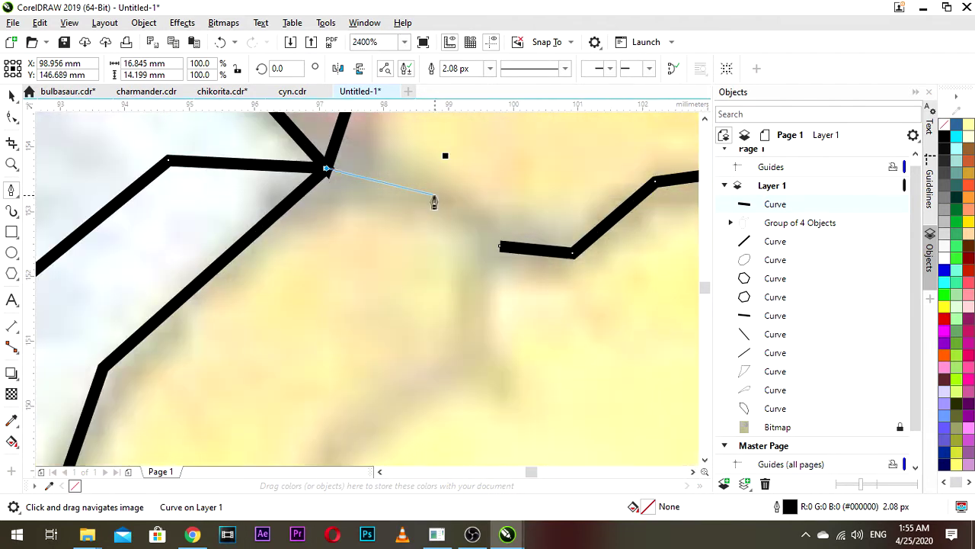
click(436, 192)
click(501, 246)
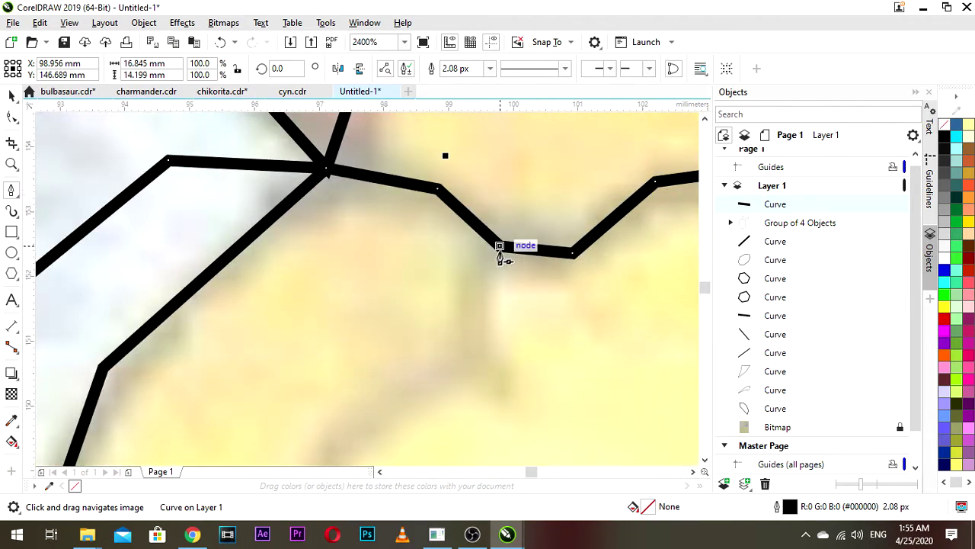
scroll(503, 248, down, 1)
drag(498, 280, 477, 276)
- Intersect the paw outline with the body outline and delete the original oversized paw curve
click(11, 96)
scroll(369, 205, down, 1)
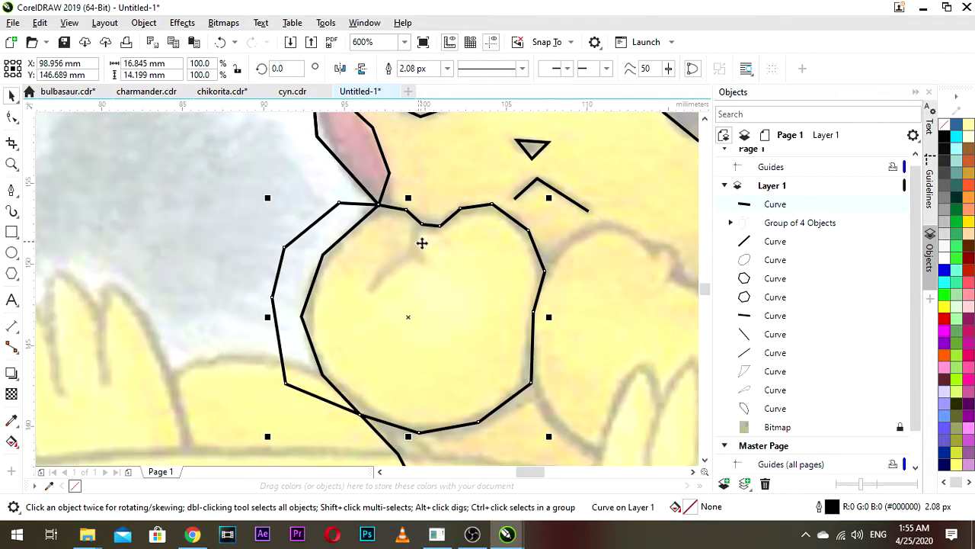
shift+click(580, 147)
click(463, 70)
click(270, 210)
click(298, 245)
key(Delete)
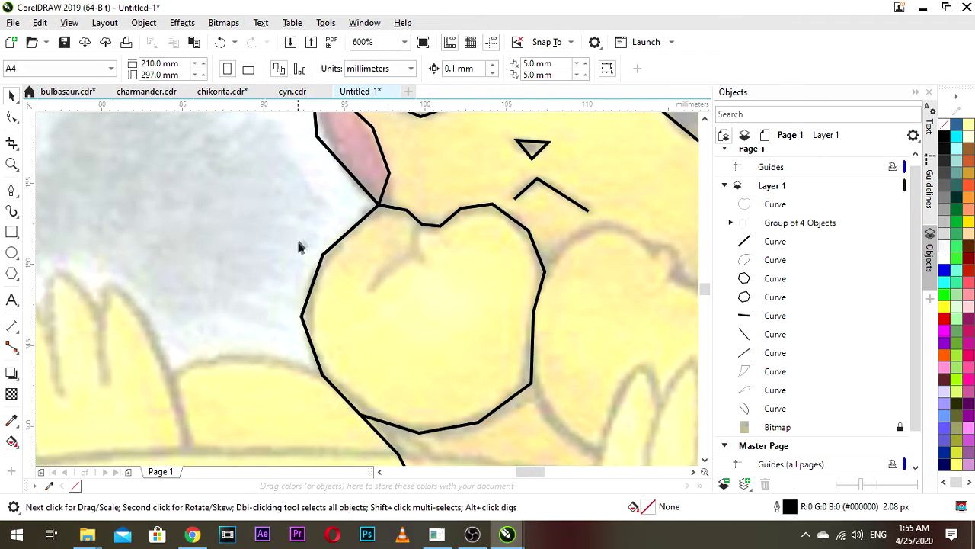
- Trace the crease inside the left paw with the Pen tool as an open line about 3.2 by 2.2 mm
scroll(316, 236, down, 1)
drag(328, 238, 325, 219)
scroll(363, 199, up, 1)
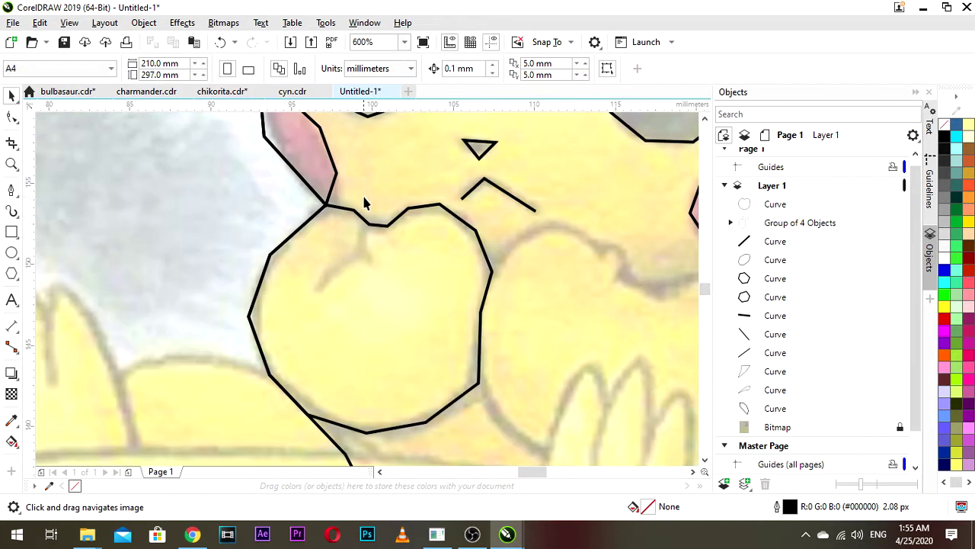
click(13, 192)
scroll(347, 256, up, 1)
drag(295, 289, 307, 325)
click(281, 338)
click(280, 337)
click(323, 278)
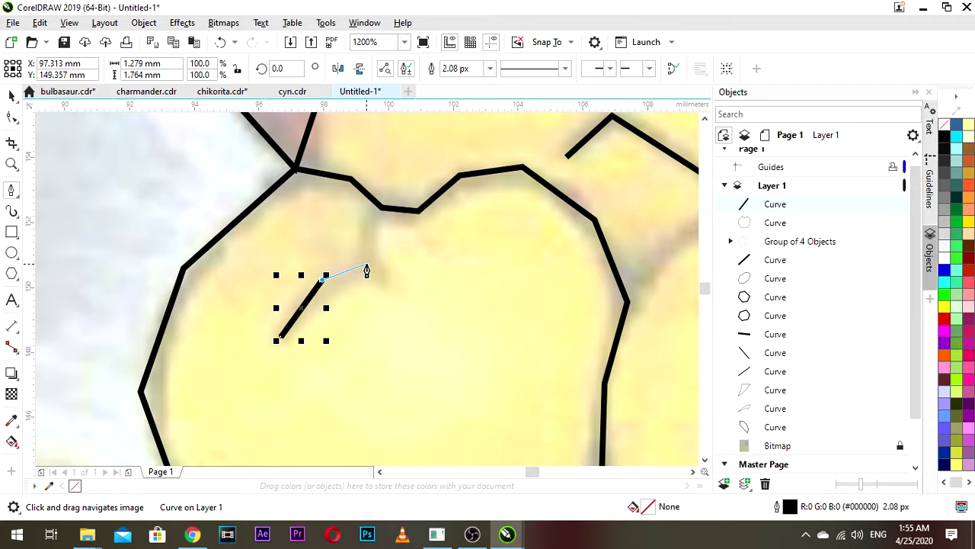
click(369, 263)
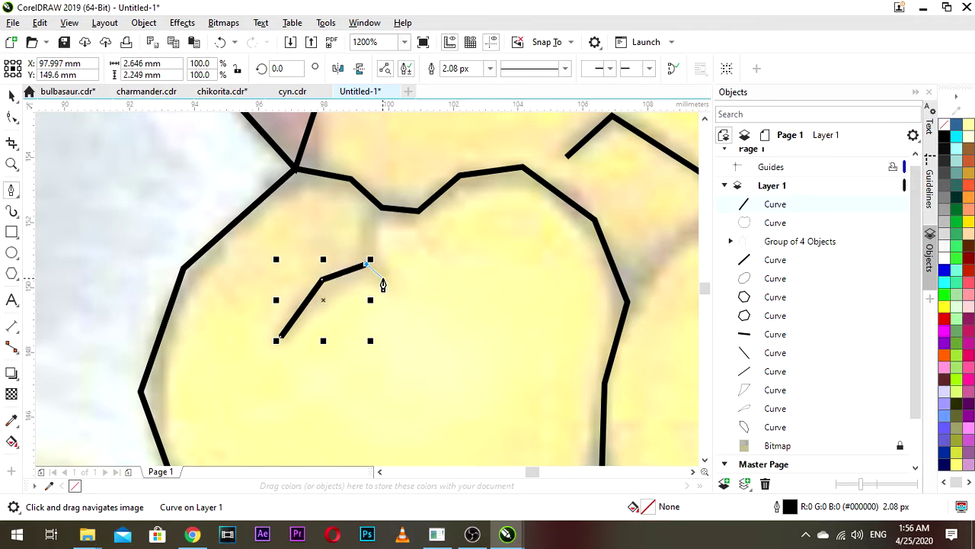
click(383, 276)
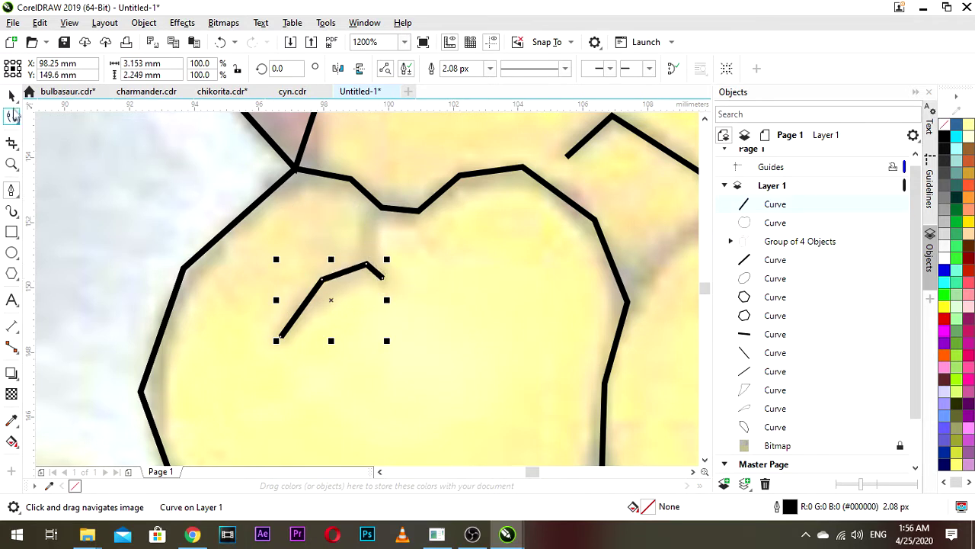
click(12, 97)
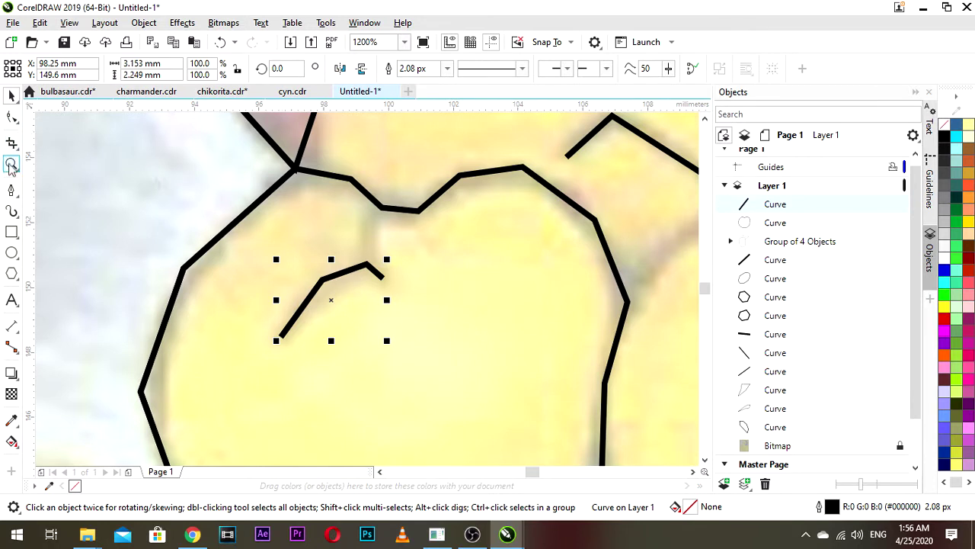
- Draw a short line from the notch at the paw's upper edge and bend it with an extra node to meet the crease
click(11, 192)
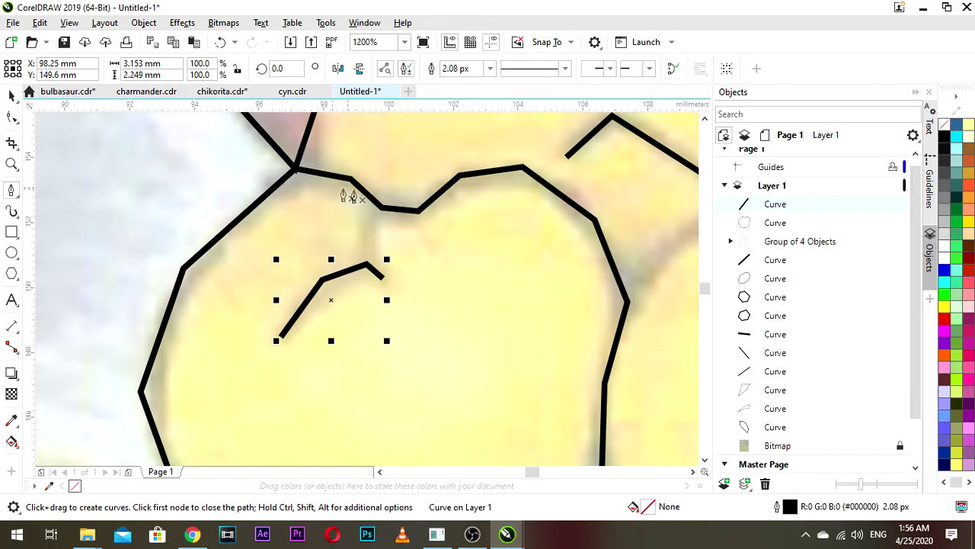
click(370, 234)
click(382, 207)
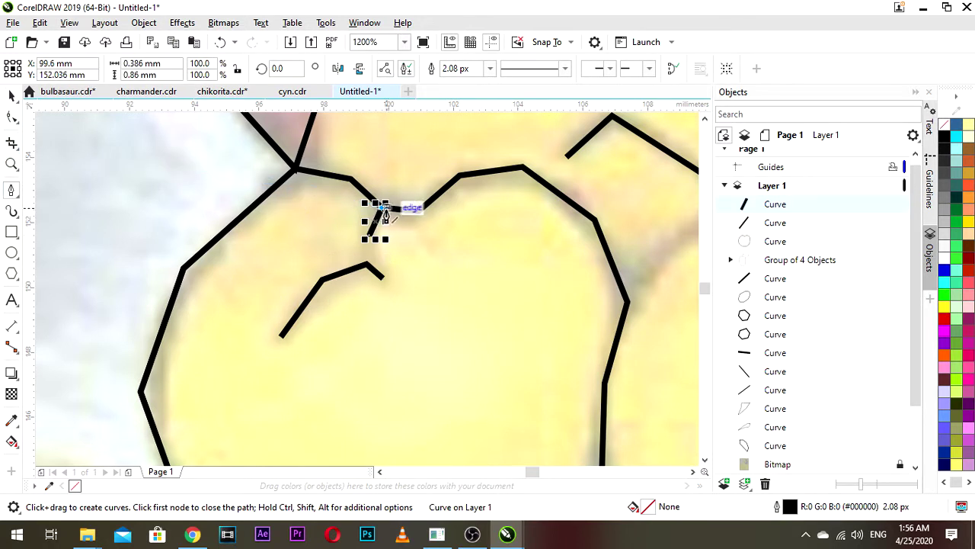
click(12, 118)
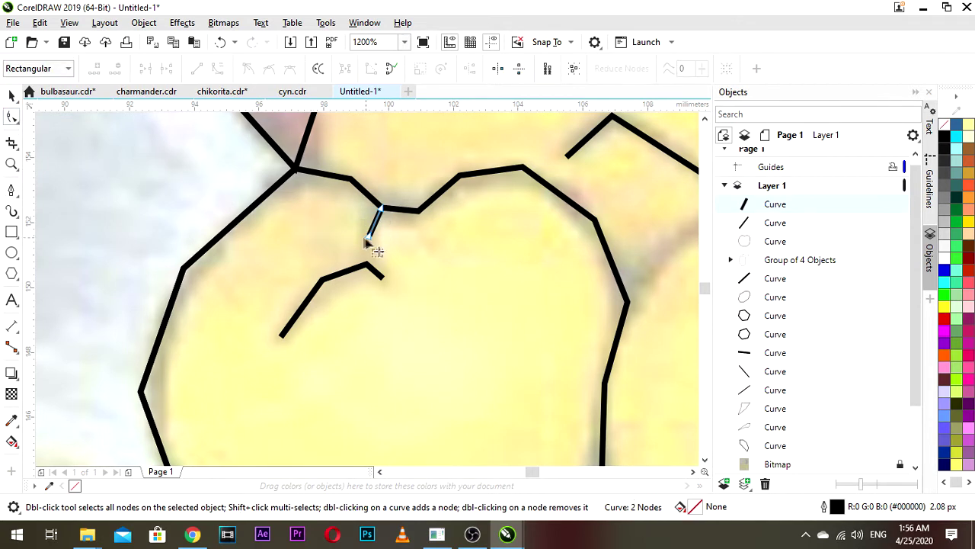
mouse_move(369, 236)
mouse_down()
mouse_move(367, 265)
mouse_move(365, 229)
mouse_up()
double_click(374, 238)
scroll(364, 229, down, 1)
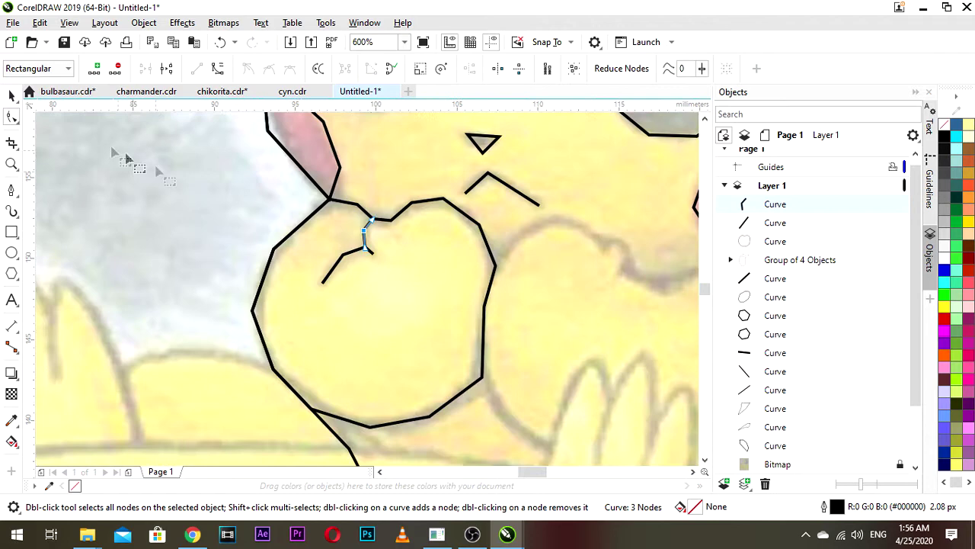
- Group the two crease lines and group them with the left paw's outline
click(12, 96)
scroll(364, 223, up, 1)
shift+click(340, 280)
key(ctrl+g)
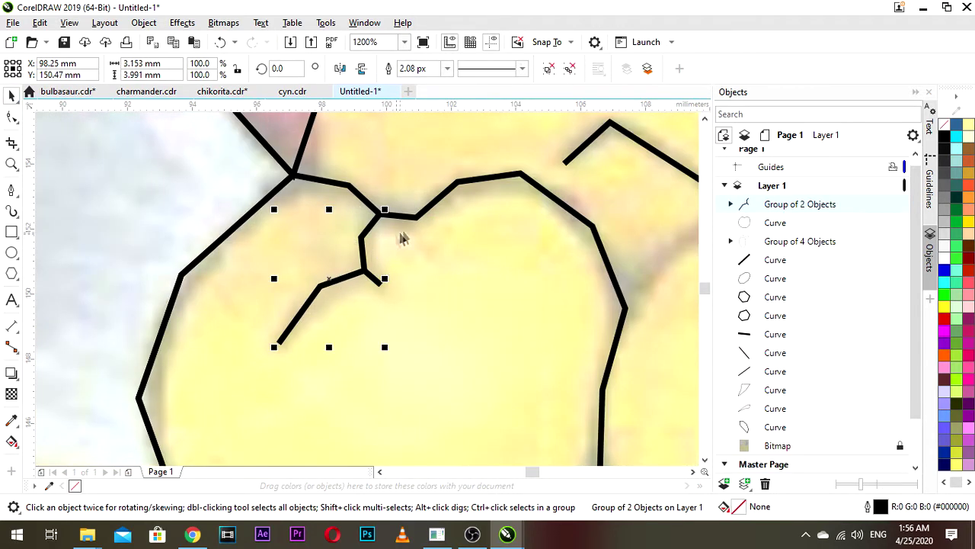
shift+click(485, 212)
key(ctrl+g)
scroll(463, 238, down, 3)
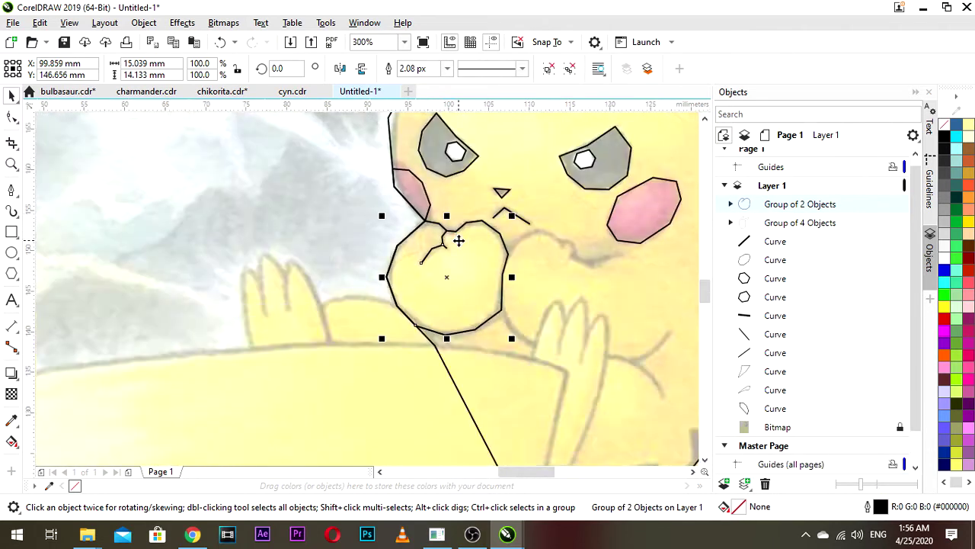
- Try moving the grouped left paw away from the body and undo the move
drag(460, 250, 332, 233)
key(ctrl+z)
click(355, 224)
- Trace the right-hand paw's upper edge with the Pen tool from below the pink cheek to the left paw, about 13.3 by 4.3 mm
scroll(445, 244, up, 2)
drag(522, 282, 407, 275)
scroll(406, 275, down, 1)
drag(497, 268, 490, 265)
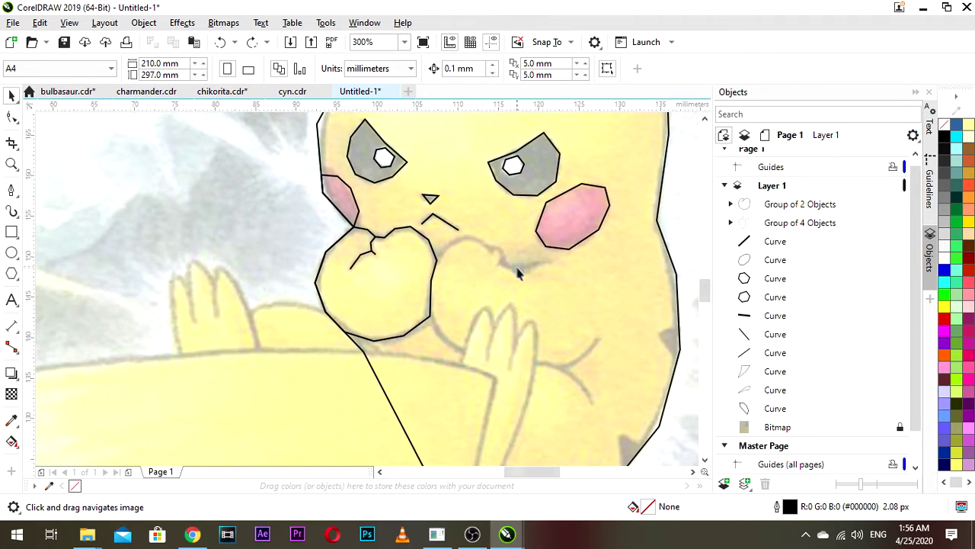
scroll(518, 272, up, 1)
scroll(496, 279, down, 1)
click(11, 190)
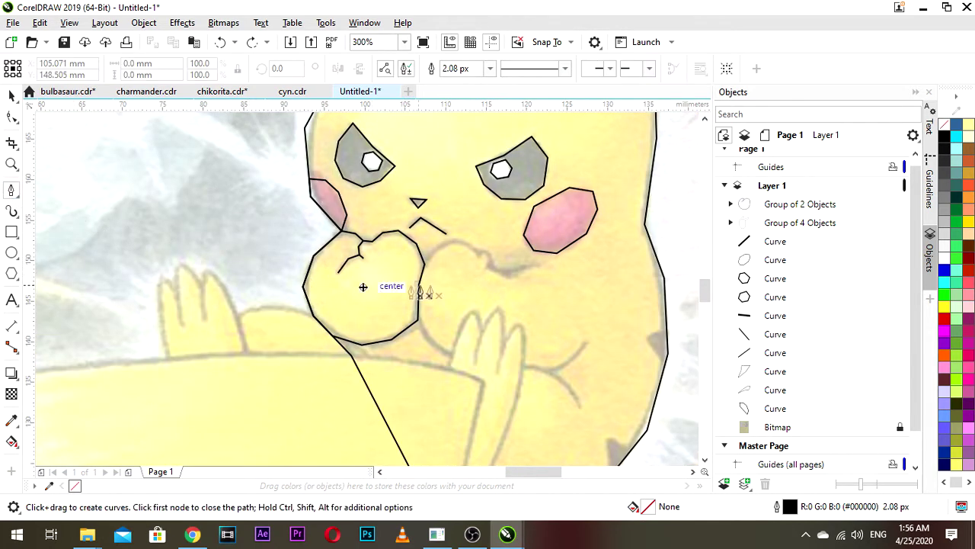
scroll(519, 284, up, 2)
click(549, 261)
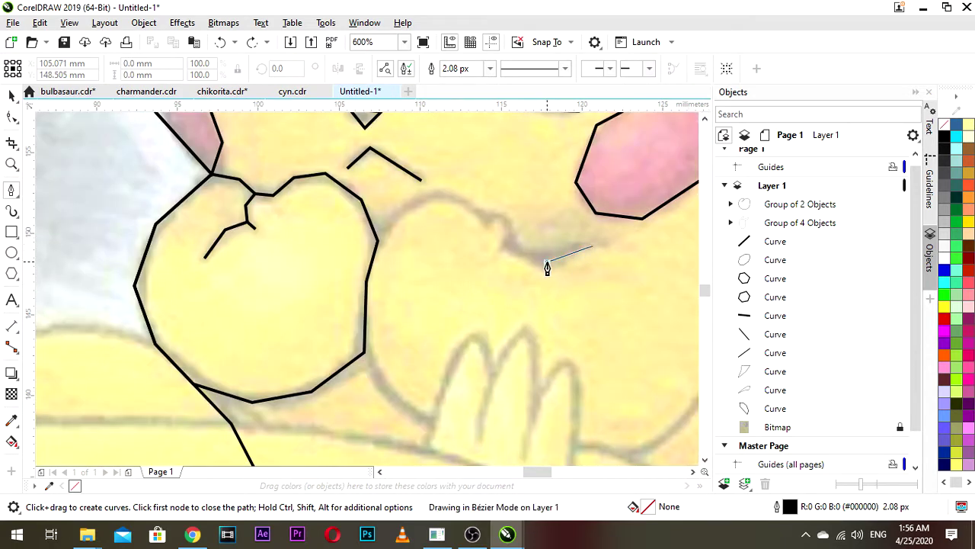
click(506, 247)
scroll(508, 230, up, 1)
click(516, 223)
click(495, 192)
click(467, 203)
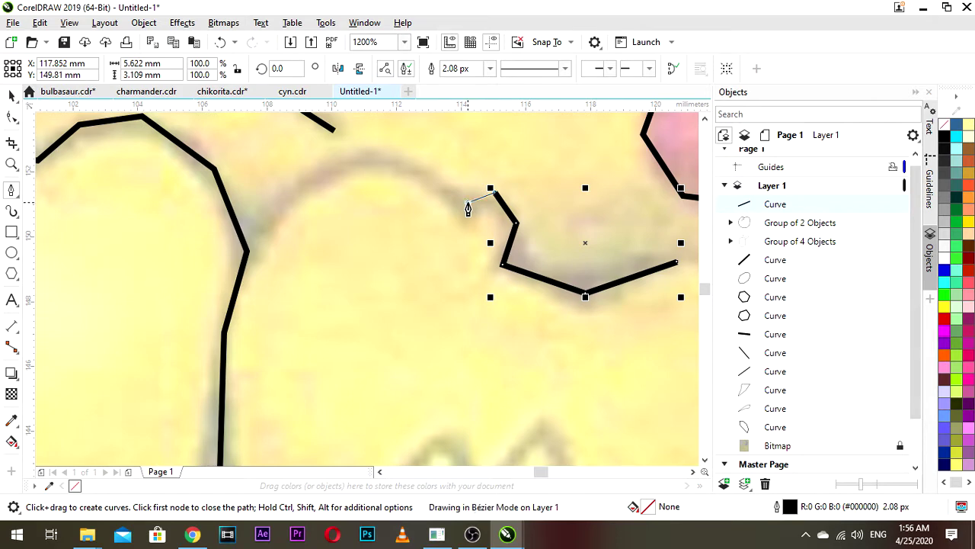
click(435, 179)
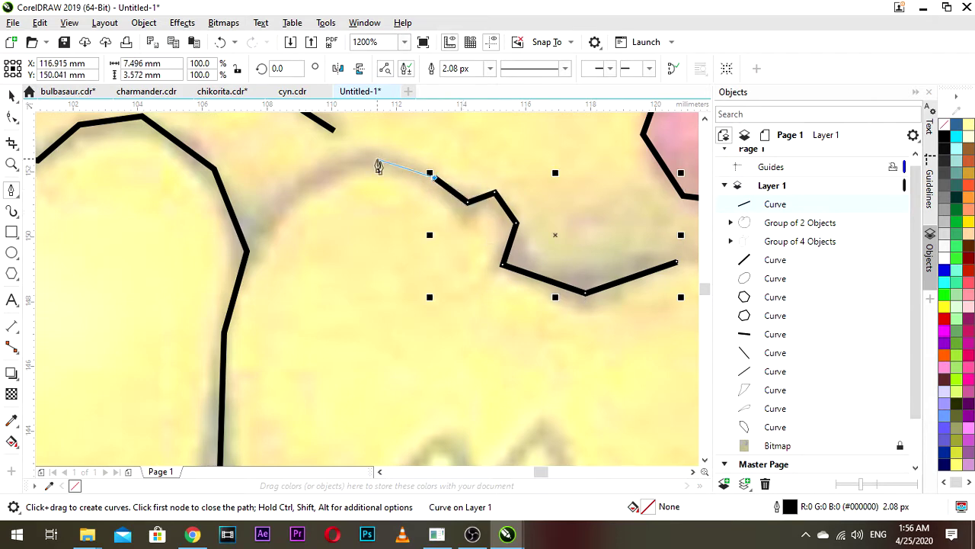
drag(396, 169, 448, 206)
click(368, 211)
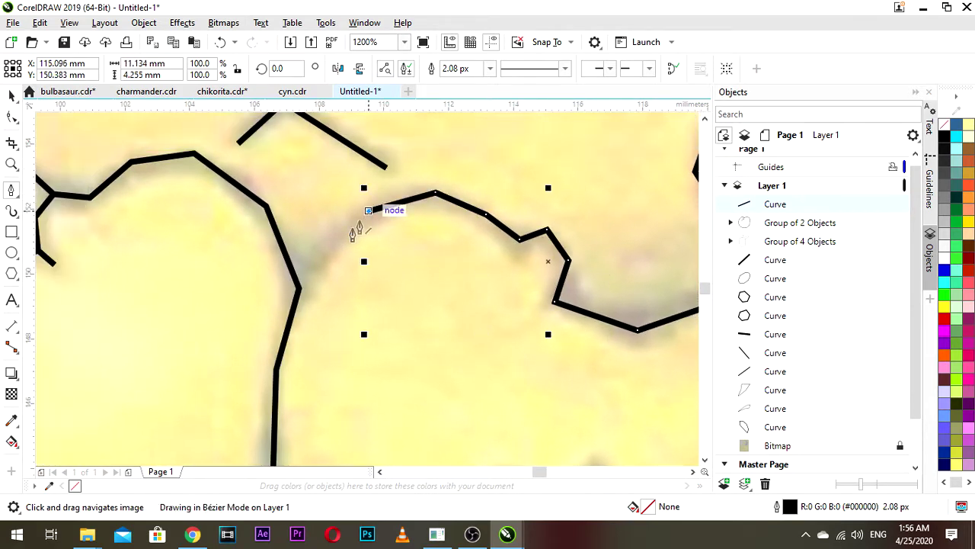
click(298, 285)
- Continue the curve down the left paw's edge and along the arm's underside to the raised foot, reaching about 14.1 by 14.2 mm overall
scroll(300, 283, down, 2)
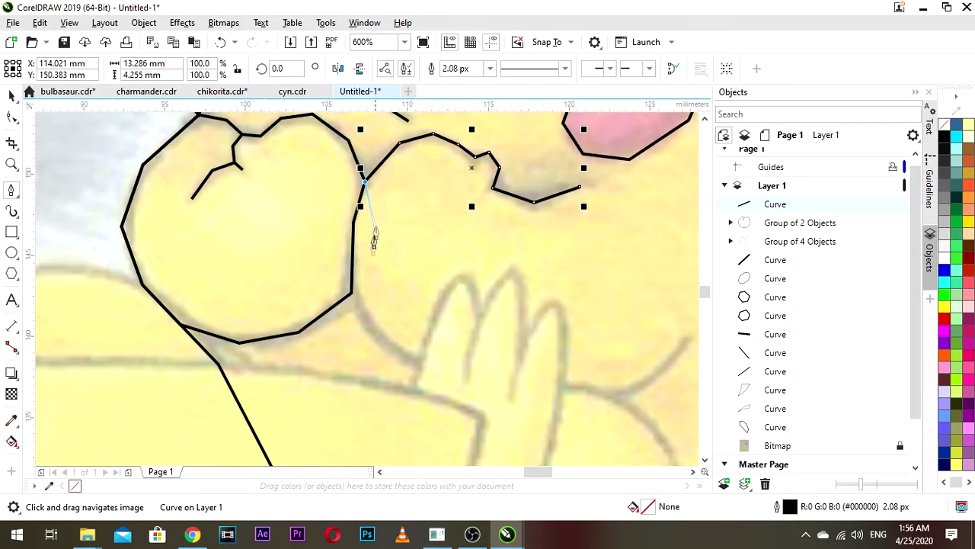
click(353, 224)
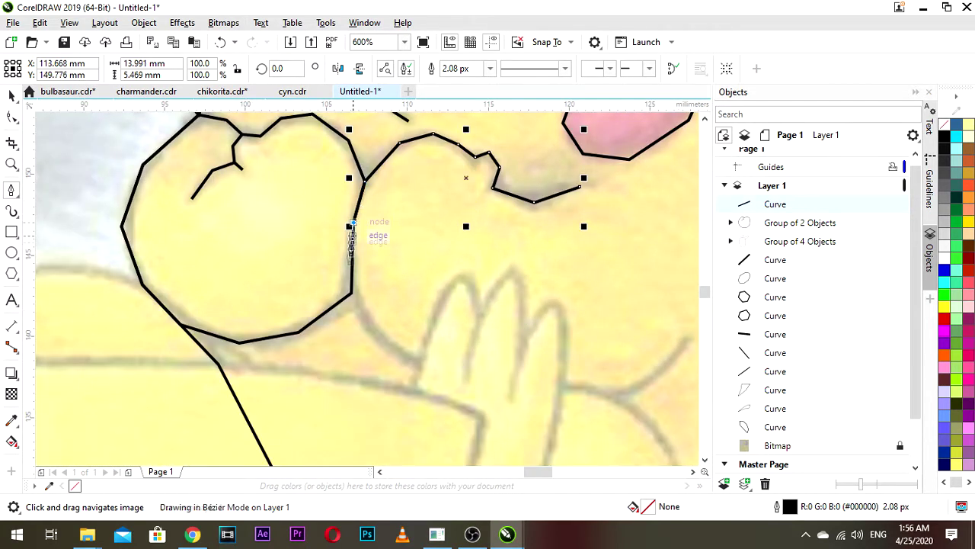
click(351, 294)
drag(395, 335, 374, 309)
click(350, 309)
click(399, 338)
drag(560, 375, 491, 348)
scroll(467, 336, down, 1)
scroll(477, 338, up, 1)
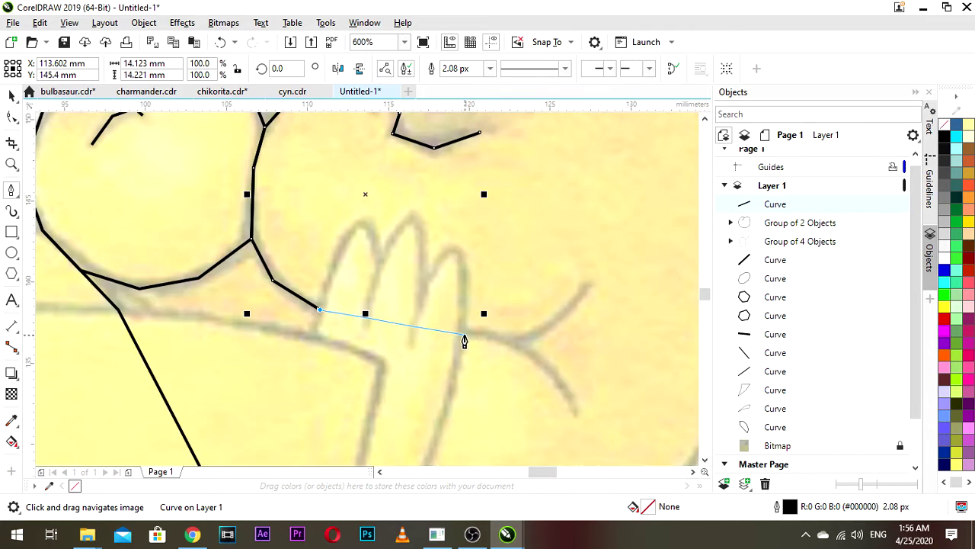
- Extend the arm curve across the foot and up along the elbow fold to its tip, reaching about 20.8 by 16.2 mm overall
click(460, 339)
scroll(488, 341, up, 1)
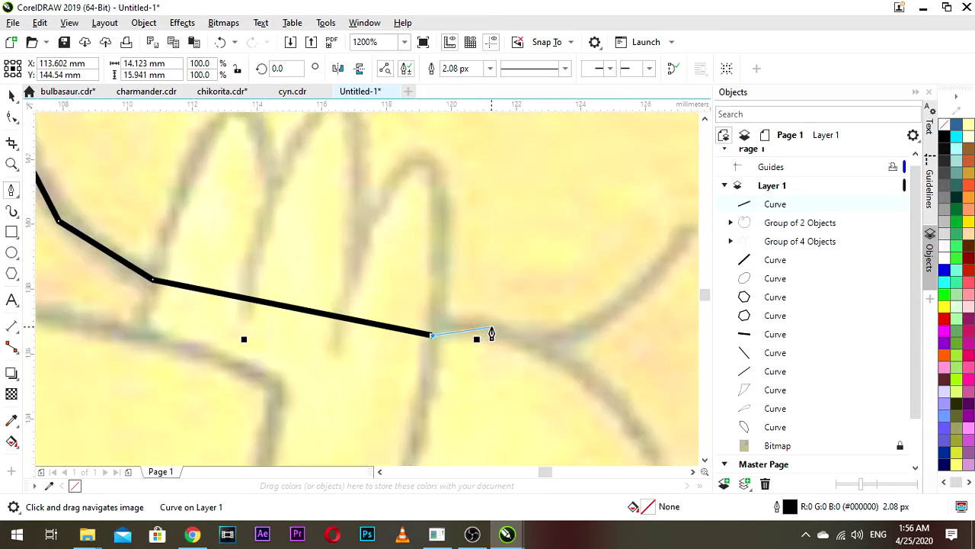
click(491, 330)
click(535, 342)
drag(604, 347, 488, 366)
click(491, 344)
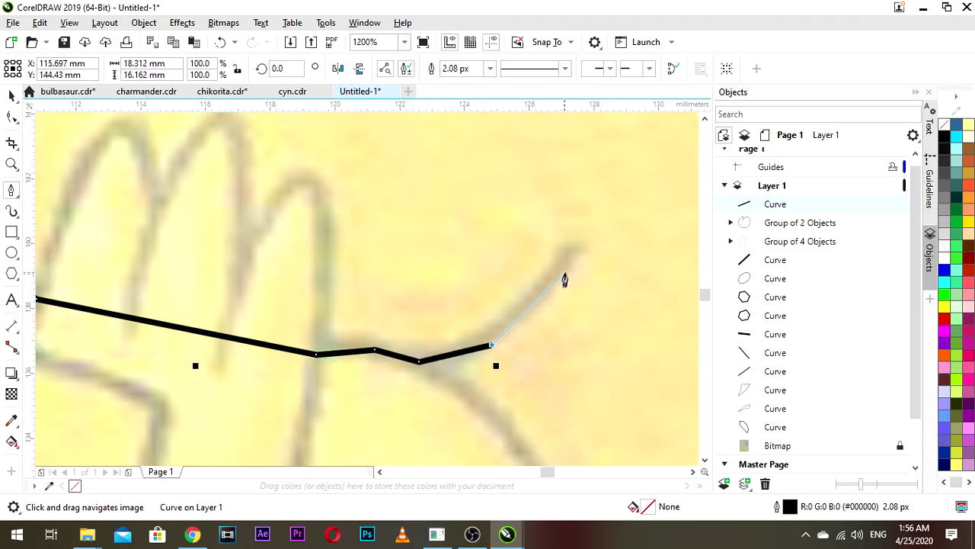
click(571, 263)
scroll(572, 263, down, 1)
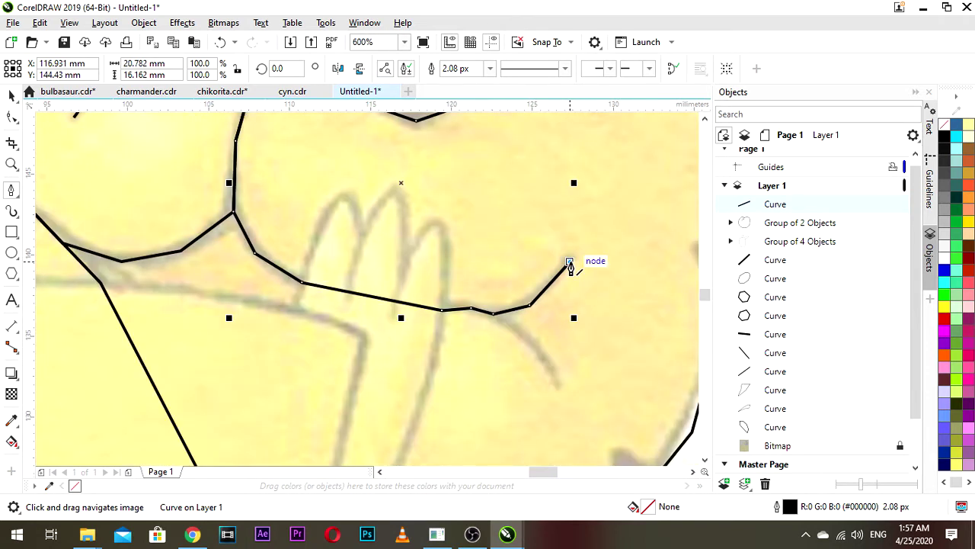
scroll(570, 262, down, 2)
drag(570, 262, 482, 302)
scroll(482, 302, up, 2)
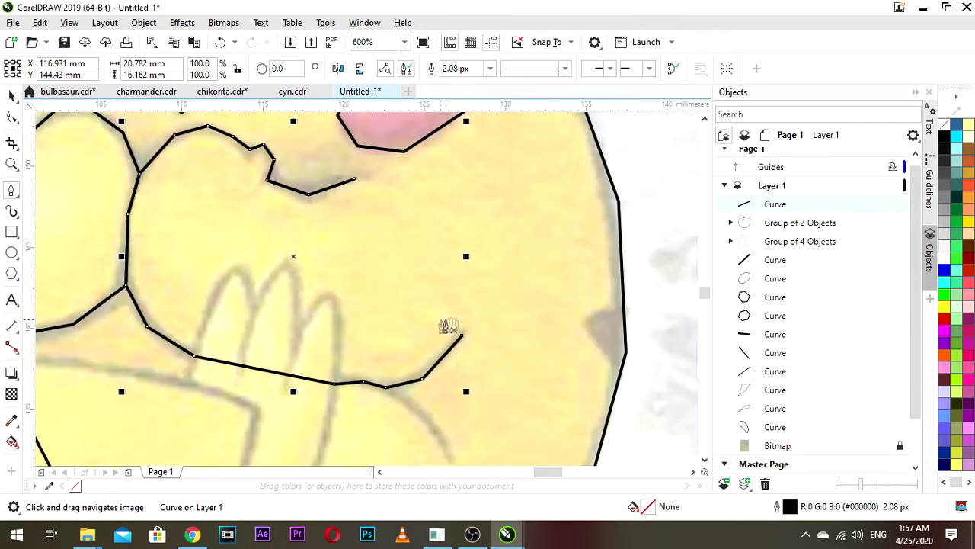
drag(434, 341, 455, 323)
scroll(451, 362, up, 1)
mouse_move(463, 369)
mouse_down()
mouse_move(487, 339)
mouse_move(470, 336)
mouse_move(463, 354)
mouse_up()
scroll(484, 319, down, 3)
scroll(492, 327, up, 1)
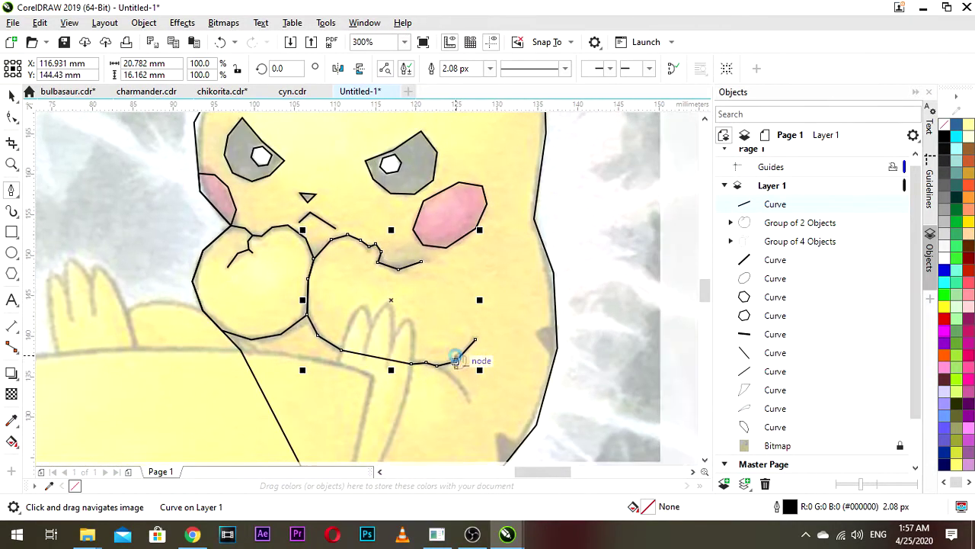
- Trace the lower branch of the elbow fold as a separate three-point line about 4 by 4.6 mm, ending on the arm curve
scroll(469, 362, up, 2)
scroll(425, 360, down, 1)
drag(342, 363, 459, 367)
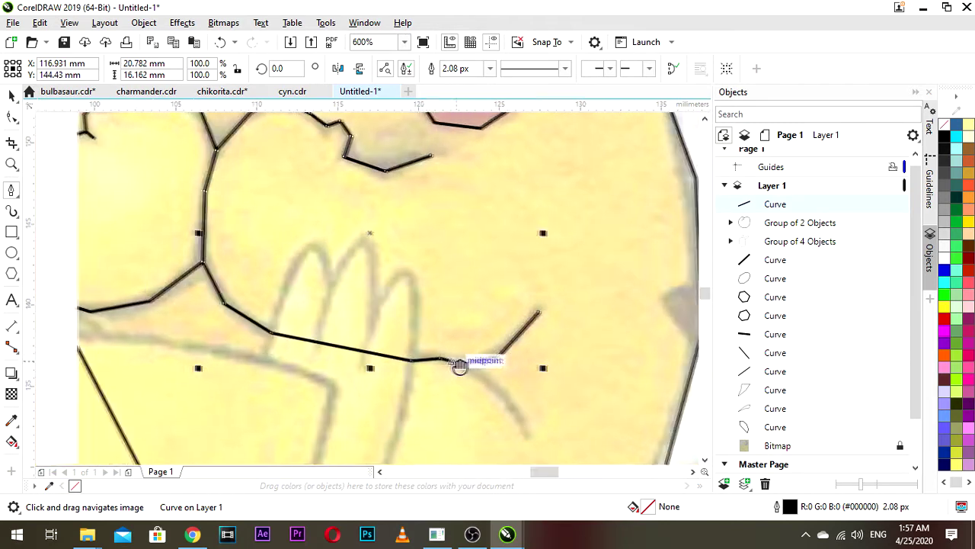
scroll(465, 361, down, 1)
scroll(499, 409, up, 2)
click(510, 396)
drag(470, 305, 479, 329)
click(468, 318)
click(387, 272)
scroll(374, 315, down, 1)
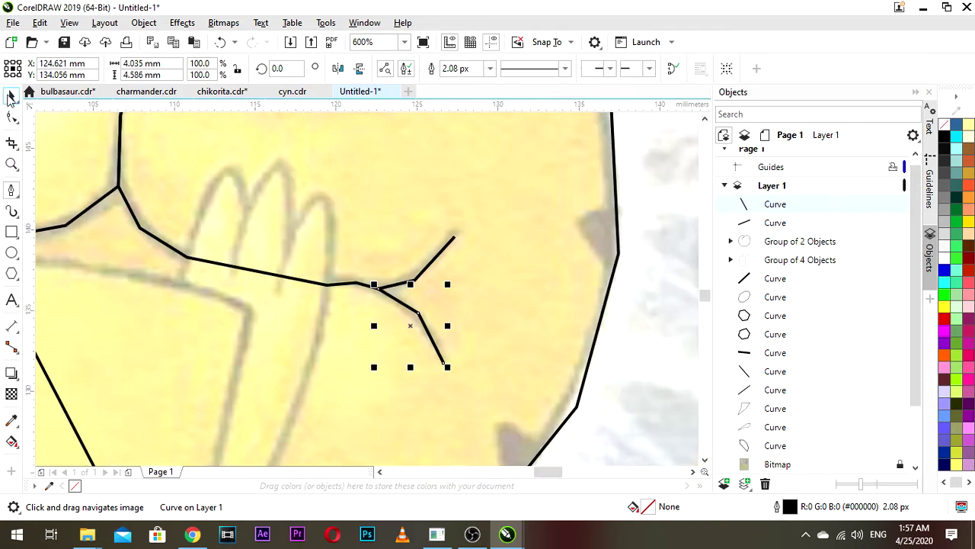
- Group the right-hand arm curve with the lower elbow-fold line
click(9, 99)
scroll(253, 204, down, 1)
click(536, 273)
drag(256, 206, 473, 348)
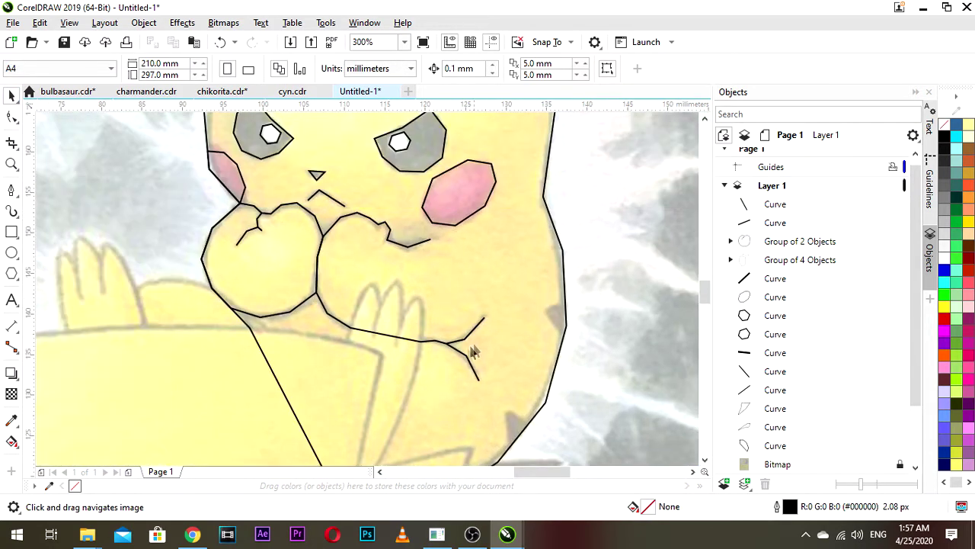
click(462, 358)
shift+click(477, 325)
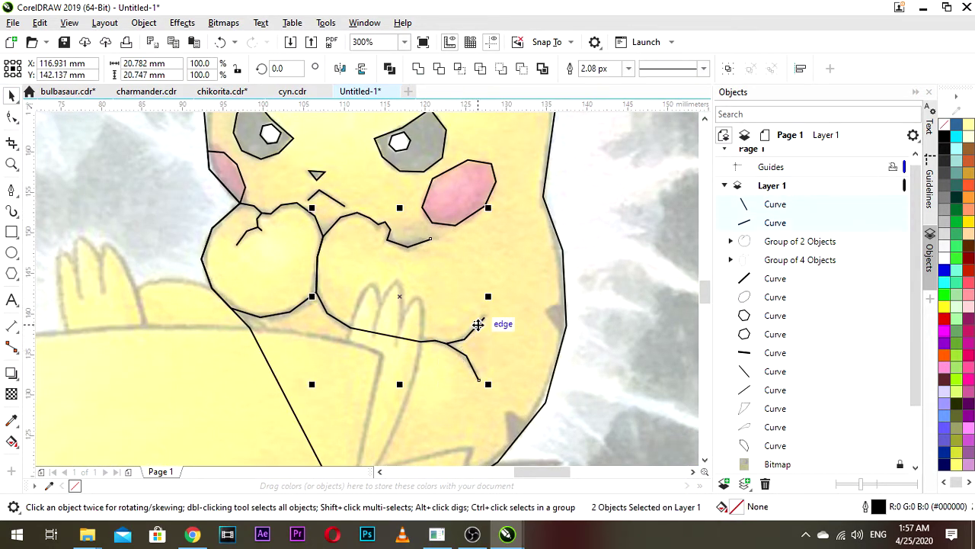
key(ctrl+g)
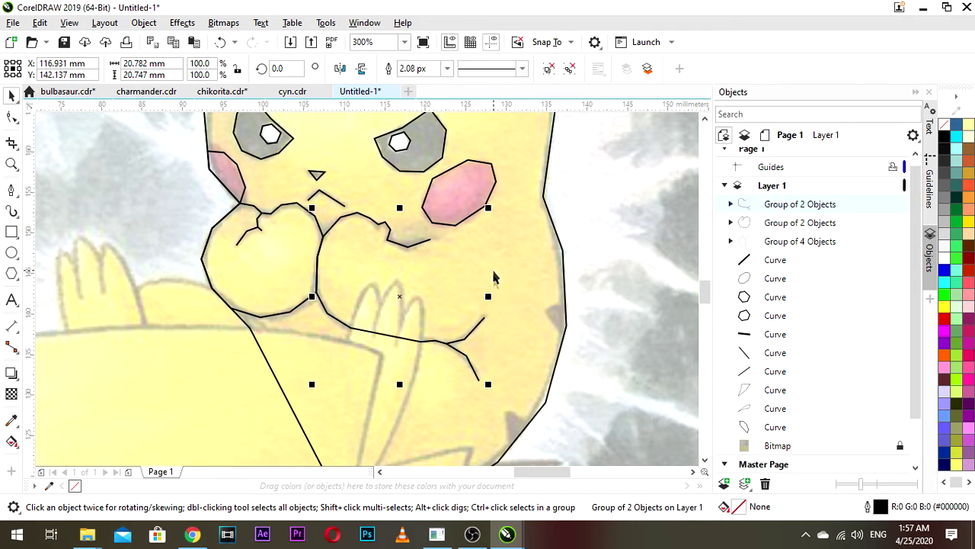
scroll(480, 320, down, 2)
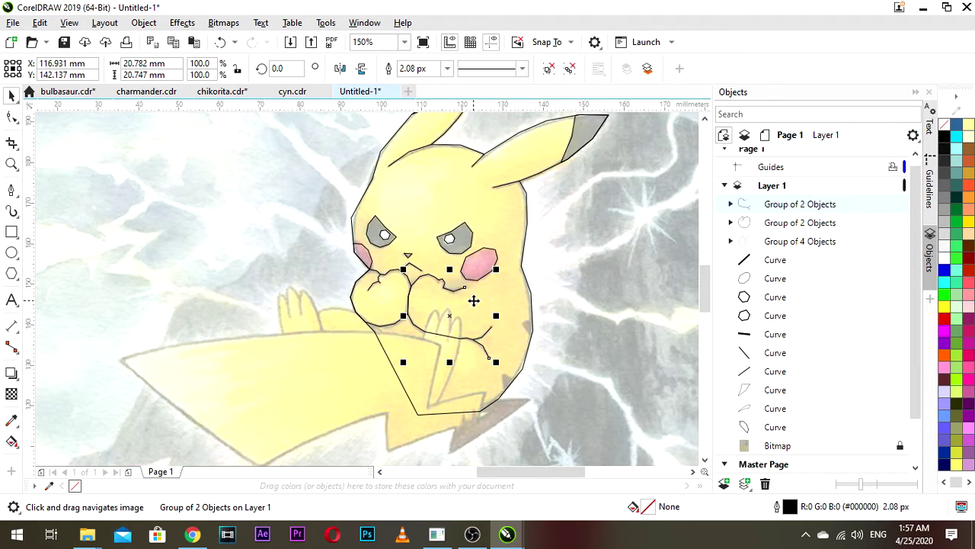
- Group the right-hand arm group with the four-object group containing the body outline and ear lines
scroll(461, 224, down, 2)
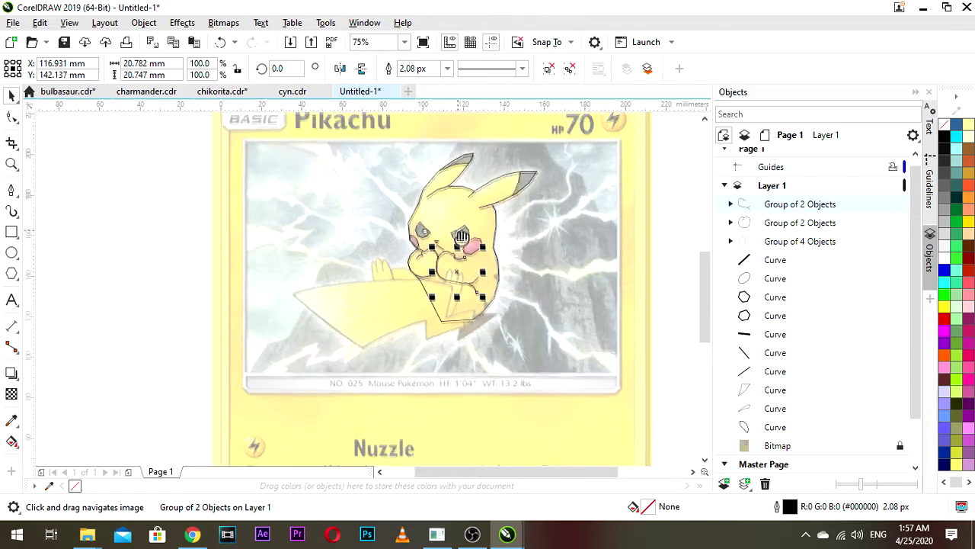
drag(457, 229, 463, 251)
click(637, 265)
scroll(489, 264, up, 1)
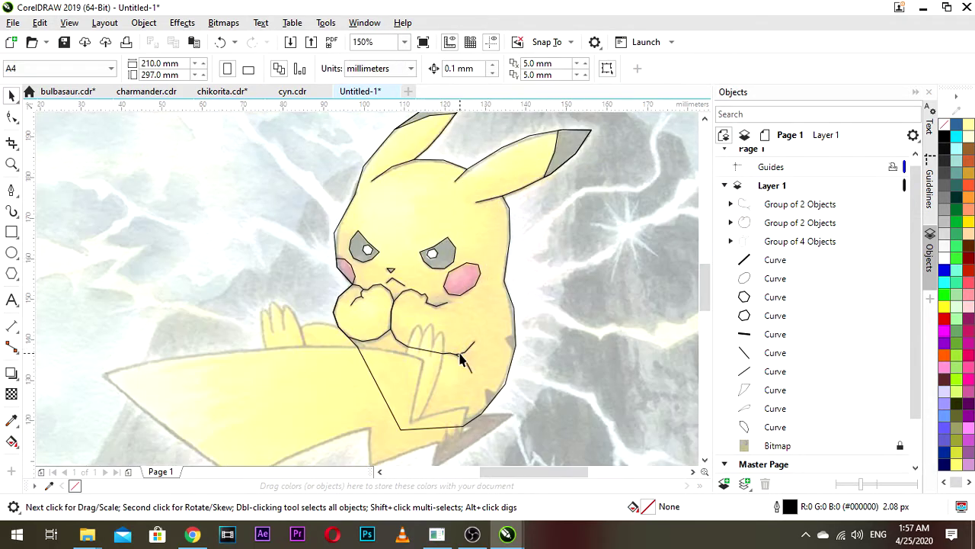
click(461, 358)
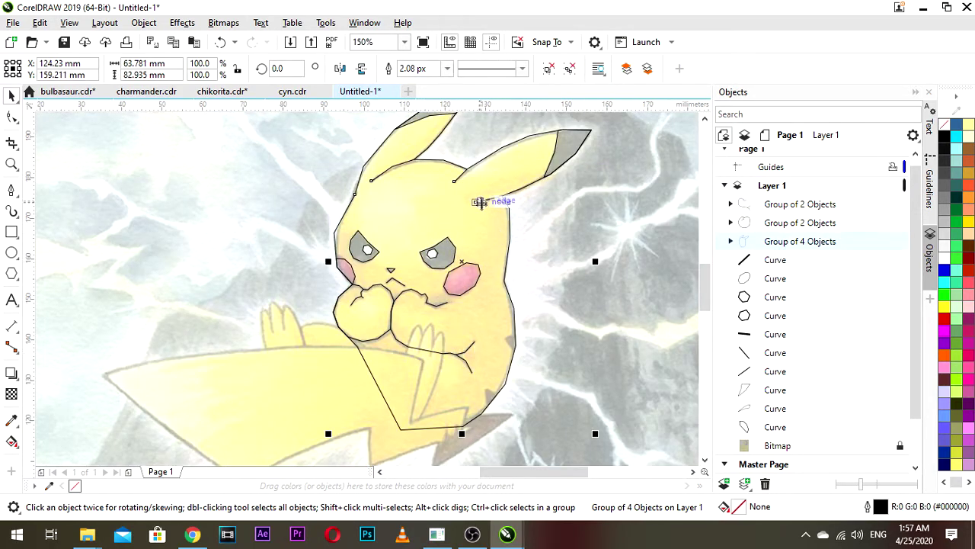
click(596, 346)
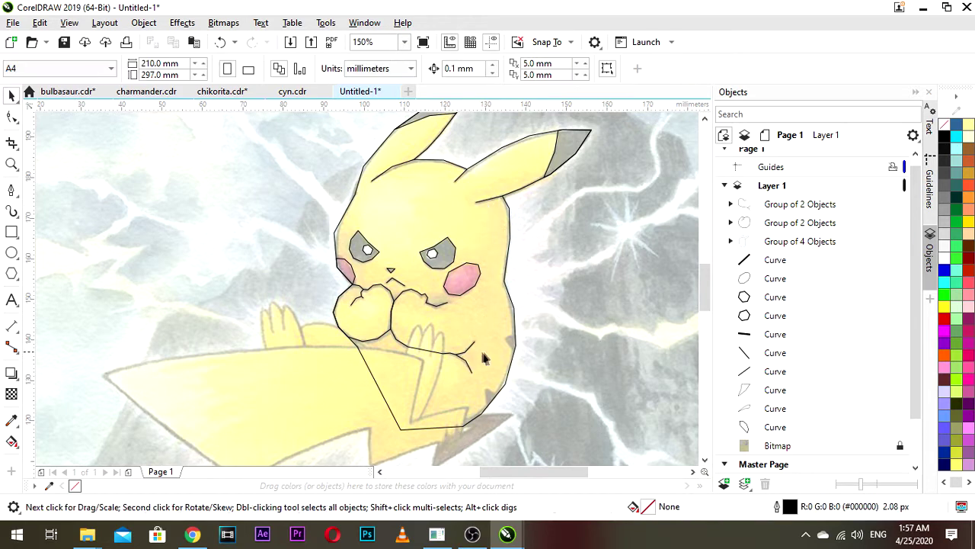
click(460, 355)
shift+click(486, 247)
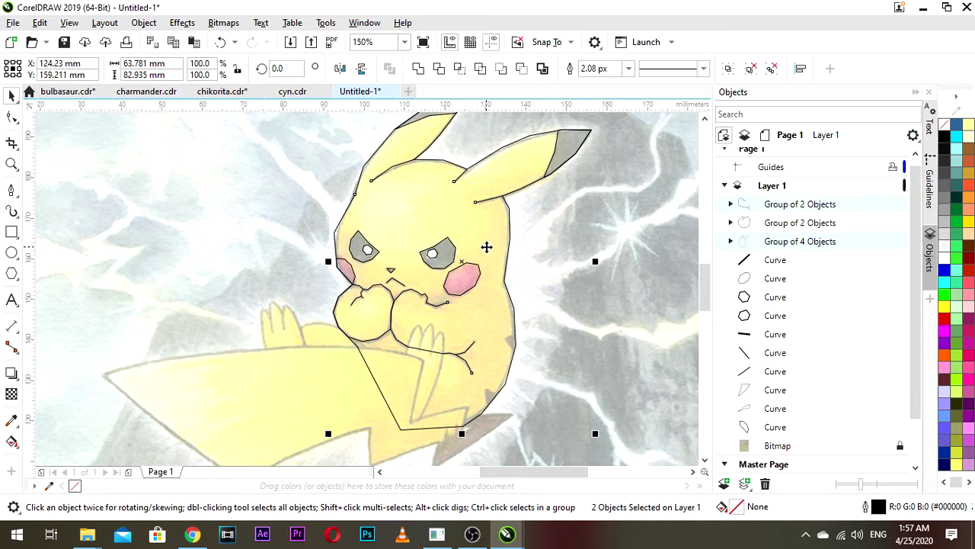
key(ctrl+g)
- Ungroup the combined arm, body and ear group completely into individual curves
scroll(486, 247, down, 2)
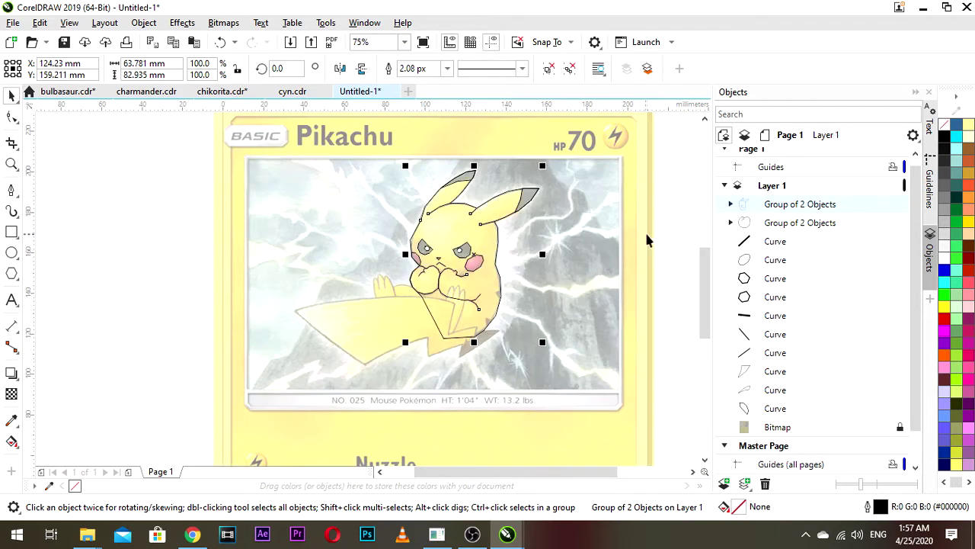
scroll(544, 272, up, 4)
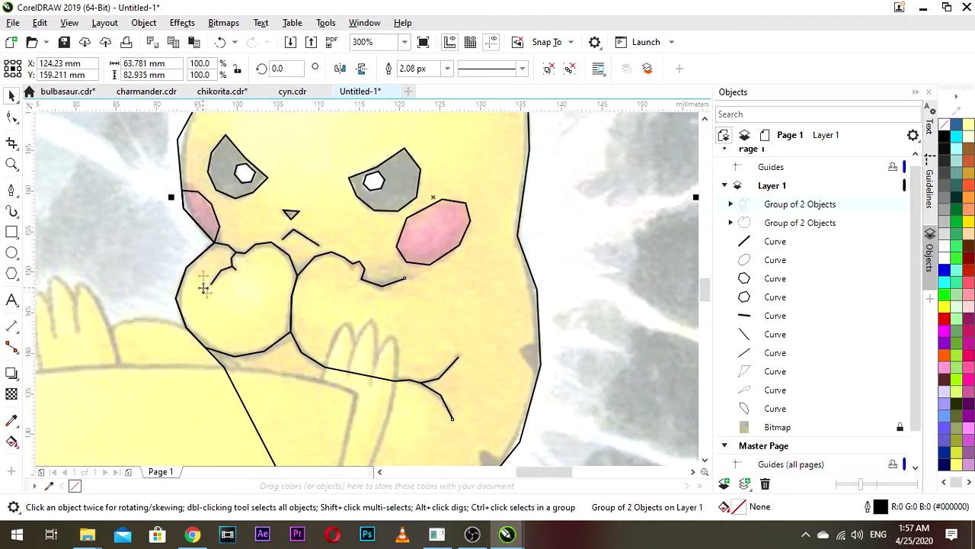
scroll(206, 285, down, 1)
click(257, 240)
click(342, 267)
click(257, 249)
click(431, 213)
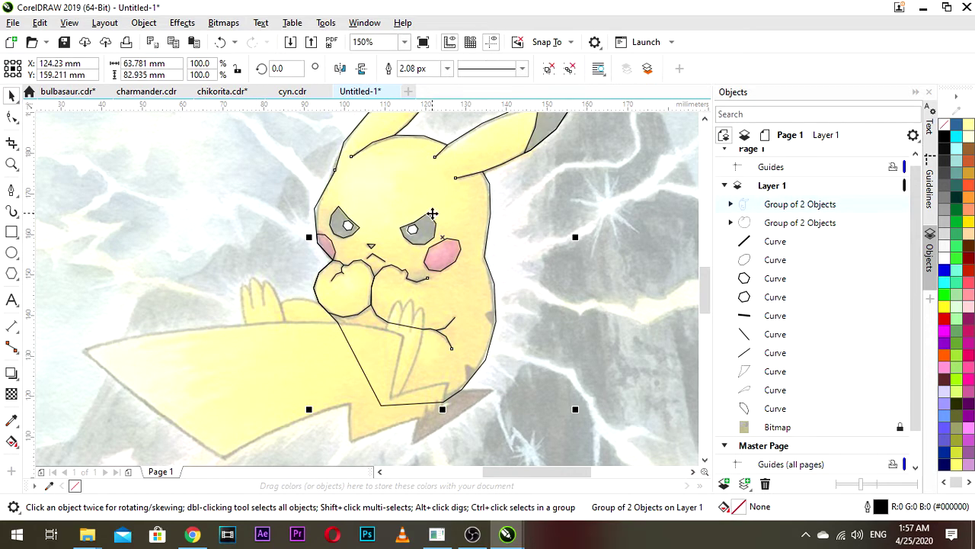
click(526, 317)
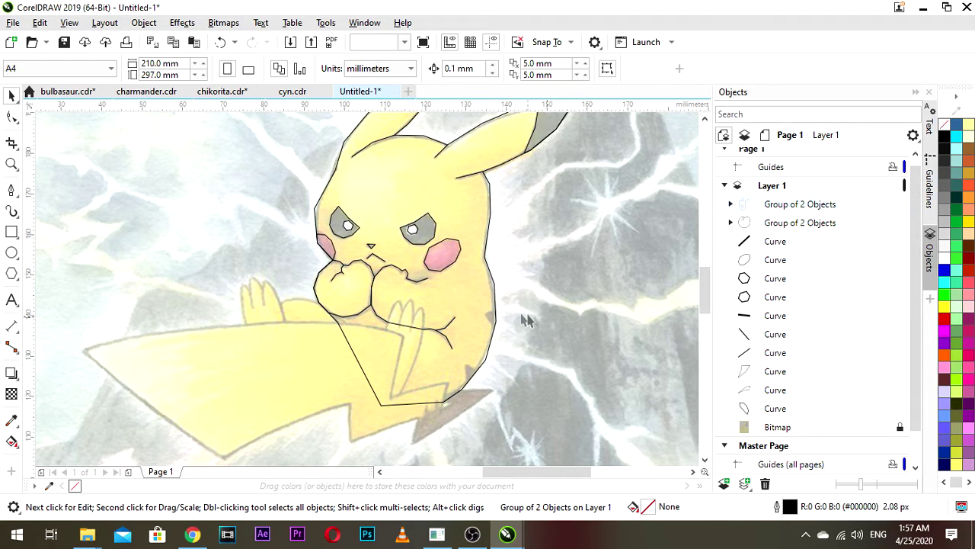
click(448, 328)
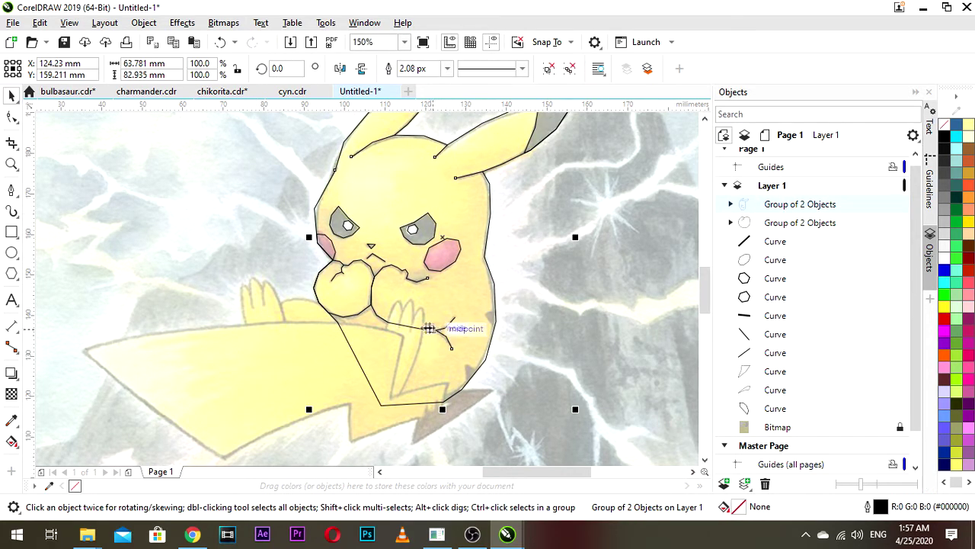
click(571, 69)
click(345, 269)
drag(346, 282, 249, 250)
key(ctrl+z)
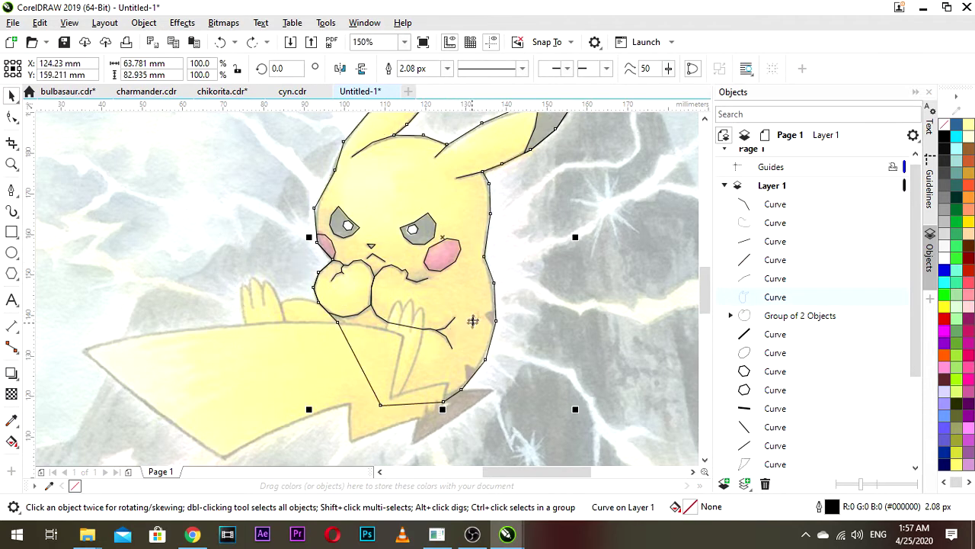
- Group the right-hand arm curve, the lower elbow-fold line and the body outline, leaving the ear lines out
click(584, 312)
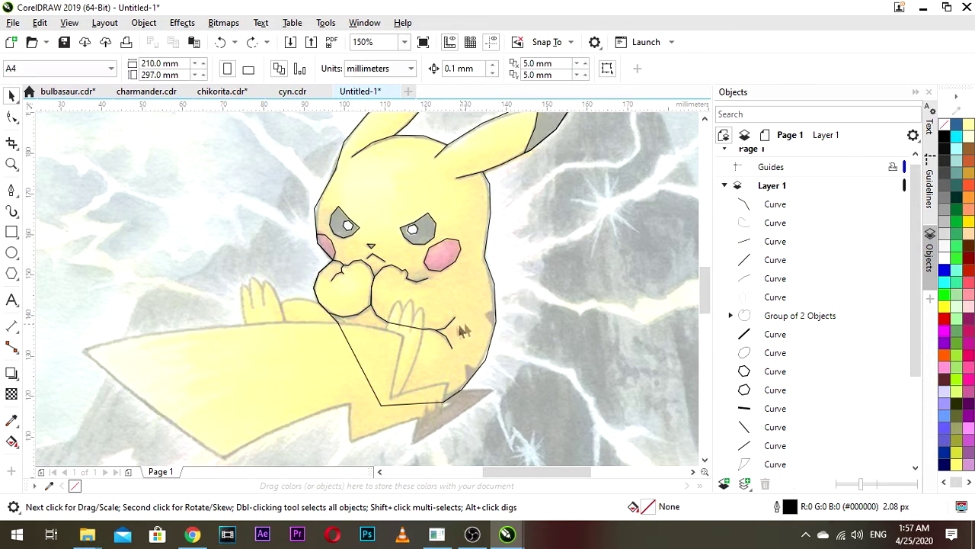
click(440, 330)
shift+click(472, 285)
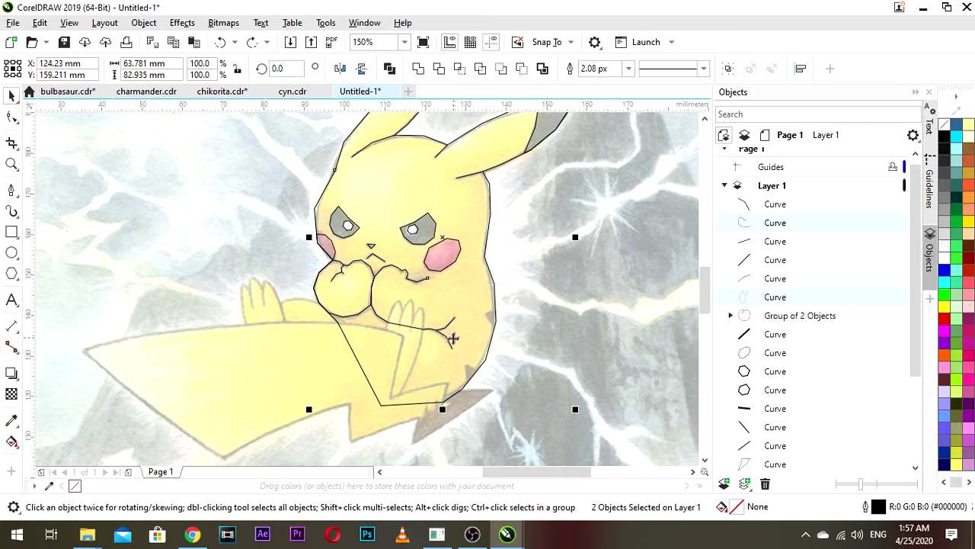
click(451, 342)
scroll(435, 327, up, 2)
shift+click(400, 340)
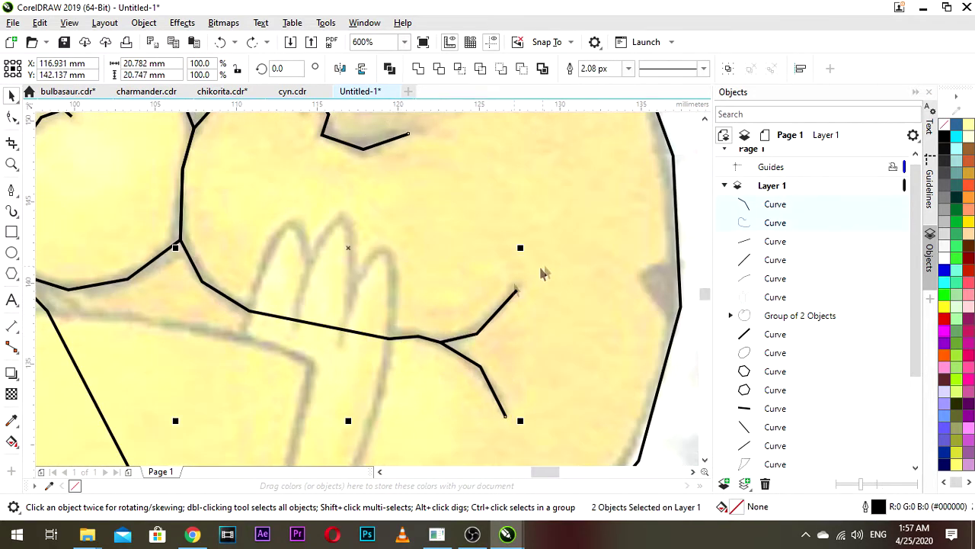
scroll(564, 229, down, 1)
scroll(564, 228, down, 2)
shift+click(571, 212)
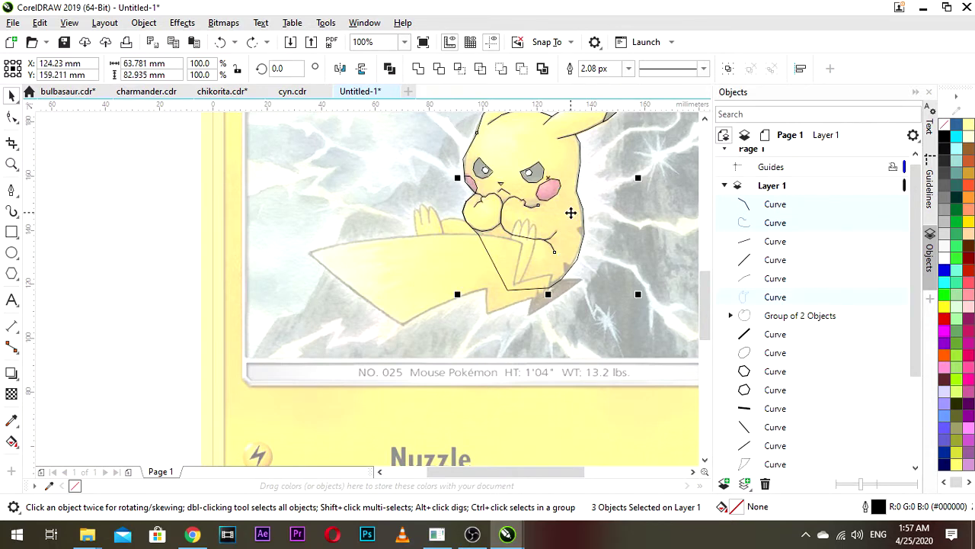
key(ctrl+g)
- Send the arm, elbow-fold and body outline group to the back of the layer
drag(629, 230, 607, 278)
click(607, 278)
click(469, 266)
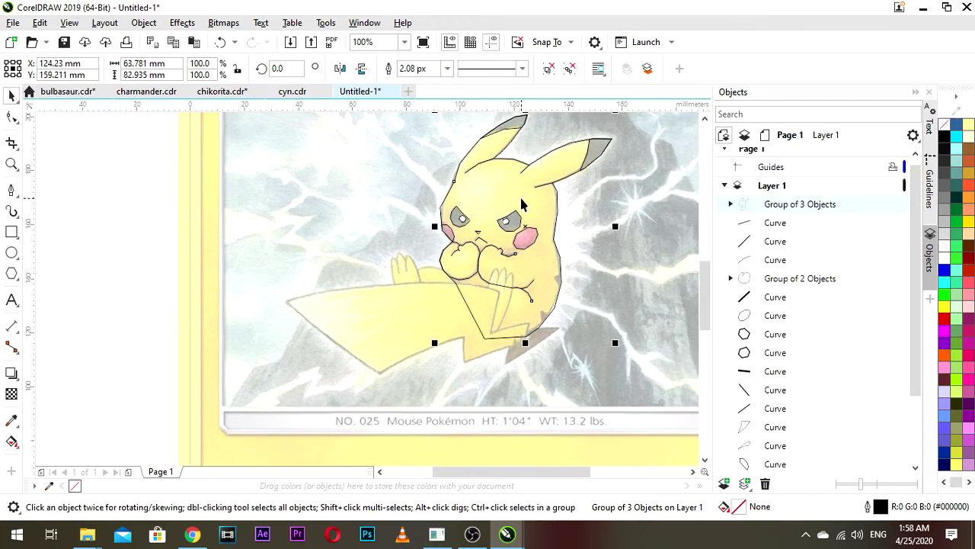
key(shift+Page_Down)
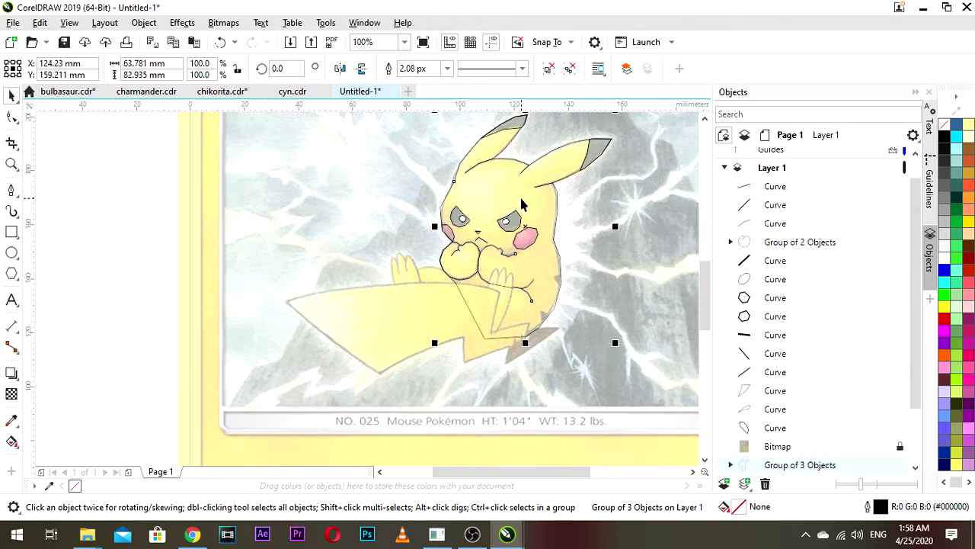
click(180, 261)
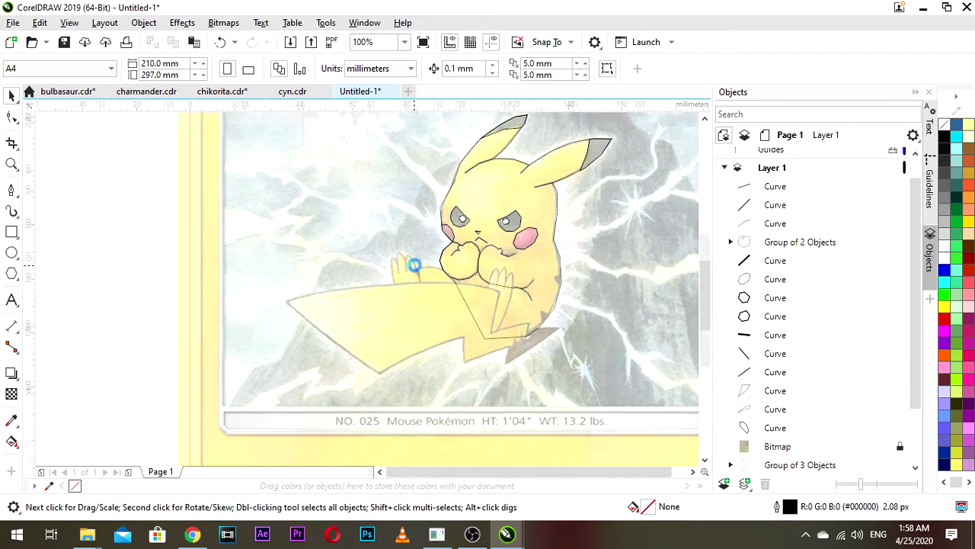
- Unlock the Pikachu card bitmap and send it to the back of the layer, behind the body group
scroll(414, 266, down, 1)
drag(408, 276, 389, 297)
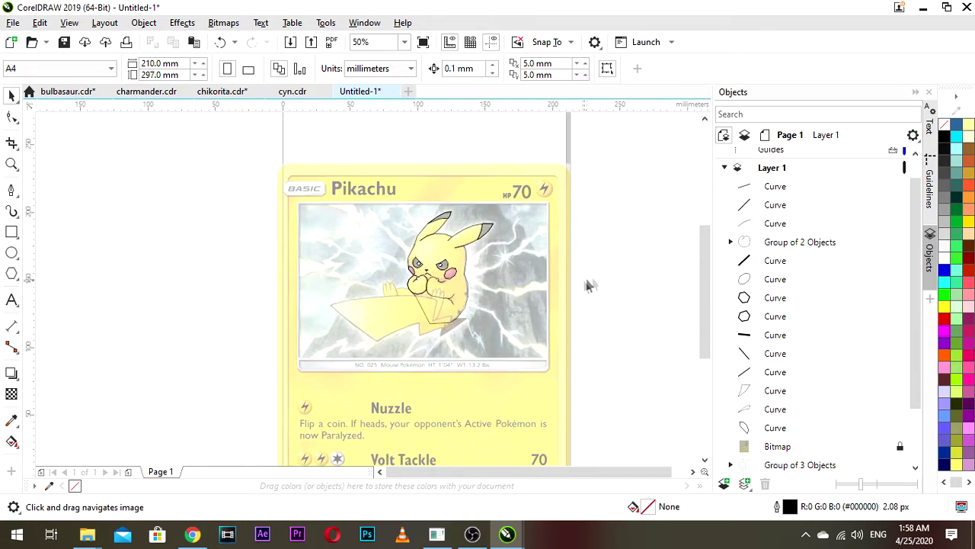
scroll(435, 294, up, 2)
drag(477, 338, 431, 333)
scroll(457, 318, up, 1)
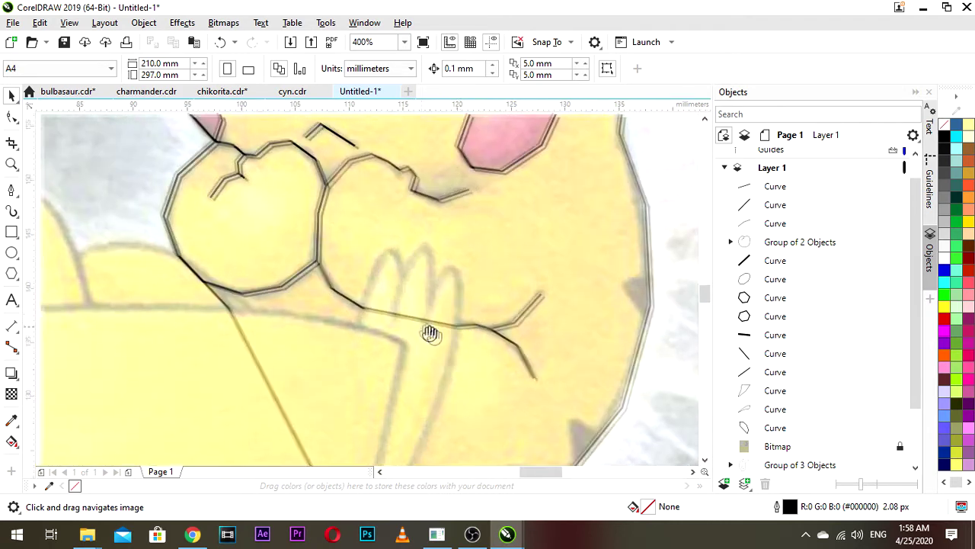
scroll(431, 334, down, 3)
right_click(481, 289)
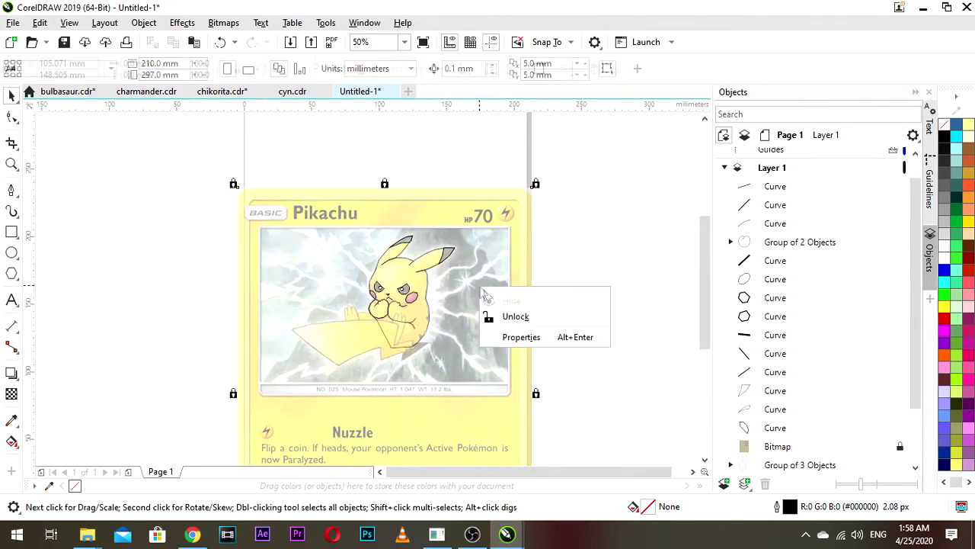
click(507, 317)
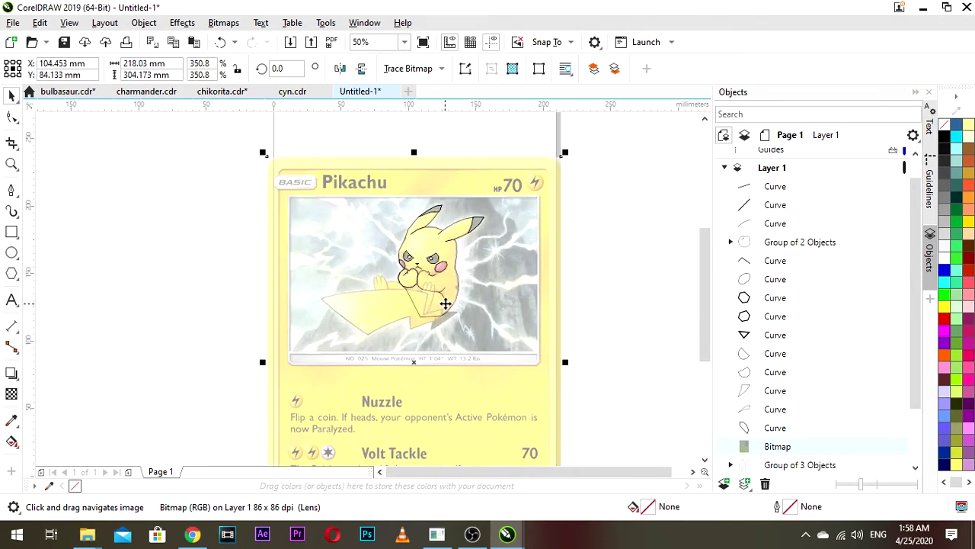
key(shift+Page_Down)
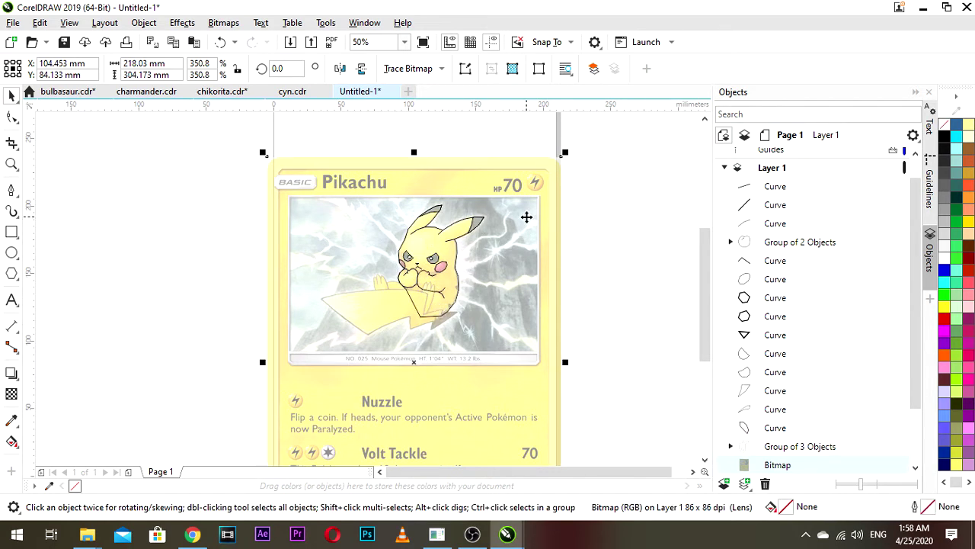
- Lock the Pikachu card bitmap in place and clear the selection
right_click(532, 278)
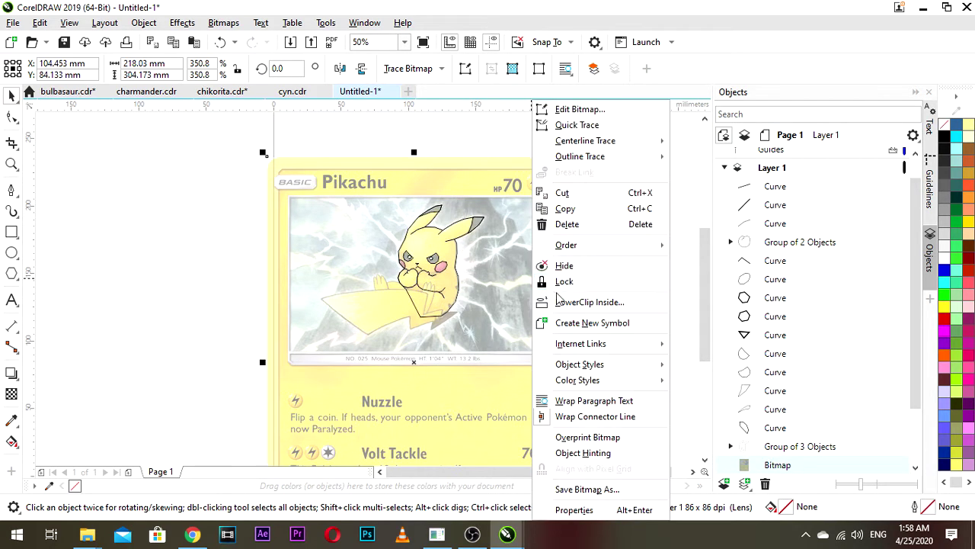
click(573, 283)
click(604, 287)
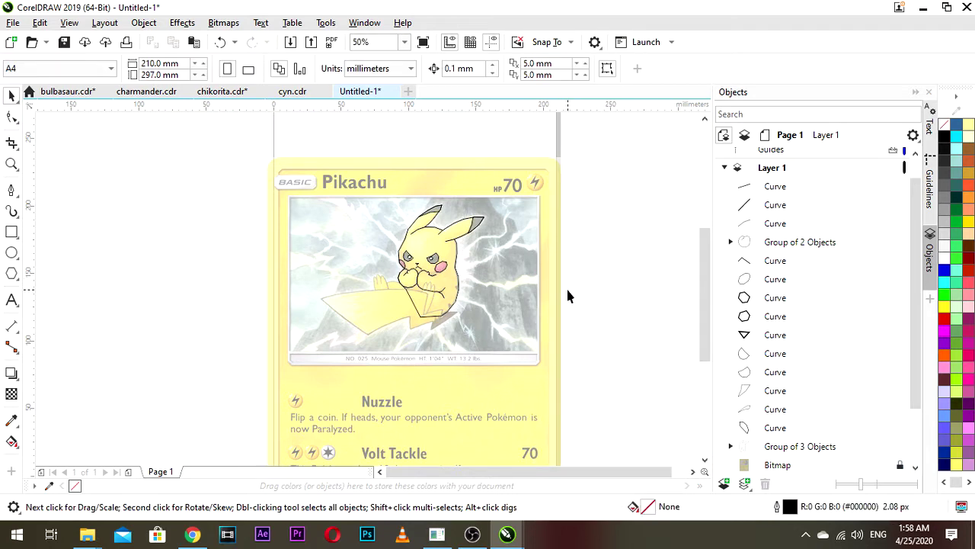
- Examine the layer's stacking order and inspect the traced paws, arm and body outline against the untraced foot and tail
scroll(785, 262, down, 1)
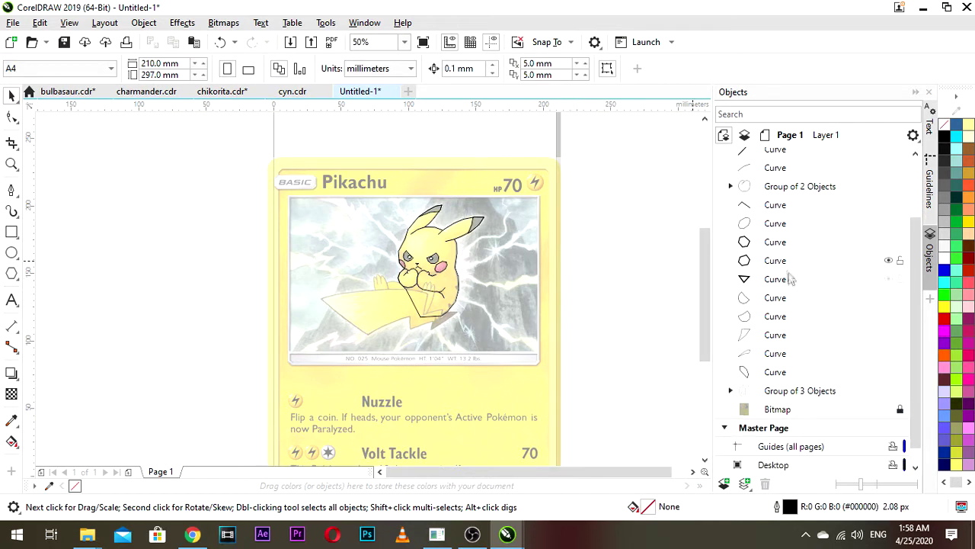
scroll(793, 285, up, 2)
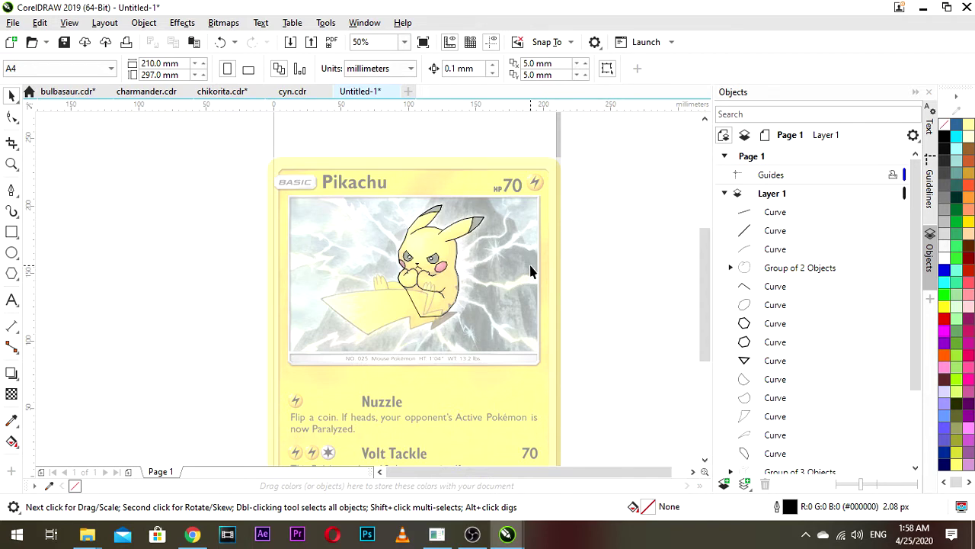
scroll(480, 284, up, 2)
drag(409, 324, 457, 301)
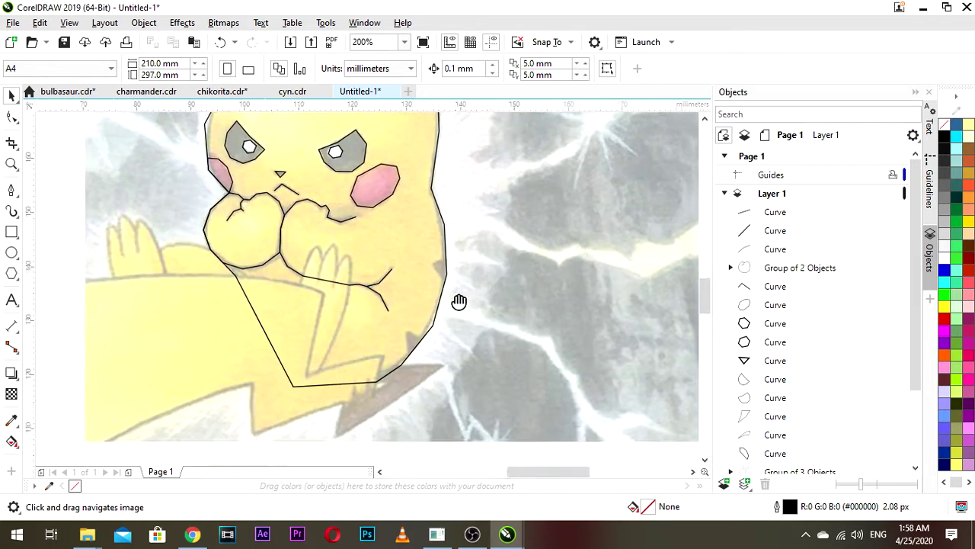
scroll(454, 298, down, 1)
drag(425, 335, 457, 323)
scroll(456, 323, down, 1)
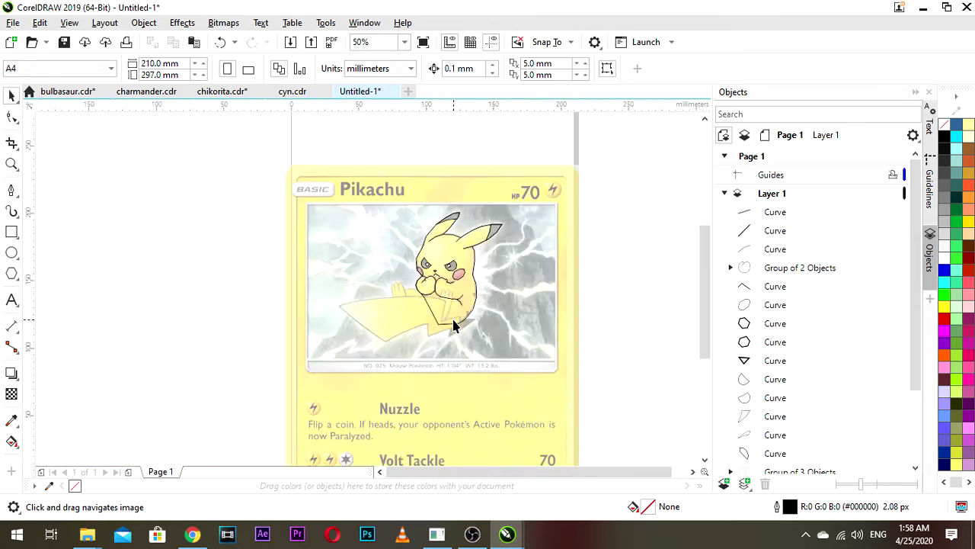
scroll(444, 339, up, 1)
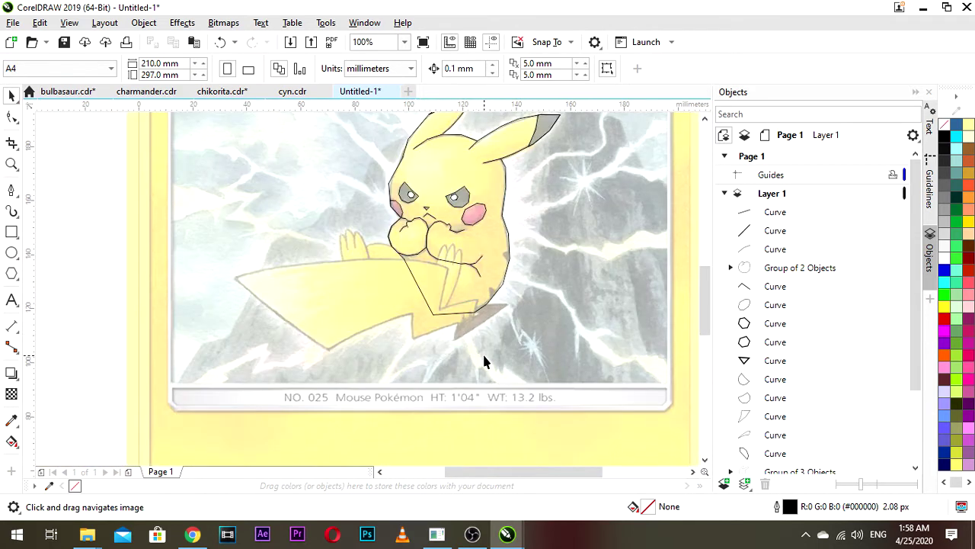
drag(484, 356, 485, 355)
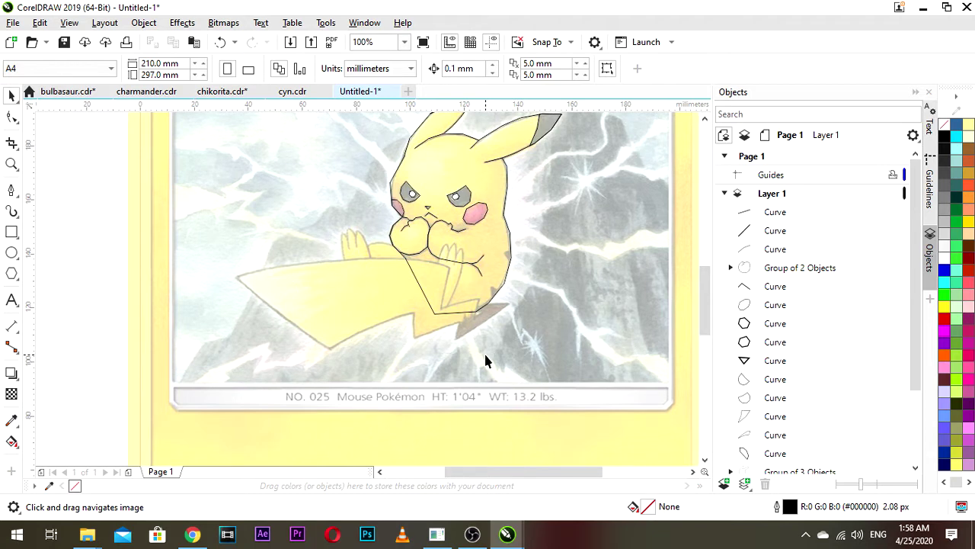
scroll(515, 358, down, 1)
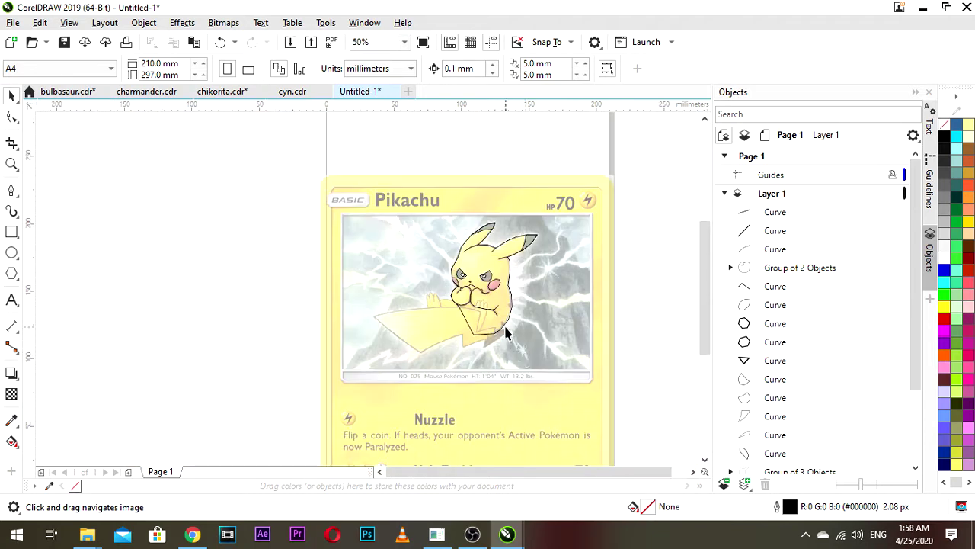
scroll(507, 333, up, 2)
drag(442, 319, 466, 320)
scroll(459, 317, down, 1)
scroll(500, 326, down, 1)
scroll(467, 322, up, 2)
scroll(521, 303, up, 1)
drag(527, 315, 475, 336)
scroll(458, 270, down, 1)
drag(450, 288, 456, 271)
scroll(455, 274, up, 1)
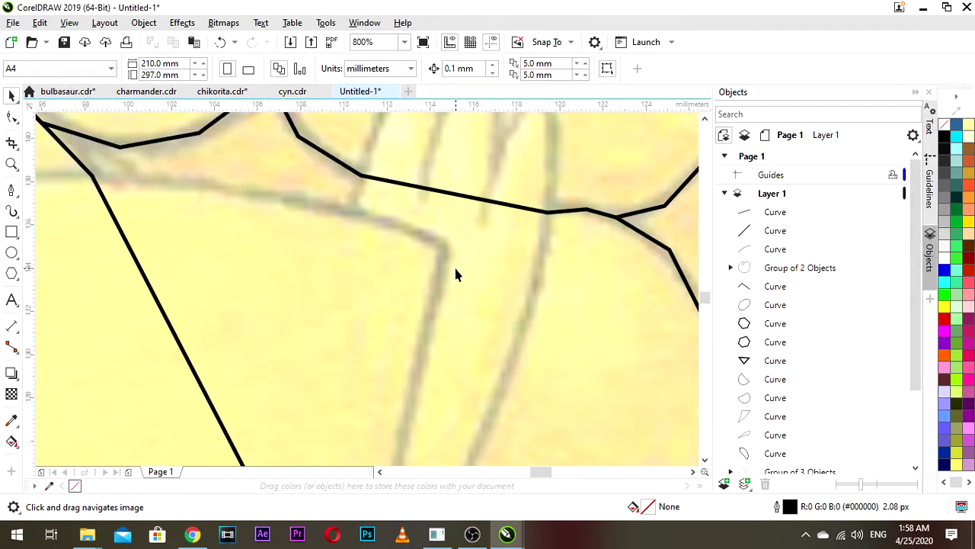
scroll(455, 282, down, 3)
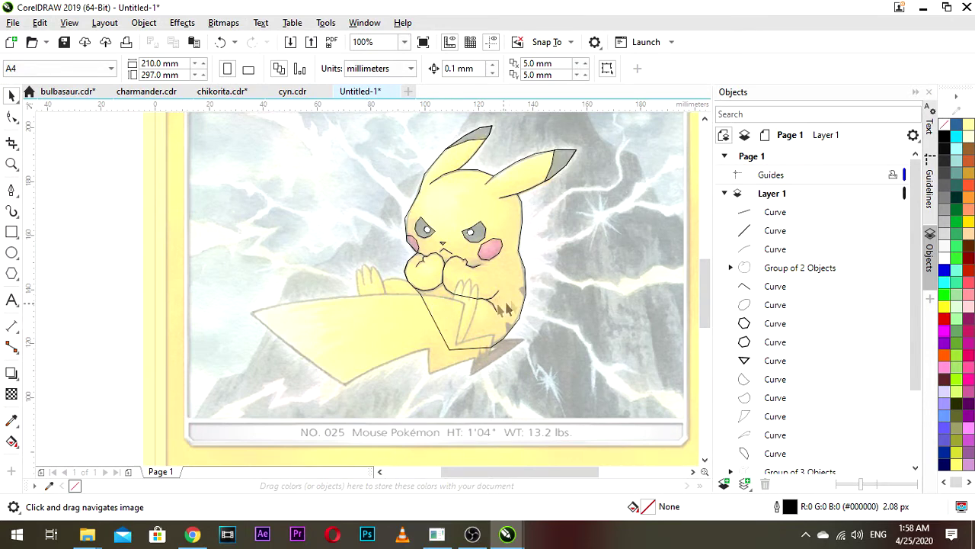
scroll(495, 302, up, 2)
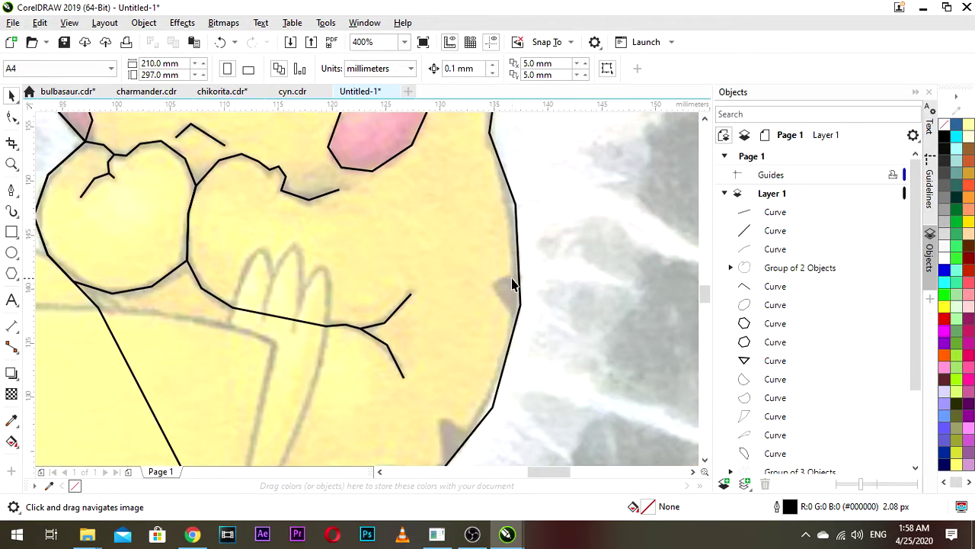
- Inspect the body outline's lower edge and the reference foot and tail overlapping it at several magnifications
scroll(521, 313, down, 1)
drag(495, 358, 508, 324)
scroll(498, 348, up, 1)
drag(450, 367, 525, 351)
scroll(515, 321, down, 1)
scroll(541, 296, down, 1)
drag(518, 298, 516, 311)
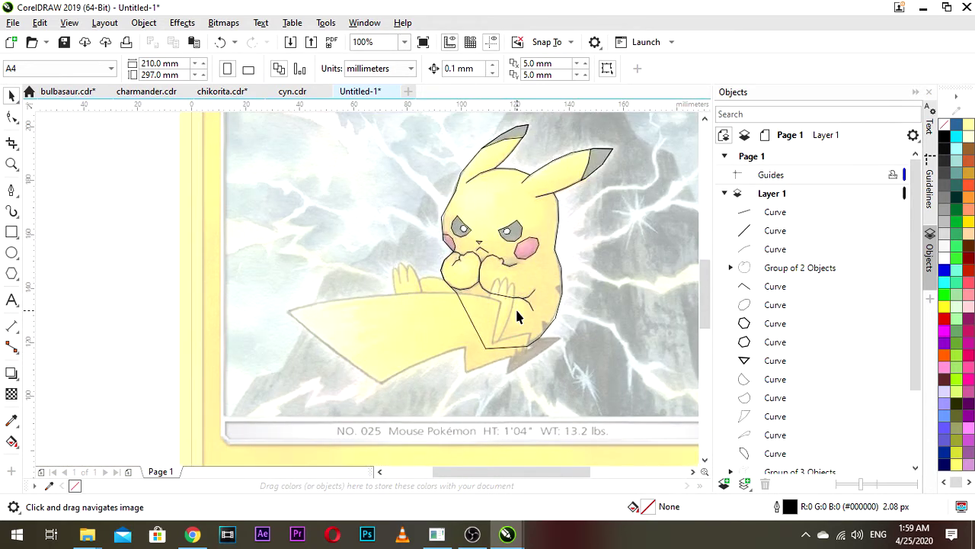
scroll(540, 293, up, 1)
drag(495, 322, 479, 335)
scroll(520, 287, up, 2)
scroll(491, 291, down, 2)
mouse_move(495, 294)
mouse_down()
mouse_move(496, 309)
mouse_move(504, 297)
mouse_move(485, 310)
mouse_move(493, 295)
mouse_up()
scroll(493, 309, down, 1)
scroll(506, 281, up, 1)
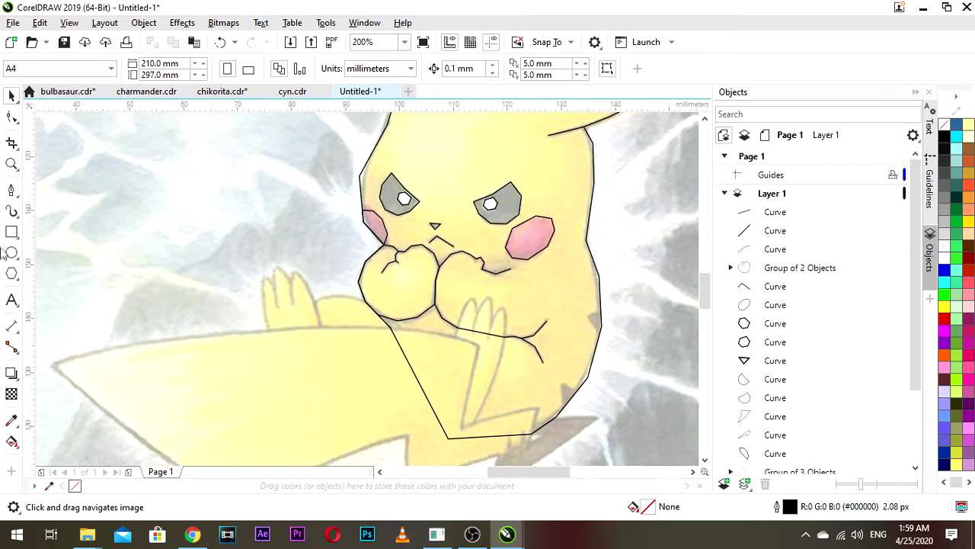
click(12, 190)
scroll(488, 357, up, 1)
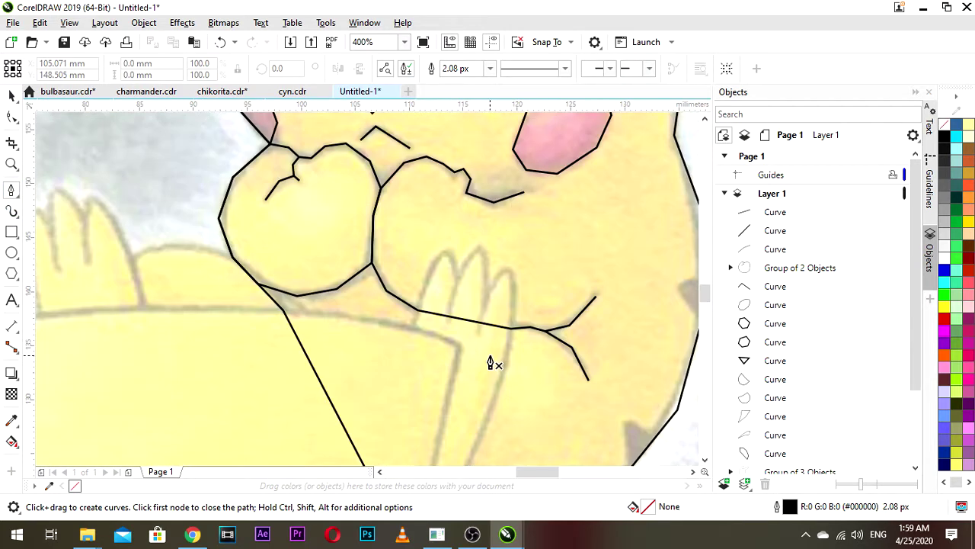
scroll(514, 231, up, 1)
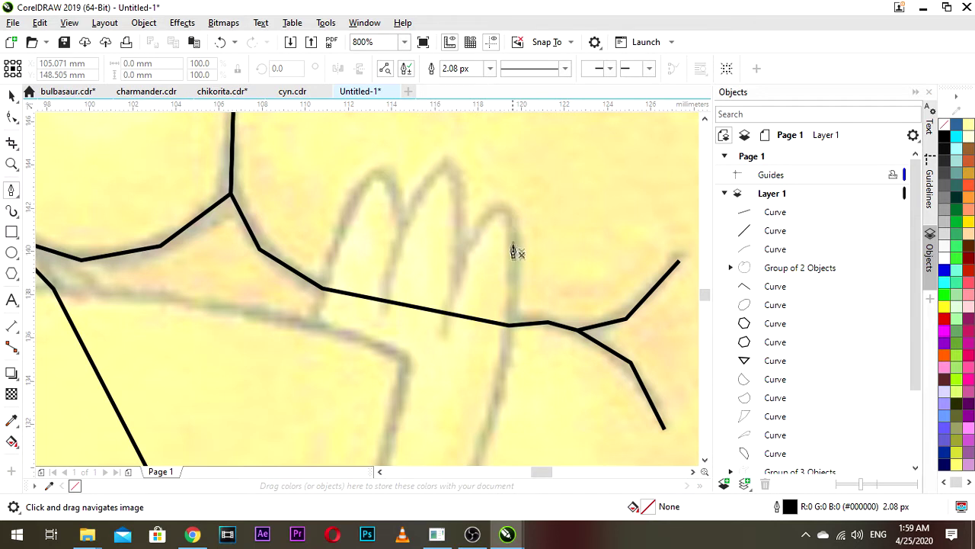
click(516, 260)
click(505, 210)
click(470, 249)
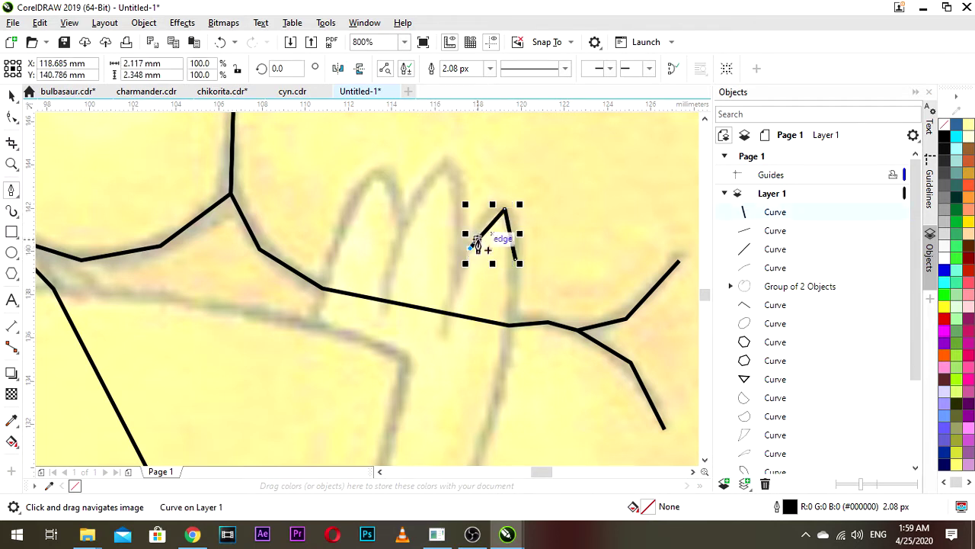
key(ctrl+z)
key(ctrl+z)
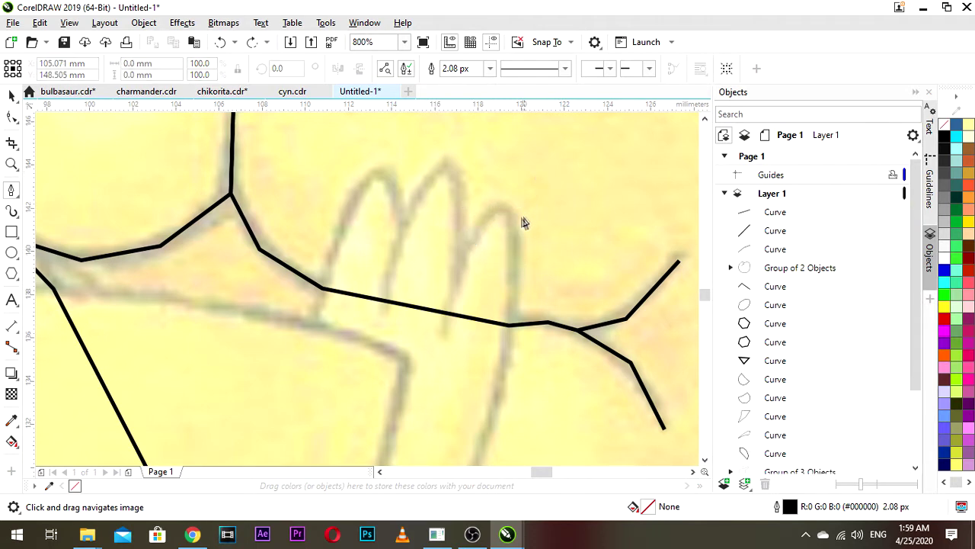
- Start a straight-segment Pen tool outline of the foot below the arm, tracing its right toe about 5 mm tall down to the first toe crease
scroll(515, 241, up, 2)
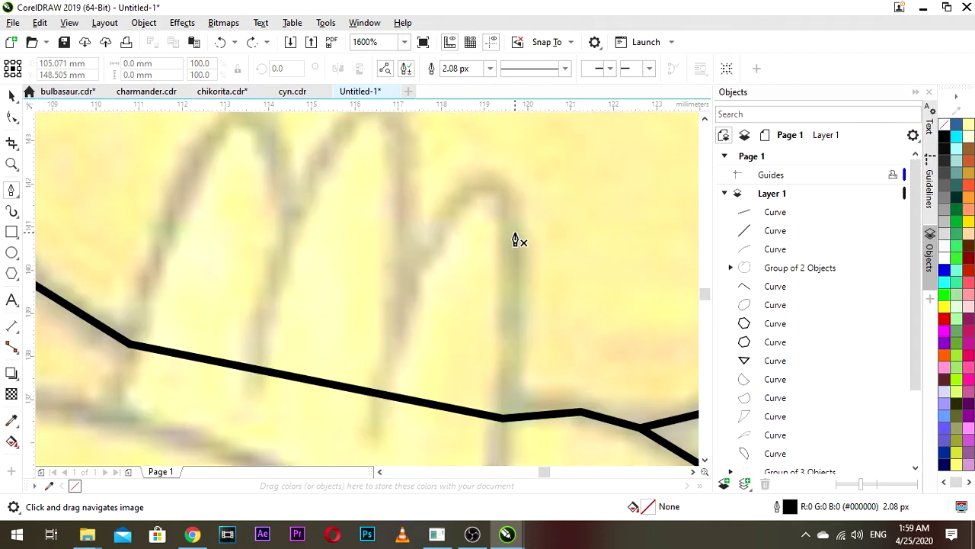
click(515, 303)
click(512, 231)
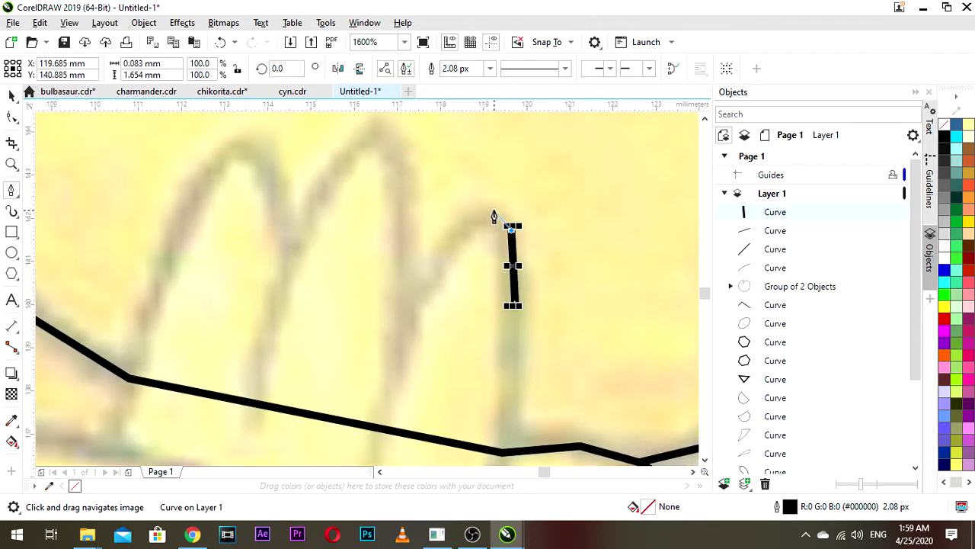
click(488, 205)
click(459, 230)
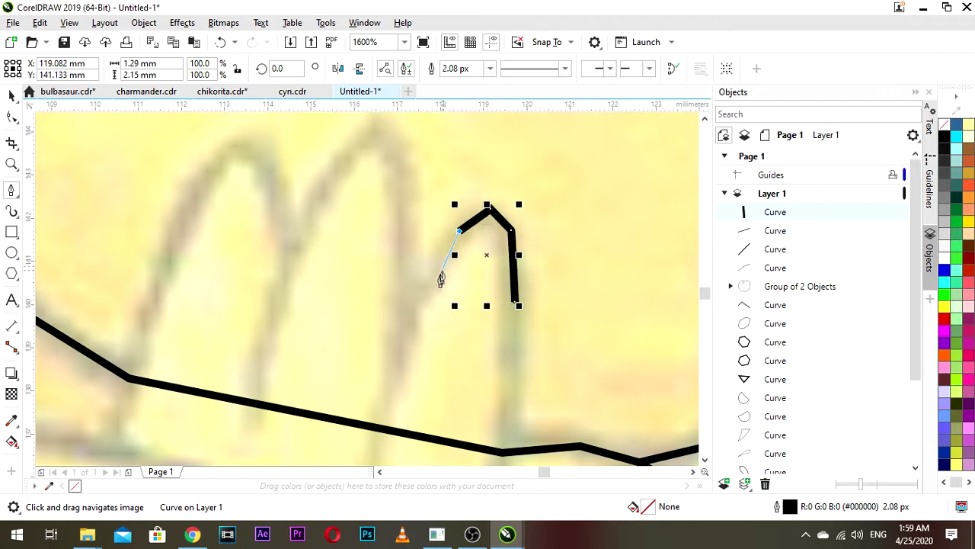
click(411, 313)
scroll(412, 315, down, 1)
drag(411, 319, 451, 253)
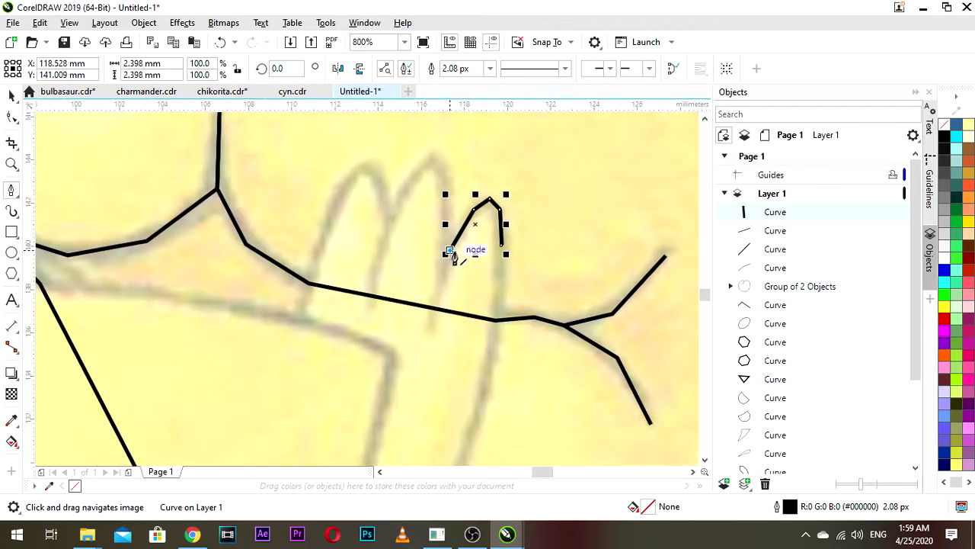
click(431, 307)
- Continue the foot outline up and around the middle toe, about 6.6 mm tall, and down into the second toe crease
scroll(446, 240, up, 1)
click(447, 252)
drag(454, 196, 452, 245)
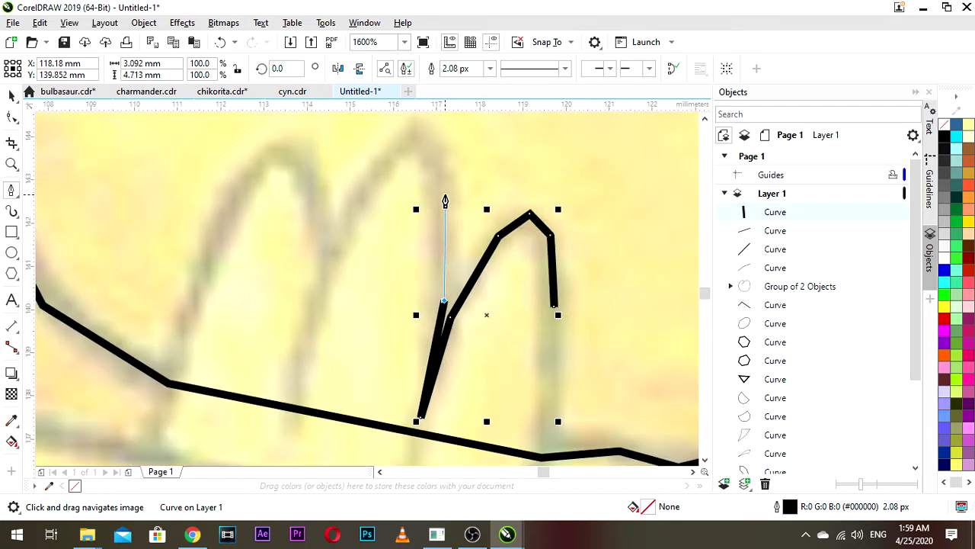
click(446, 180)
click(414, 132)
click(362, 168)
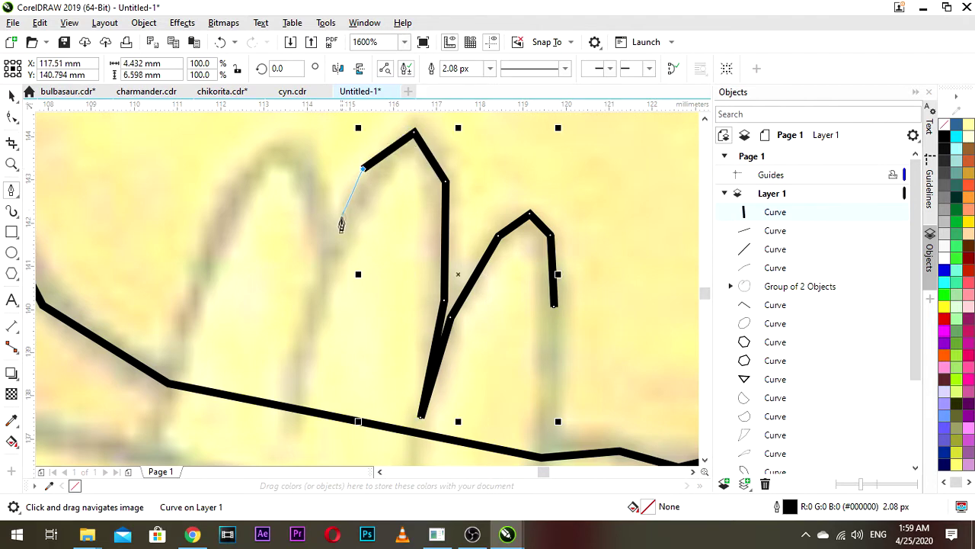
click(337, 232)
click(301, 364)
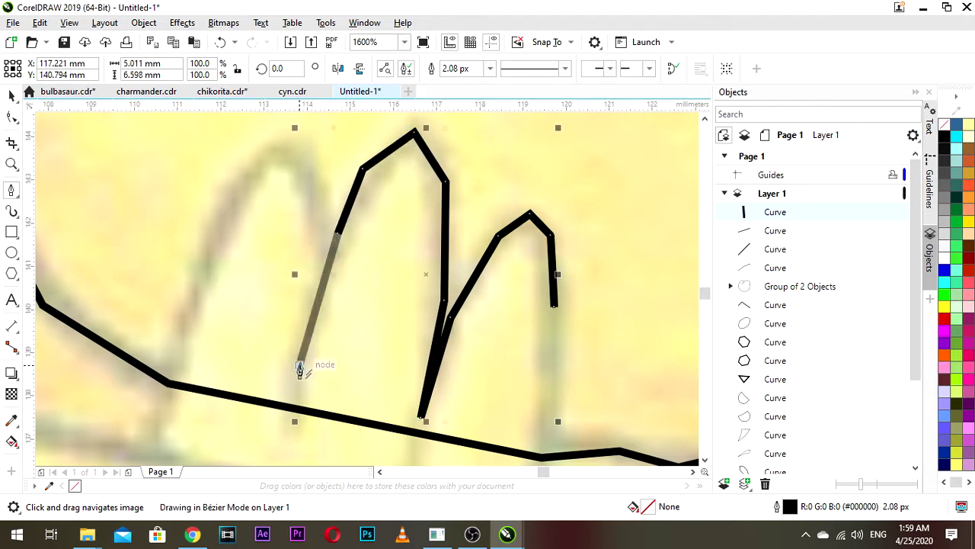
- Trace the foot's left toe from the second crease over its tip and down its outer side
click(320, 236)
drag(319, 213, 412, 207)
scroll(355, 246, down, 1)
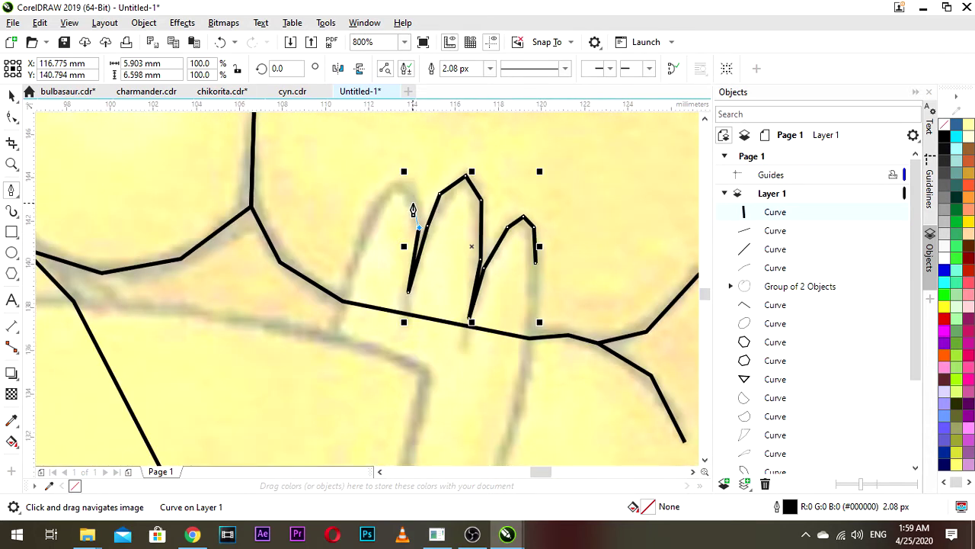
scroll(413, 208, up, 1)
click(412, 194)
click(378, 164)
click(344, 197)
drag(338, 253, 364, 229)
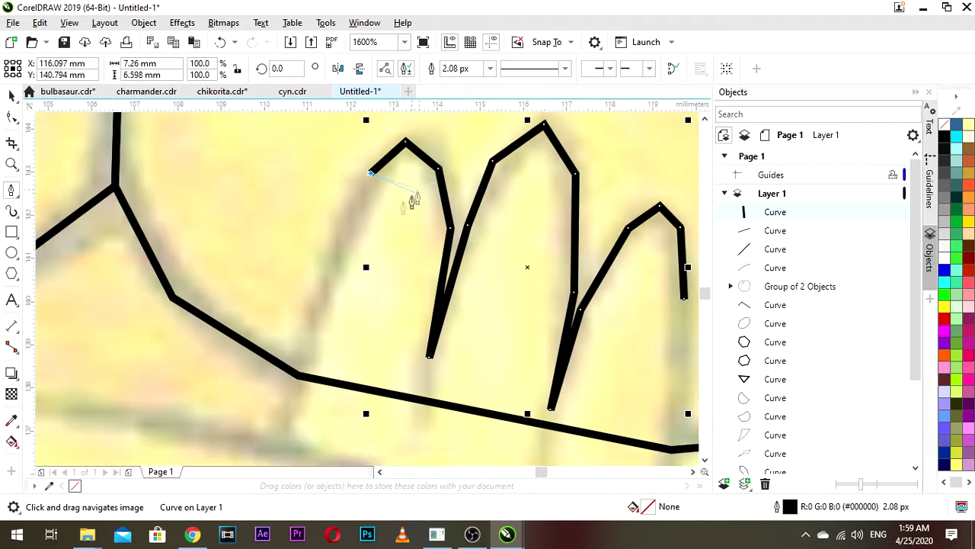
click(342, 232)
scroll(328, 274, down, 1)
drag(327, 274, 428, 183)
scroll(428, 183, up, 1)
scroll(419, 207, down, 1)
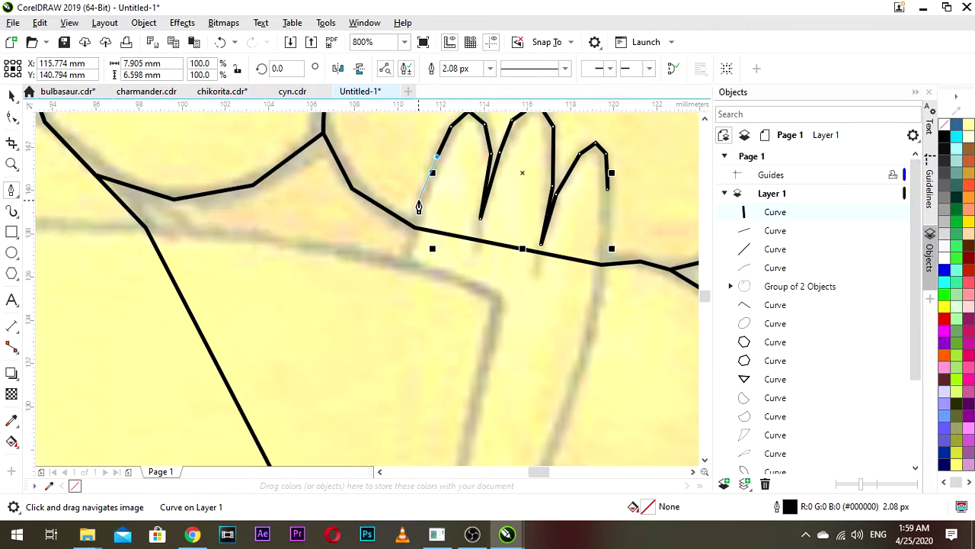
- Extend the foot outline straight down its left side past the body's lower corner and around the pointed heel
click(415, 228)
click(403, 285)
drag(400, 294, 485, 87)
scroll(478, 127, down, 1)
scroll(473, 176, down, 1)
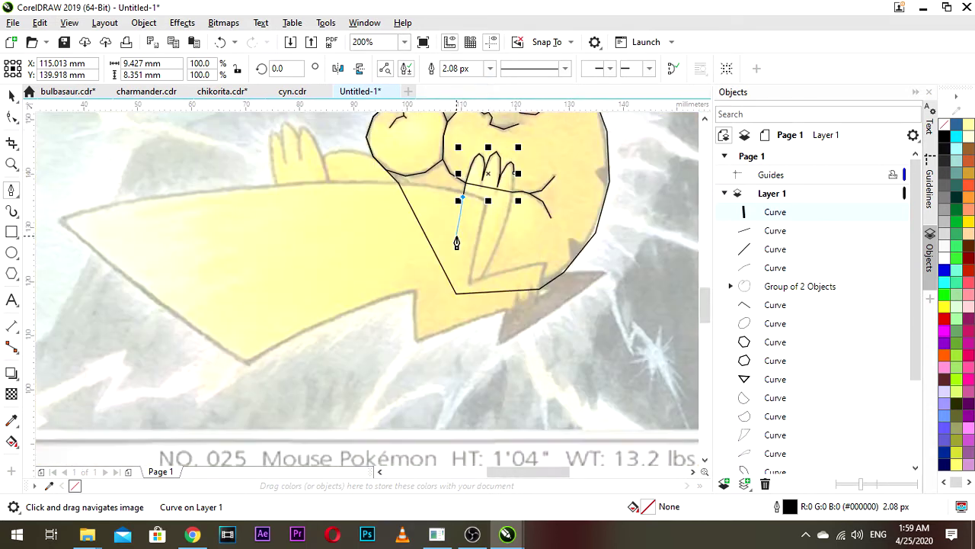
click(452, 304)
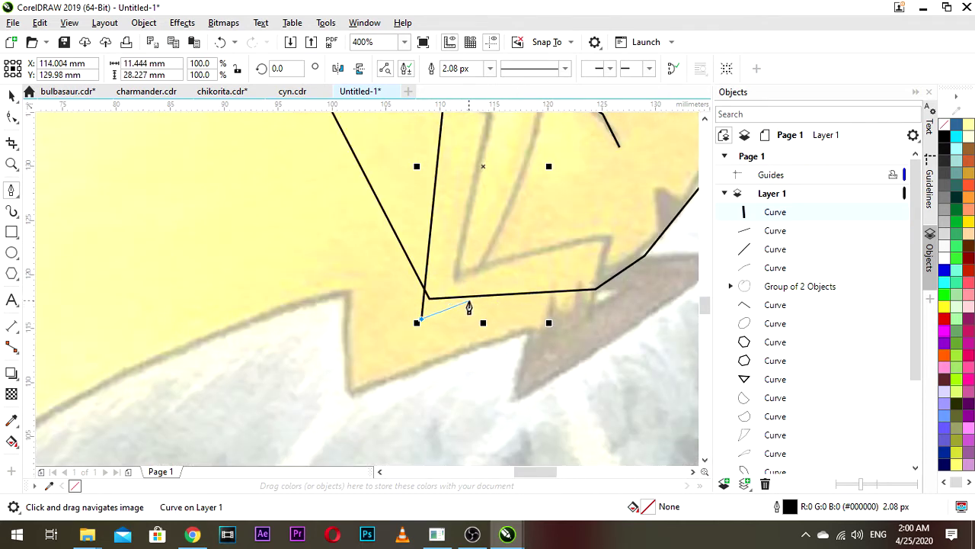
click(468, 297)
click(479, 268)
drag(527, 182, 513, 232)
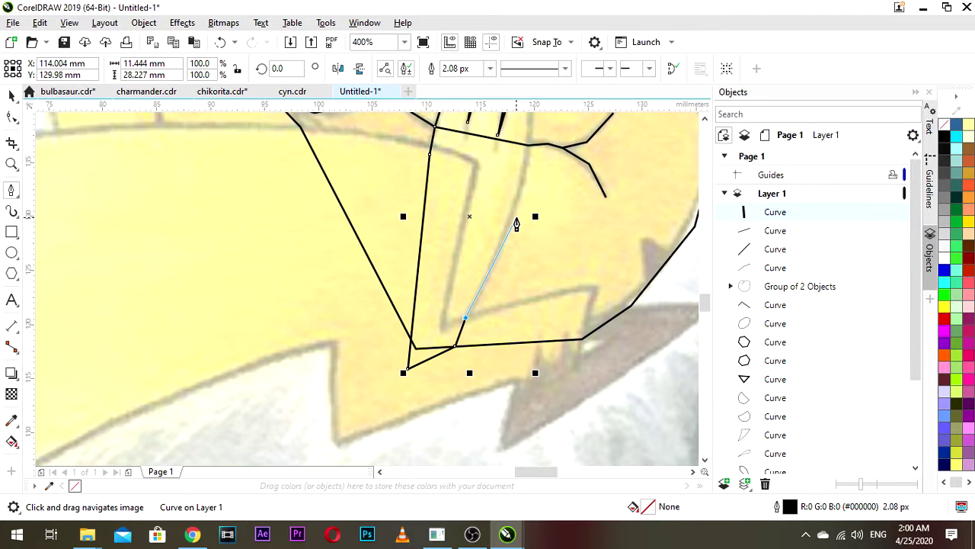
- Trace the foot's right edge upward from the heel to just below the elbow fold
drag(519, 203, 511, 281)
click(508, 298)
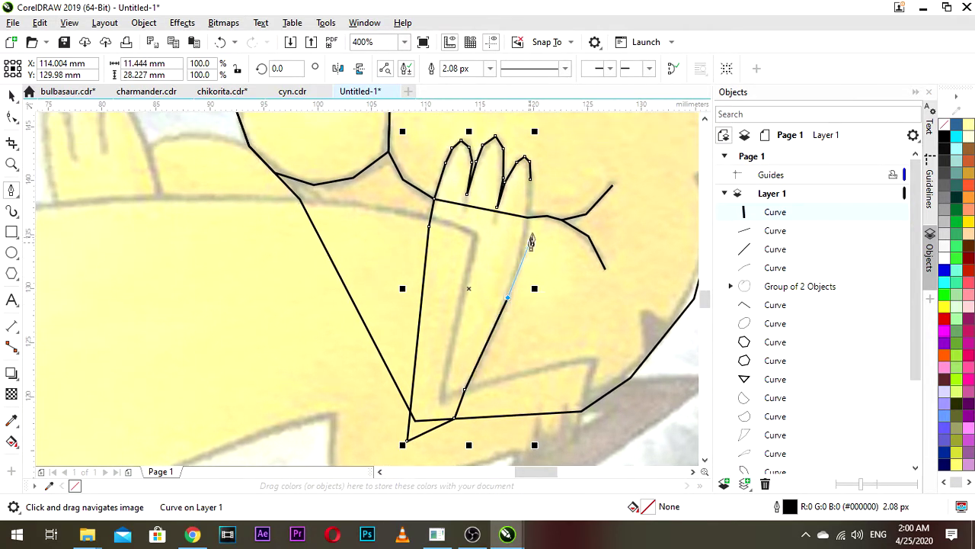
drag(531, 225, 526, 255)
scroll(525, 257, up, 1)
click(517, 286)
drag(535, 124, 516, 195)
click(509, 230)
scroll(512, 231, down, 1)
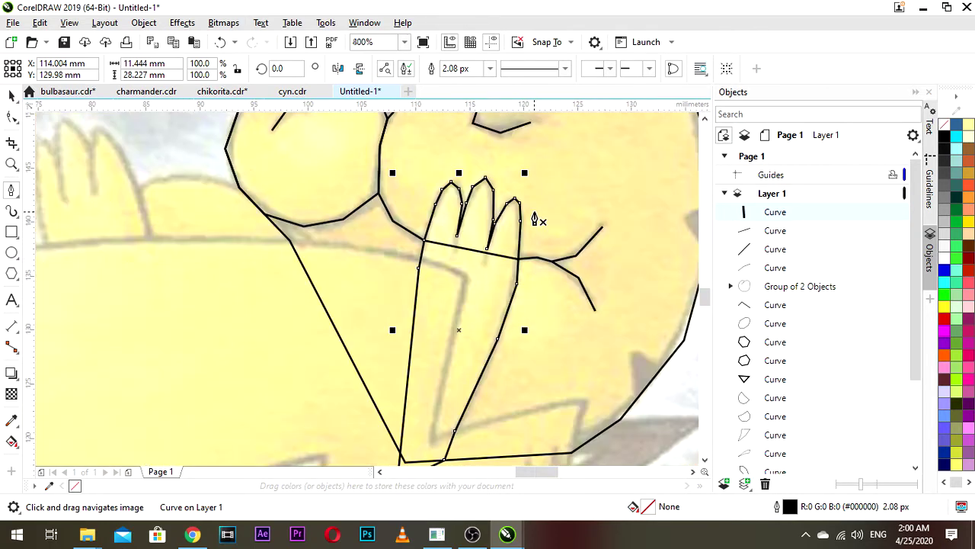
key(ctrl+z)
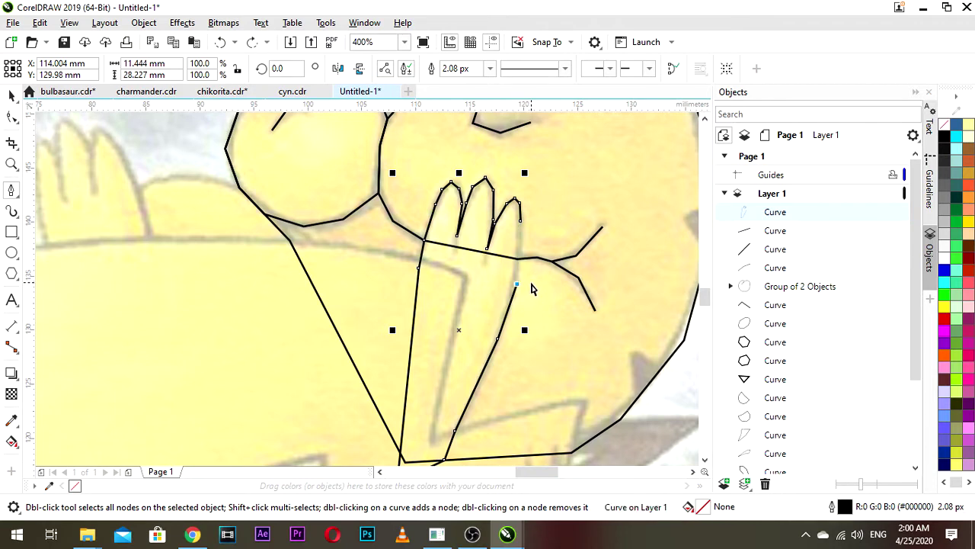
- Close the foot outline, about 11.4 mm wide and 28.2 mm tall, at the right toe's starting node and clear the selection
click(516, 283)
scroll(523, 271, up, 2)
drag(515, 210, 509, 267)
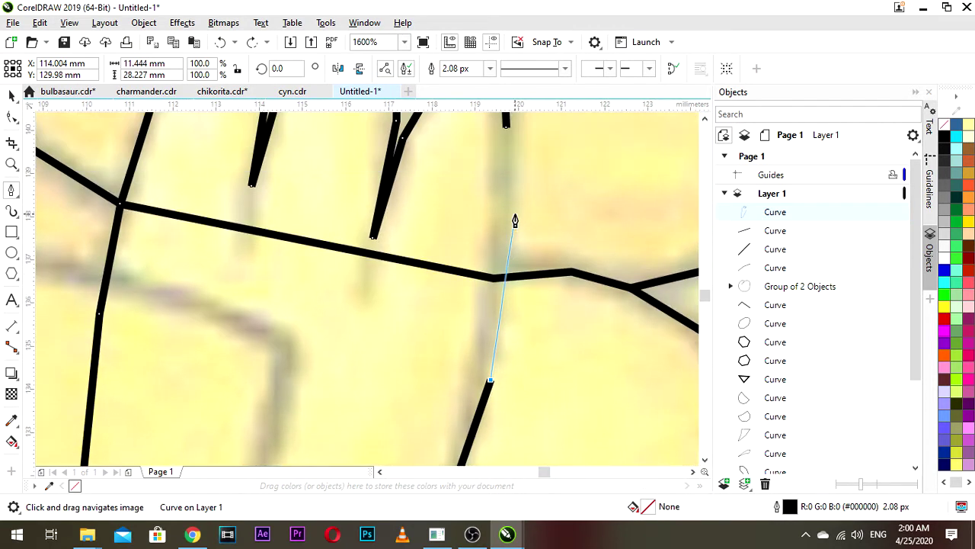
click(507, 127)
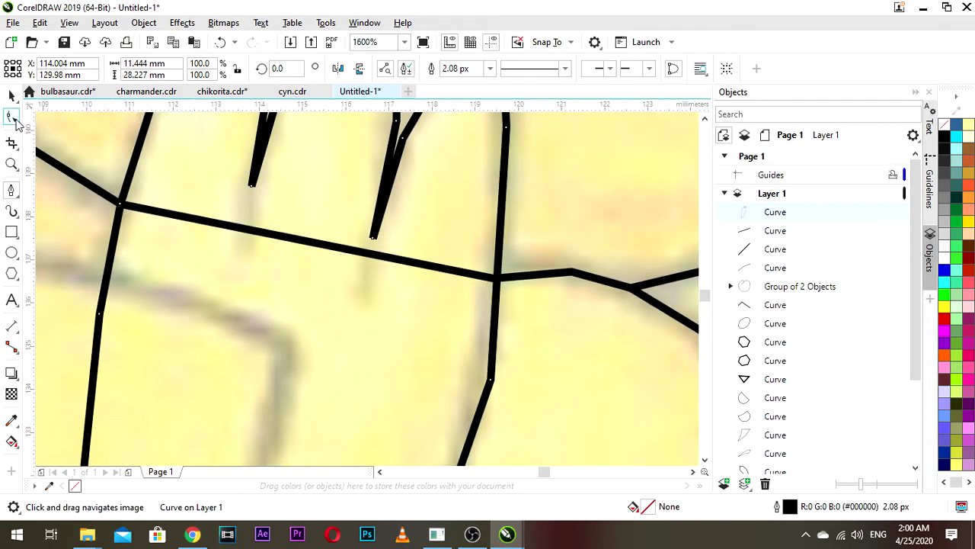
click(11, 116)
scroll(474, 327, down, 1)
drag(483, 352, 489, 264)
scroll(479, 326, down, 1)
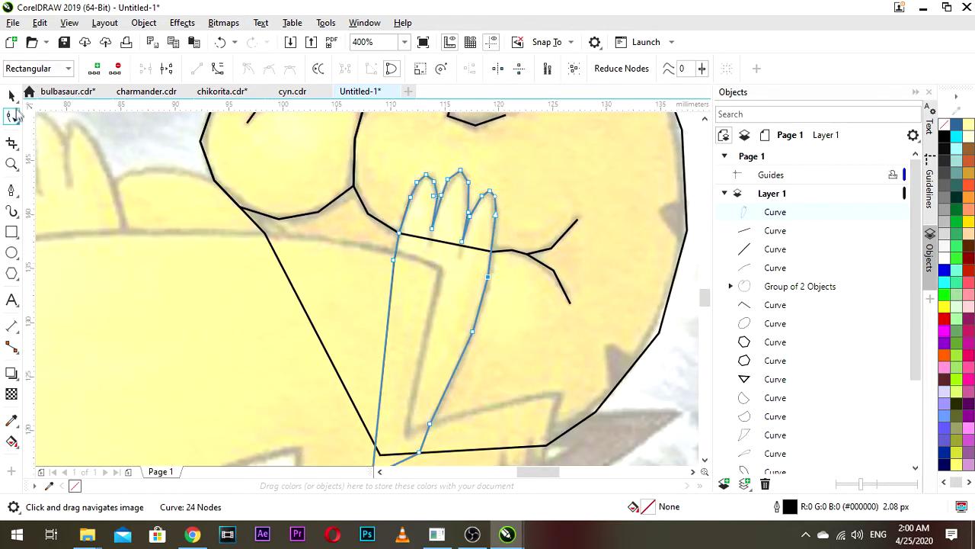
click(11, 96)
scroll(513, 245, down, 2)
click(621, 263)
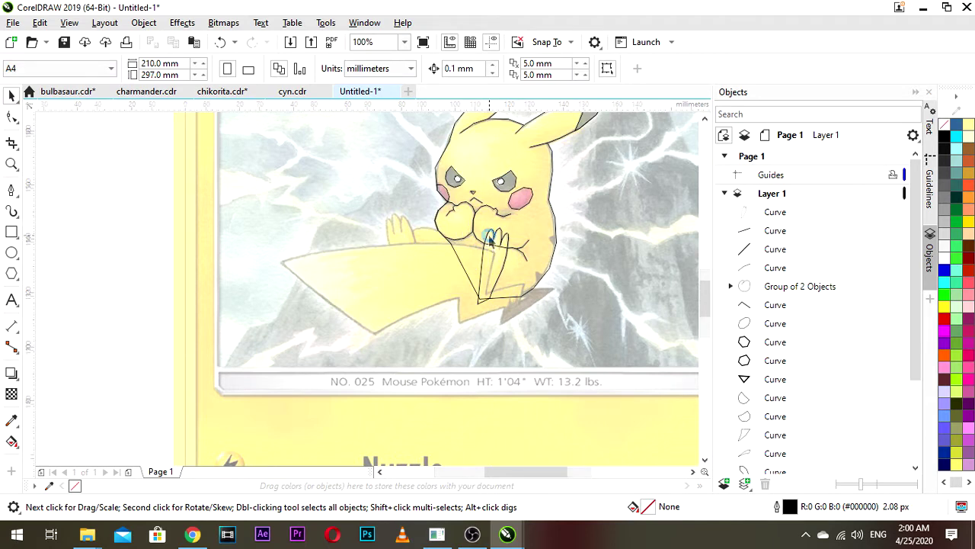
- Duplicate the finished foot outline onto the untraced foot at the far left of the reference
scroll(467, 228, up, 1)
click(525, 264)
drag(522, 269, 329, 244)
right_click(329, 244)
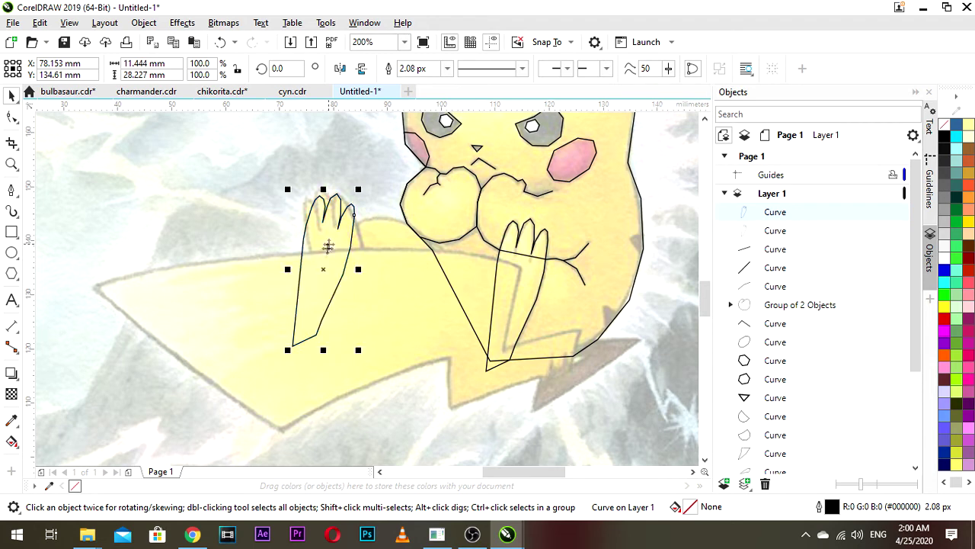
- Rotate the duplicated foot outline about 19.7 degrees and position its toes over the reference's left foot
click(323, 268)
drag(358, 349, 383, 335)
drag(329, 262, 397, 297)
scroll(337, 263, up, 1)
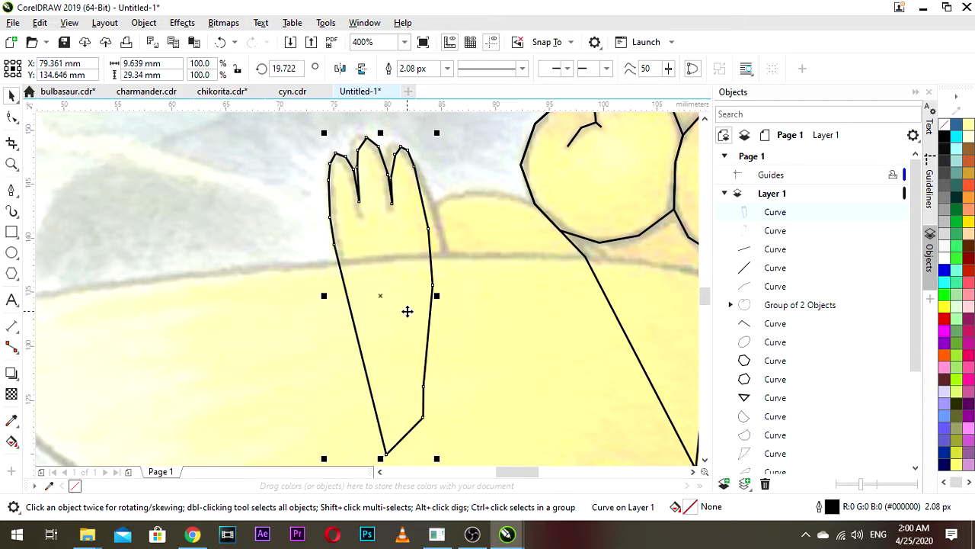
scroll(407, 311, down, 1)
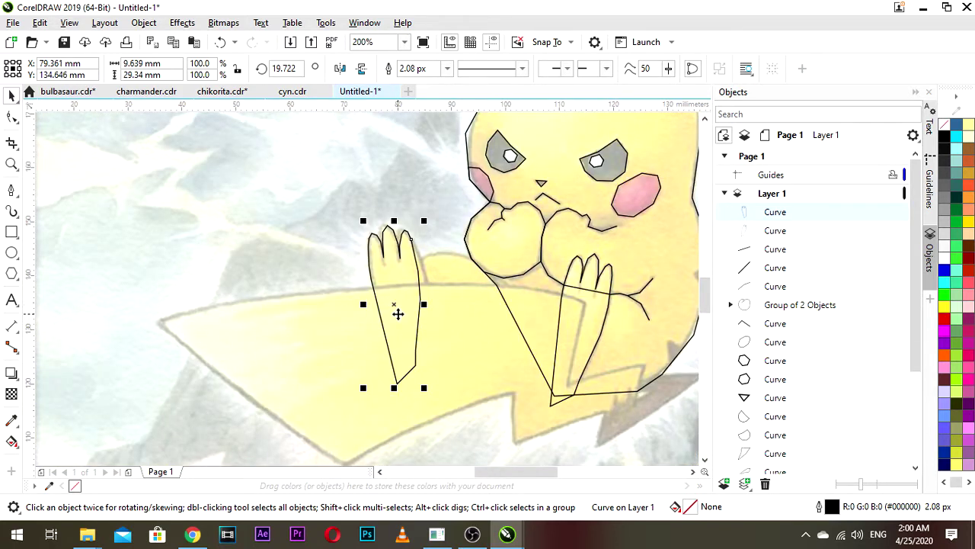
scroll(388, 275, up, 1)
drag(388, 274, 390, 276)
- Move the nodes on the duplicated foot's right edge onto the reference line with the Shape tool
click(12, 117)
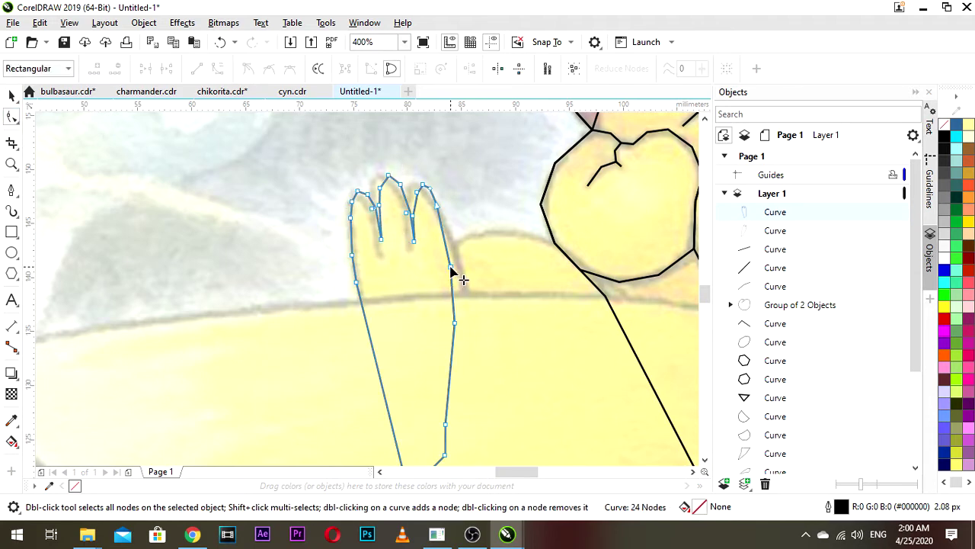
drag(456, 322, 457, 257)
drag(449, 218, 433, 309)
- Reshape the duplicated foot's right toe by moving its tip nodes and the crease beside the middle toe onto the reference
scroll(415, 254, up, 1)
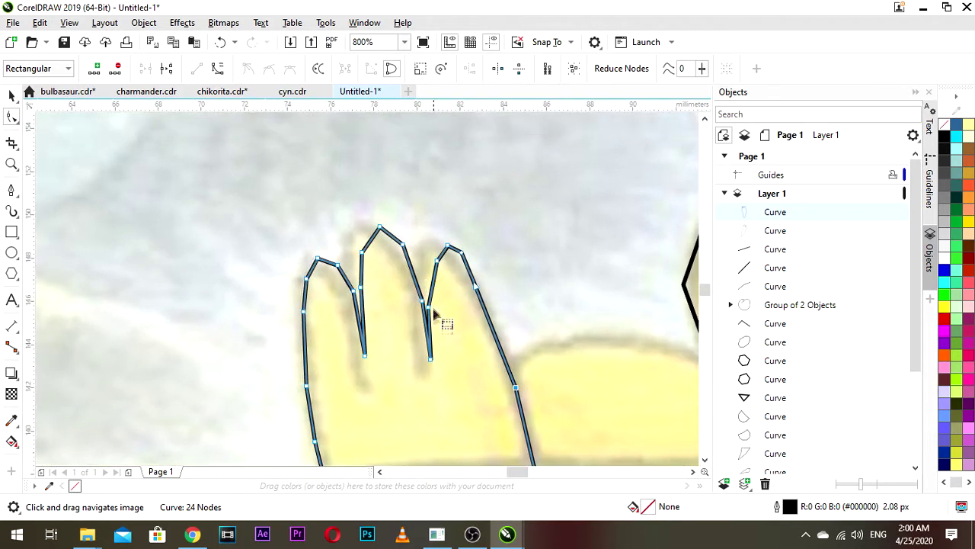
drag(426, 373, 421, 314)
click(409, 376)
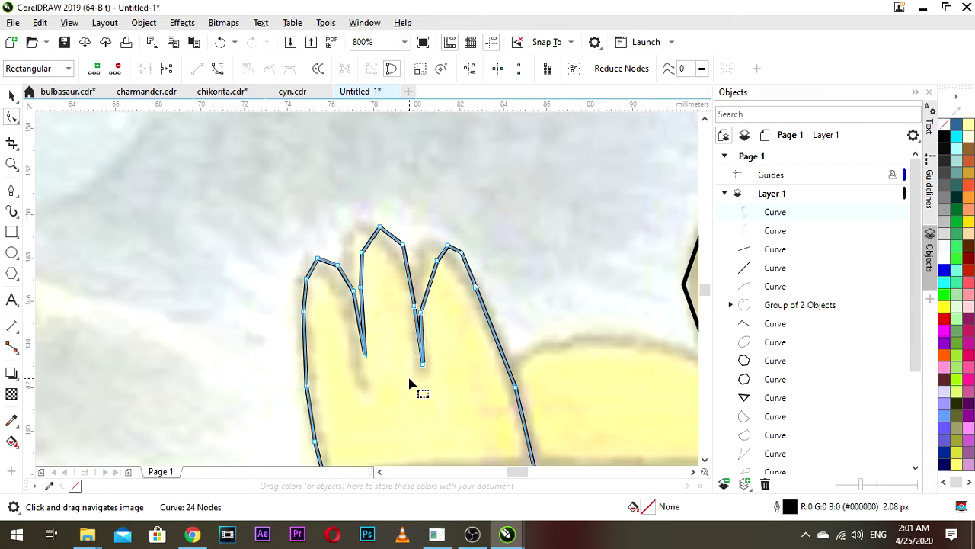
drag(400, 387, 452, 251)
click(451, 313)
click(437, 261)
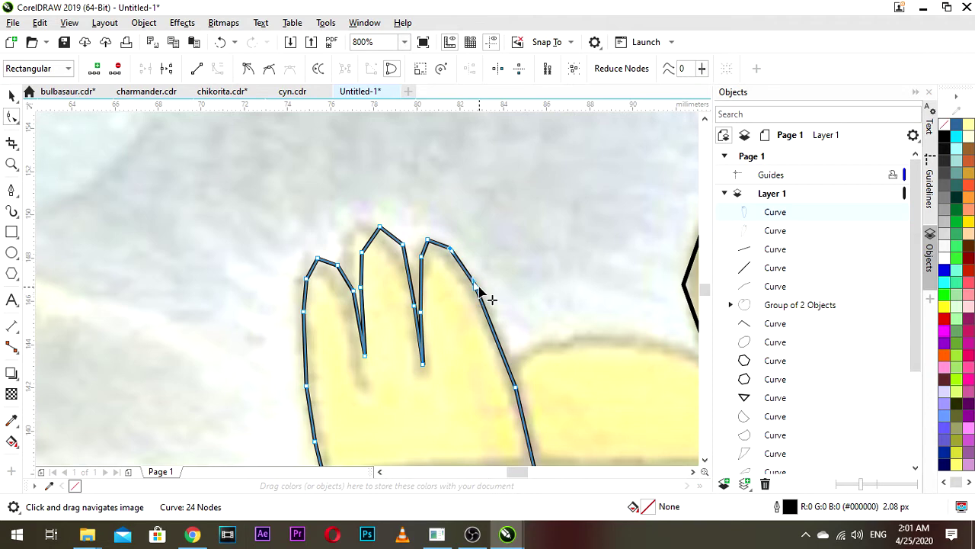
- Convert every segment of the foot outline over the belly to straight lines with the Shape tool
scroll(478, 290, up, 2)
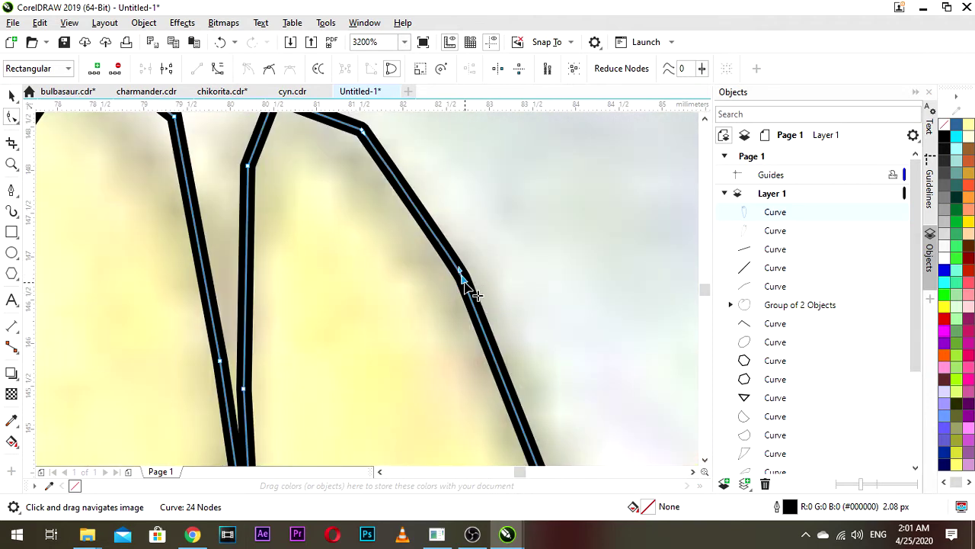
scroll(462, 280, down, 1)
key(ctrl+a)
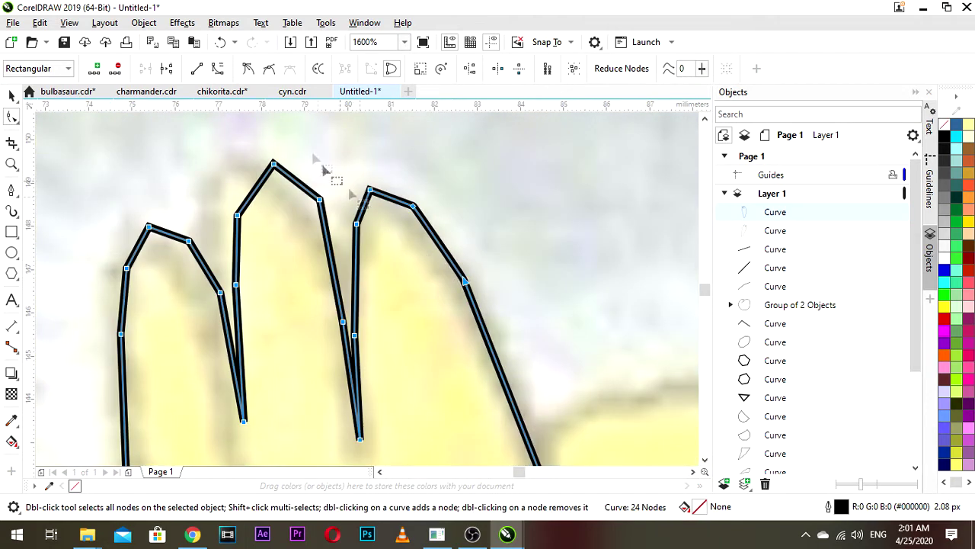
scroll(420, 204, down, 1)
click(420, 264)
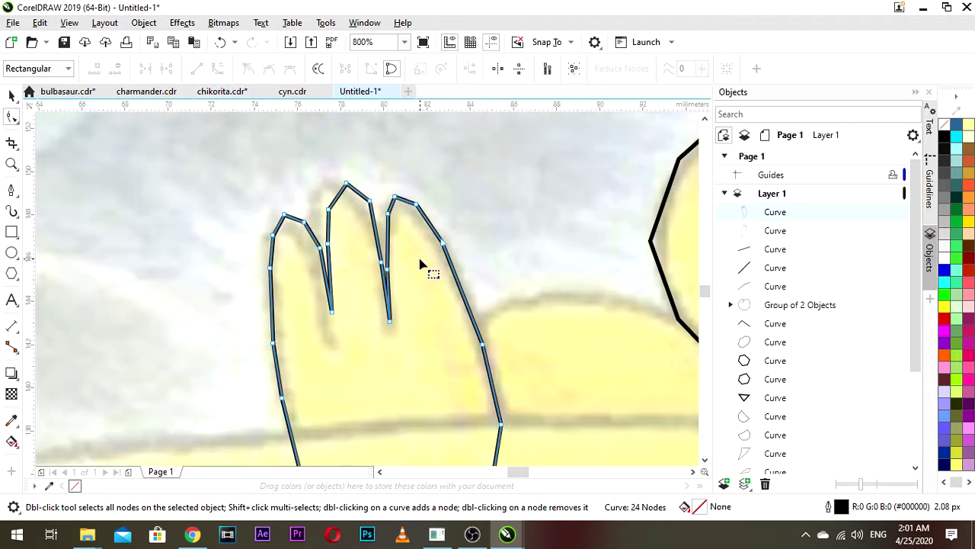
scroll(326, 233, down, 3)
scroll(423, 254, up, 2)
click(416, 310)
key(ctrl+a)
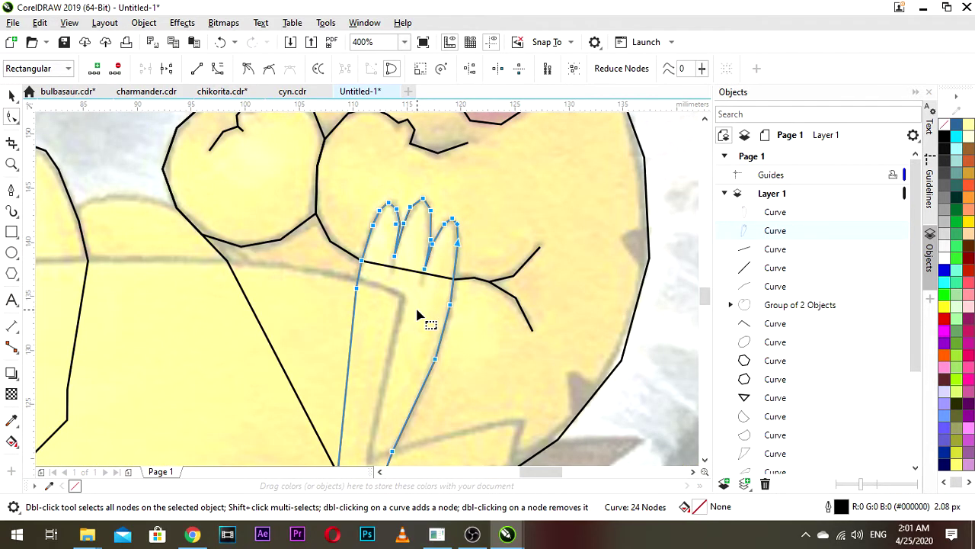
click(195, 71)
scroll(435, 230, down, 2)
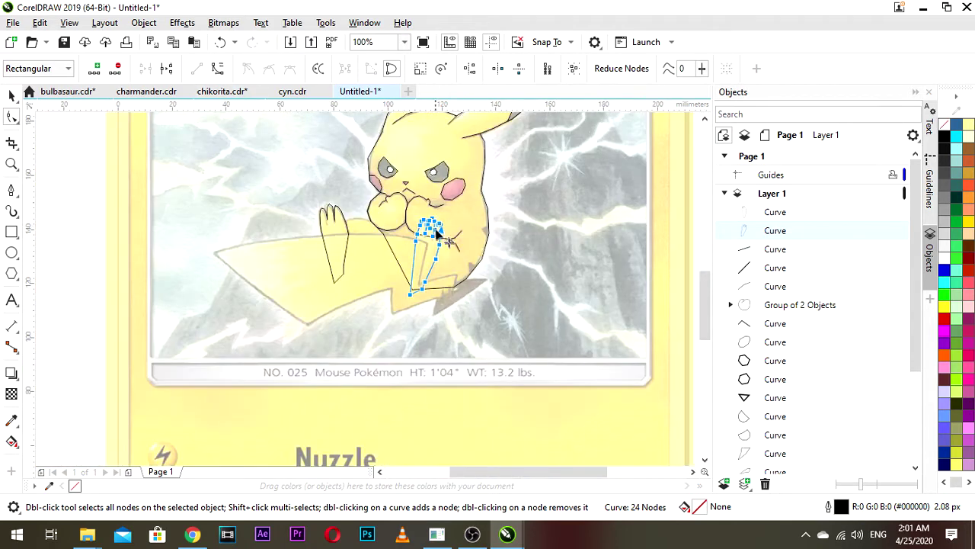
- Convert all segments of the far-left foot outline to straight lines
click(335, 225)
scroll(335, 222, up, 3)
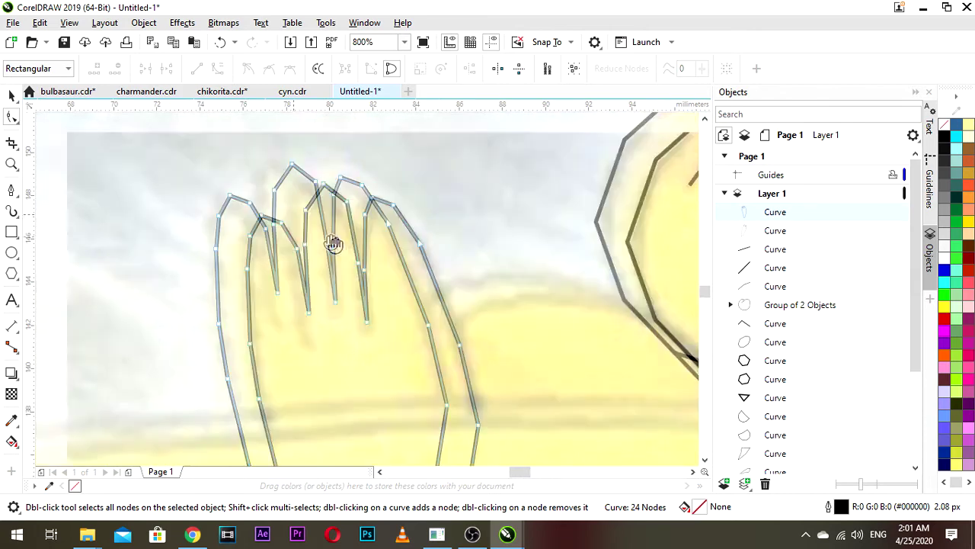
scroll(377, 266, down, 2)
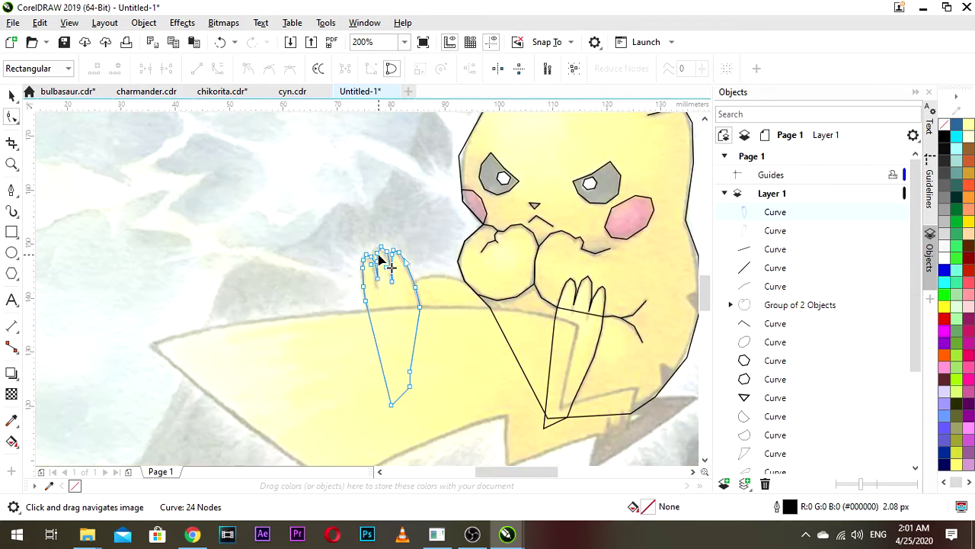
drag(325, 212, 453, 407)
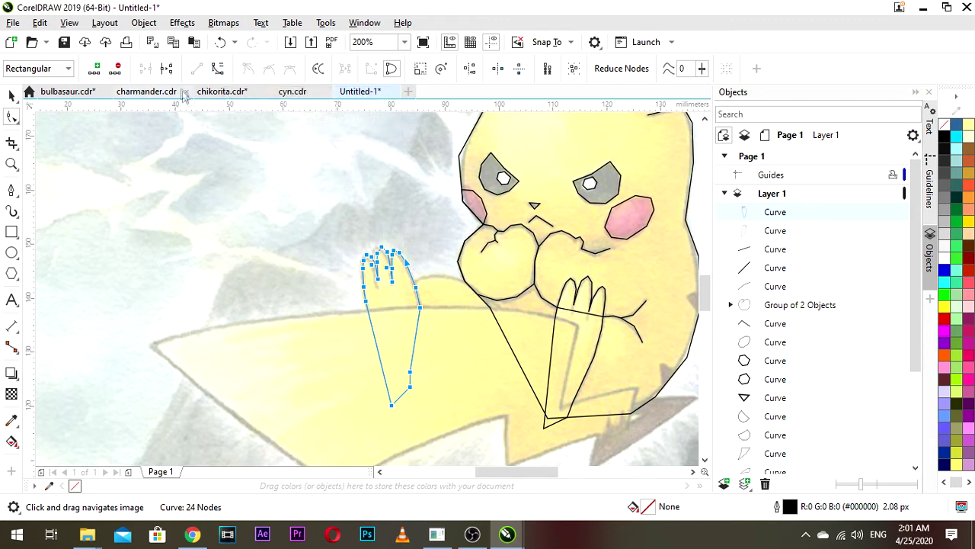
click(324, 272)
- Move the far-left foot's left toe tip and the middle toe's left-edge nodes onto the reference line
scroll(379, 266, up, 2)
drag(310, 273, 339, 266)
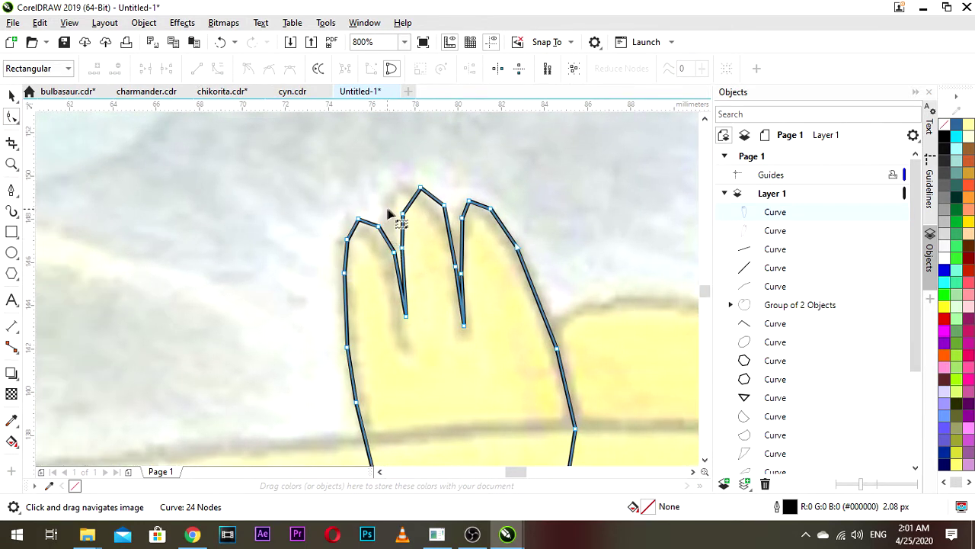
drag(402, 215, 391, 215)
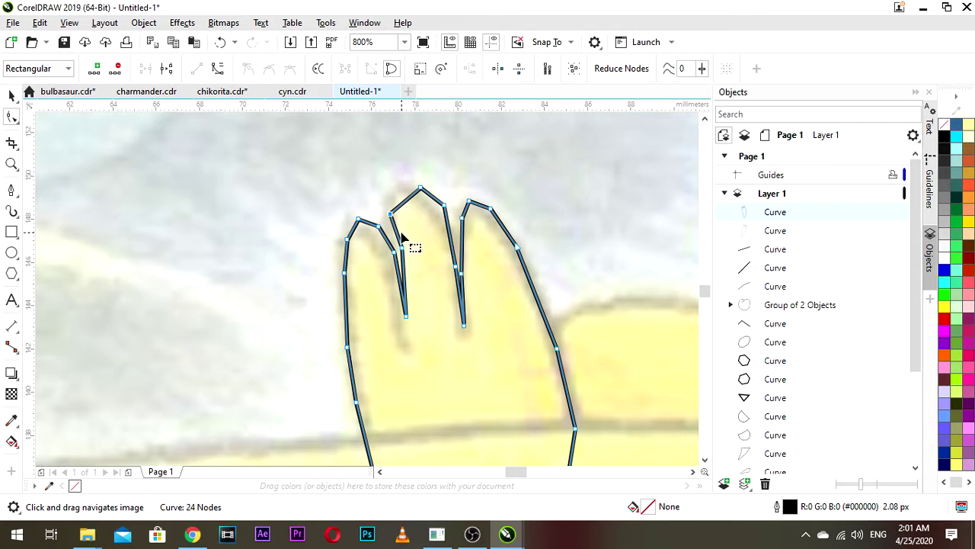
drag(398, 256, 357, 222)
scroll(355, 225, up, 1)
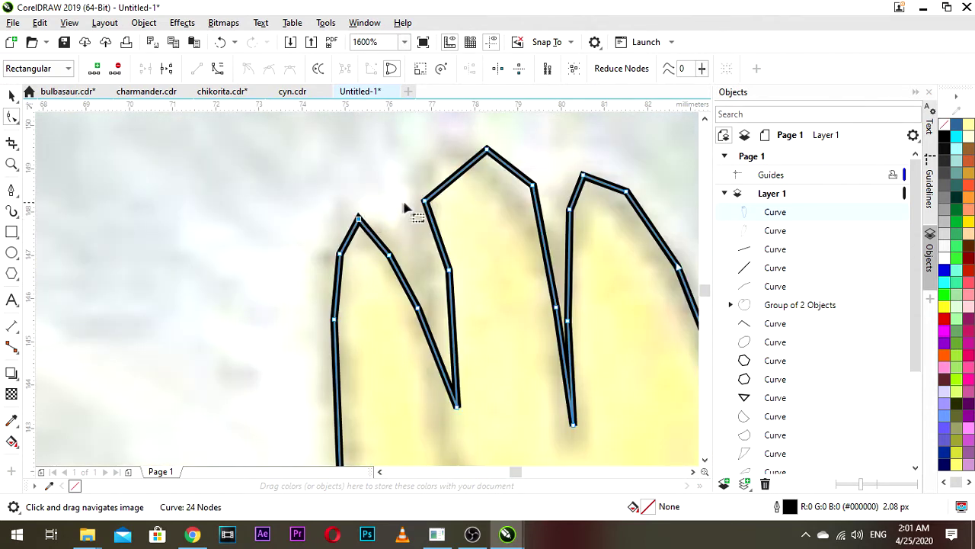
drag(449, 271, 428, 273)
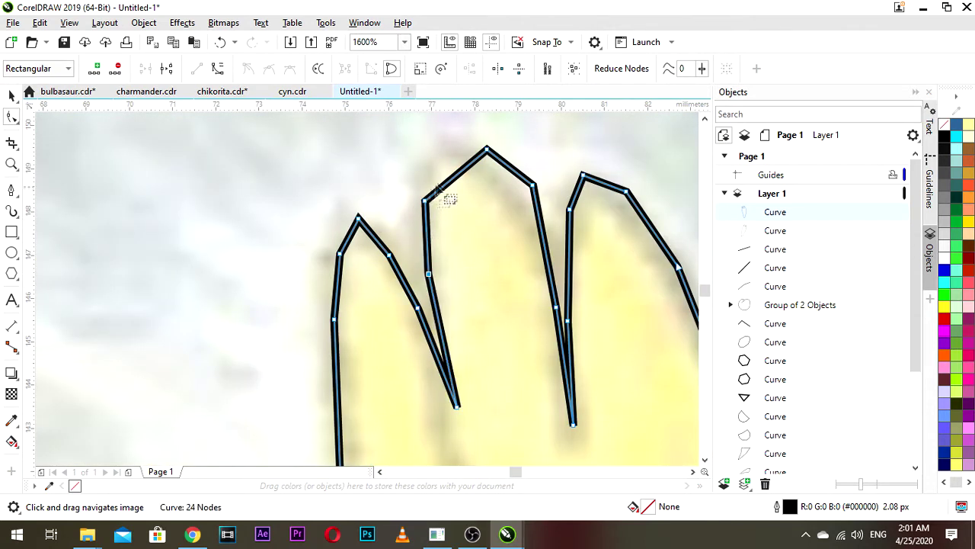
- Move the two tip nodes of the far-left foot's middle toe onto the reference's rounded toe
drag(488, 151, 449, 150)
drag(533, 186, 516, 179)
scroll(527, 210, down, 1)
drag(557, 264, 506, 251)
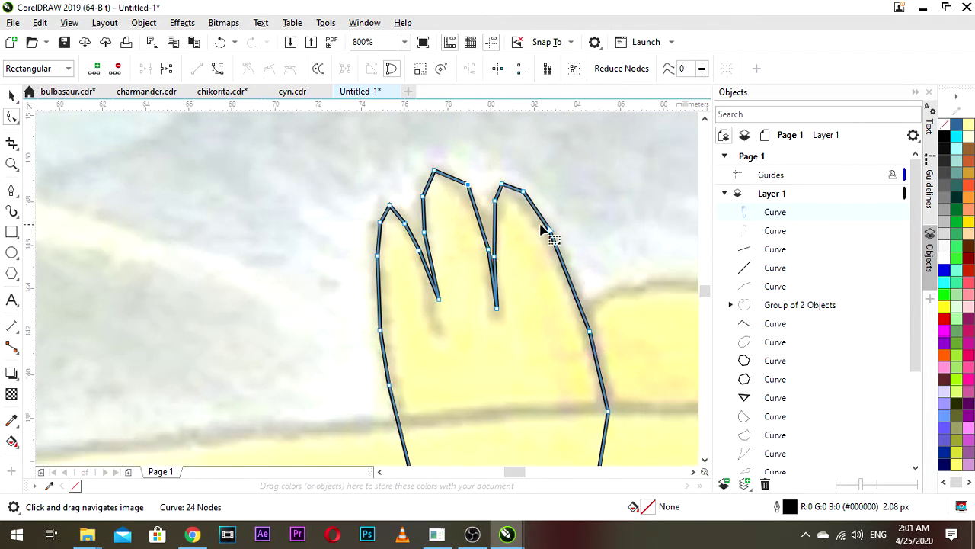
- Adjust the nodes along the crease between the middle and right toes of the far-left foot, then deselect the outline
scroll(547, 233, down, 1)
scroll(523, 239, up, 2)
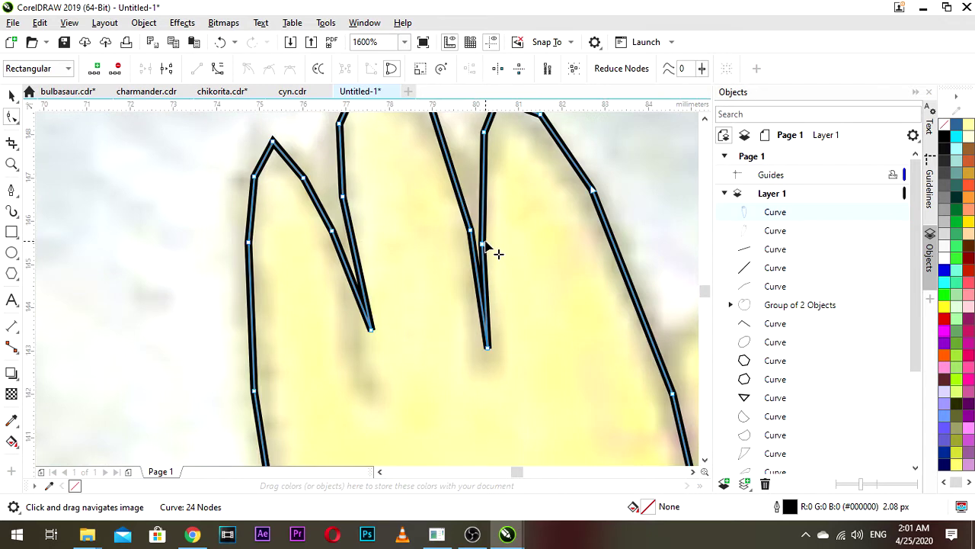
drag(481, 238, 483, 228)
drag(485, 164, 485, 250)
scroll(488, 252, down, 2)
drag(505, 283, 433, 258)
click(12, 96)
scroll(342, 233, down, 1)
drag(442, 315, 427, 286)
drag(453, 382, 440, 314)
scroll(481, 338, down, 2)
click(644, 293)
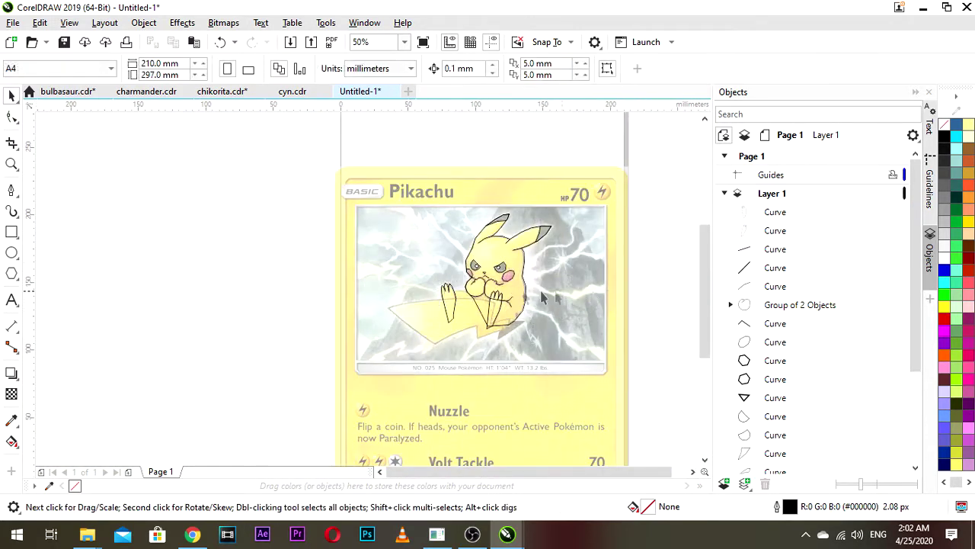
- Start a Pen tool outline of the leg behind the far-left foot, following its top curve and down the body's edge
scroll(480, 307, up, 2)
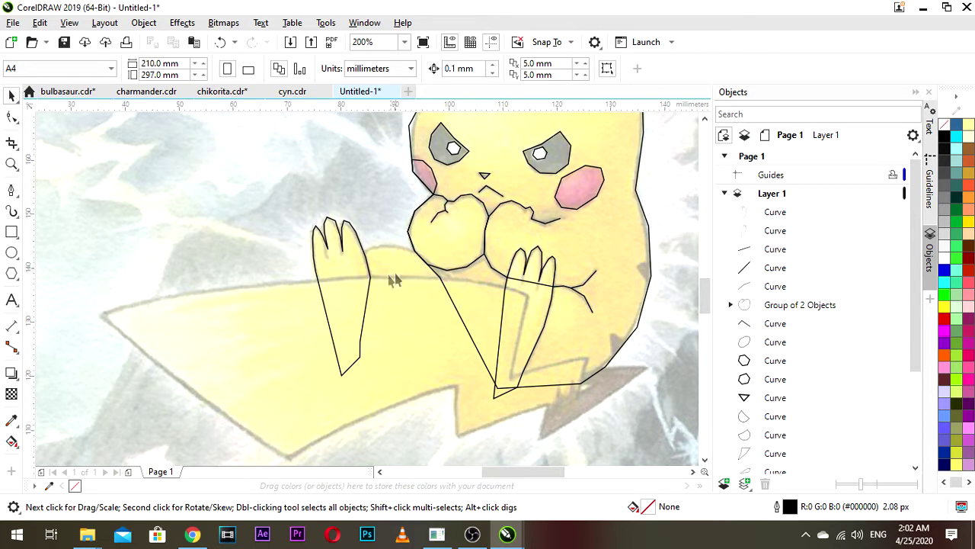
scroll(375, 276, up, 1)
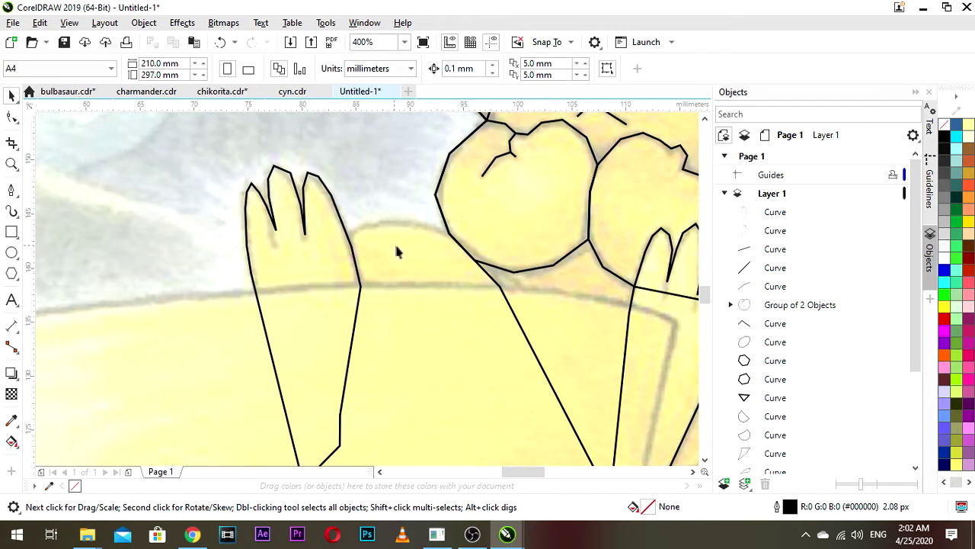
click(12, 190)
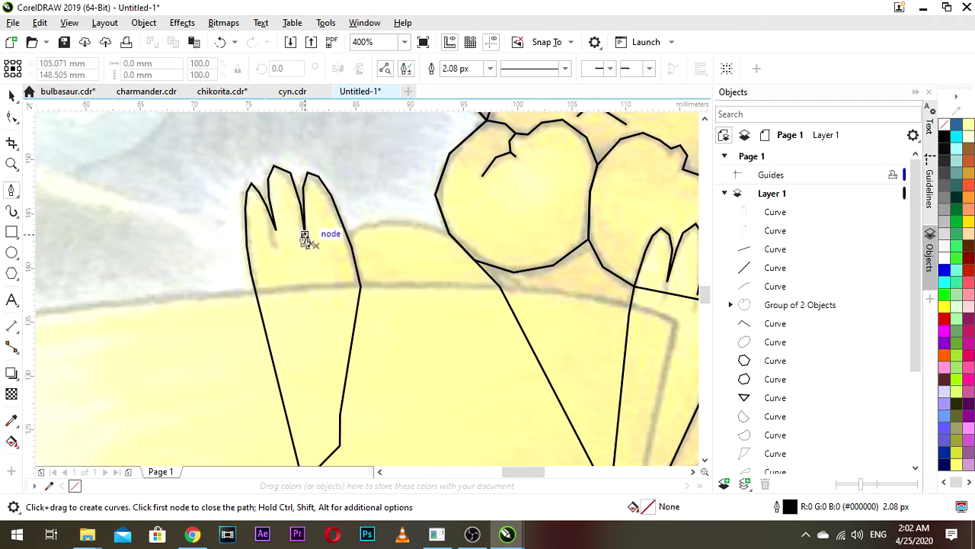
scroll(305, 234, up, 1)
click(395, 199)
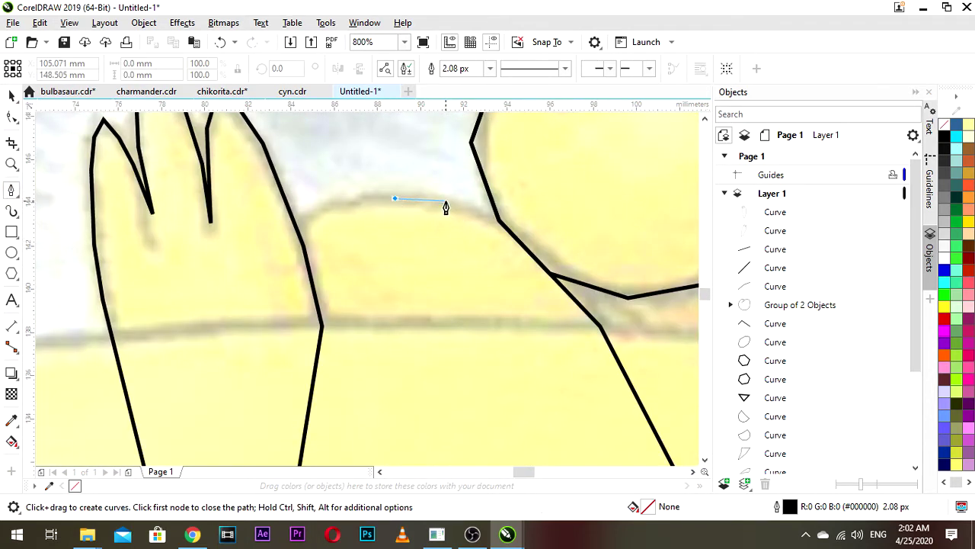
click(448, 201)
click(499, 220)
drag(600, 283, 550, 256)
click(550, 297)
drag(512, 324, 540, 298)
scroll(541, 304, down, 1)
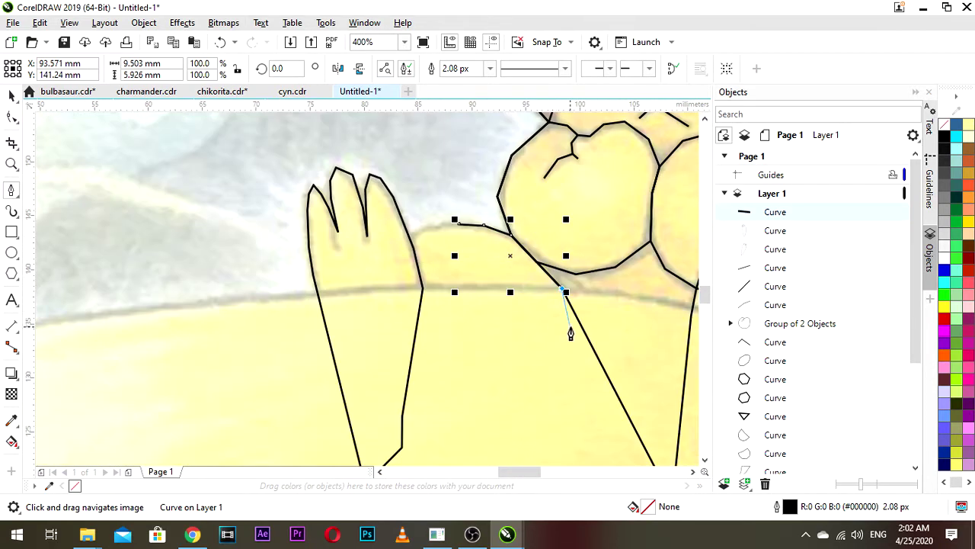
- Close the leg outline with straight segments across the tail and behind the far-left foot
click(578, 318)
click(418, 315)
click(393, 269)
click(409, 234)
click(457, 227)
- Move the leg outline's top nodes onto the reference curve with the Shape tool, then deselect the outline
scroll(457, 227, up, 2)
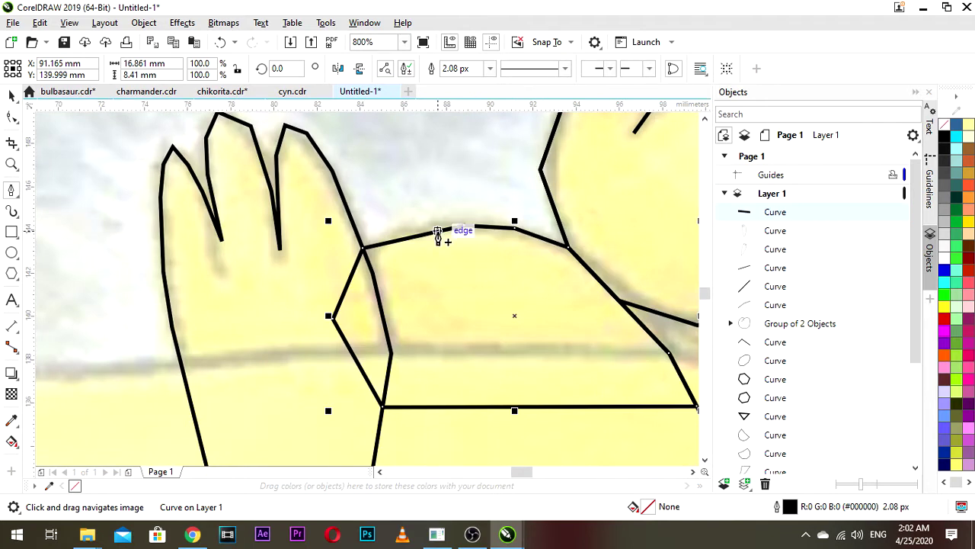
click(11, 116)
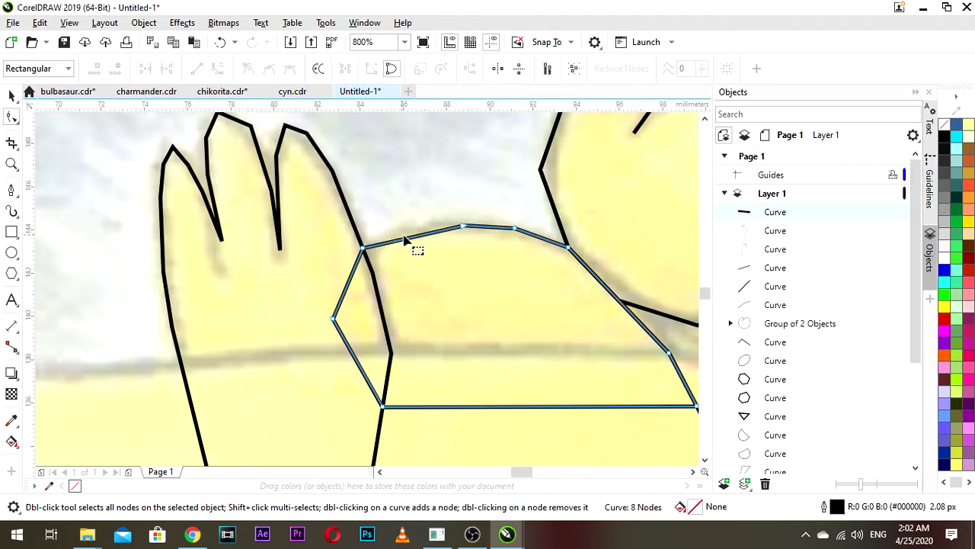
scroll(410, 238, up, 1)
drag(410, 239, 411, 227)
scroll(412, 227, down, 1)
drag(509, 256, 504, 244)
double_click(459, 209)
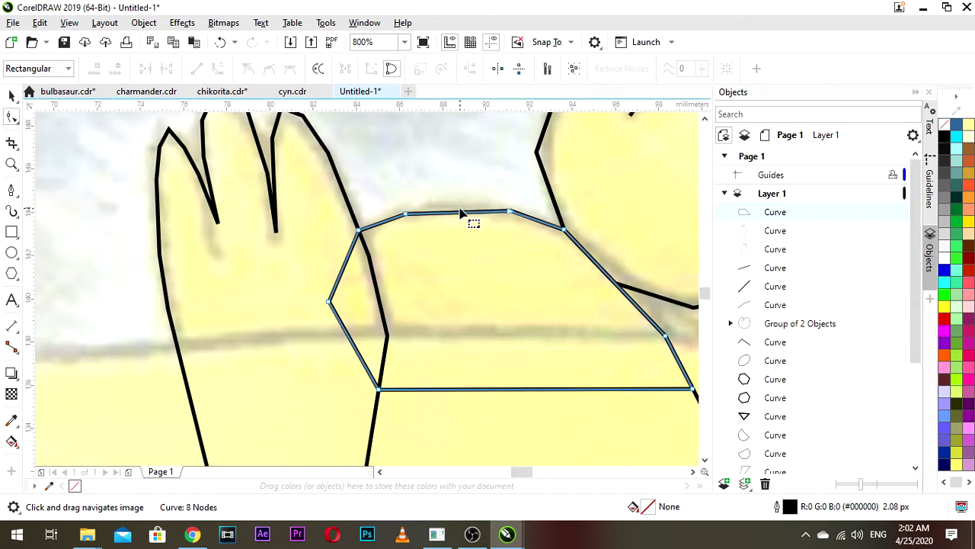
drag(405, 214, 416, 207)
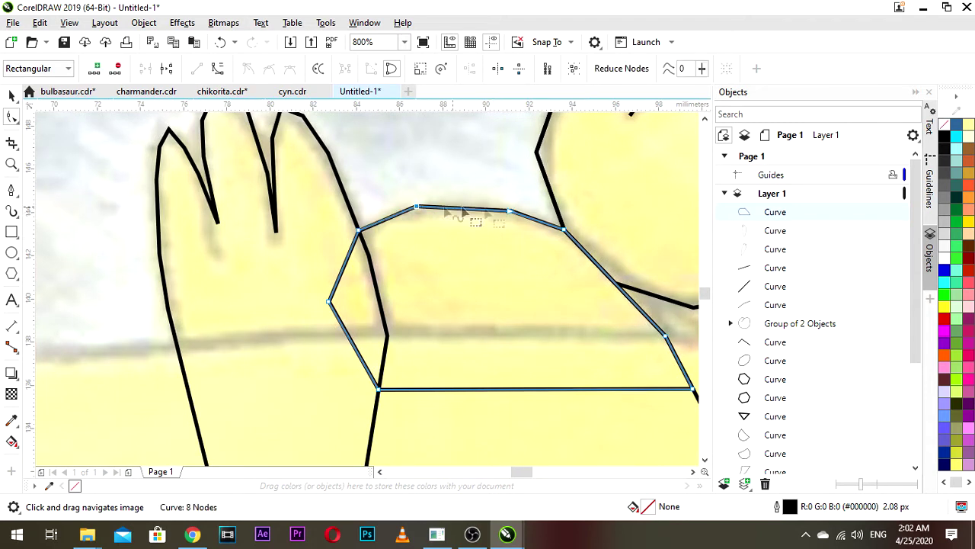
drag(510, 212, 501, 204)
scroll(501, 206, down, 2)
drag(527, 252, 455, 288)
scroll(492, 285, down, 1)
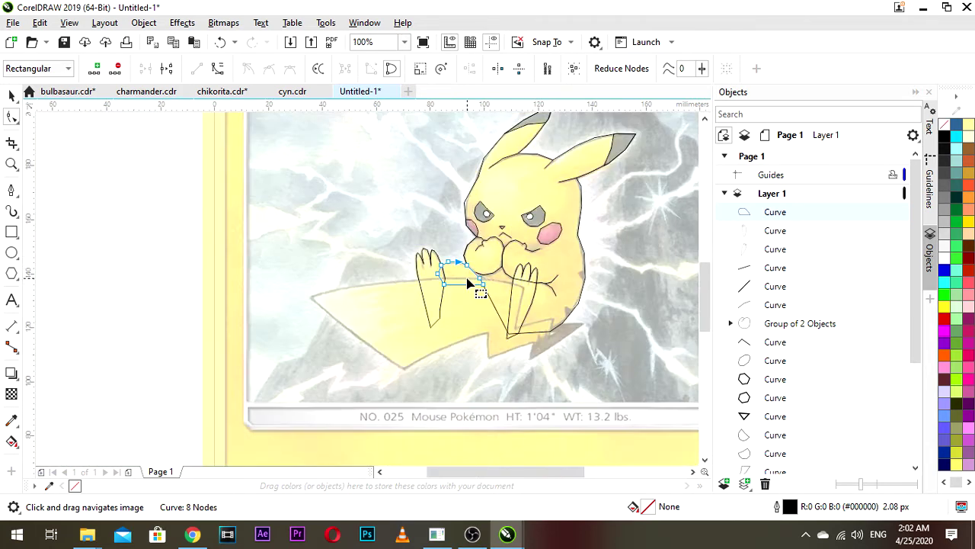
scroll(468, 283, up, 1)
click(11, 99)
scroll(260, 311, down, 1)
drag(260, 311, 338, 246)
click(110, 256)
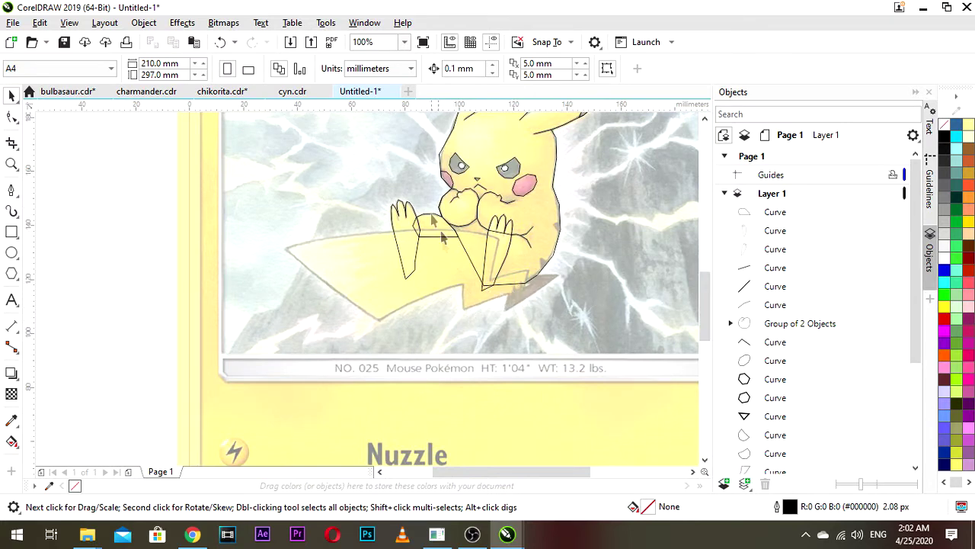
drag(574, 168, 572, 223)
click(536, 208)
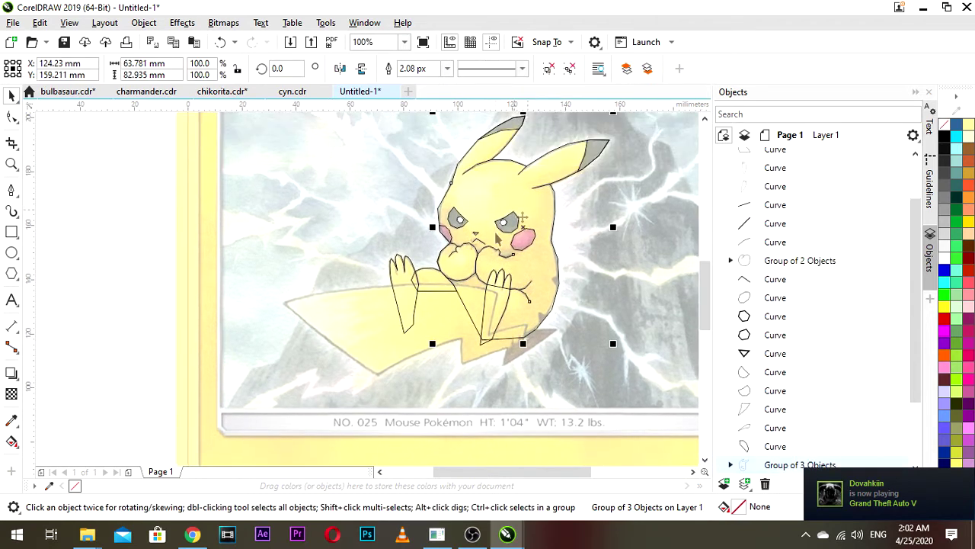
click(153, 272)
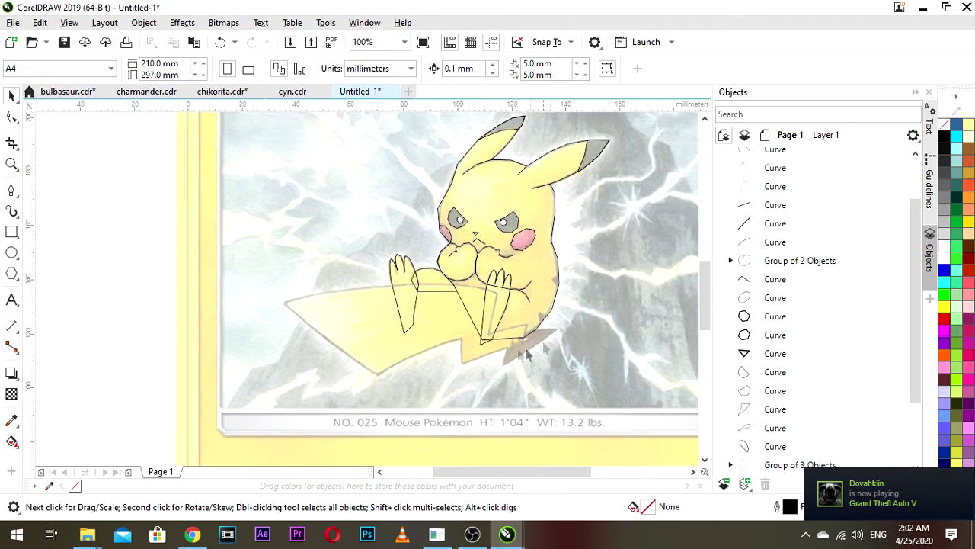
- Start the tail outline with the Pen tool from its far-left tip through the bottom corner and around the first notch
scroll(462, 319, up, 1)
drag(469, 318, 475, 313)
drag(155, 246, 211, 257)
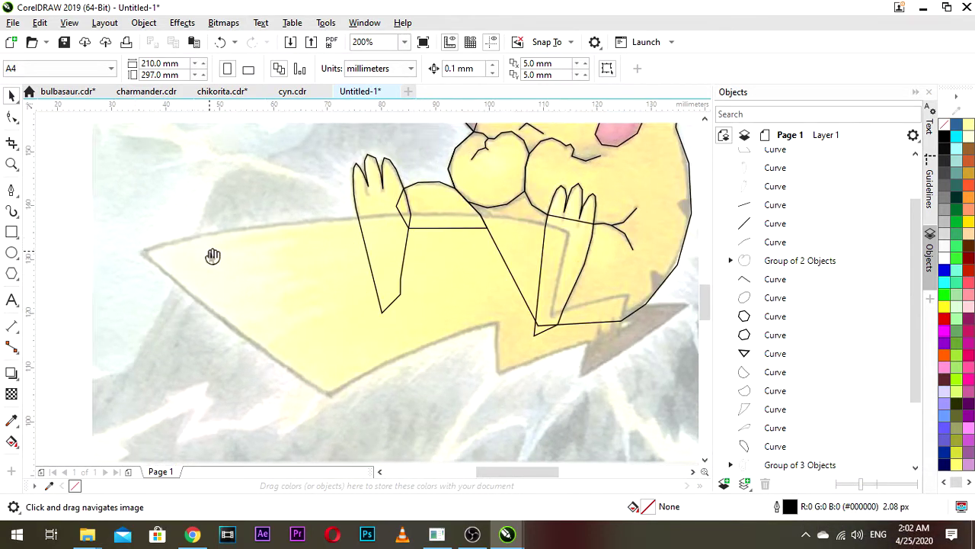
click(16, 195)
click(141, 249)
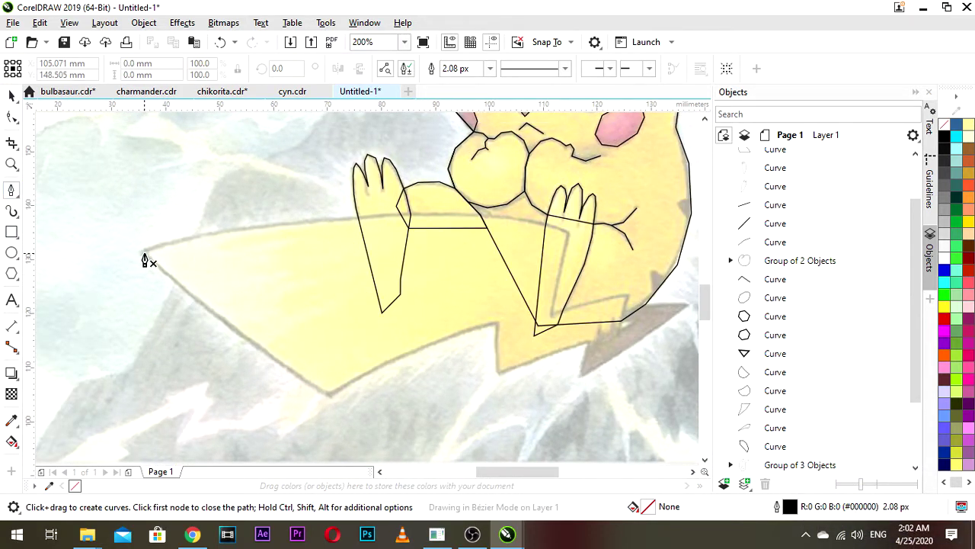
click(328, 397)
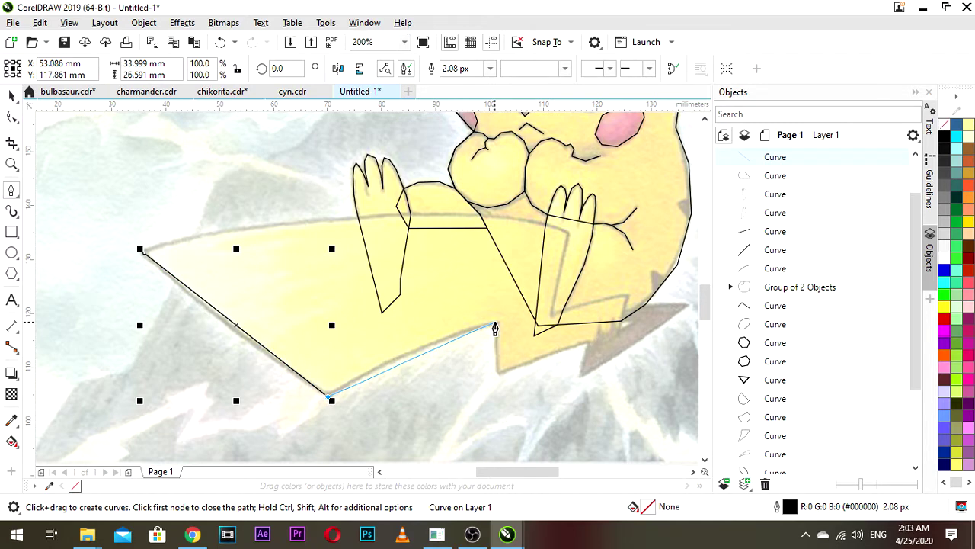
click(496, 323)
click(499, 377)
- Continue the tail outline around the second lower notch, out to the dark tail base's far-right tip and back to the body's edge
scroll(579, 350, up, 2)
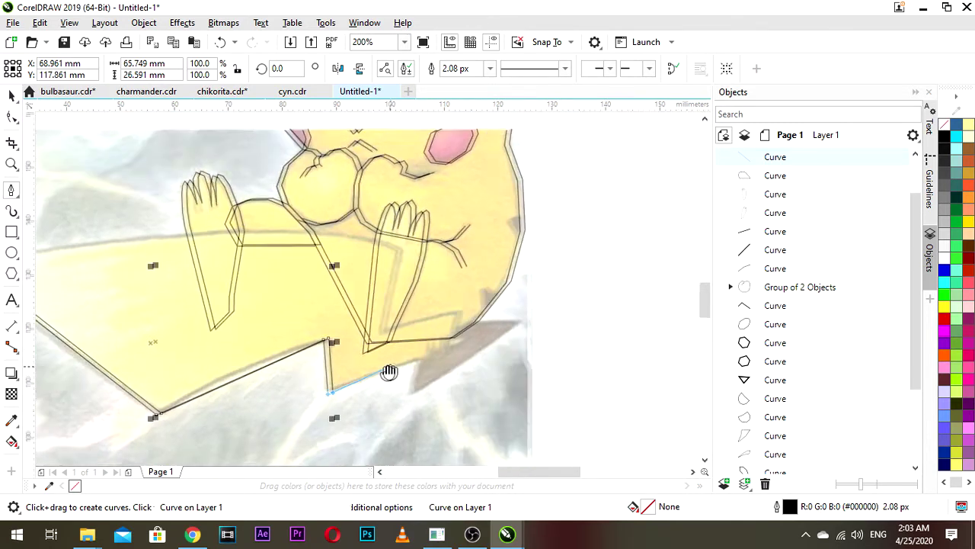
click(437, 355)
click(420, 422)
drag(614, 304, 538, 350)
click(563, 323)
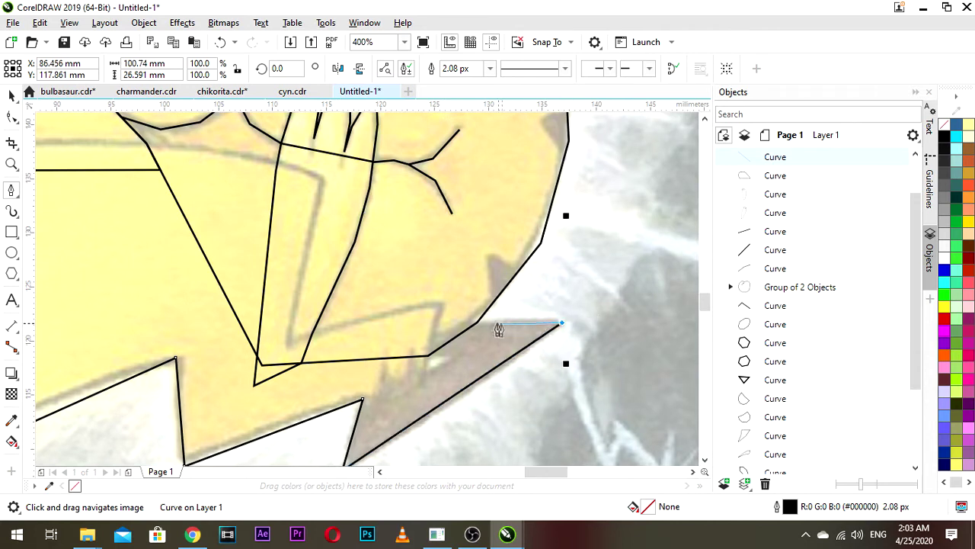
click(476, 323)
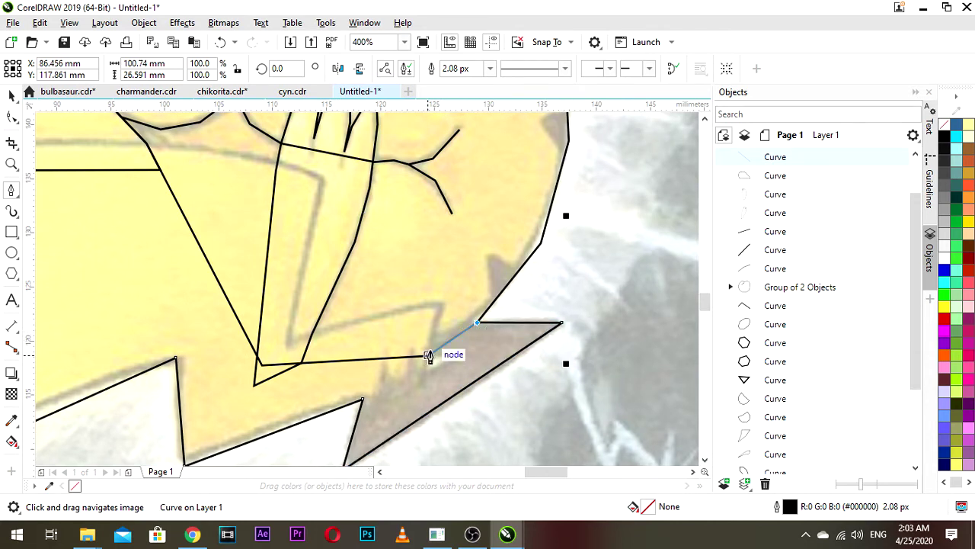
- Extend the tail outline along the body's lower edge, around the small light gap and up to the inner zigzag's corner
scroll(429, 356, up, 2)
click(427, 352)
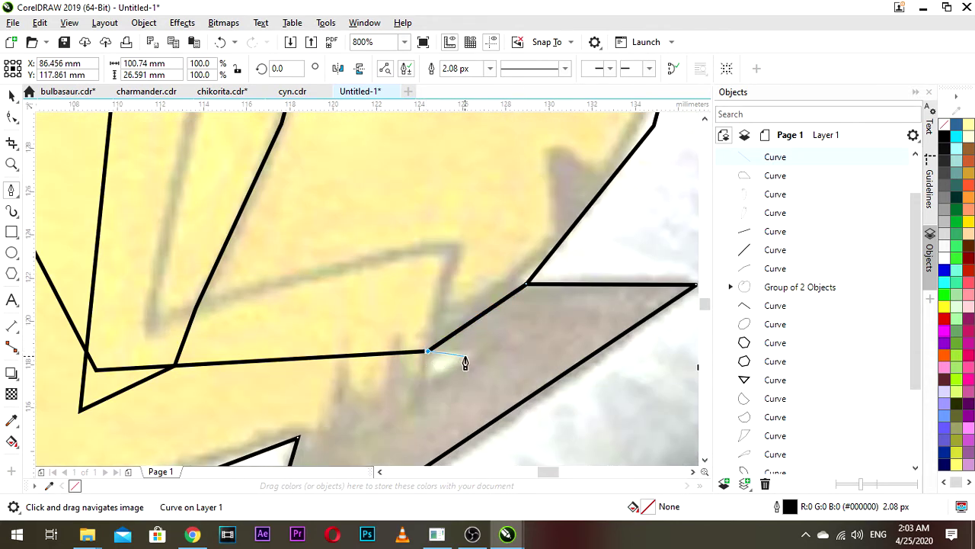
click(474, 356)
drag(429, 389, 471, 355)
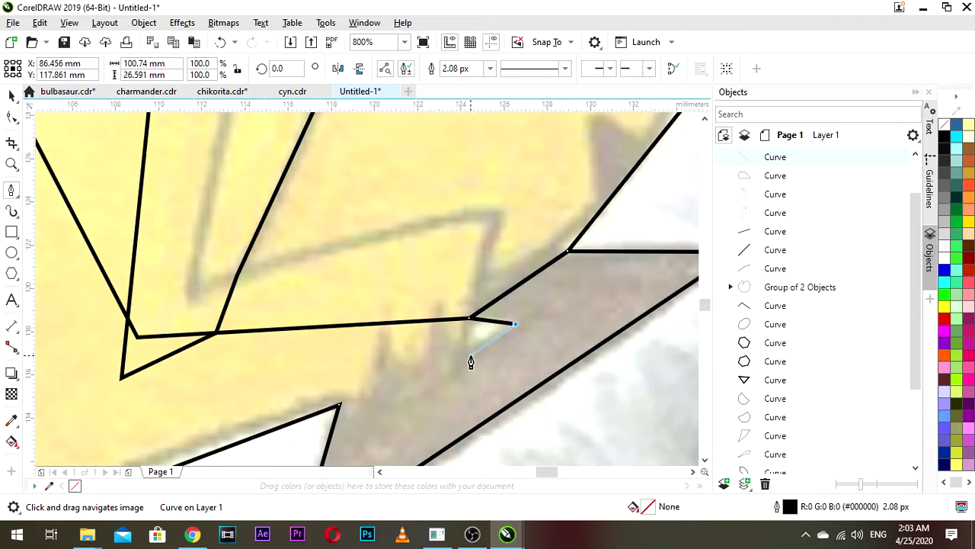
click(458, 354)
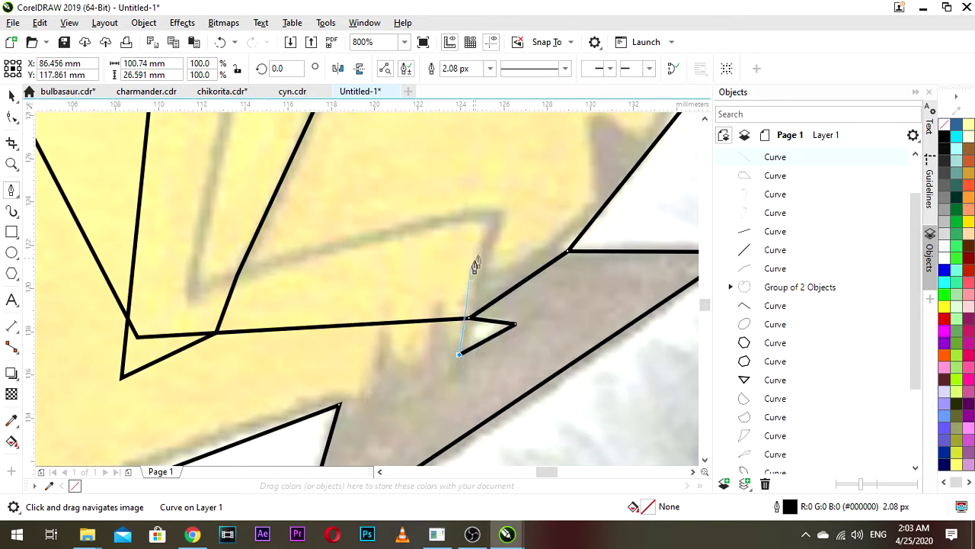
click(498, 215)
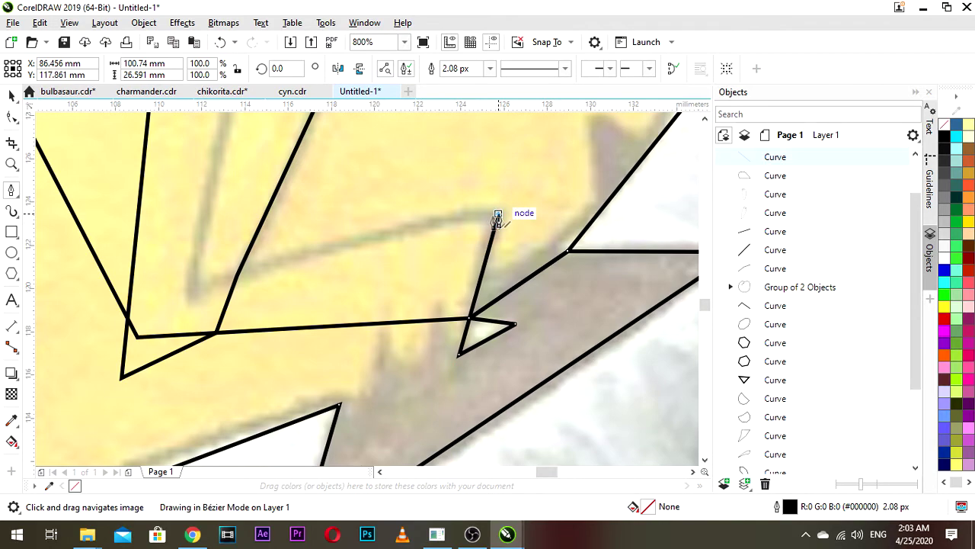
- Trace the tail's inner zigzag behind the right foot, down to its lower corner and up to the tail's upper corner
drag(335, 243, 407, 267)
scroll(394, 271, down, 1)
click(326, 292)
drag(324, 212, 392, 298)
click(431, 214)
drag(124, 229, 361, 292)
scroll(450, 257, down, 2)
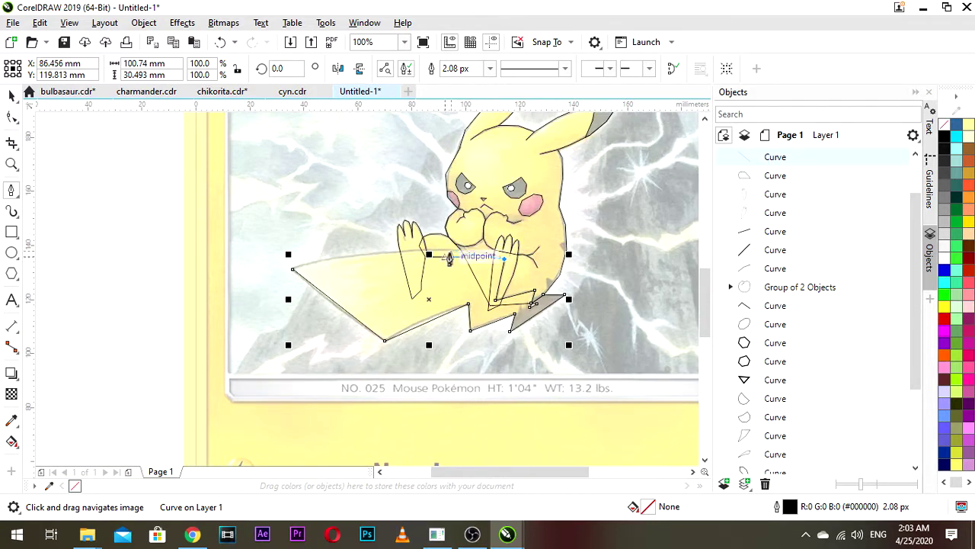
- Close the tail outline with straight segments along its top edge back to the far-left tip
scroll(454, 257, up, 4)
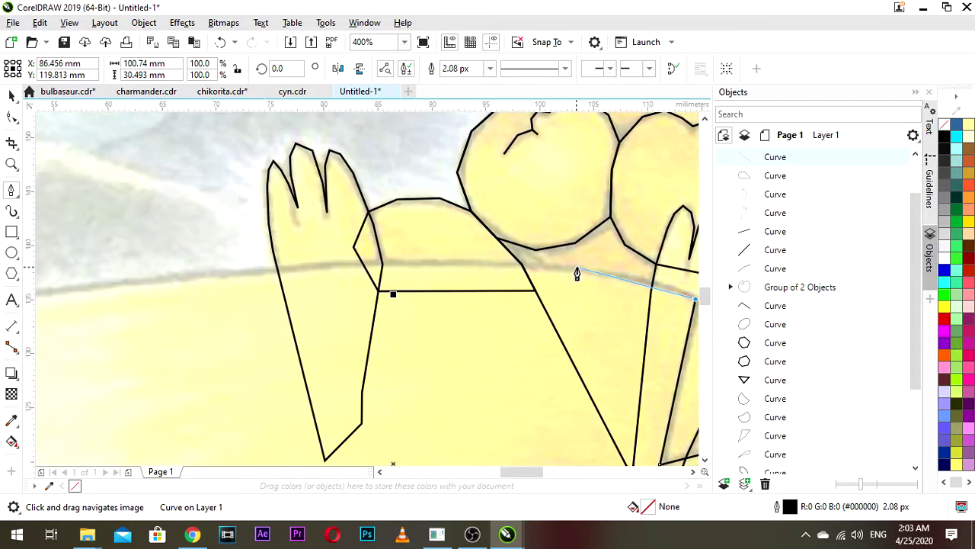
click(576, 268)
click(318, 265)
drag(162, 304, 464, 256)
scroll(464, 256, down, 1)
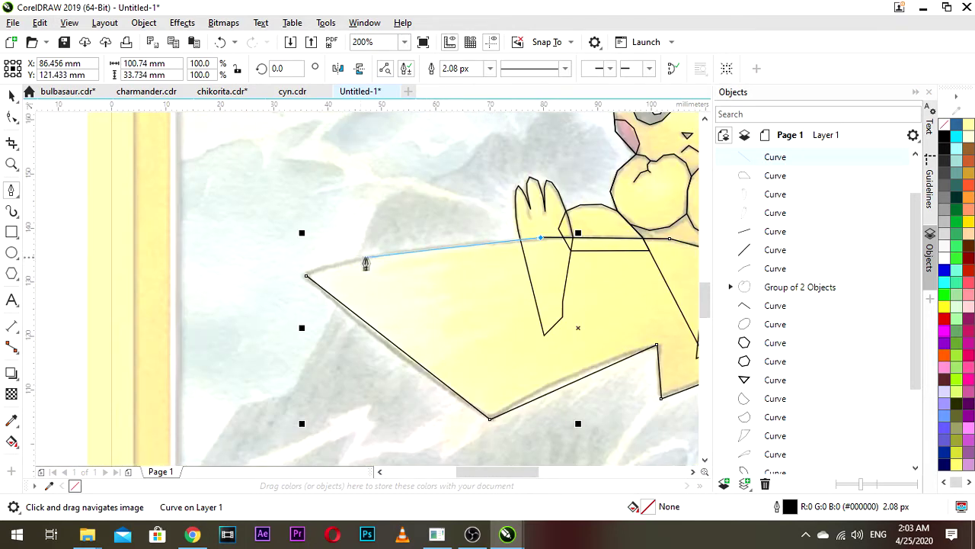
click(392, 252)
click(307, 276)
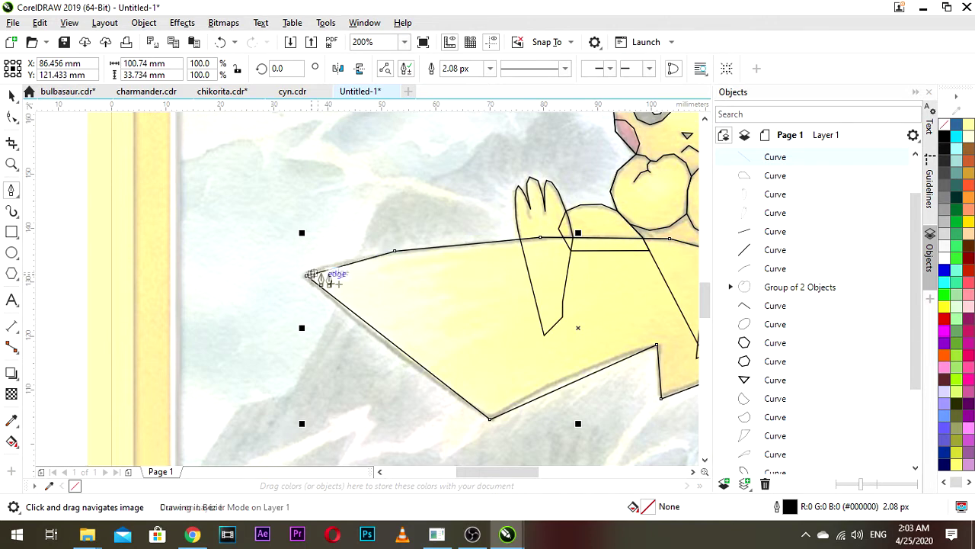
- Add a node to the tail's long lower edge with the Shape tool and move it onto the reference curve
scroll(381, 293, down, 1)
drag(452, 331, 447, 288)
click(11, 118)
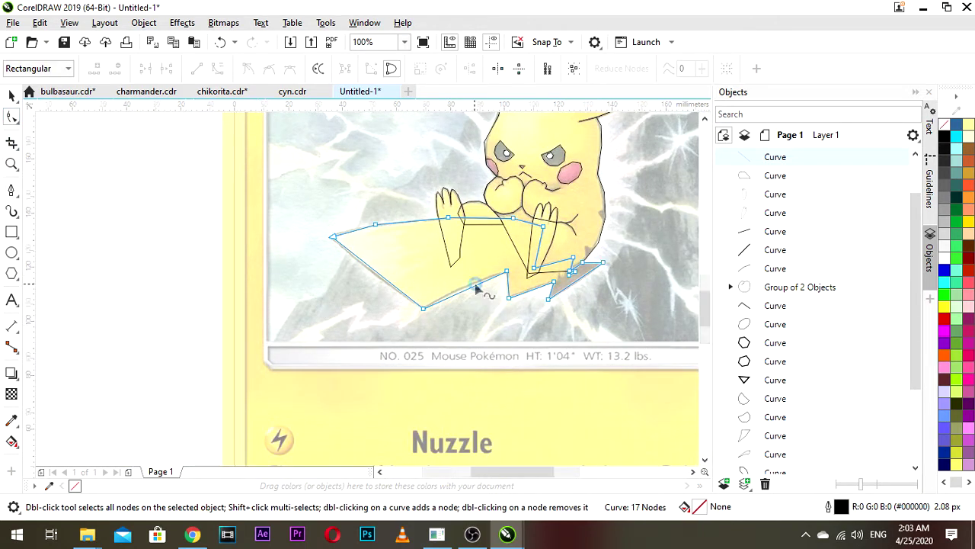
scroll(474, 288, up, 2)
double_click(472, 292)
drag(473, 293, 450, 283)
scroll(450, 282, down, 2)
scroll(497, 302, up, 2)
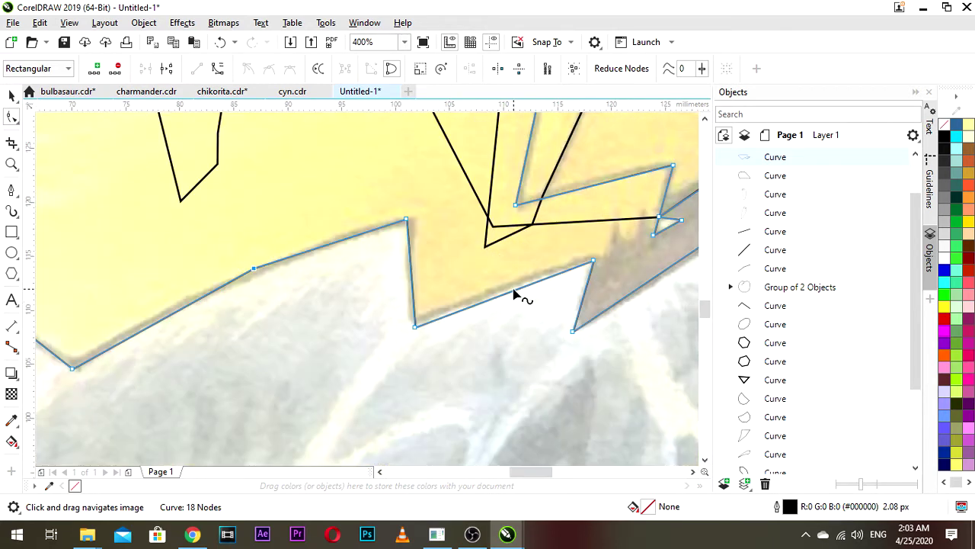
scroll(515, 294, down, 2)
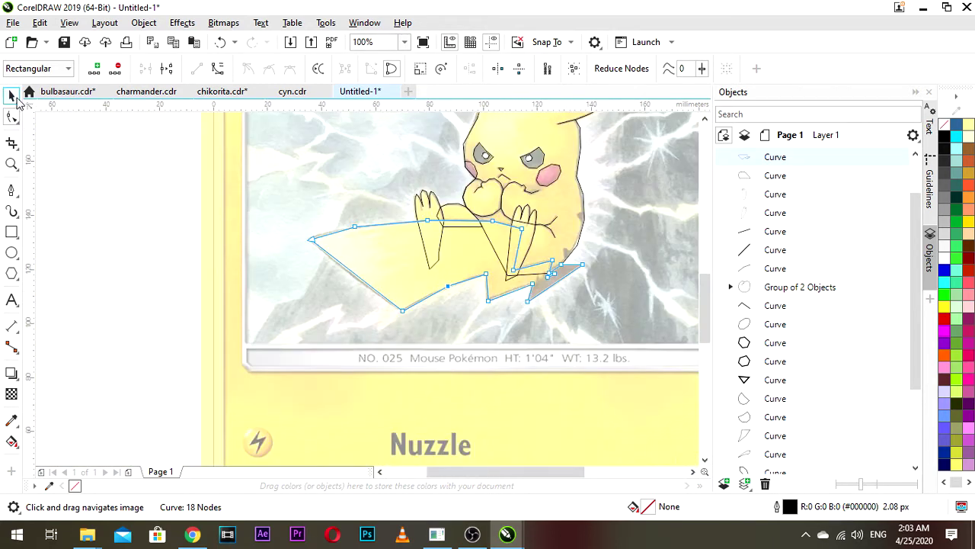
click(12, 95)
scroll(333, 261, down, 1)
drag(375, 295, 442, 266)
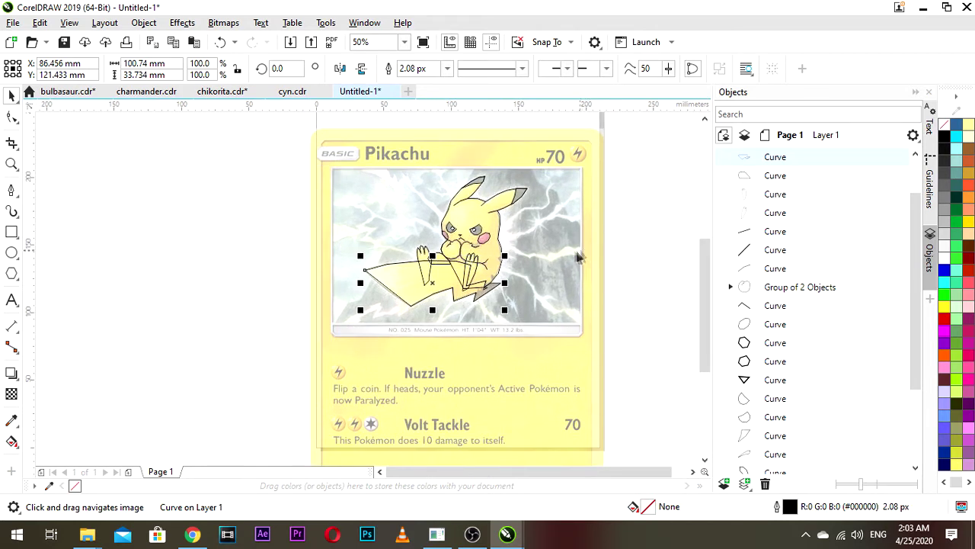
scroll(515, 294, up, 2)
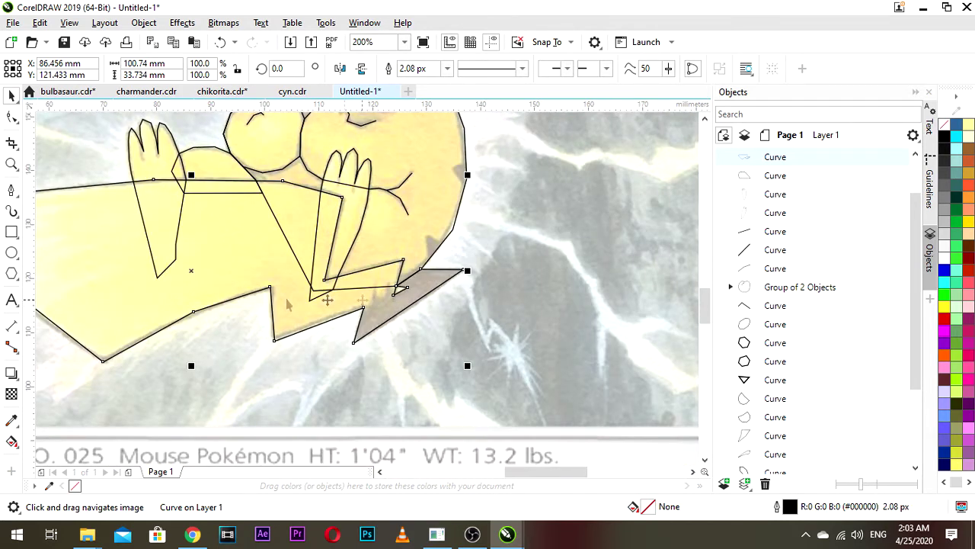
- Start a Pen tool outline of the dark tail-base patch from its leftmost spike down to the second notch's upper corner
click(12, 191)
scroll(402, 303, up, 1)
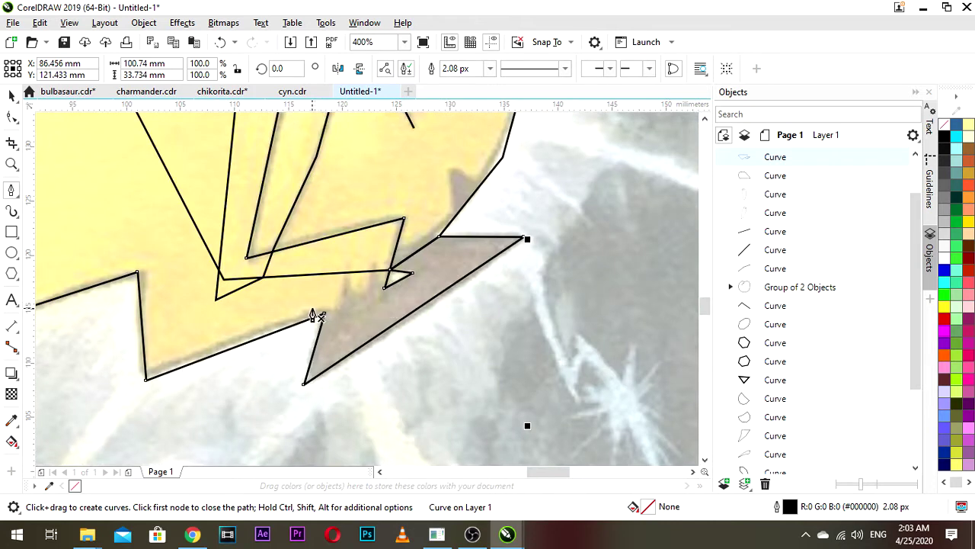
drag(336, 309, 387, 301)
scroll(400, 287, up, 1)
click(398, 236)
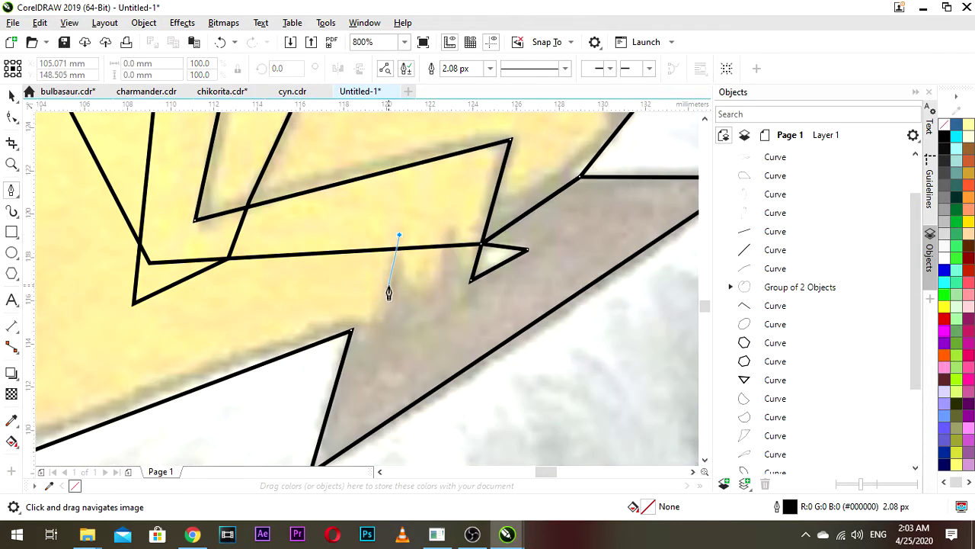
click(372, 341)
click(351, 331)
- Carry the patch outline loosely around the outside of the dark tail end, past its right tip and above the body's edge
drag(310, 375, 383, 280)
scroll(383, 279, down, 1)
click(367, 314)
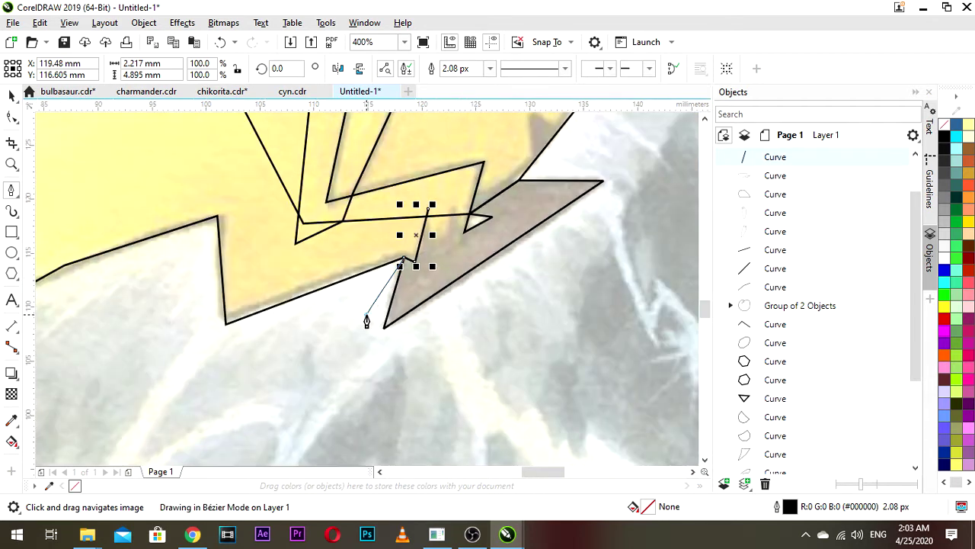
click(368, 361)
drag(626, 214, 607, 283)
click(622, 238)
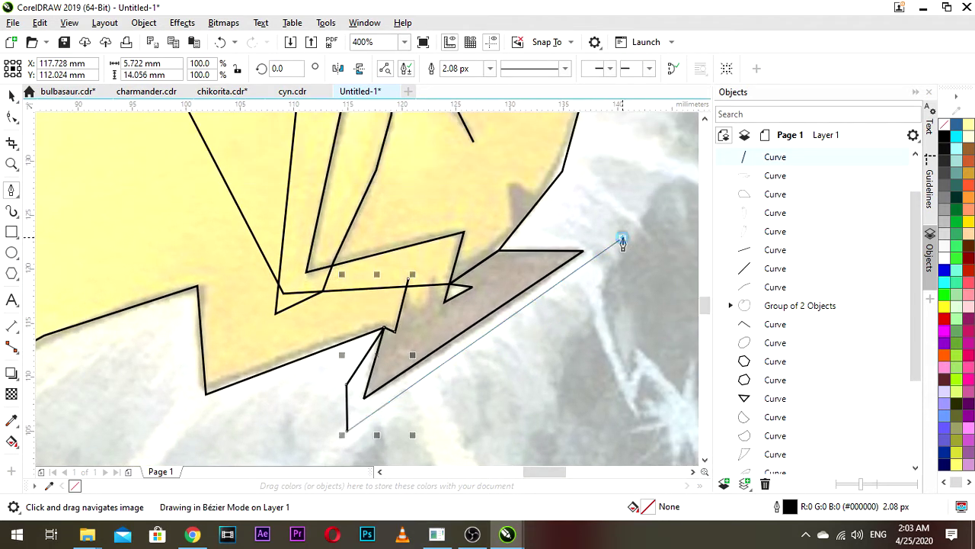
click(493, 231)
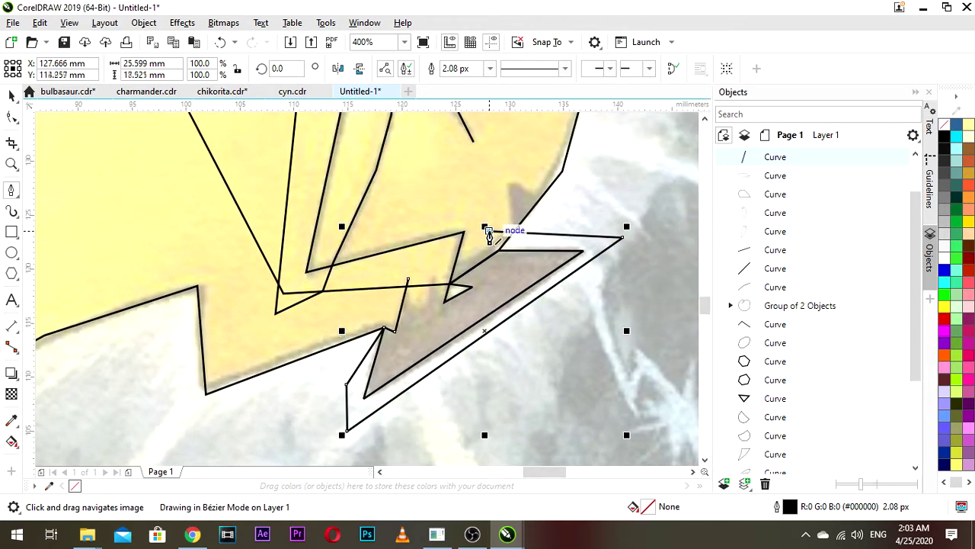
scroll(447, 274, up, 2)
click(440, 259)
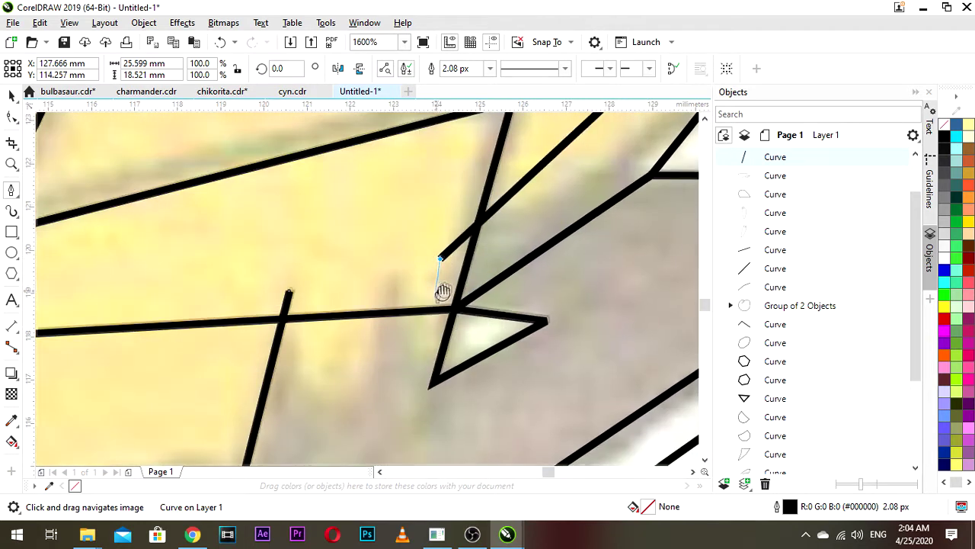
drag(435, 291, 449, 272)
key(ctrl+z)
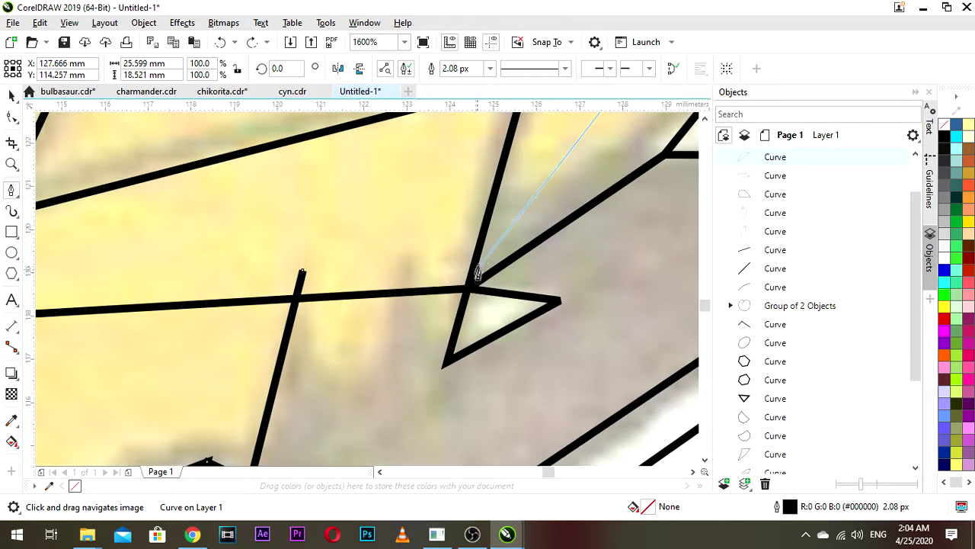
- Snap the patch outline to the small light gap's corners and close it with zigzag segments along the dark spikes
drag(573, 240, 553, 227)
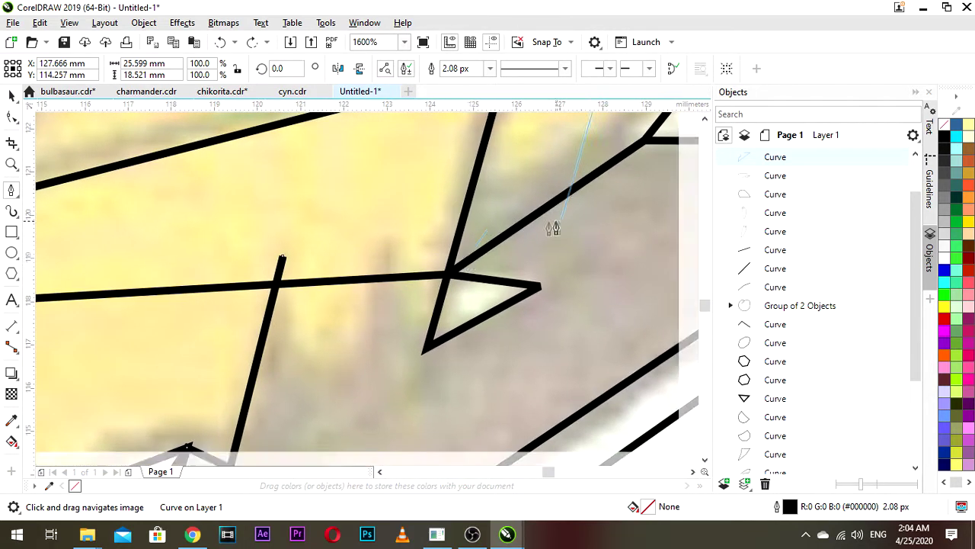
click(452, 273)
click(427, 346)
drag(417, 286, 425, 280)
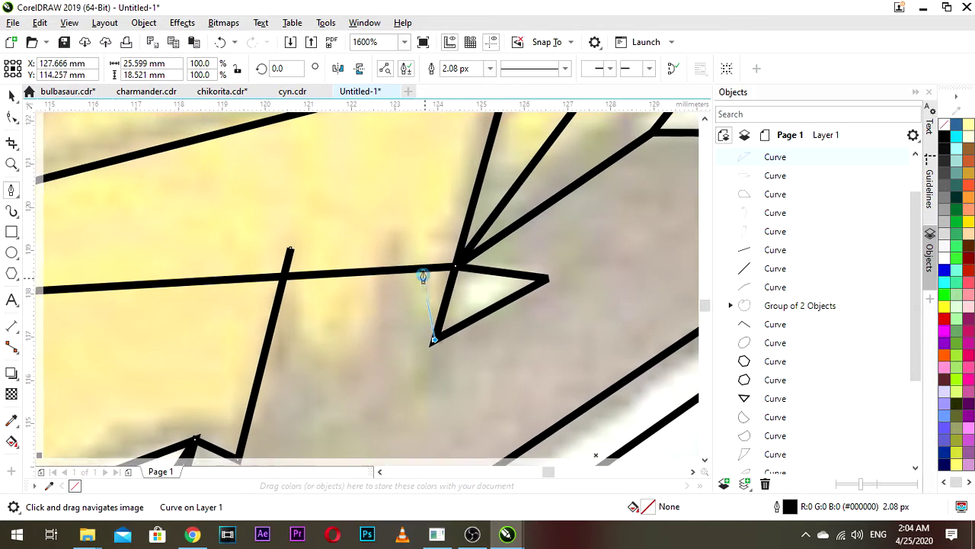
click(392, 232)
scroll(362, 345, down, 1)
drag(362, 345, 413, 264)
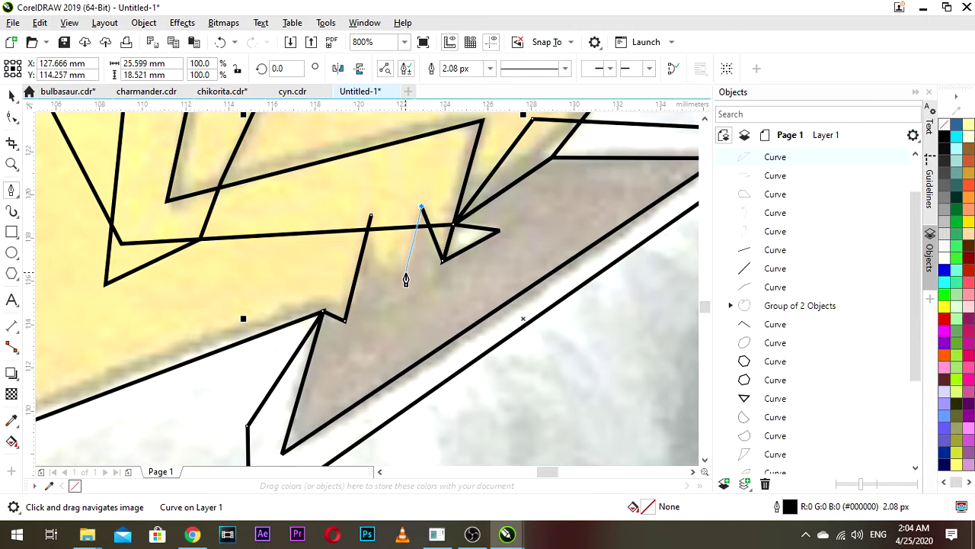
click(398, 276)
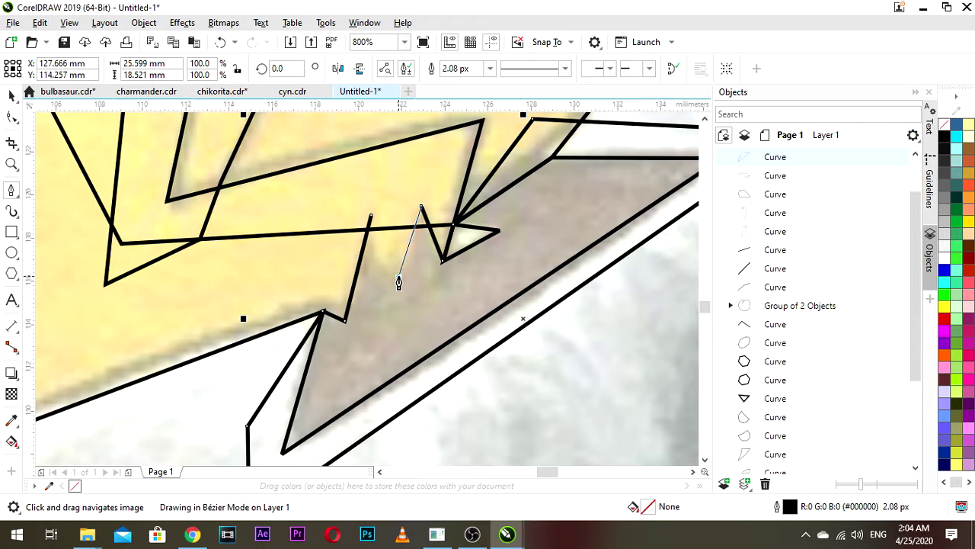
click(371, 216)
scroll(362, 233, down, 1)
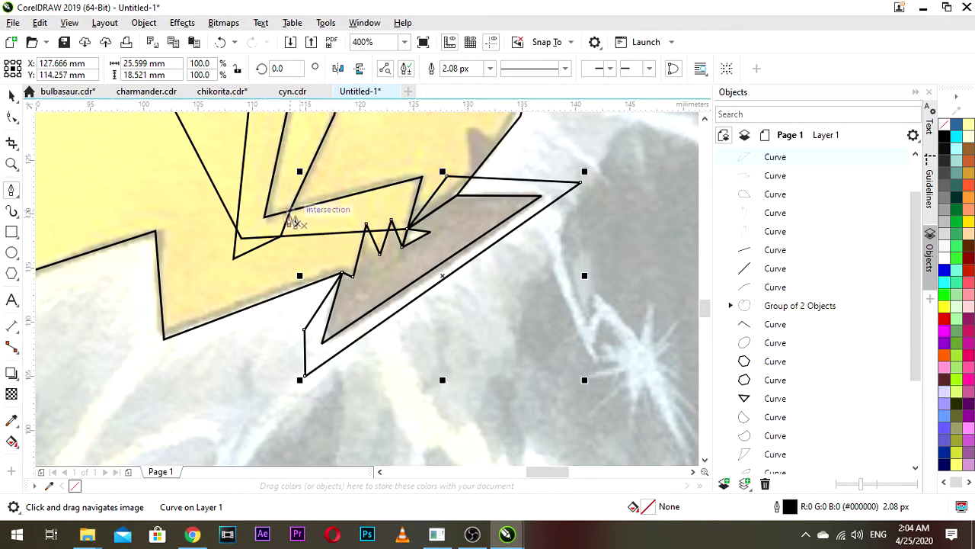
- Intersect the dark patch outline with the tail outline
click(12, 96)
scroll(523, 251, down, 1)
scroll(489, 255, up, 1)
shift+click(281, 274)
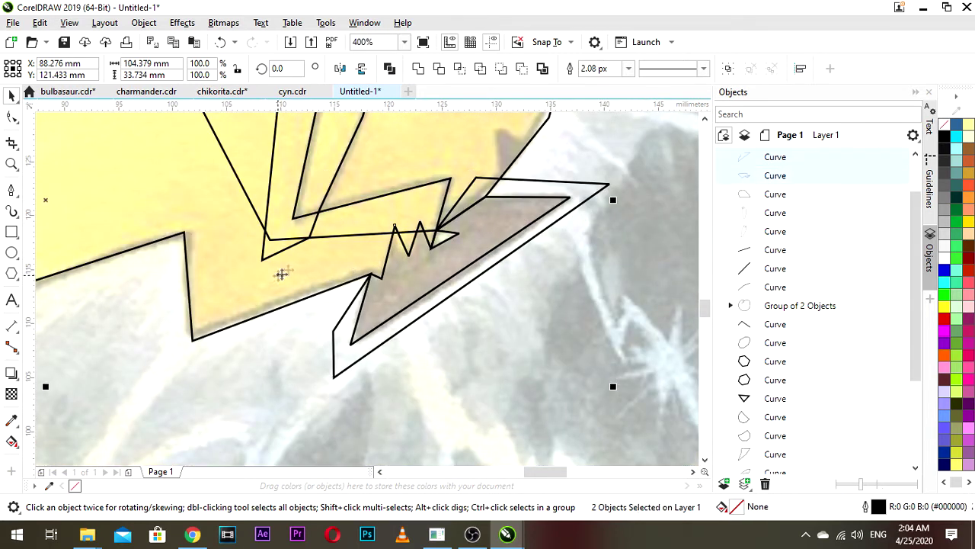
click(459, 69)
- Delete the original oversized patch outline that extends beyond the tail
click(575, 295)
click(577, 196)
key(Delete)
scroll(577, 216, down, 1)
drag(512, 247, 517, 273)
scroll(526, 286, down, 1)
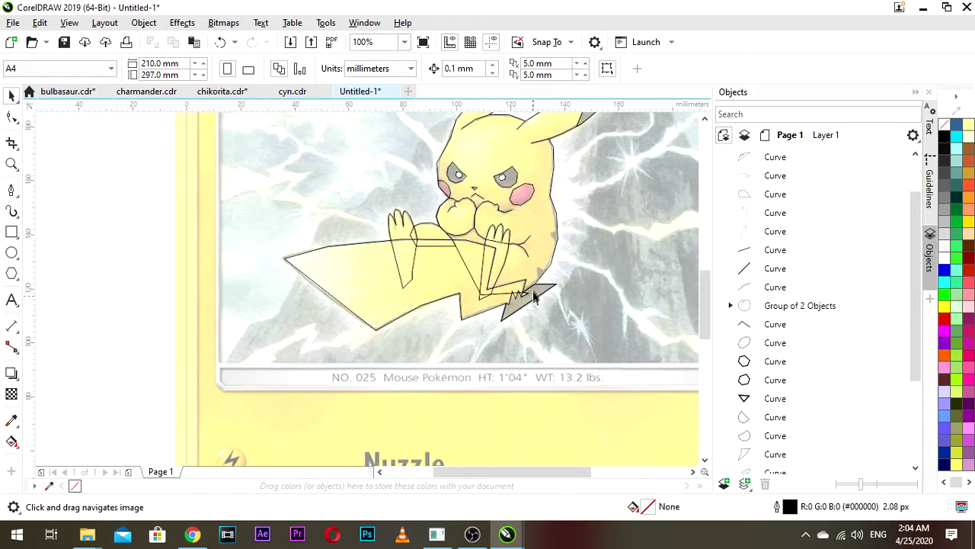
- Draw a closed Pen tool outline around the lower dark back marking above the tail, extending it past the body's edge
scroll(547, 269, up, 3)
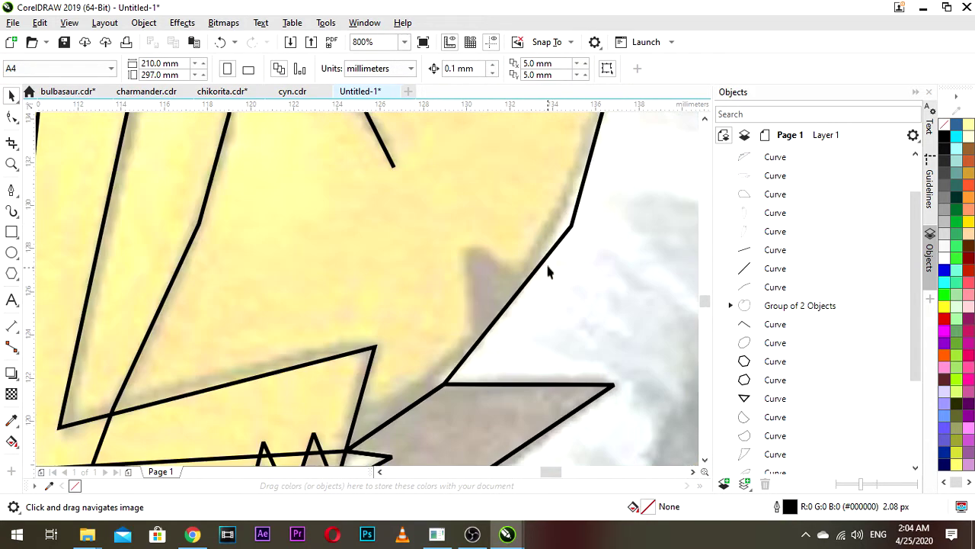
scroll(542, 264, down, 1)
drag(577, 171, 579, 237)
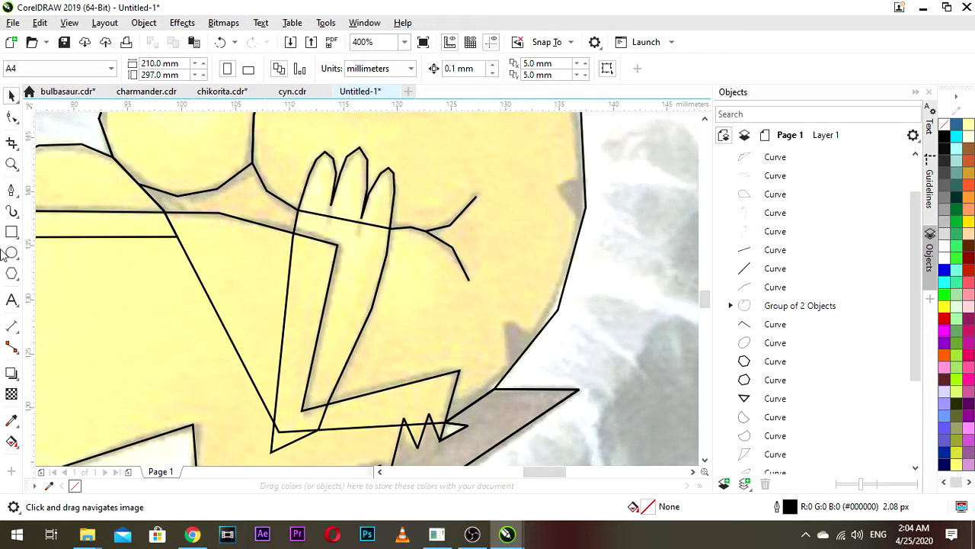
click(10, 190)
scroll(504, 345, up, 1)
click(512, 292)
click(516, 392)
click(561, 391)
click(563, 335)
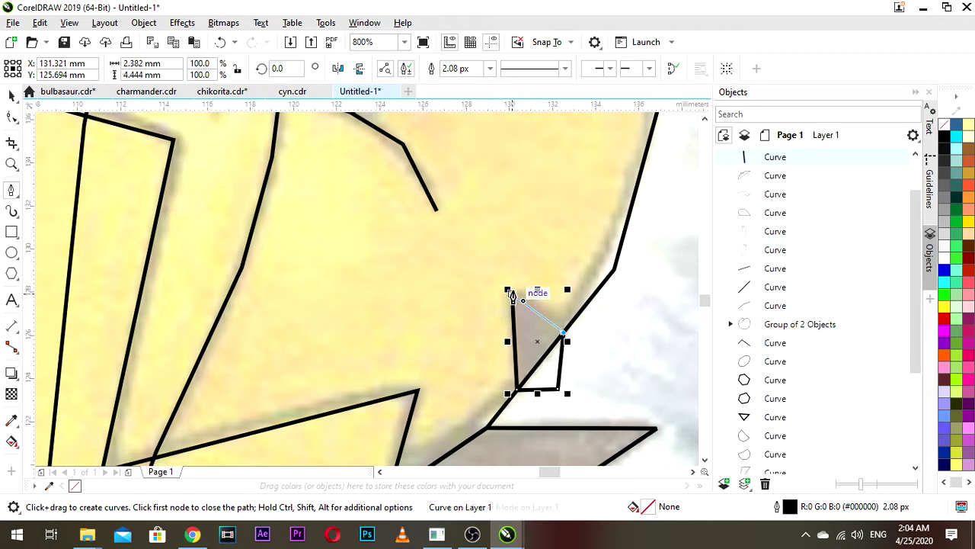
click(512, 293)
- Draw a closed Pen tool outline around the upper dark back marking, extending it past the body's edge
drag(618, 221, 521, 419)
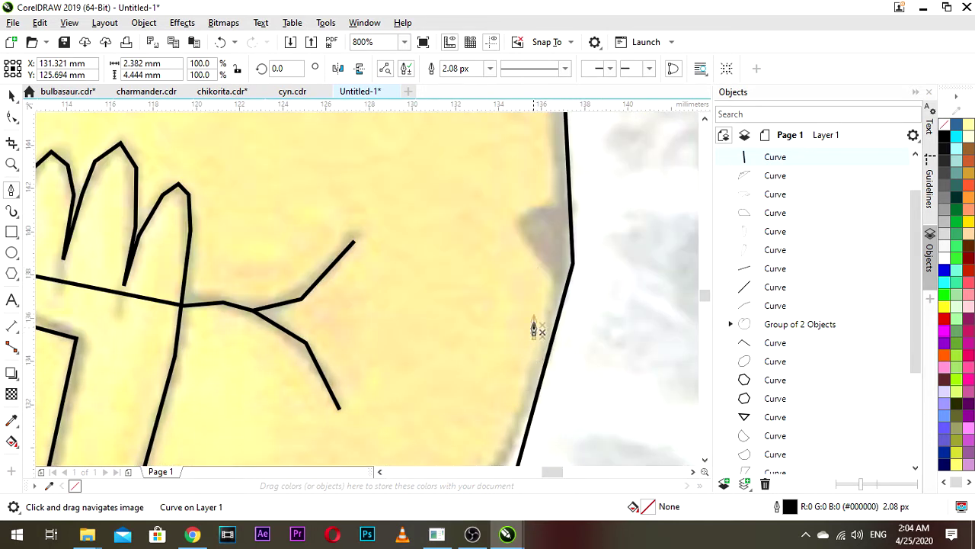
click(517, 217)
click(566, 291)
click(616, 237)
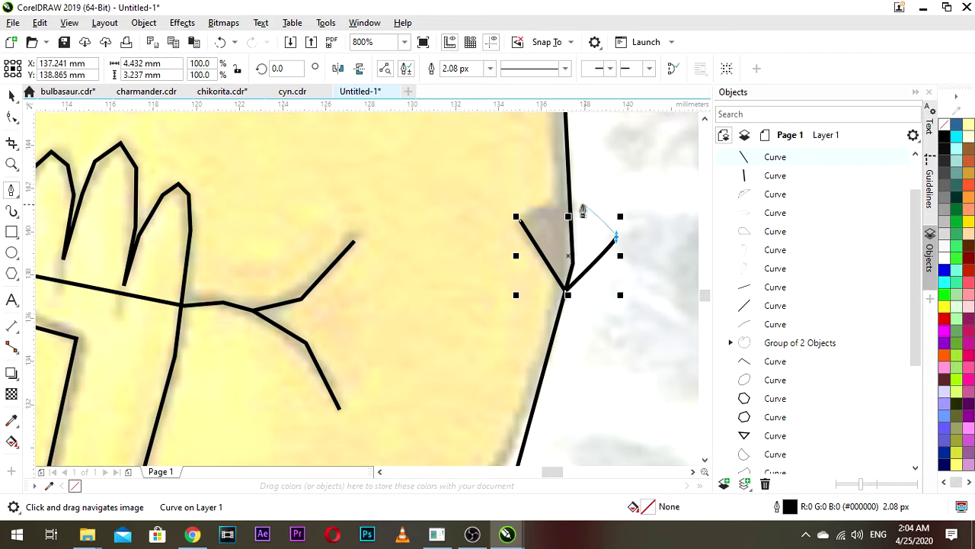
click(569, 203)
click(523, 220)
scroll(534, 242, down, 1)
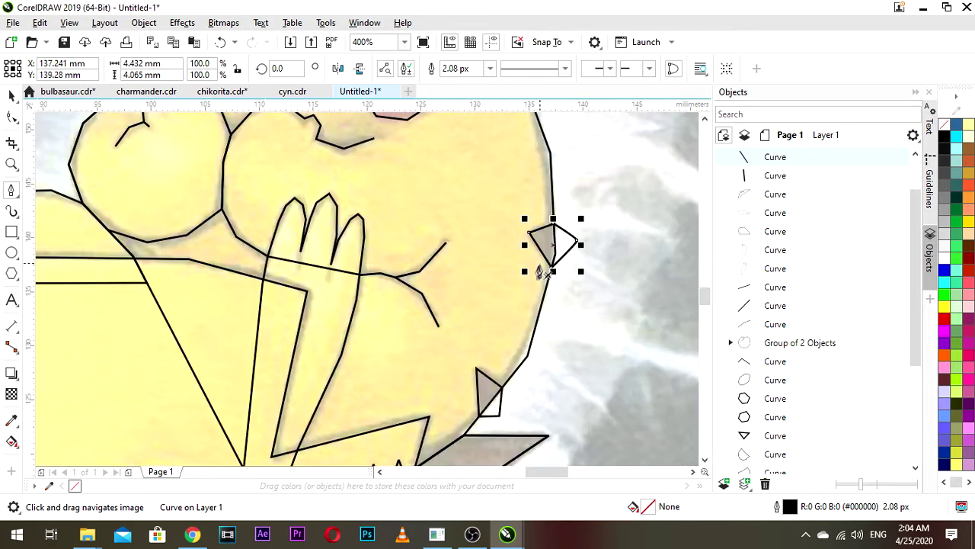
scroll(468, 382, down, 1)
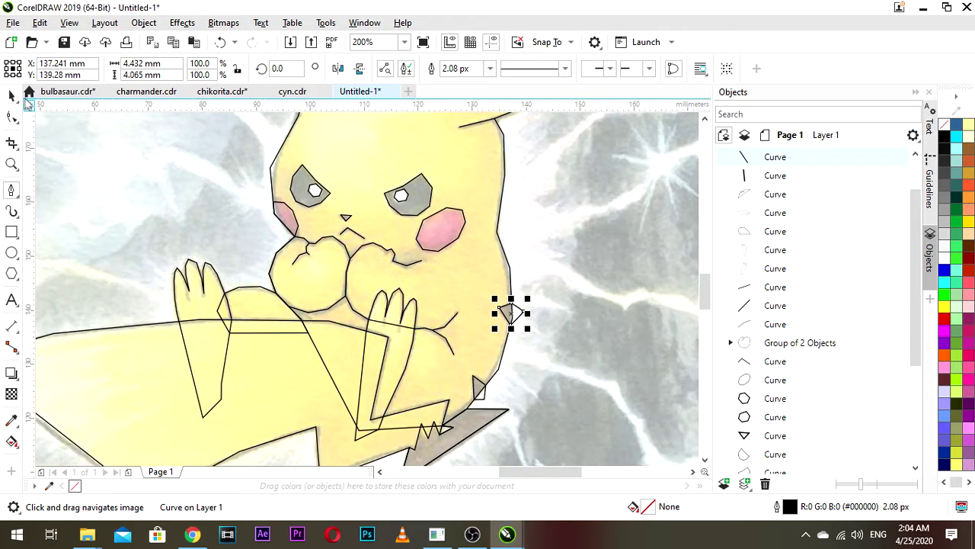
- Intersect the upper back marking with the body outline and delete the original oversized marking
click(12, 96)
scroll(470, 333, up, 1)
click(583, 340)
click(571, 294)
shift+click(466, 304)
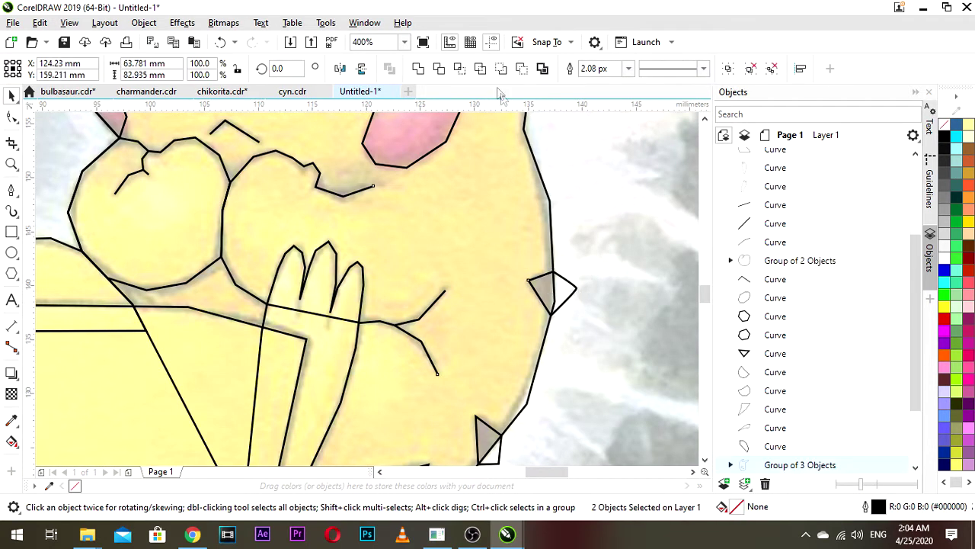
click(459, 73)
click(618, 288)
click(569, 294)
key(Delete)
- Intersect the lower back marking with the body outline and delete its original oversized outline
click(500, 454)
shift+click(511, 381)
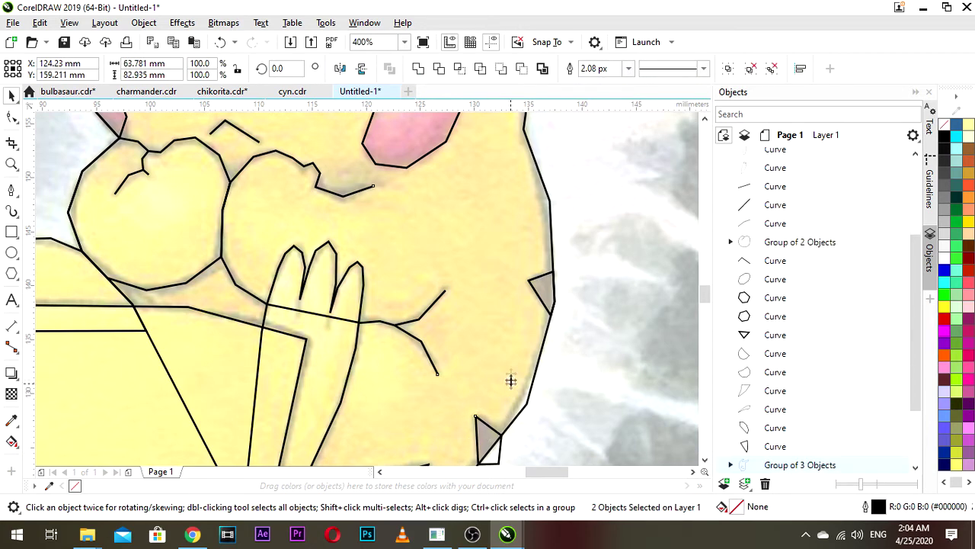
click(460, 72)
click(567, 406)
click(500, 454)
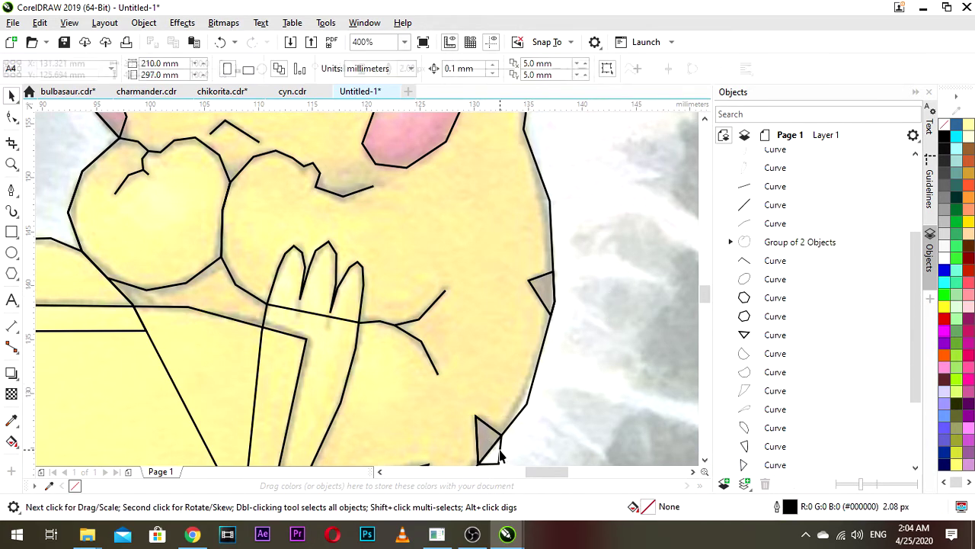
key(Delete)
- Examine the traced outlines over the reference card for any parts of Pikachu still missing
scroll(534, 423, down, 1)
drag(574, 395, 605, 372)
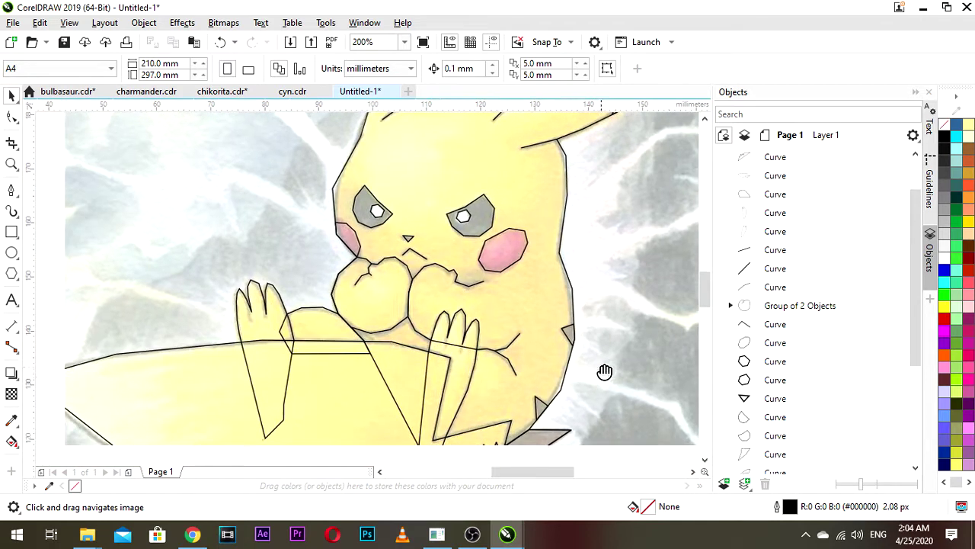
scroll(560, 358, down, 1)
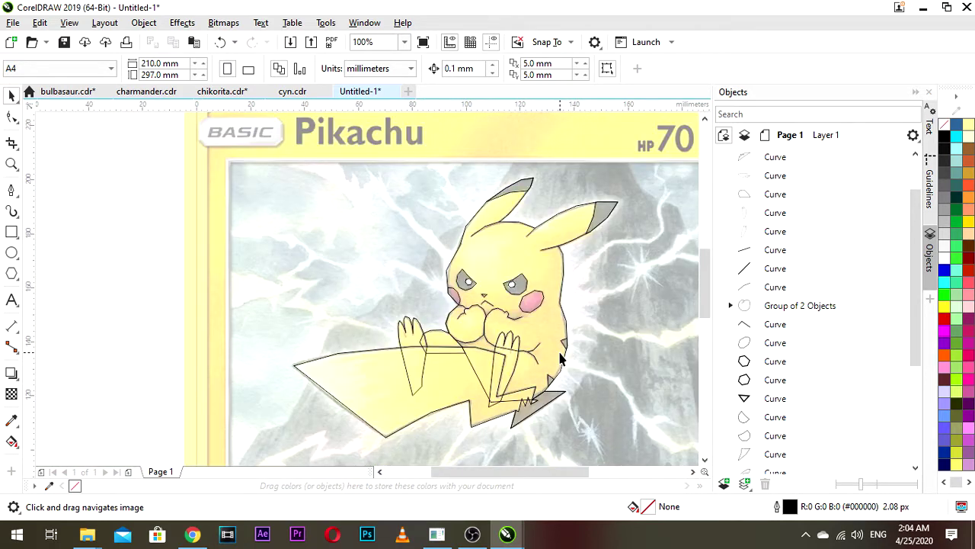
scroll(512, 333, down, 1)
scroll(510, 332, up, 1)
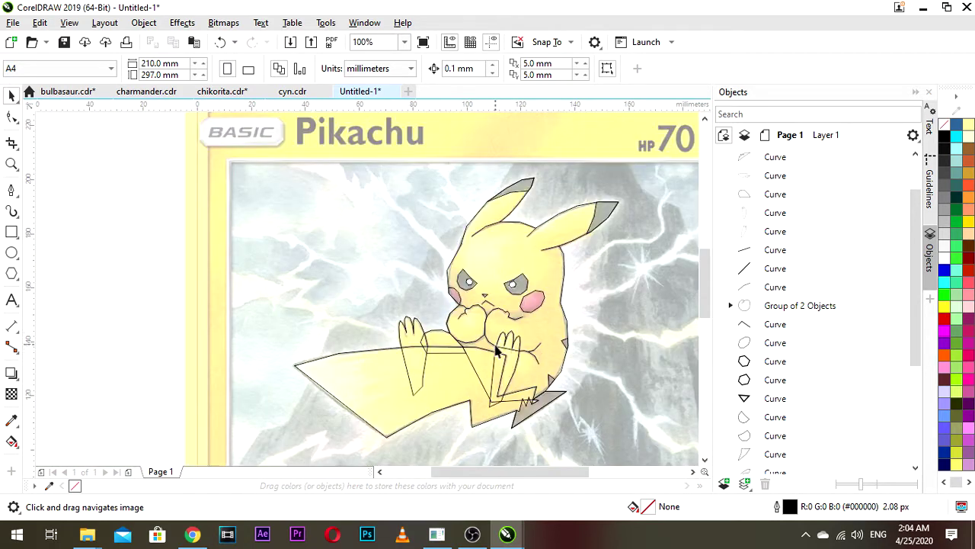
drag(470, 310, 472, 282)
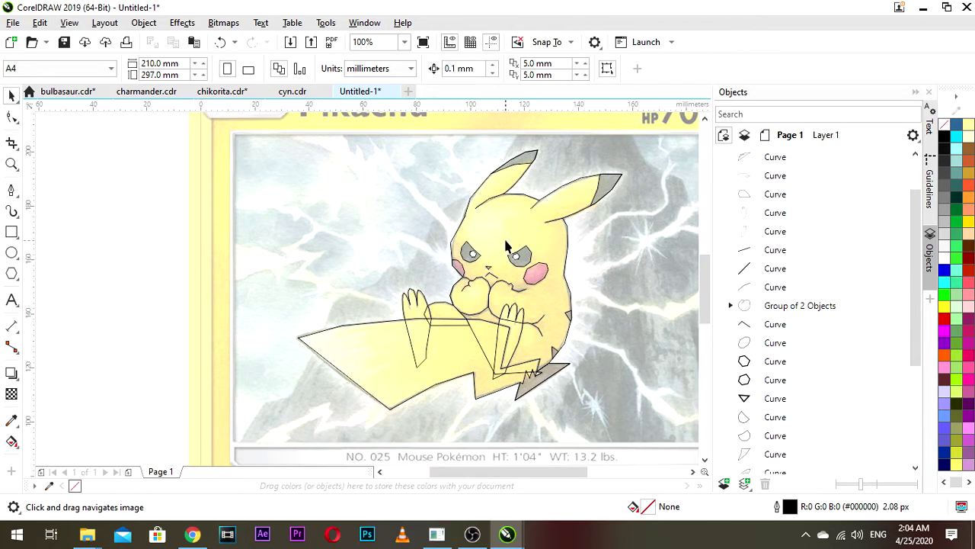
scroll(507, 245, up, 1)
scroll(487, 260, down, 1)
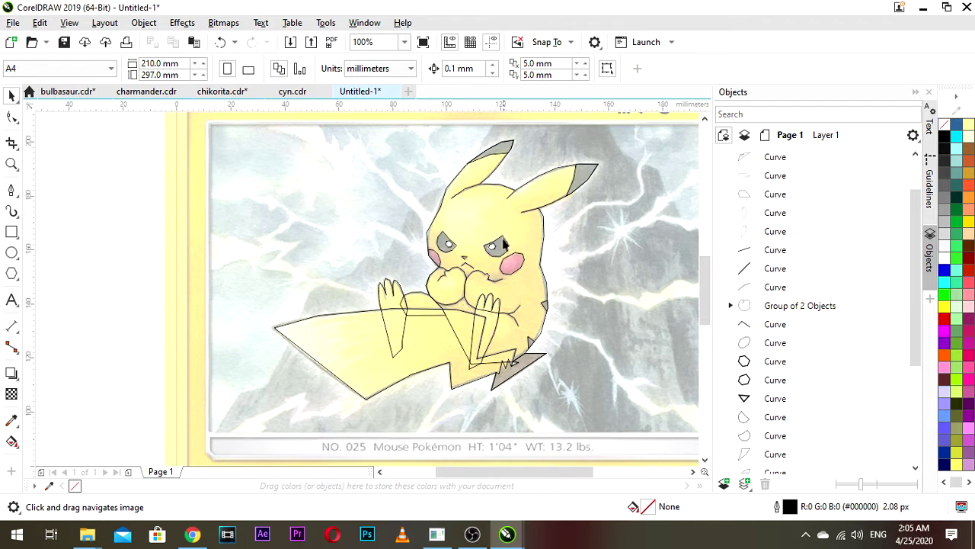
scroll(498, 248, down, 1)
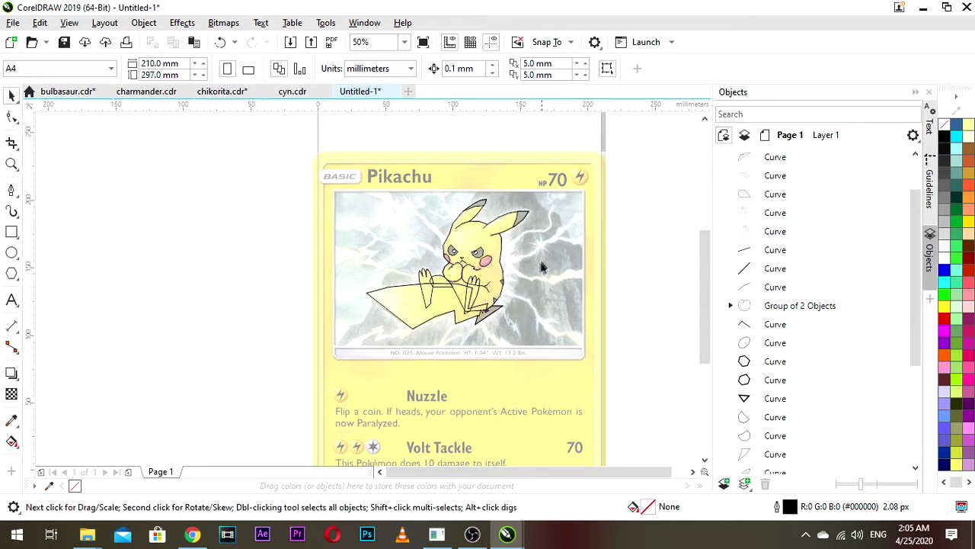
scroll(472, 305, up, 2)
scroll(483, 278, down, 1)
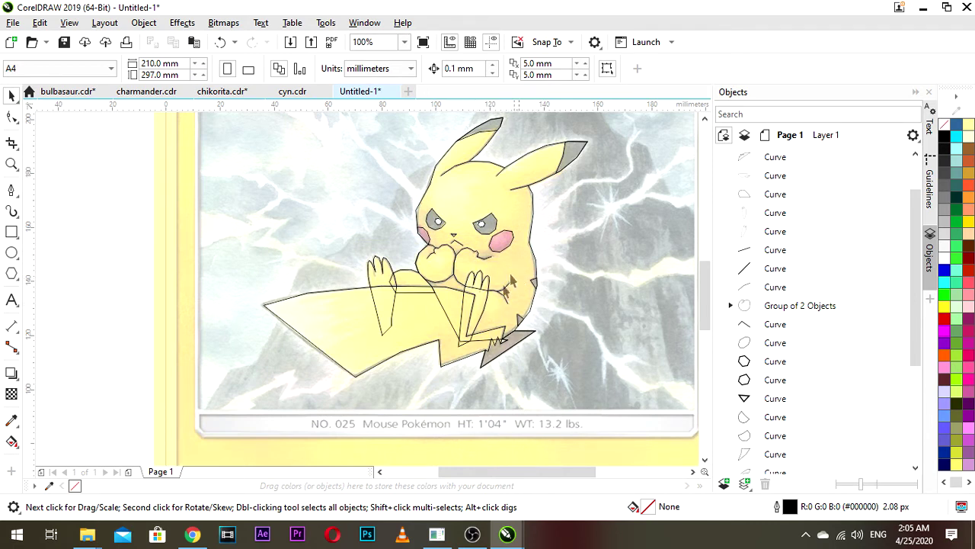
scroll(539, 203, down, 1)
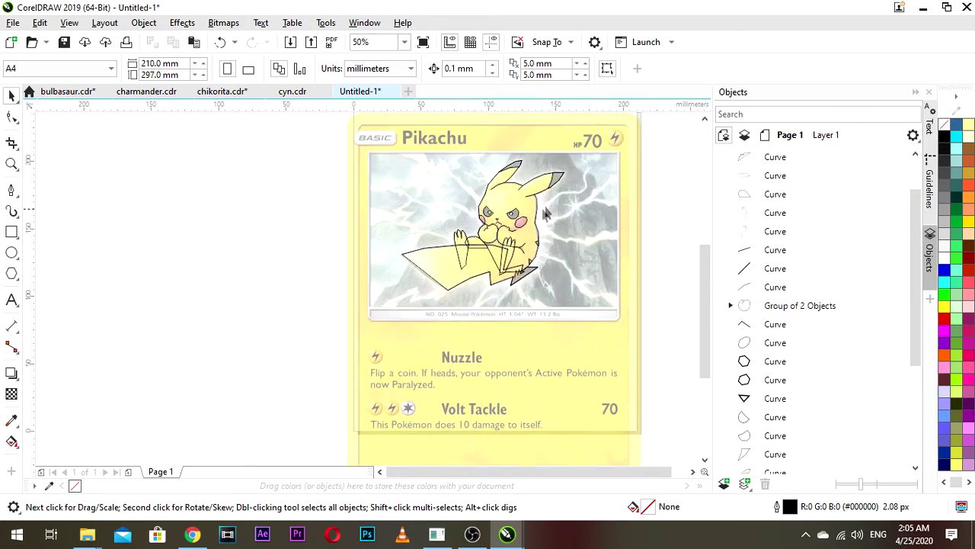
- Unlock the reference bitmap and move it off the page beside the line art, leaving nothing selected
drag(553, 203, 522, 238)
right_click(564, 253)
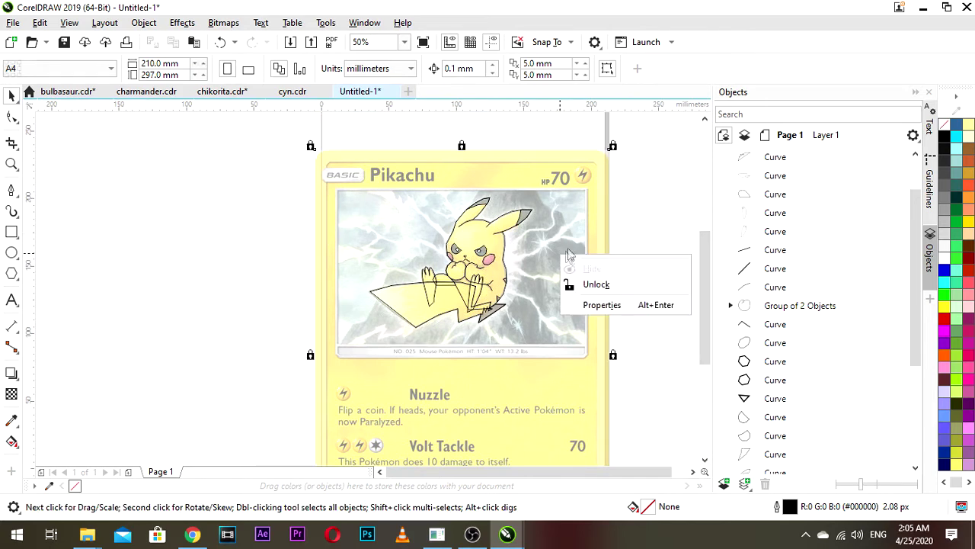
click(589, 285)
scroll(564, 268, down, 1)
drag(564, 268, 383, 260)
scroll(487, 247, up, 1)
drag(592, 272, 546, 275)
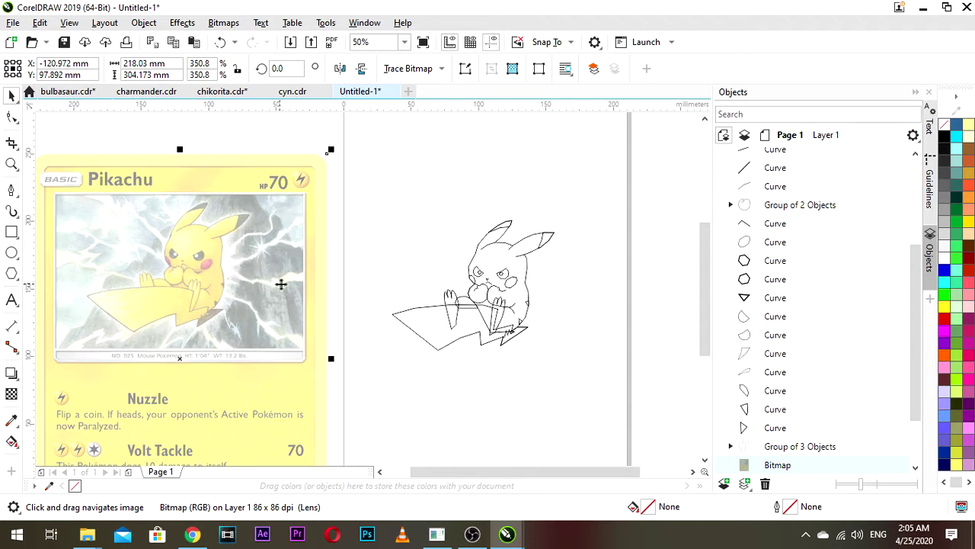
scroll(540, 279, down, 1)
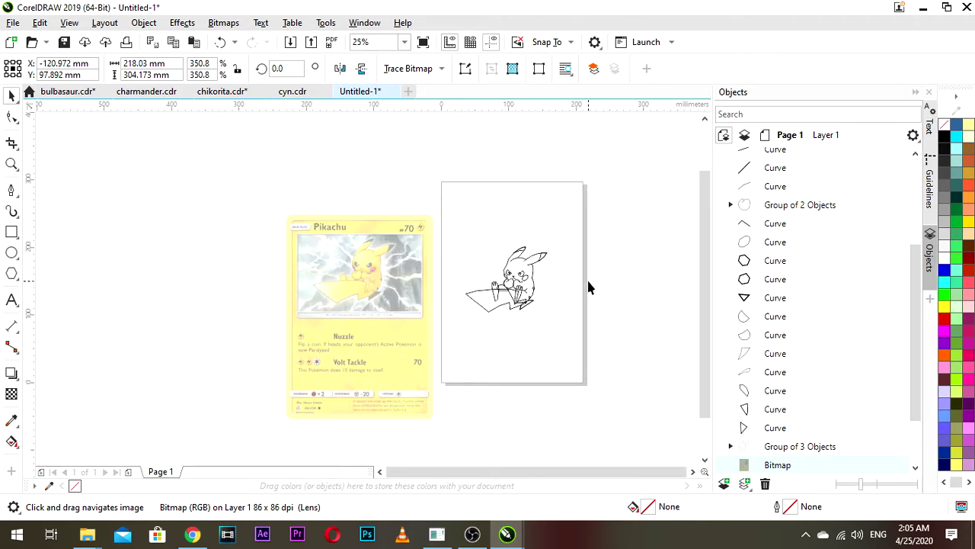
click(591, 284)
- Compare the standalone line art with the reference card, examining the body, feet and tail closely
scroll(492, 286, up, 1)
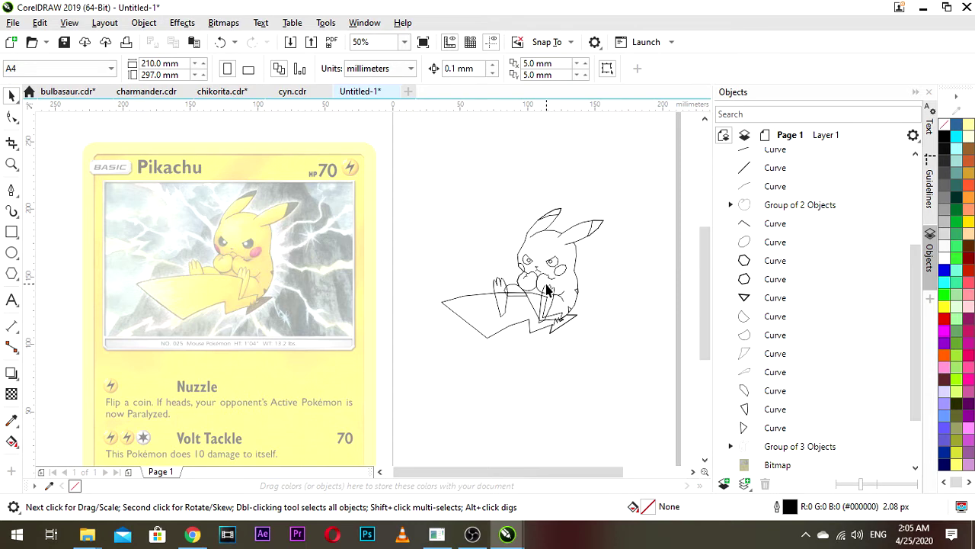
scroll(555, 264, up, 1)
drag(521, 293, 575, 276)
scroll(574, 277, down, 1)
scroll(570, 282, up, 1)
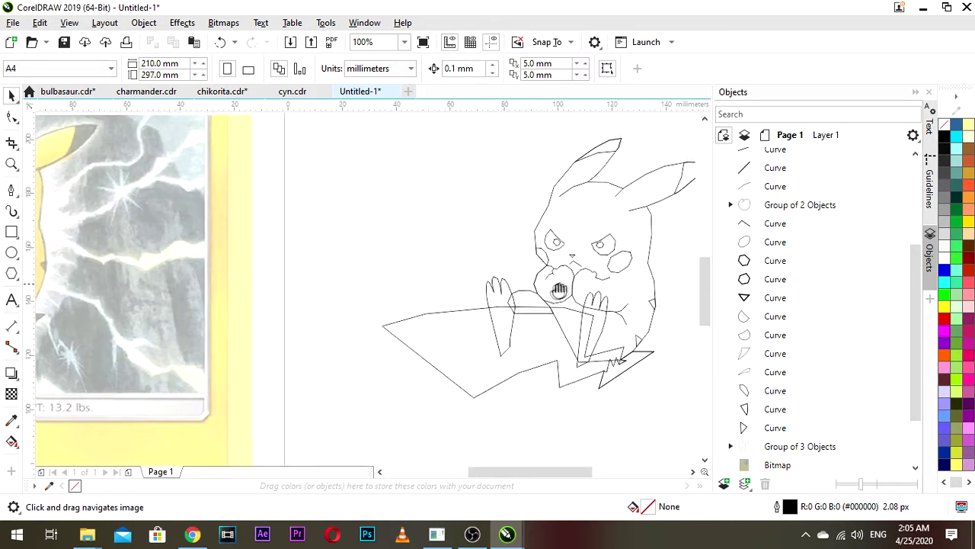
scroll(505, 283, down, 1)
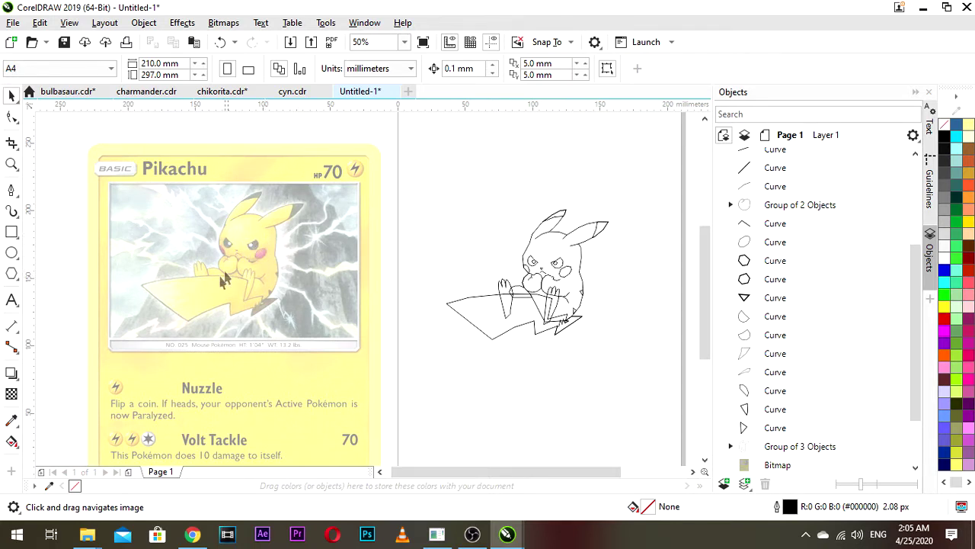
scroll(185, 296, up, 2)
scroll(183, 295, down, 1)
scroll(147, 276, up, 1)
drag(137, 282, 163, 286)
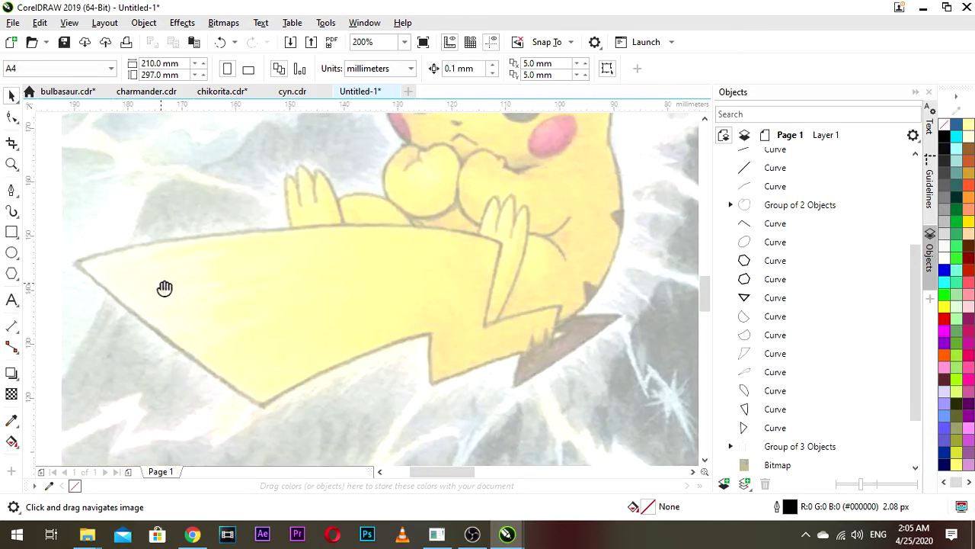
scroll(286, 323, down, 2)
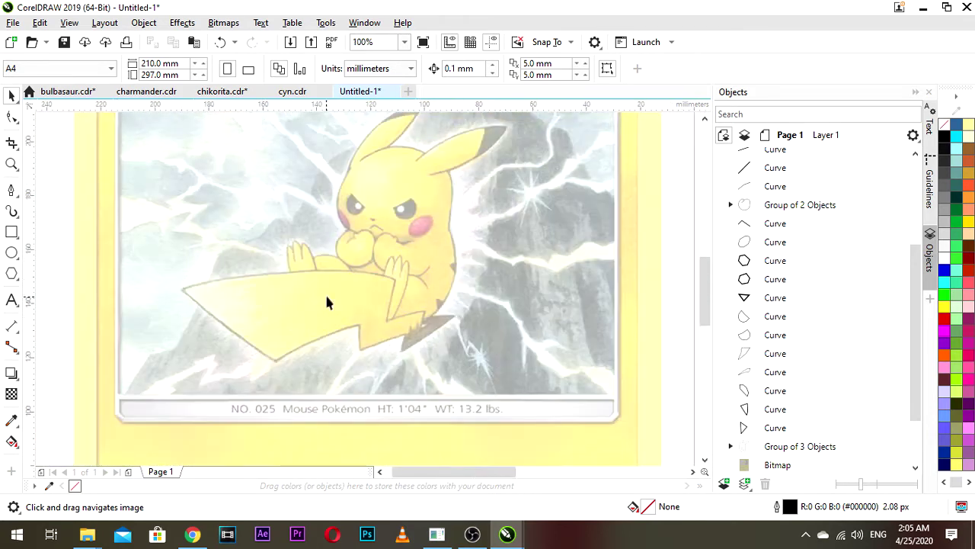
scroll(285, 297, up, 2)
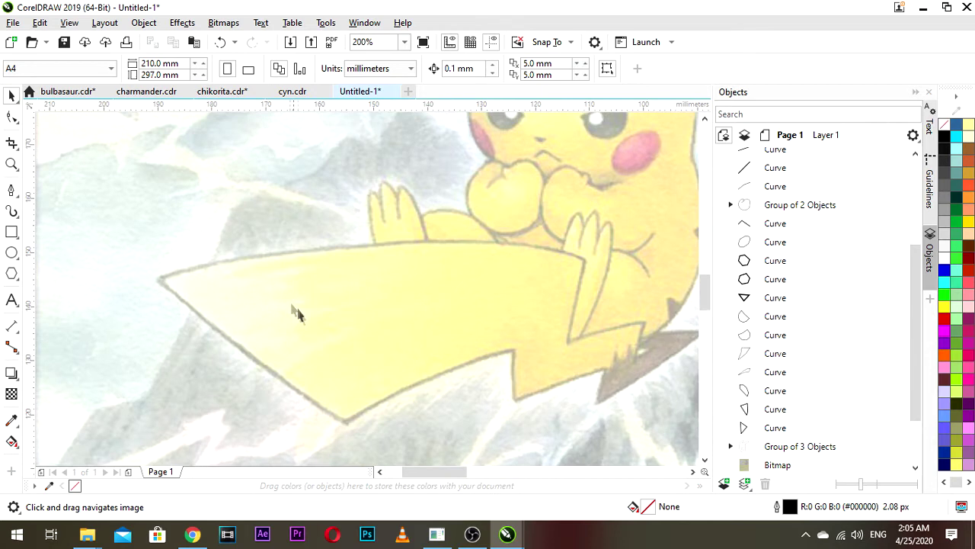
scroll(299, 315, down, 2)
- Move the reference bitmap slightly closer to the page
drag(563, 311, 390, 312)
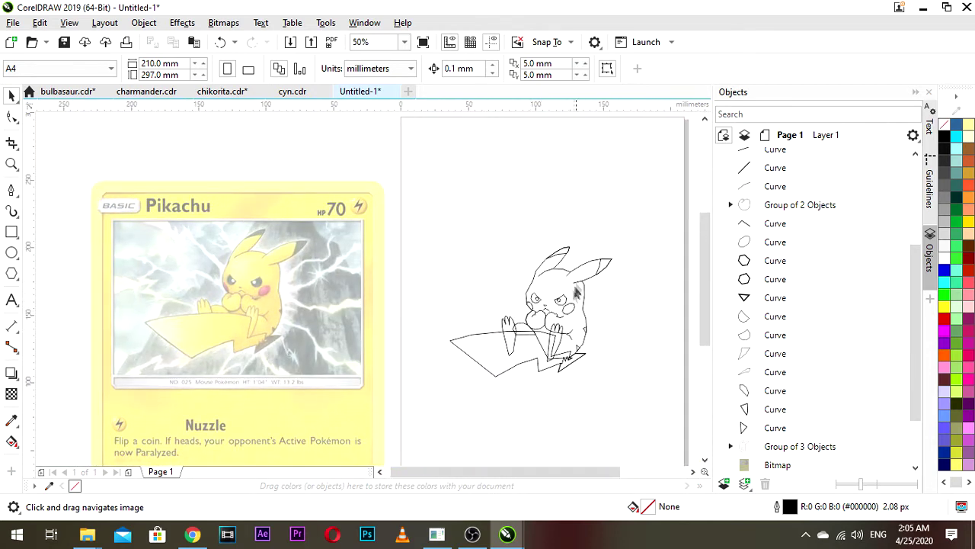
scroll(568, 321, up, 1)
scroll(535, 344, down, 1)
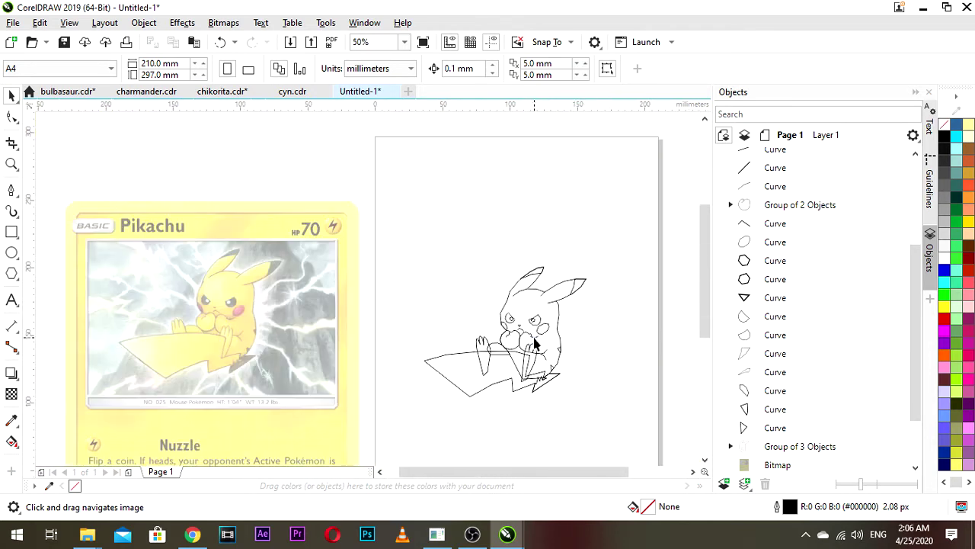
drag(279, 312, 299, 301)
right_click(300, 302)
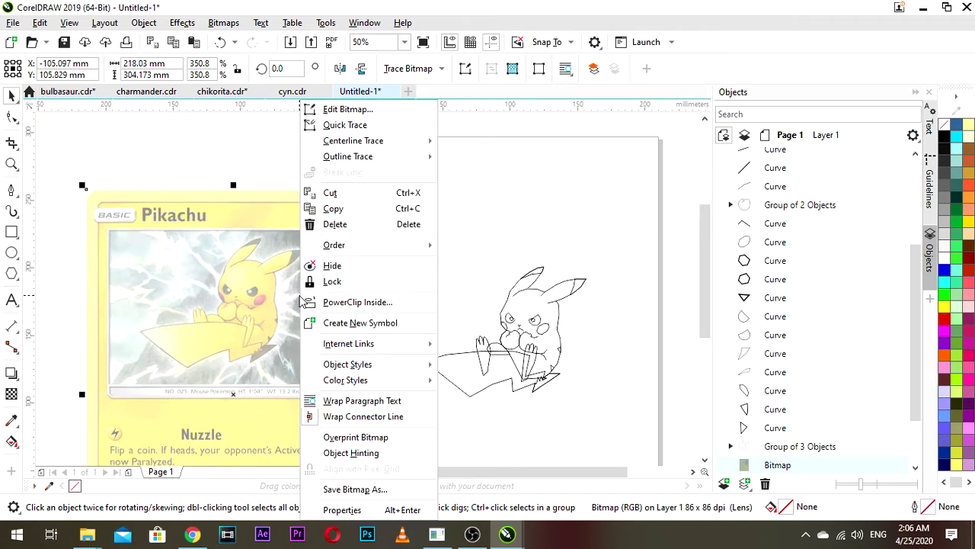
click(326, 280)
right_click(321, 284)
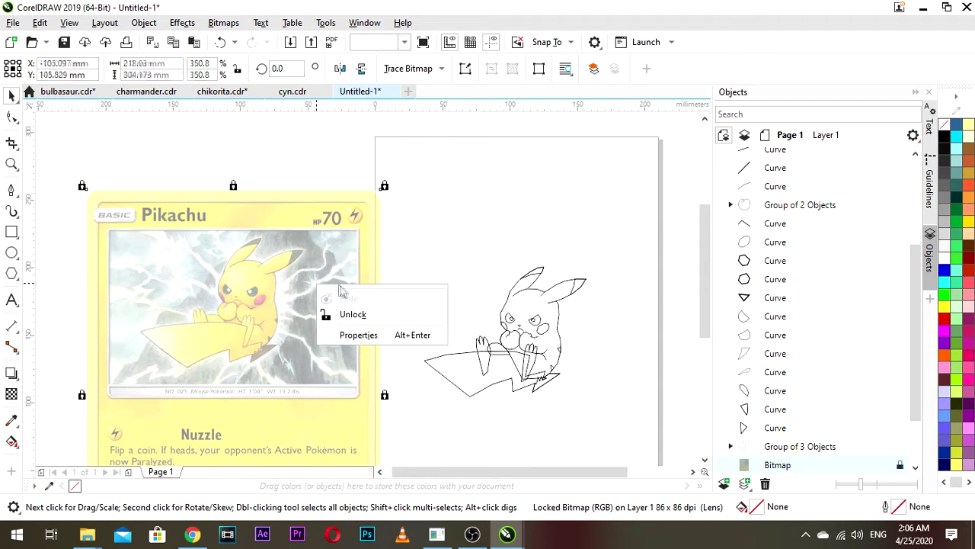
click(352, 314)
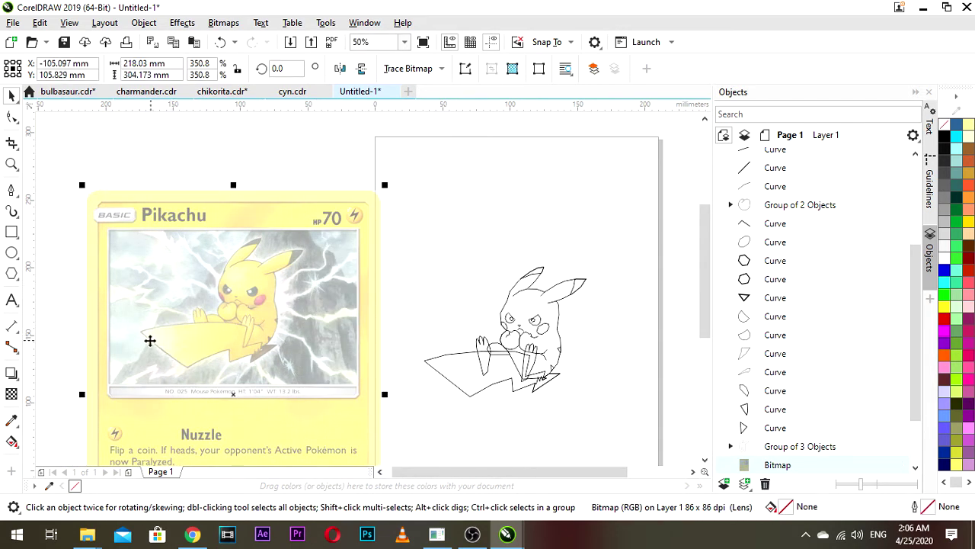
- Remove the transparency from the reference bitmap so it shows in full colour
drag(150, 340, 163, 319)
click(9, 398)
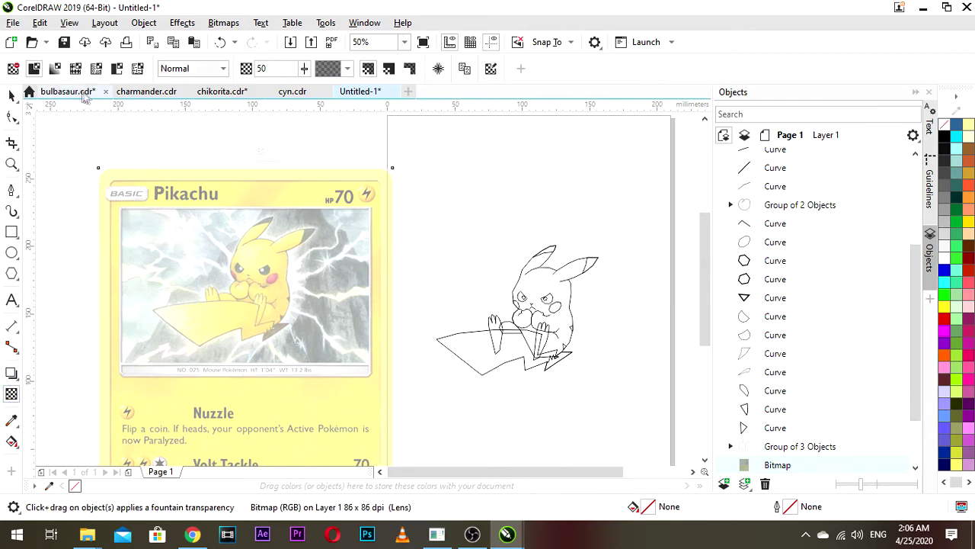
click(13, 69)
scroll(203, 180, down, 1)
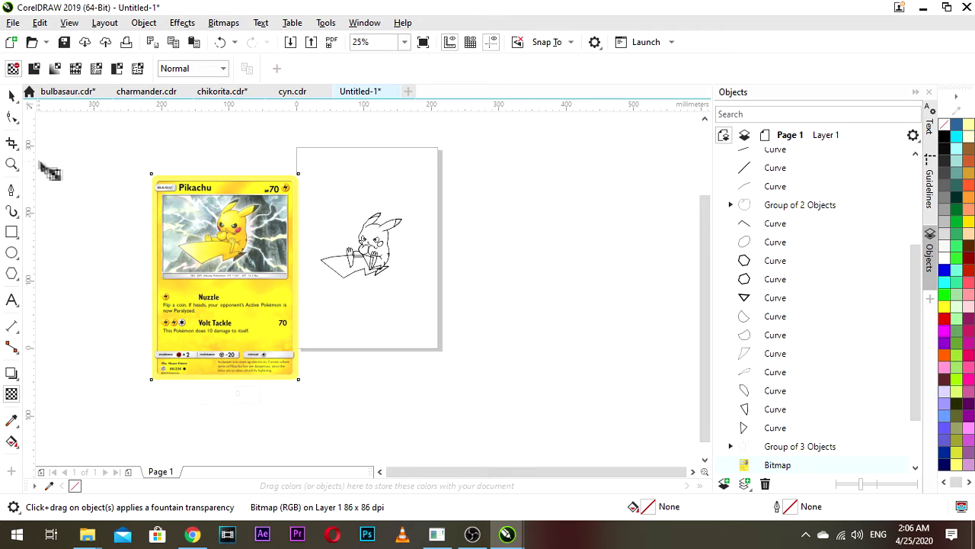
- Add the light yellow of the forehead and the yellow of the ear (#F5DB3C) from the reference card to the document palette
scroll(67, 162, up, 1)
drag(398, 271, 343, 258)
scroll(322, 167, up, 1)
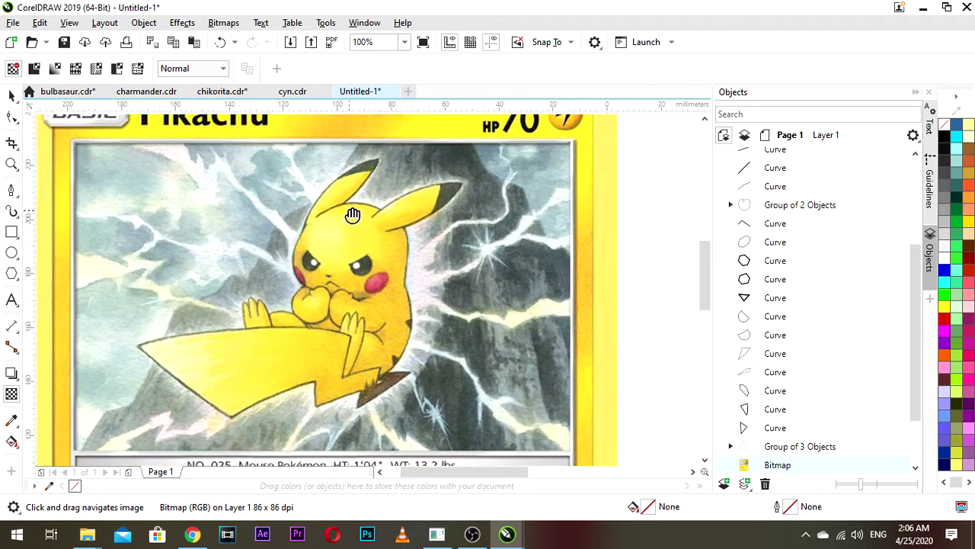
click(50, 489)
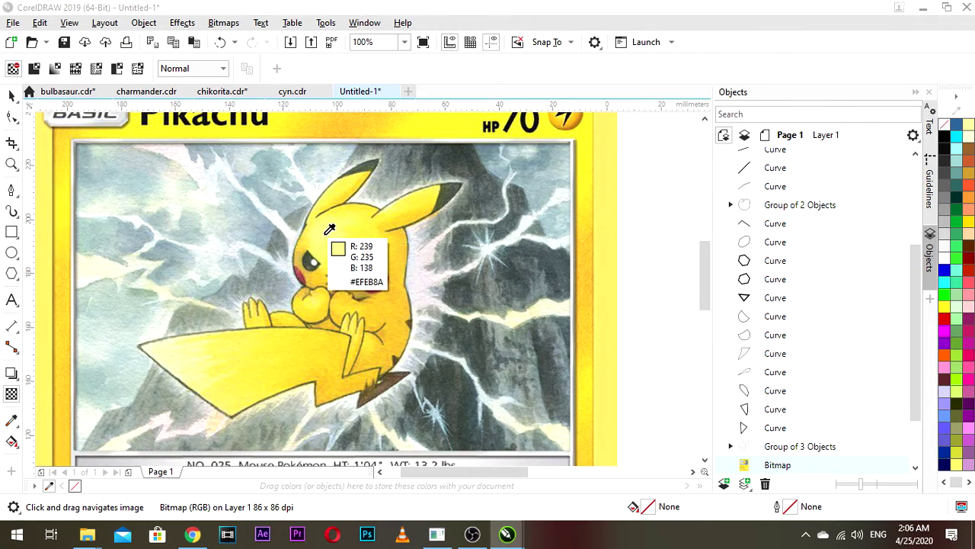
click(335, 236)
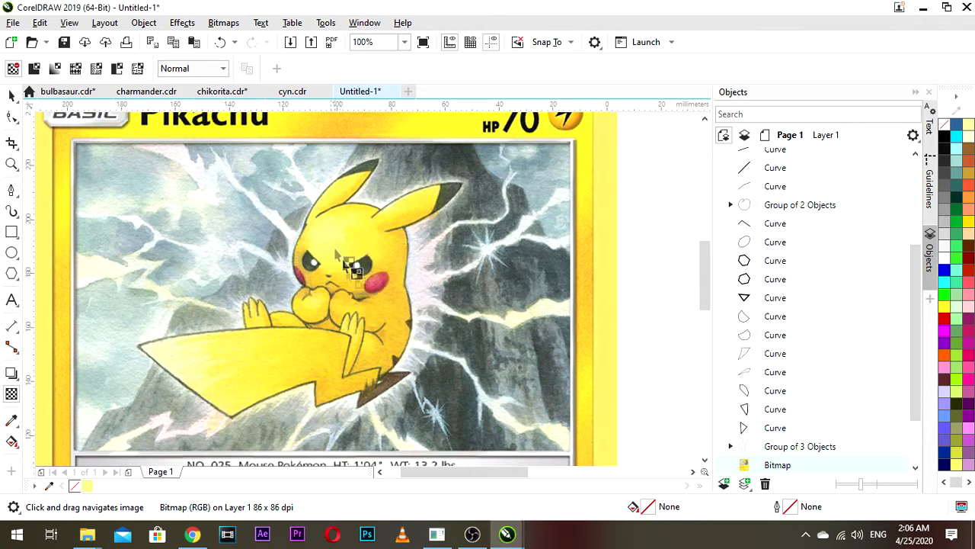
click(50, 486)
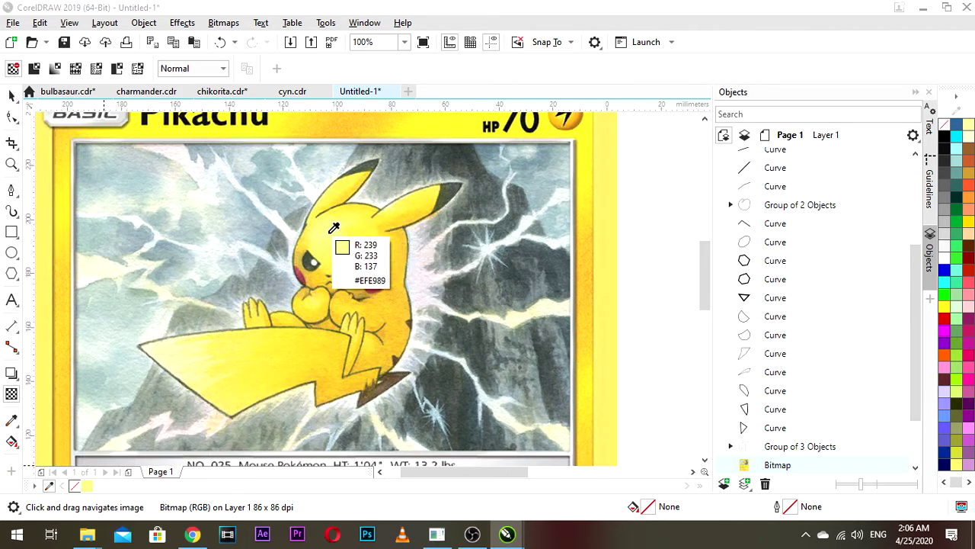
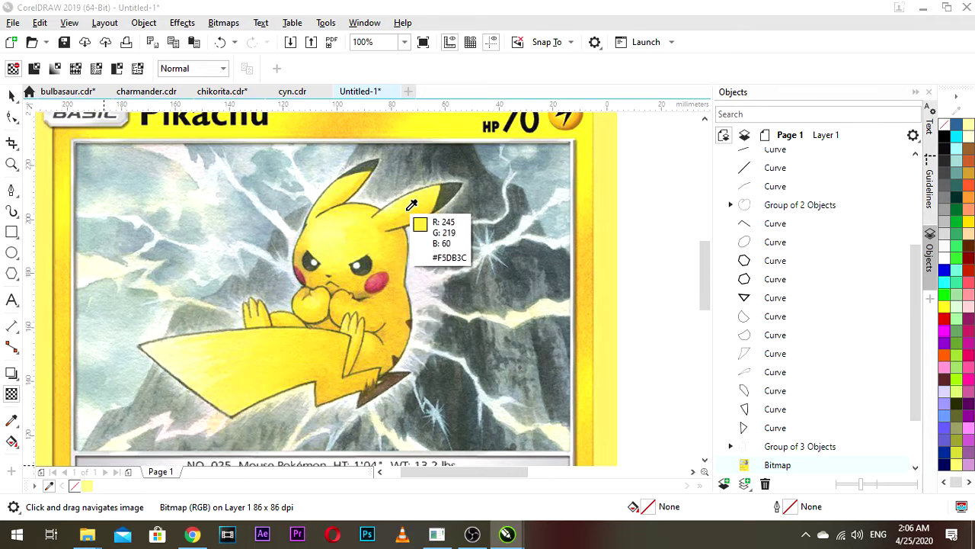
click(408, 209)
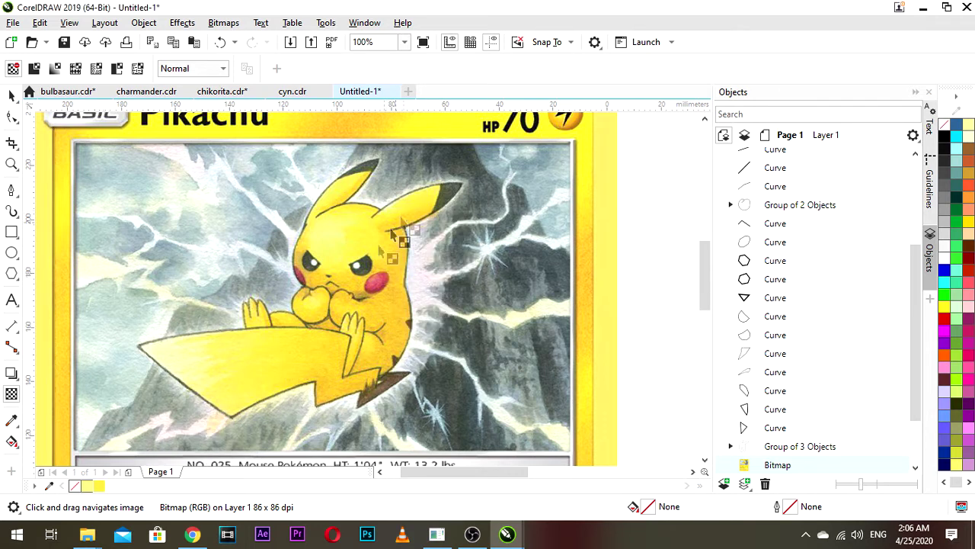
- Sample the card's pink cheek, dark green eye (#495235) and brown tail base (#765A42) into the document palette
click(48, 486)
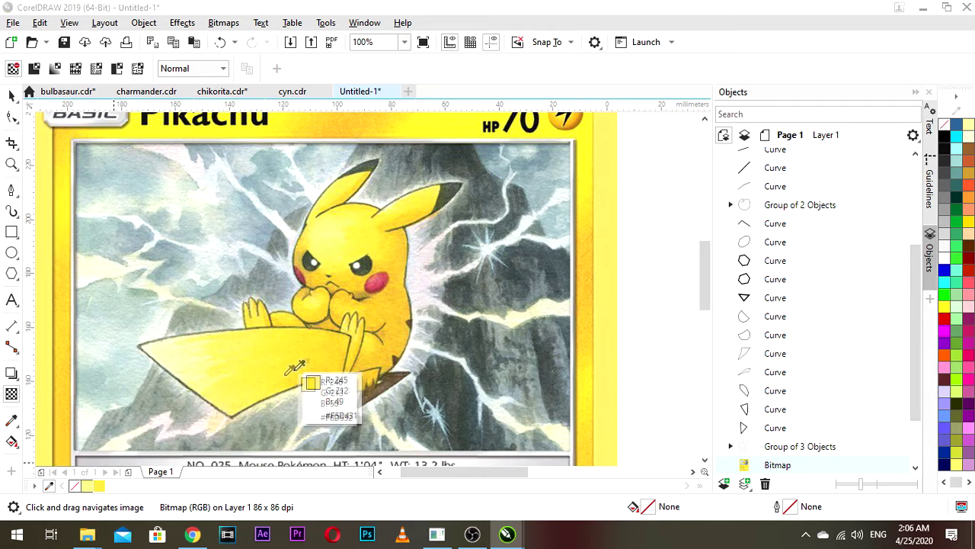
click(385, 279)
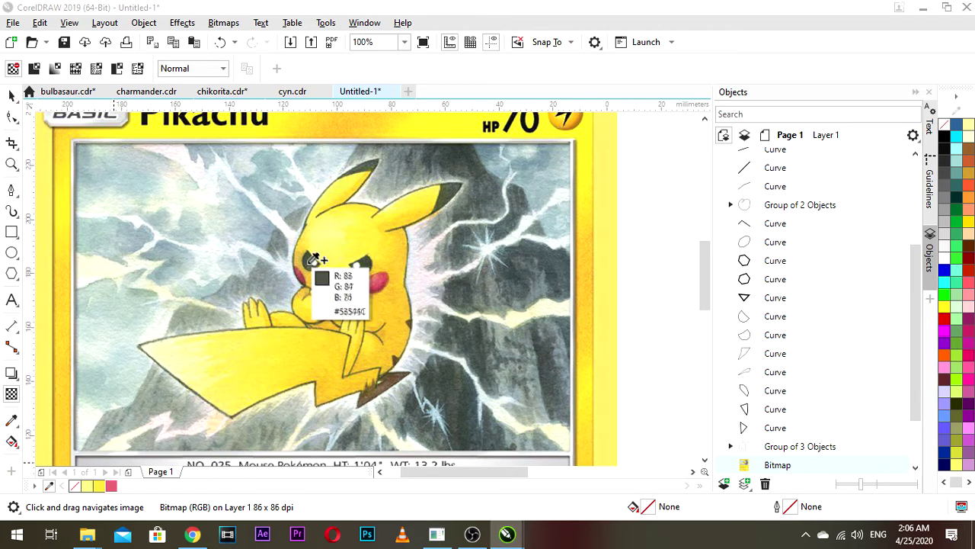
click(310, 256)
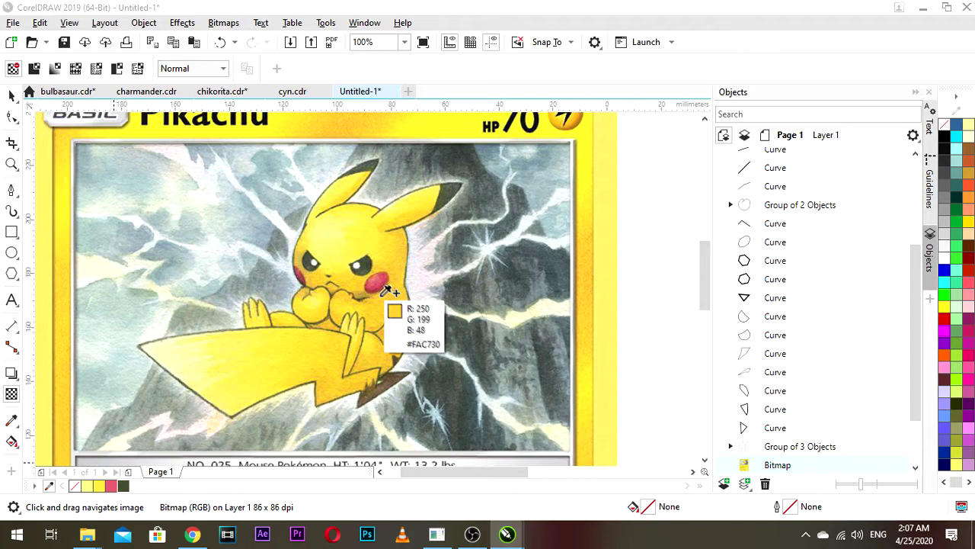
click(394, 377)
- Fill the large zigzag tail shape of the line art with the sampled yellow #F5DB3C
scroll(515, 279, down, 2)
drag(556, 278, 476, 277)
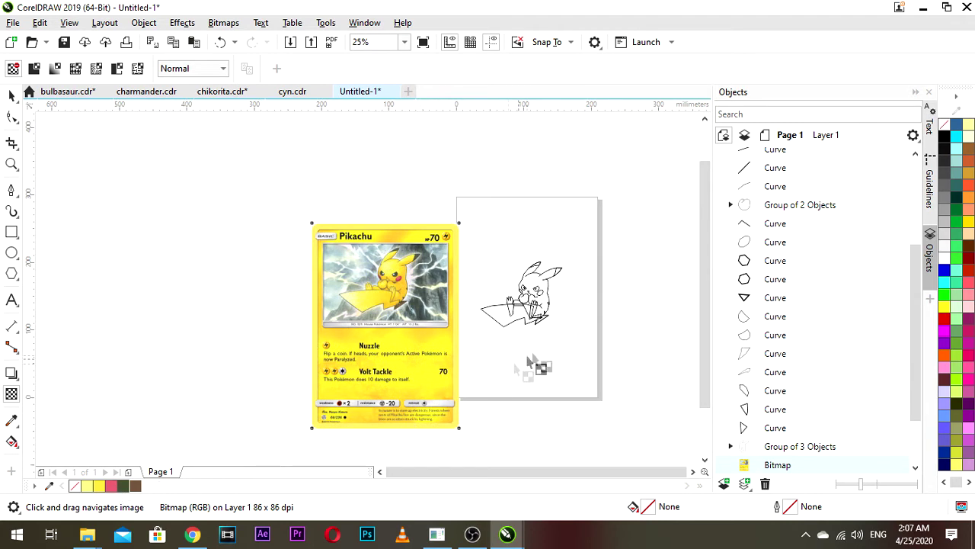
scroll(546, 317, up, 1)
drag(581, 308, 539, 334)
click(12, 99)
scroll(448, 335, up, 1)
drag(451, 348, 444, 327)
click(438, 316)
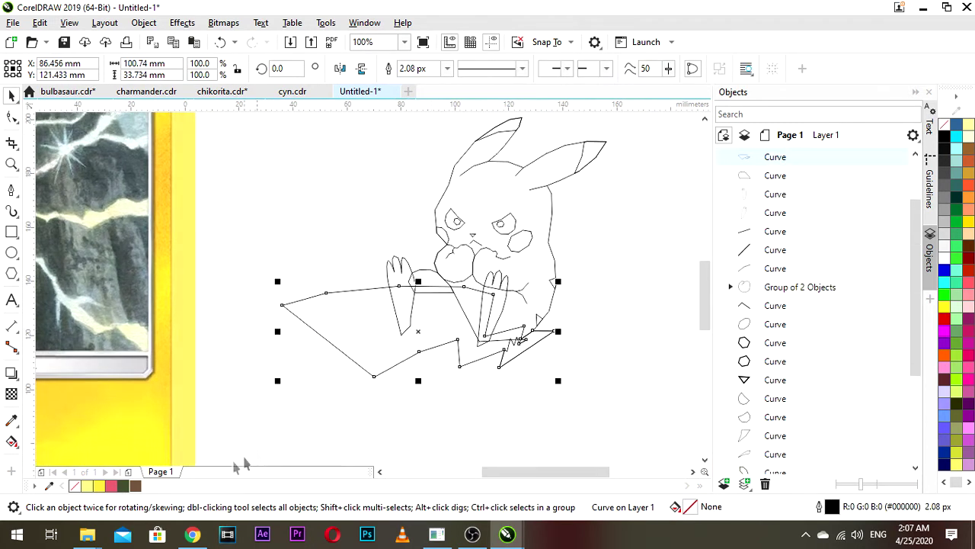
click(99, 486)
click(550, 353)
- Fill the jagged tail base and the two small triangular back stripes with the sampled brown #765A42
scroll(540, 342, up, 1)
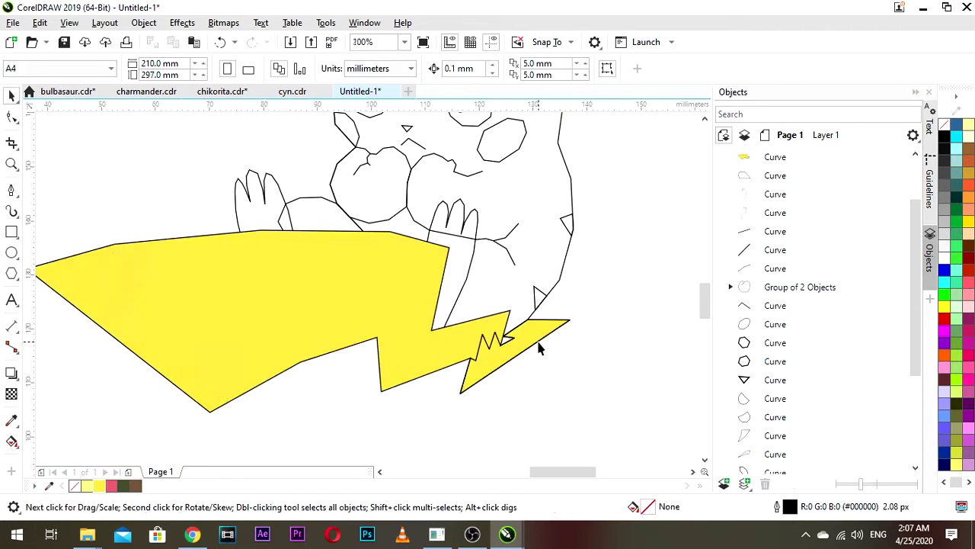
click(535, 337)
click(137, 485)
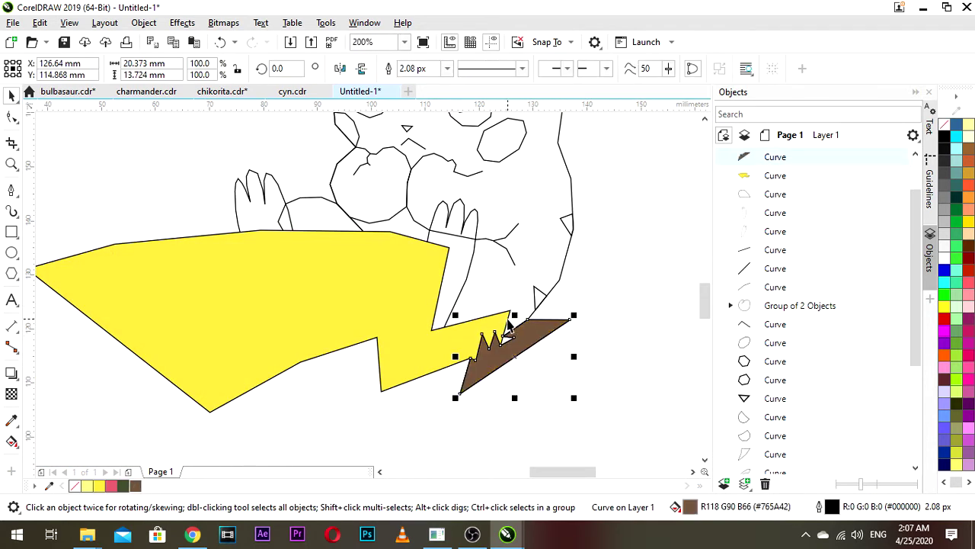
scroll(518, 316, down, 1)
scroll(533, 301, up, 2)
click(519, 309)
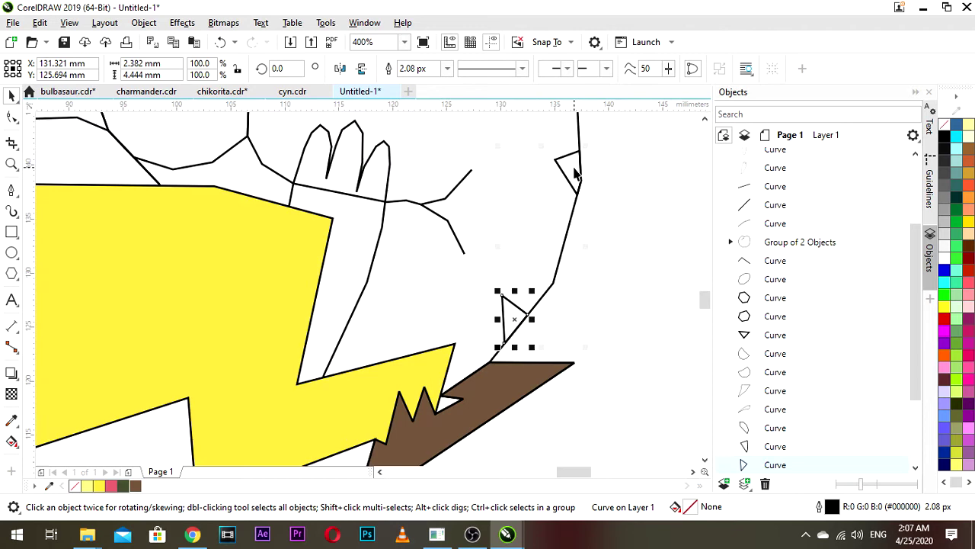
shift+click(577, 174)
click(137, 486)
scroll(393, 326, down, 1)
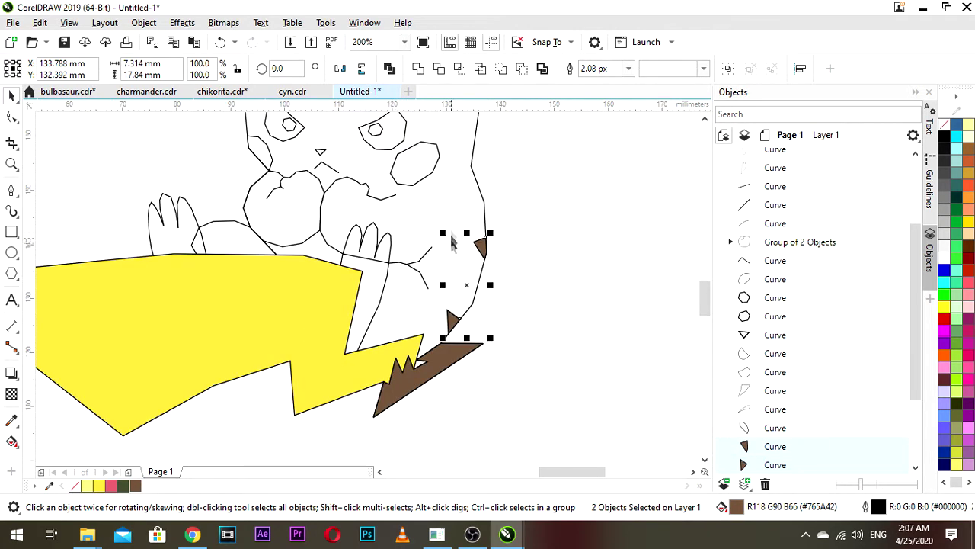
- Fill the grouped body, head and ear outlines with the sampled yellow #F5DB3C
click(414, 247)
click(99, 486)
scroll(329, 344, down, 1)
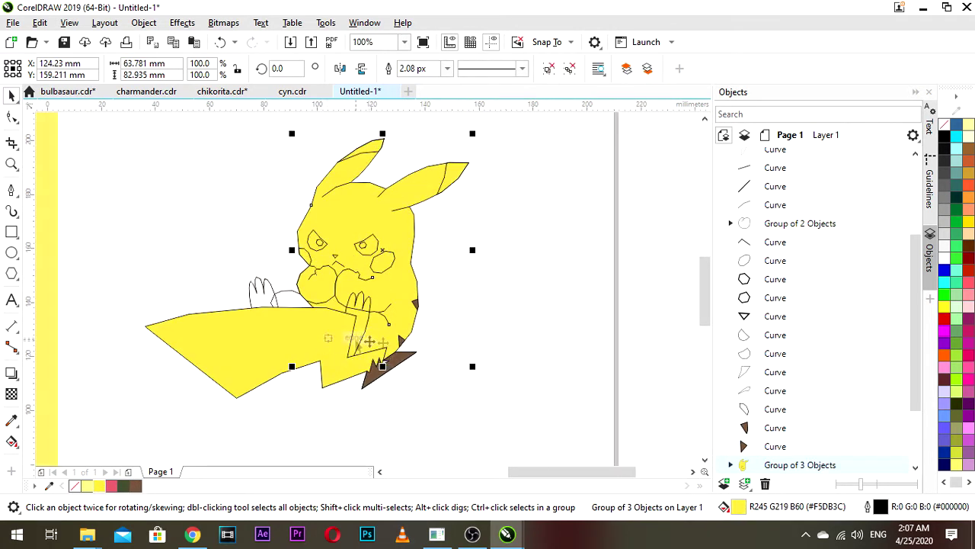
- Fill the eye on the drawing's right side with the sampled dark green and its small highlight with white
drag(367, 273, 433, 285)
scroll(438, 263, up, 2)
scroll(438, 263, up, 1)
click(441, 259)
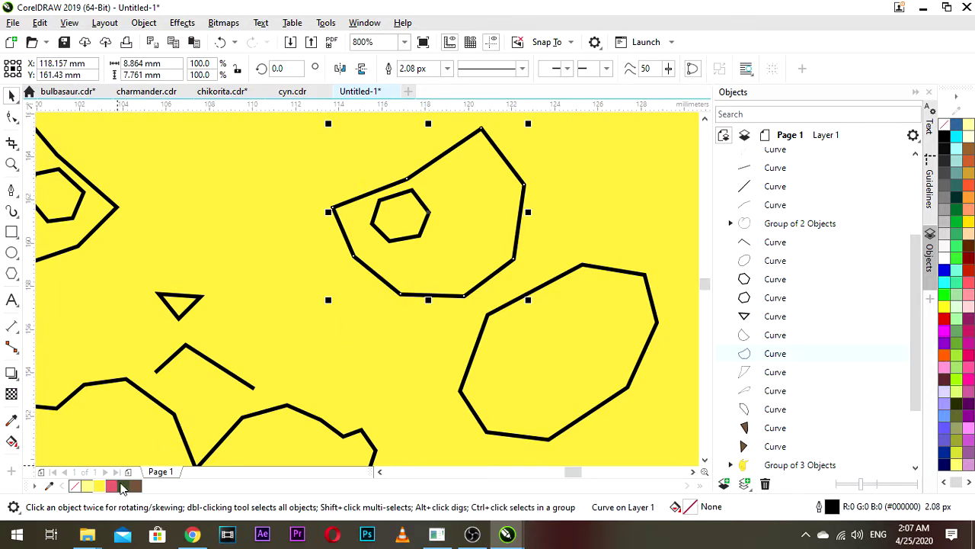
click(124, 486)
click(407, 220)
scroll(405, 227, down, 1)
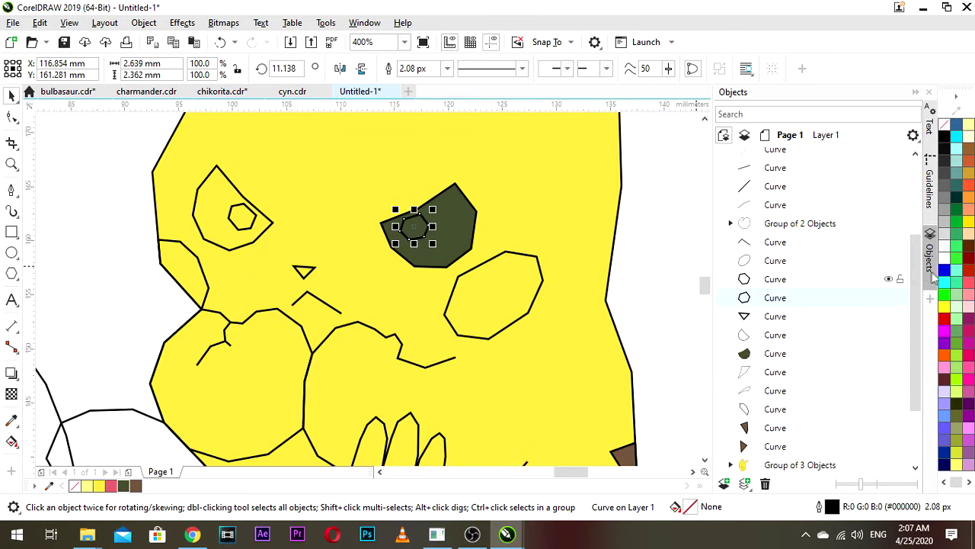
click(942, 260)
- Fill the eye on the drawing's left side with dark green and its highlight with white
click(219, 199)
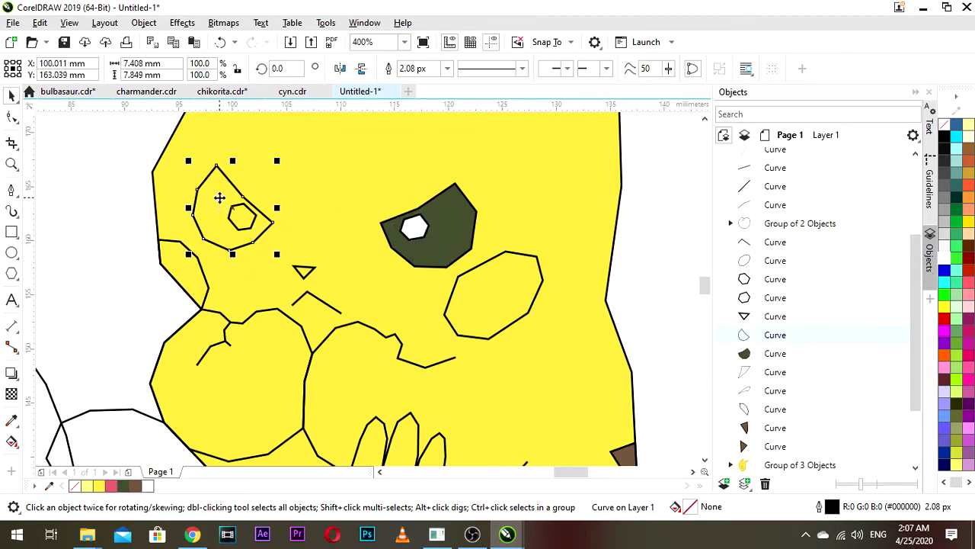
click(124, 485)
click(244, 218)
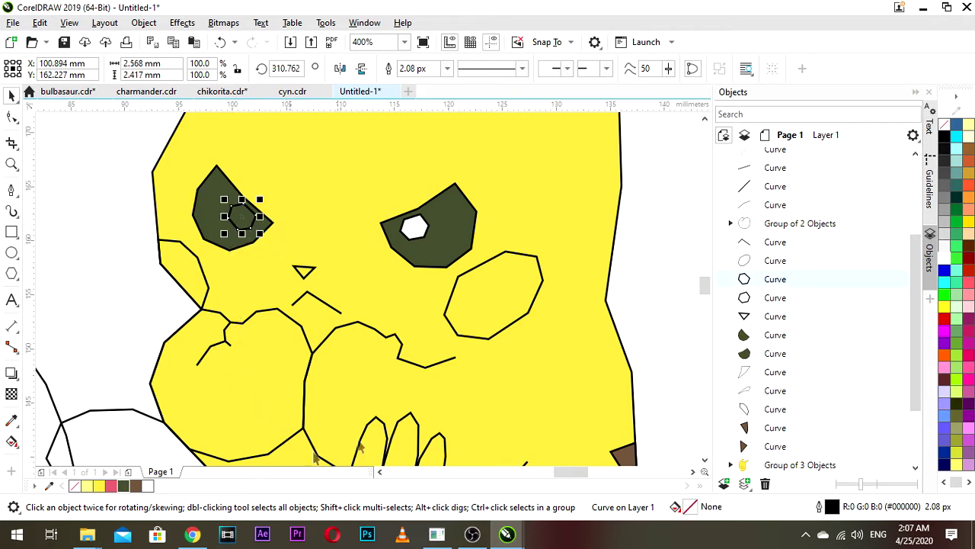
click(149, 486)
- Fill the small triangular nose with the sampled dark green #495235
click(306, 275)
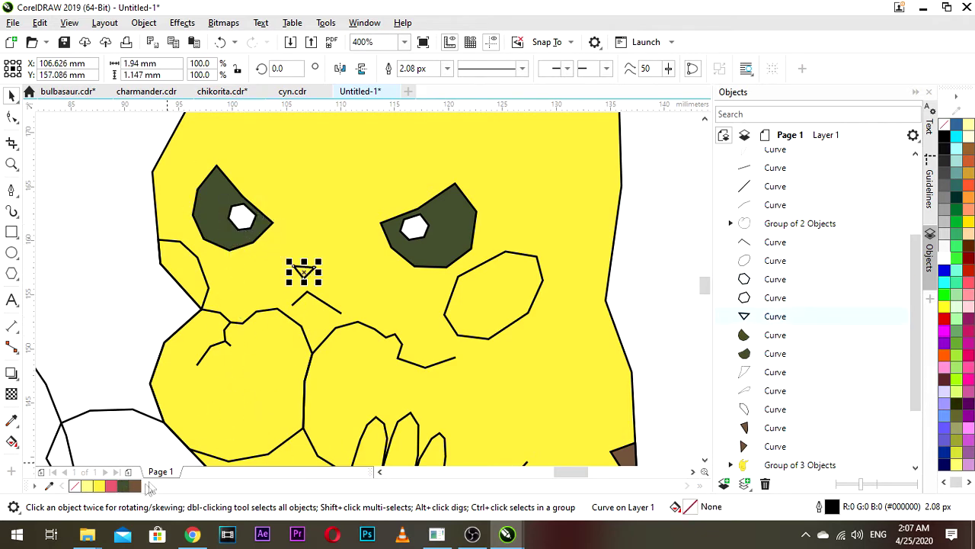
click(127, 488)
drag(309, 250, 316, 277)
drag(286, 311, 346, 309)
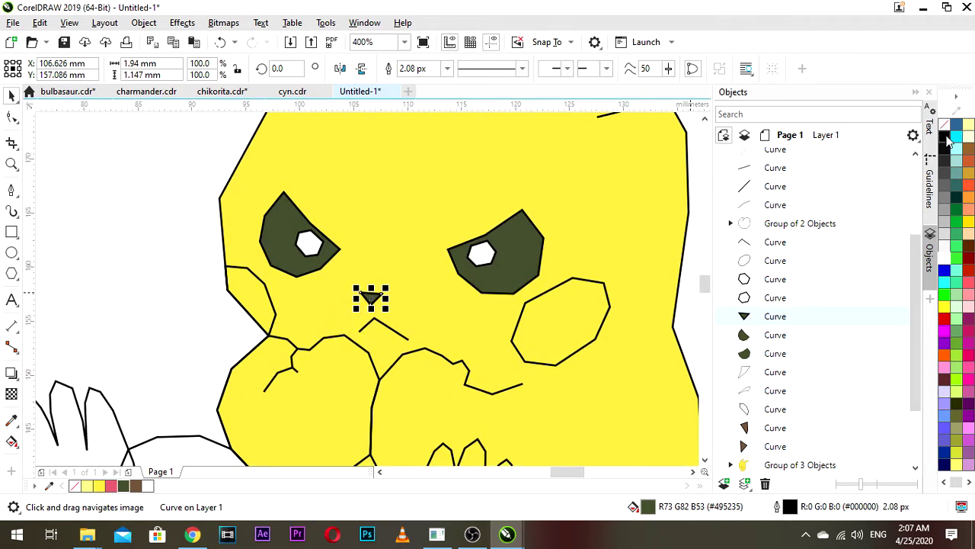
scroll(596, 305, down, 2)
scroll(579, 252, up, 2)
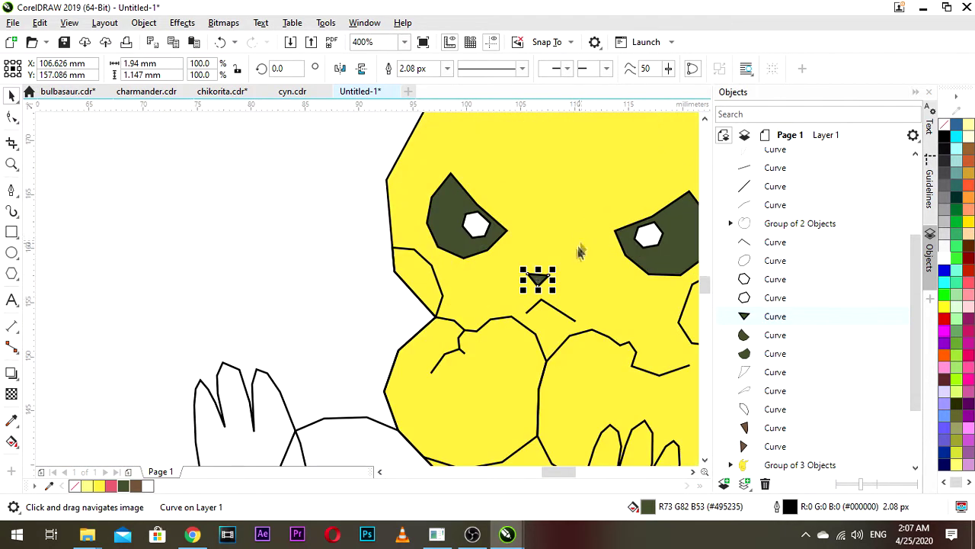
scroll(567, 260, down, 1)
- Select both cheek shapes, compare them with the reference card, and fill them with the sampled pink
drag(572, 268, 504, 313)
scroll(551, 334, up, 1)
click(580, 337)
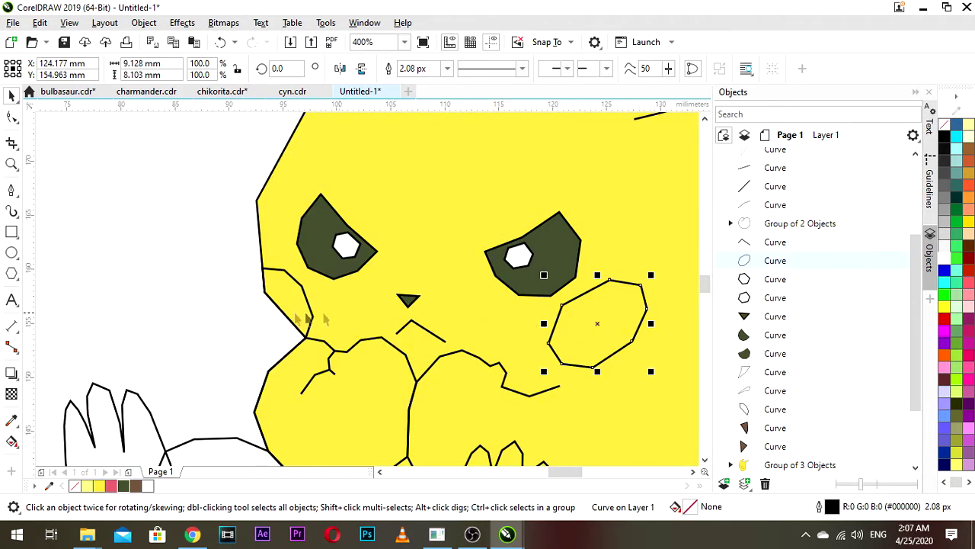
shift+click(305, 319)
scroll(324, 346, down, 1)
scroll(213, 352, down, 1)
drag(240, 354, 368, 331)
scroll(371, 330, down, 1)
scroll(375, 329, up, 2)
drag(449, 333, 429, 352)
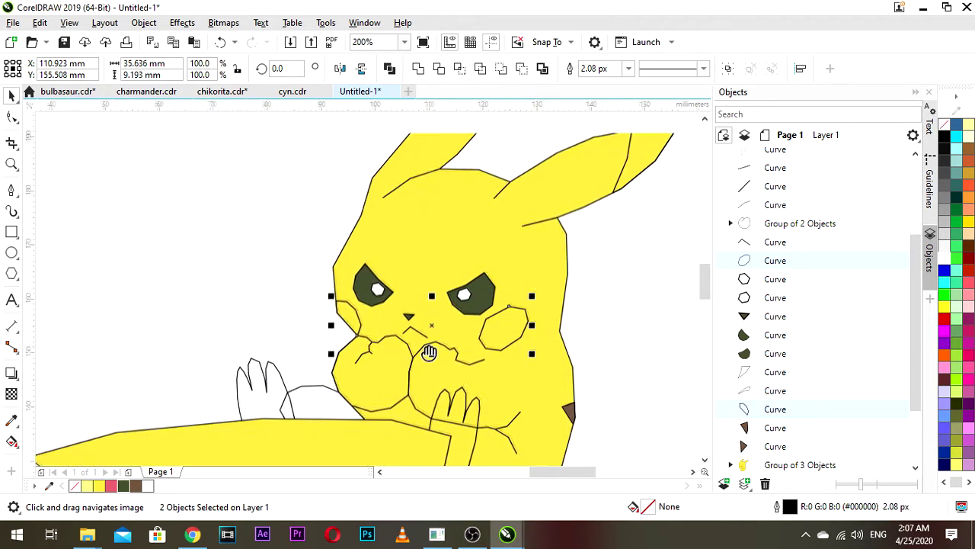
scroll(480, 309, up, 1)
scroll(404, 349, down, 2)
drag(219, 357, 449, 354)
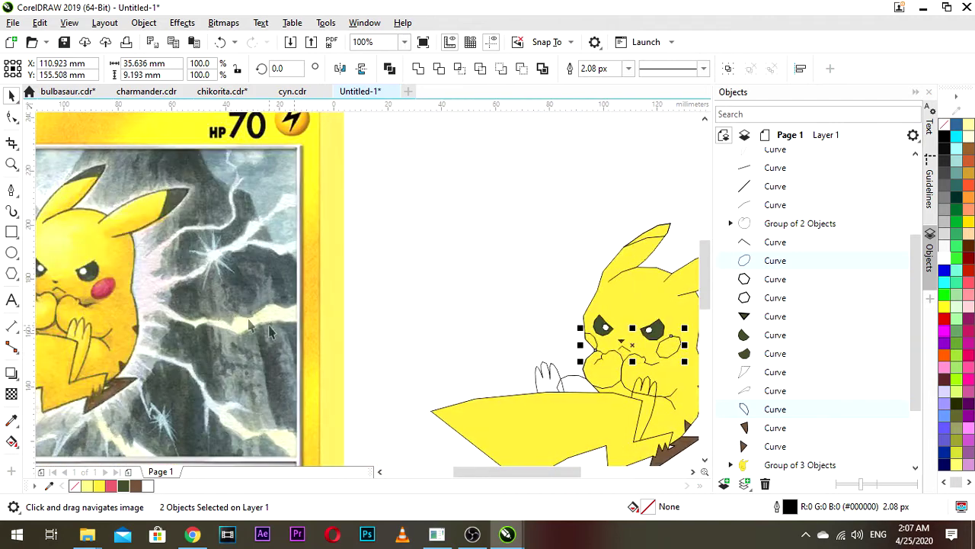
drag(509, 317, 485, 348)
drag(547, 364, 343, 315)
scroll(513, 326, up, 1)
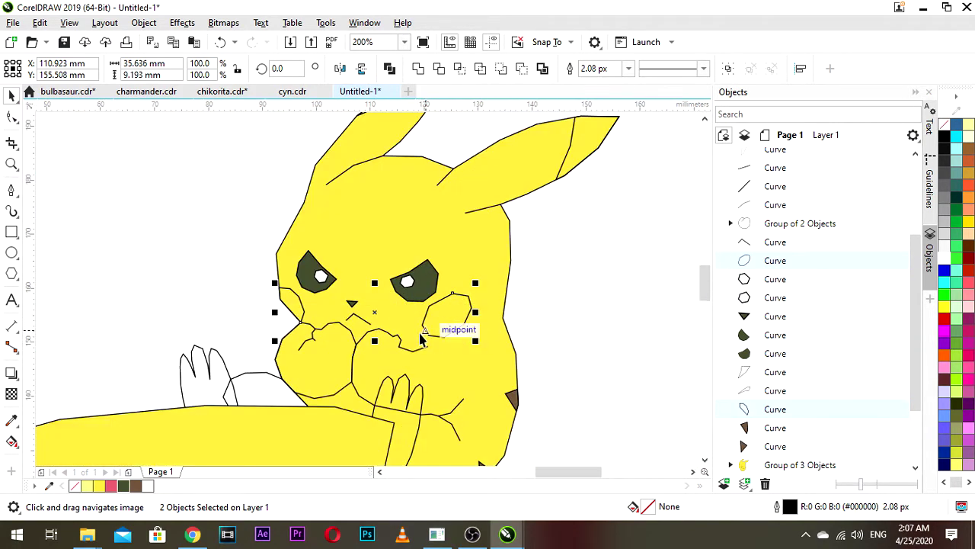
click(113, 487)
- Fill the leg shape behind the tail and the adjoining three-toed foot with the sampled yellow #F5DB3C
scroll(279, 378, down, 1)
drag(278, 378, 439, 331)
scroll(439, 330, up, 1)
click(403, 349)
click(97, 486)
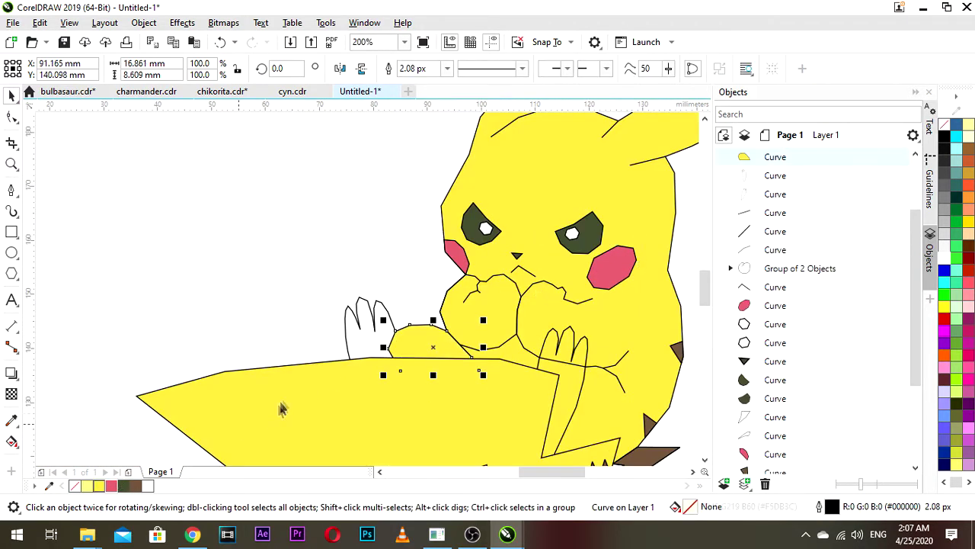
scroll(379, 333, up, 1)
click(363, 349)
click(99, 486)
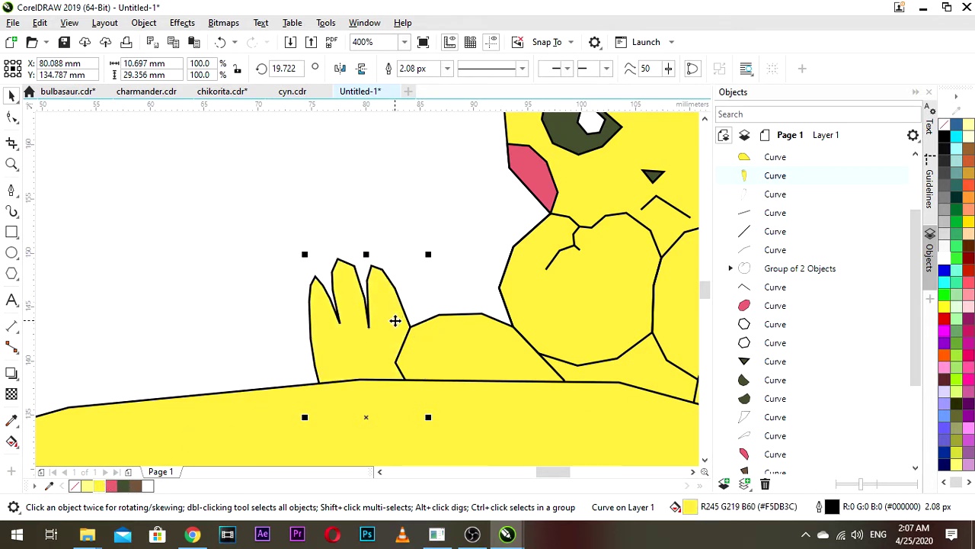
- Send the leg shape to the back so that it sits behind the foot, leaving nothing selected
click(468, 331)
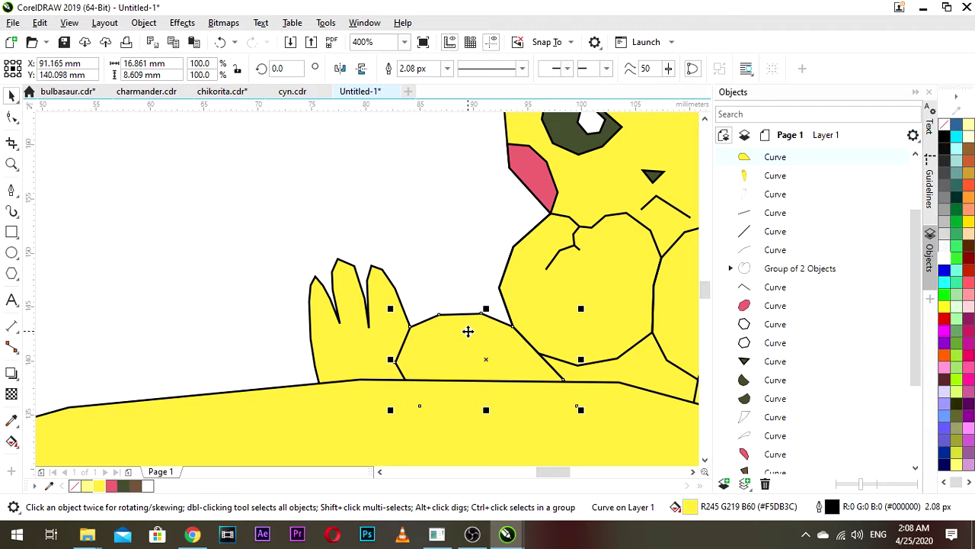
key(shift+Page_Down)
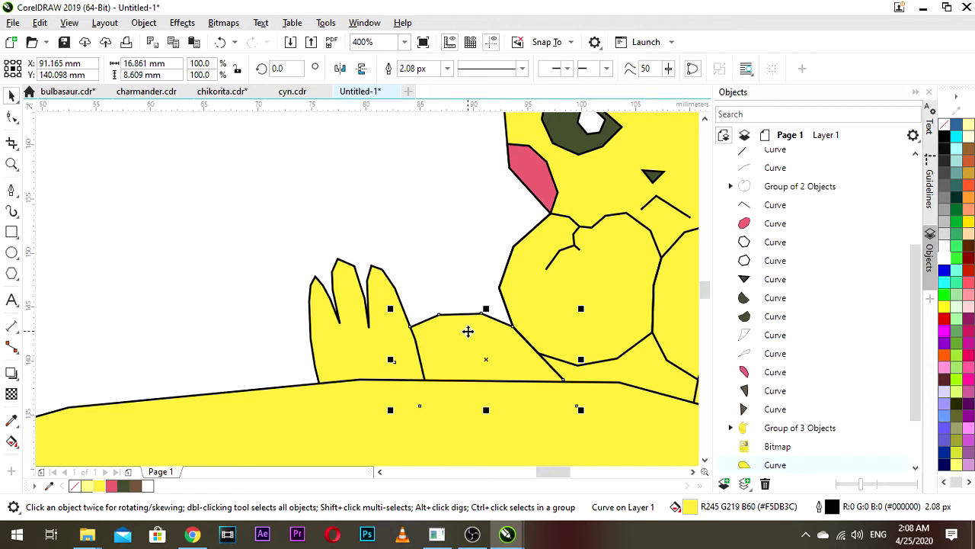
scroll(556, 336, down, 2)
drag(596, 348, 507, 333)
click(587, 331)
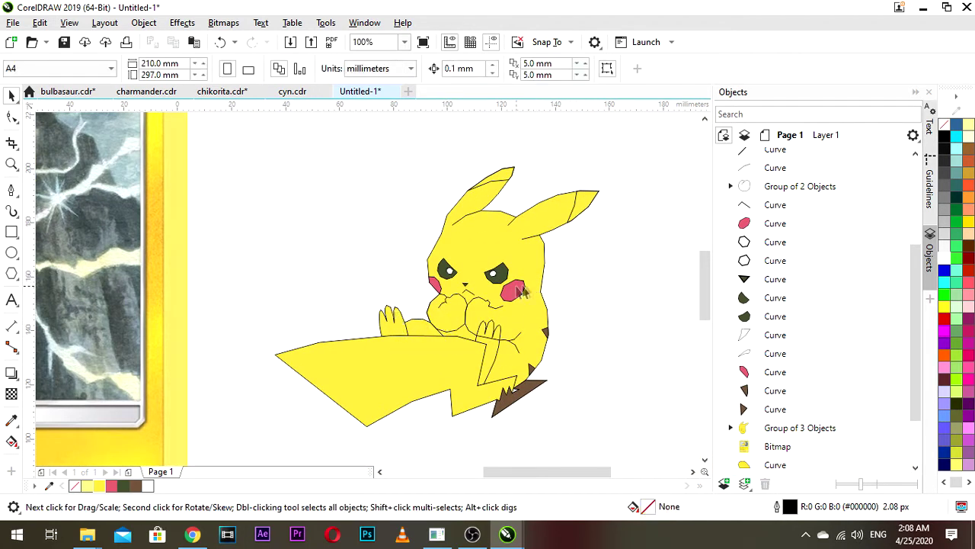
- Fill both ear tips with the sampled dark green #495235 and clear the selection
click(581, 211)
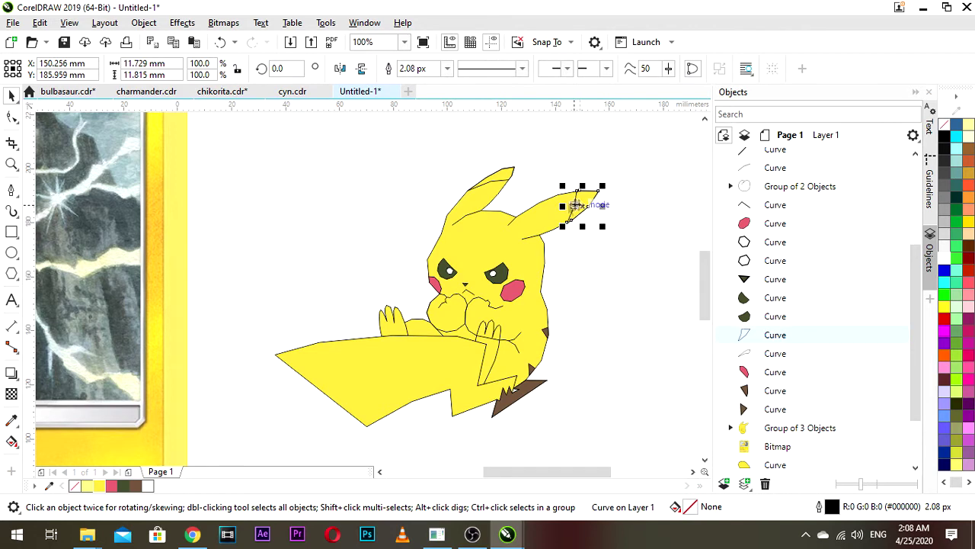
shift+click(499, 179)
click(130, 487)
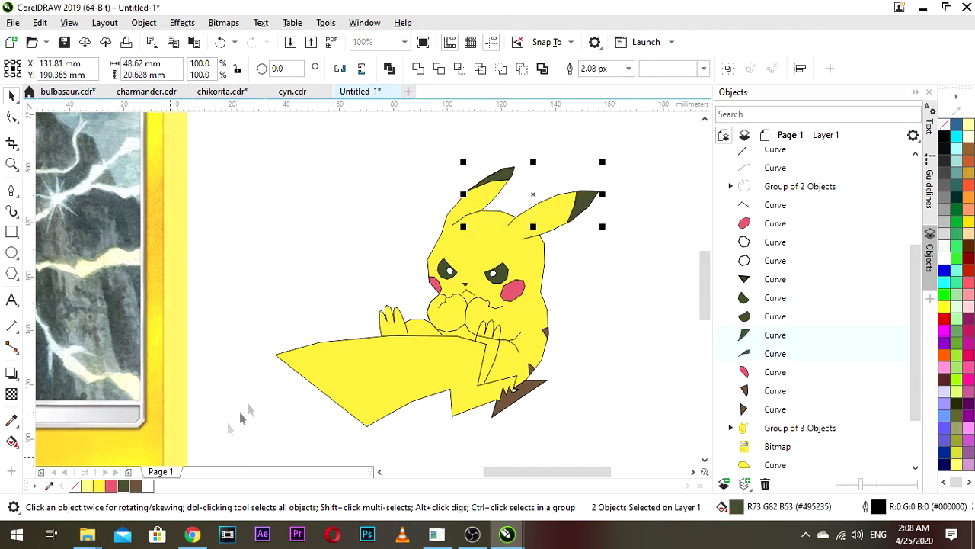
click(583, 282)
scroll(583, 291, down, 1)
drag(564, 320, 577, 309)
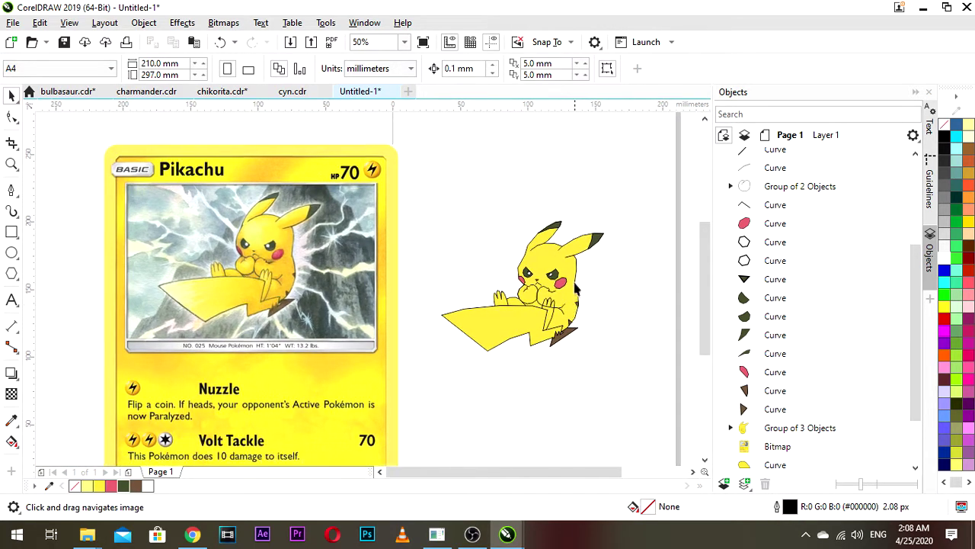
- Examine the flat-coloured Pikachu, the finished shading on the artwork in cyn.cdr, and the shading on the reference card
scroll(568, 289, up, 1)
drag(518, 329, 537, 311)
scroll(496, 326, up, 1)
scroll(493, 344, down, 2)
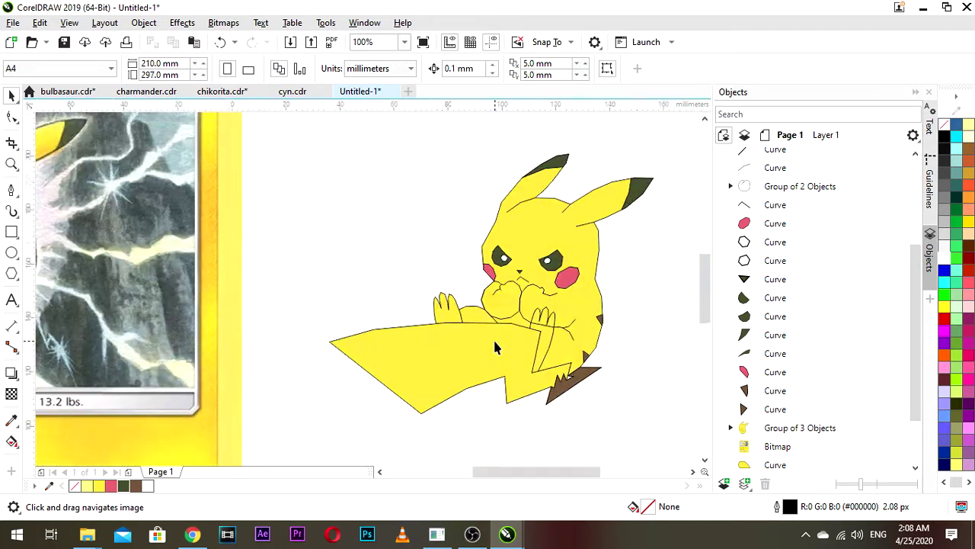
click(291, 91)
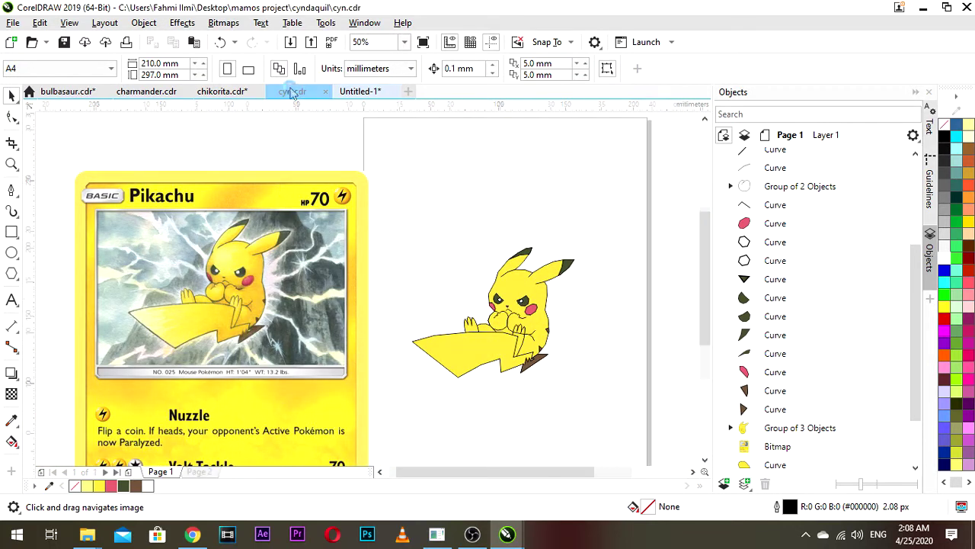
scroll(364, 276, up, 1)
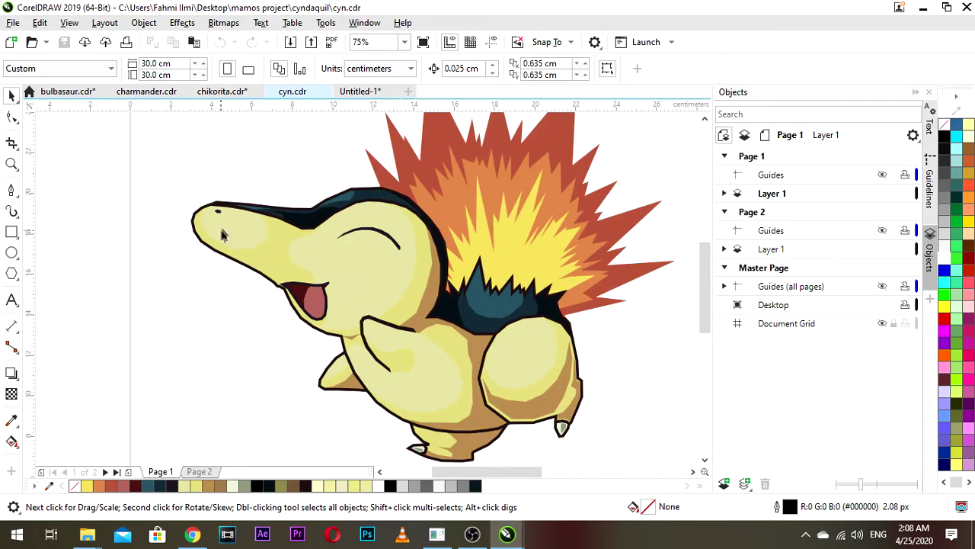
scroll(537, 409, down, 1)
scroll(539, 400, up, 1)
click(357, 91)
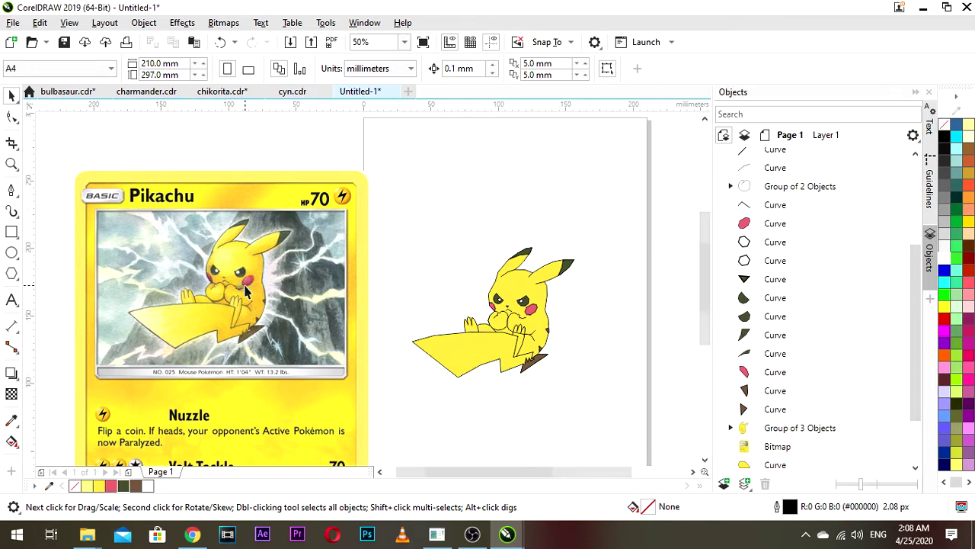
scroll(245, 290, up, 2)
drag(250, 291, 346, 298)
scroll(300, 306, down, 1)
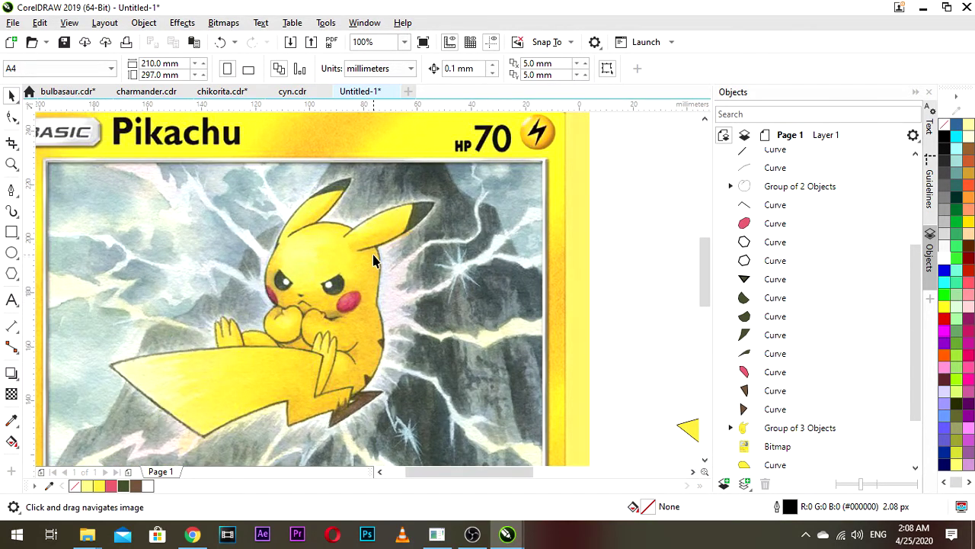
scroll(373, 260, up, 1)
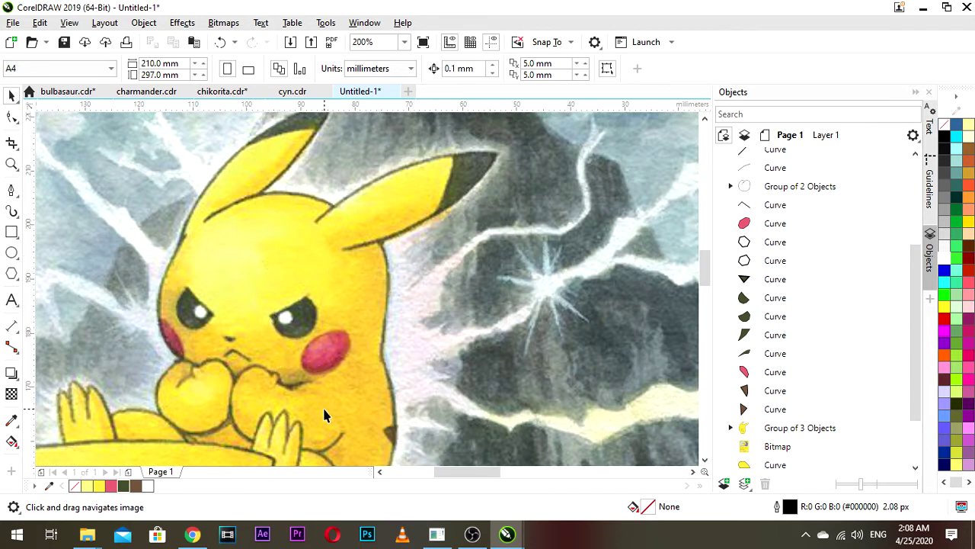
- Switch to Chrome and replace the image search with "color pallete yellow"
mouse_move(195, 536)
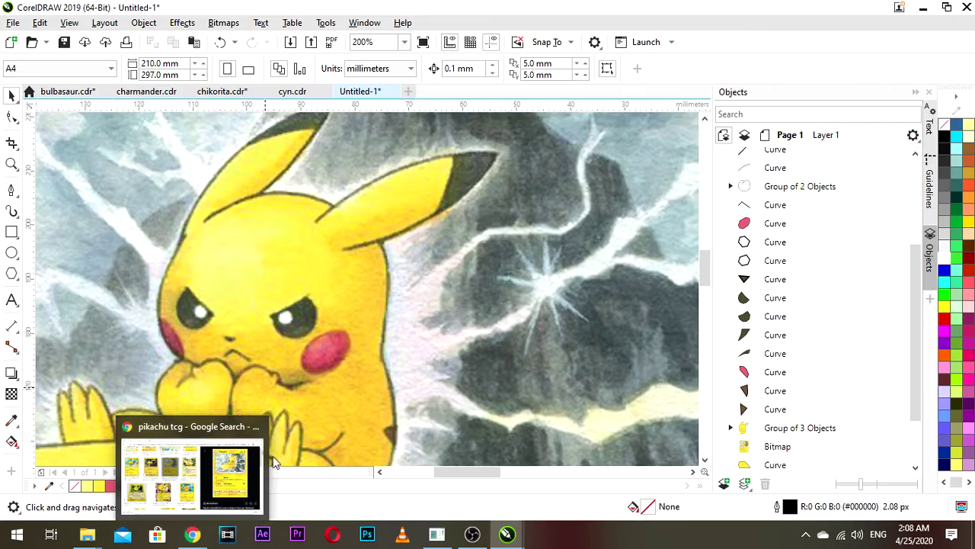
click(198, 538)
scroll(385, 145, up, 3)
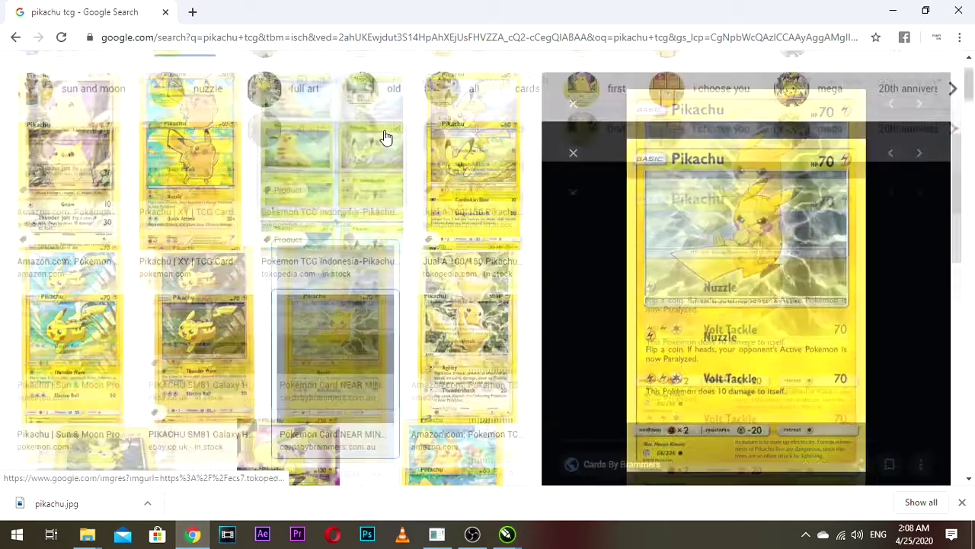
drag(218, 77, 91, 98)
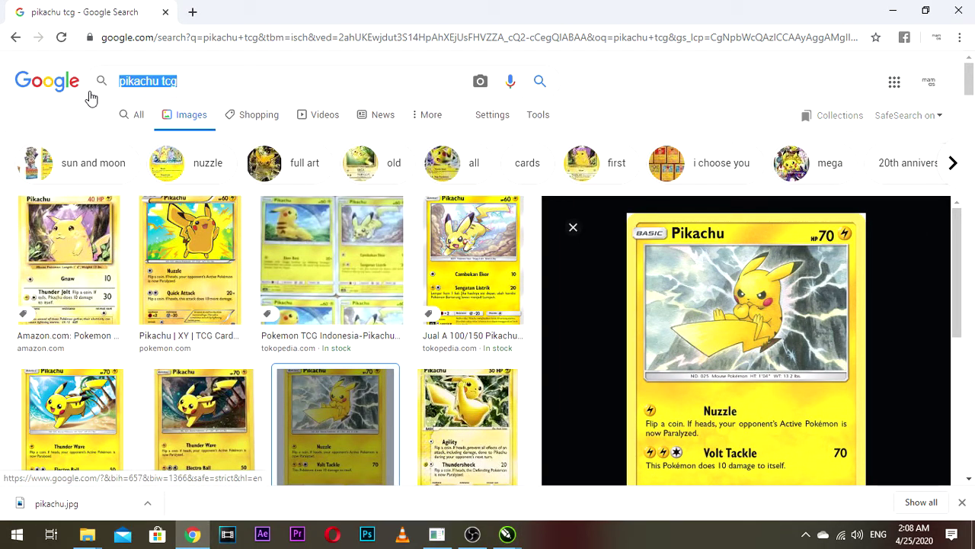
text(color )
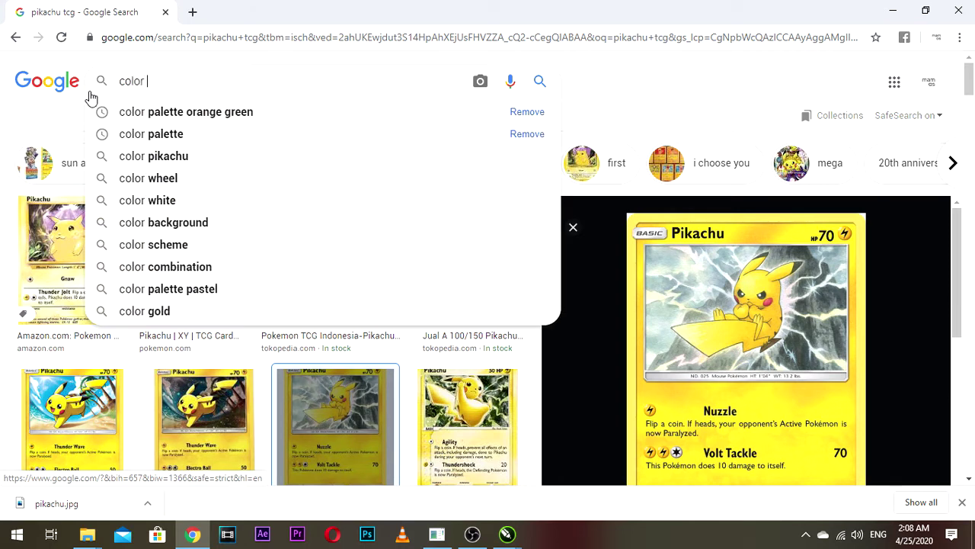
text(pallete)
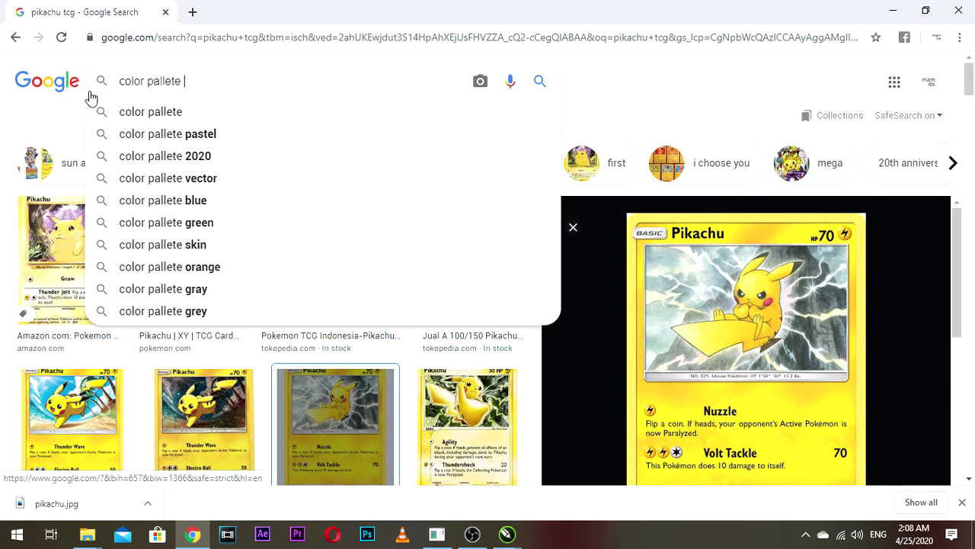
text( yellow)
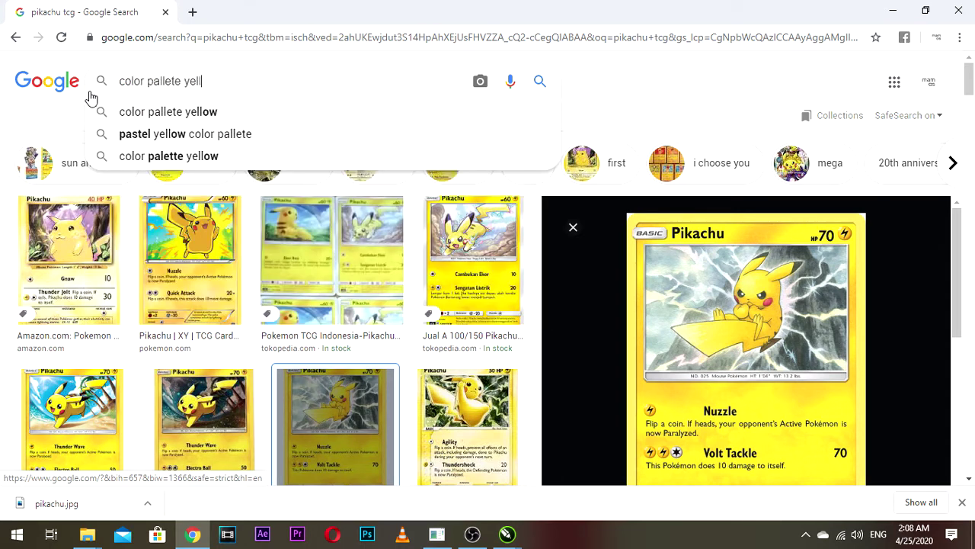
key(Return)
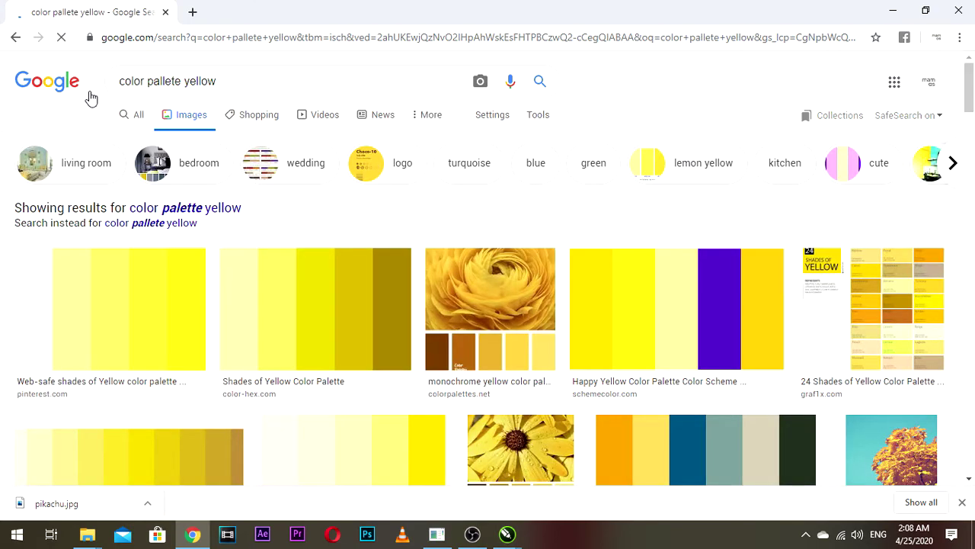
- Browse the yellow palette results and open the preview of the Color Hex "Shades of Yellow Color Palette" image
scroll(346, 292, down, 1)
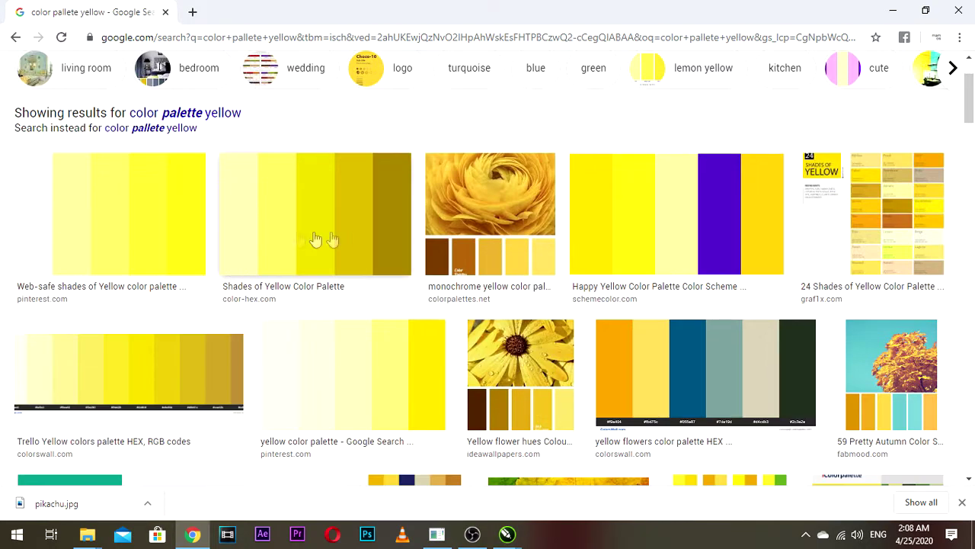
scroll(256, 327, down, 1)
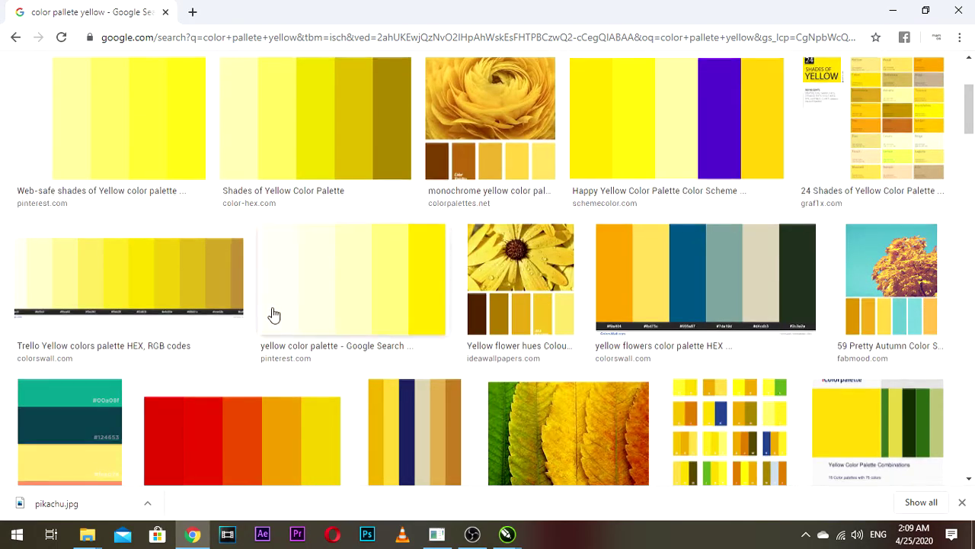
scroll(272, 311, up, 2)
scroll(273, 311, down, 1)
scroll(252, 330, down, 1)
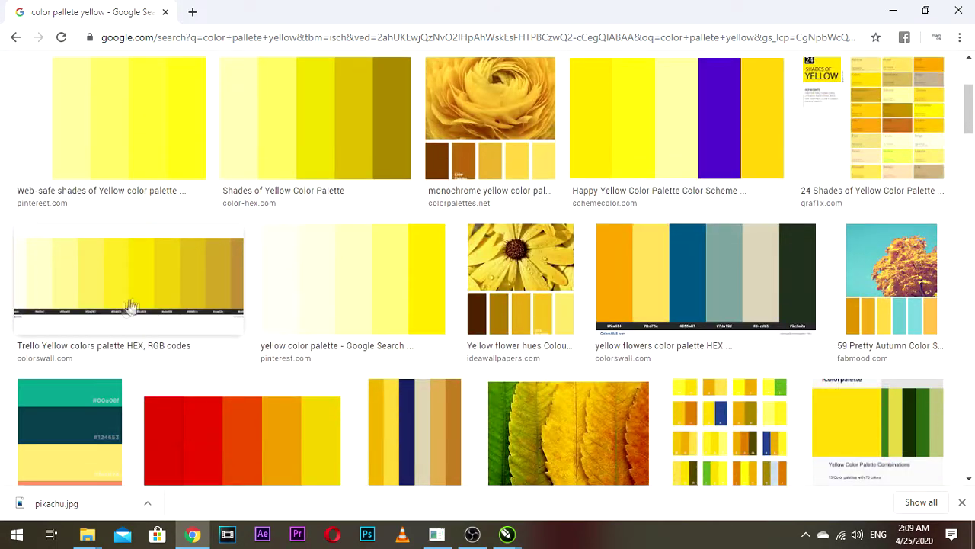
scroll(427, 379, down, 2)
scroll(483, 373, up, 2)
scroll(272, 347, down, 2)
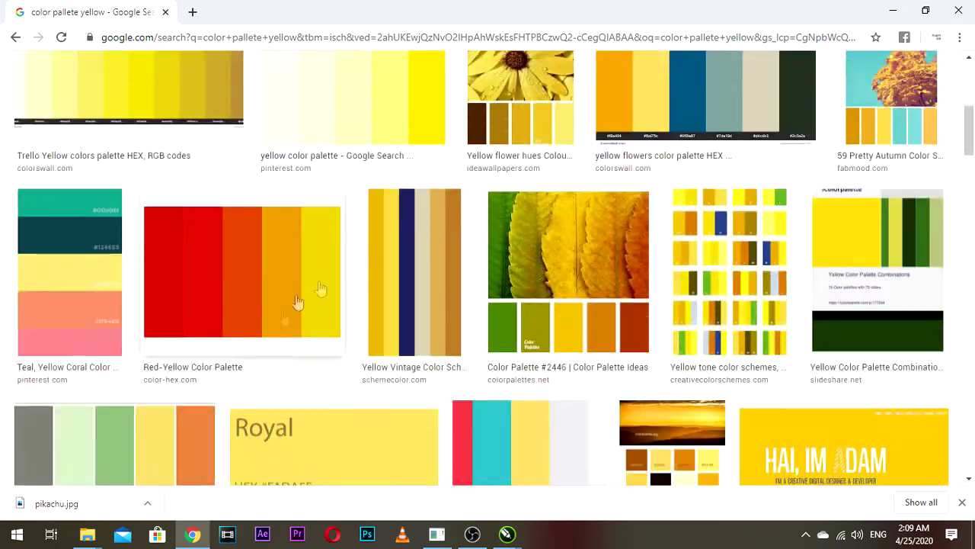
scroll(284, 268, up, 3)
click(331, 228)
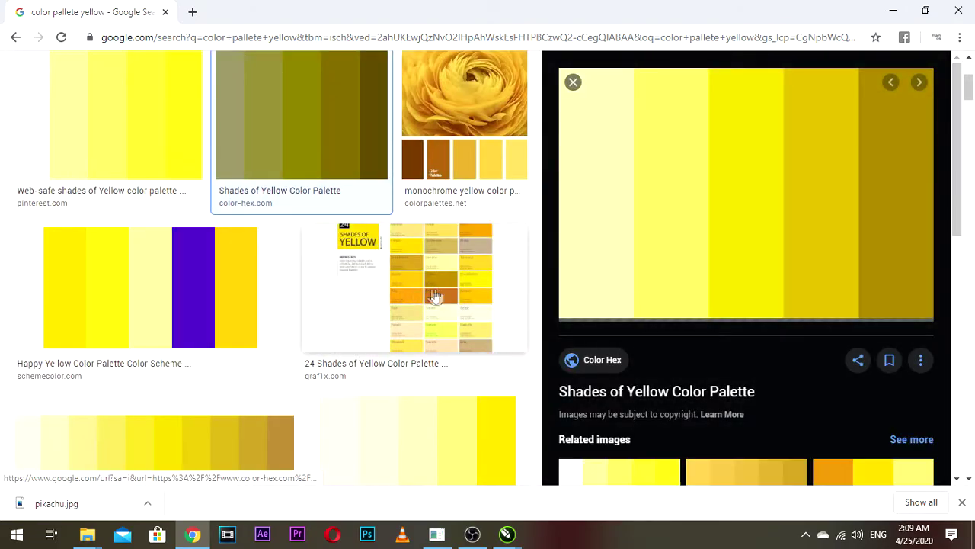
scroll(361, 290, up, 2)
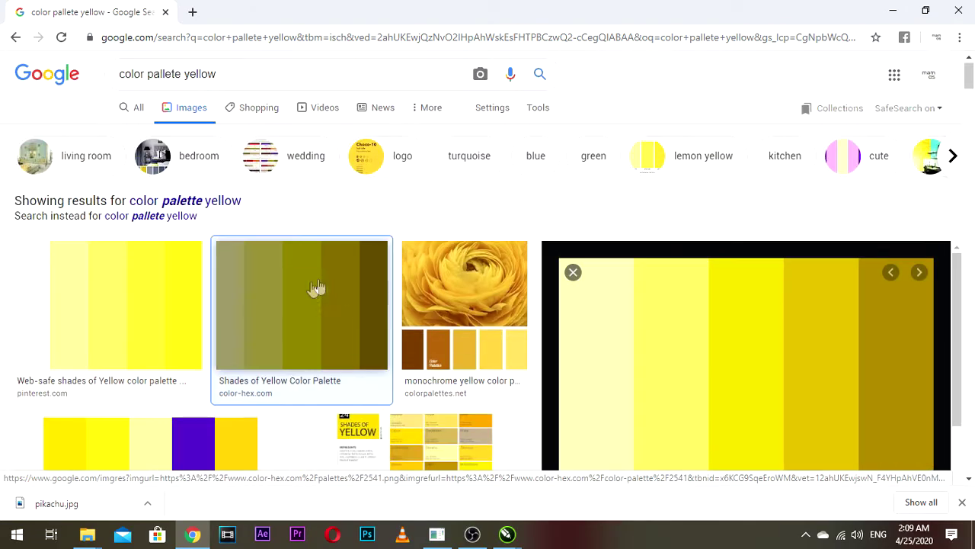
scroll(343, 287, down, 1)
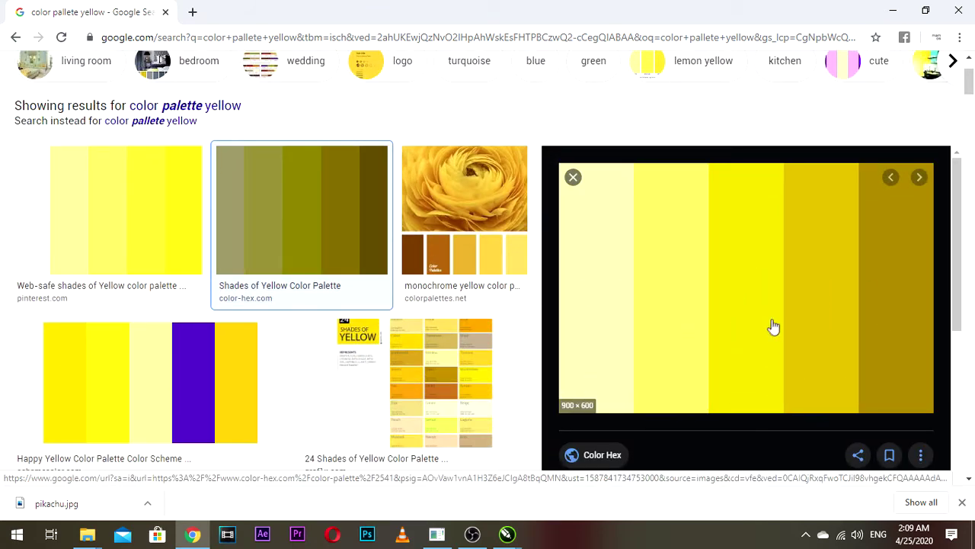
- Switch back to Untitled-1 in CorelDRAW and shrink its window so that the browser's palette image stays visible beside it
click(507, 533)
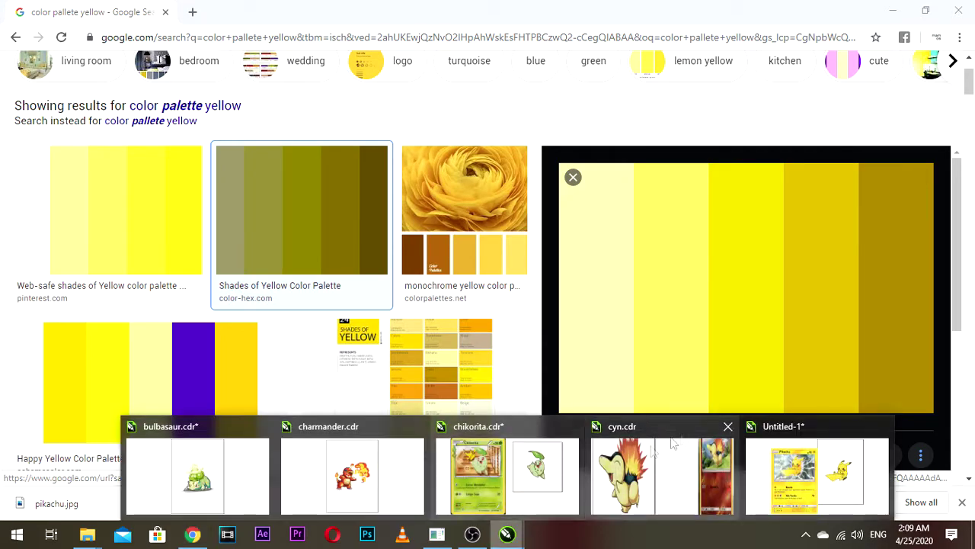
click(811, 468)
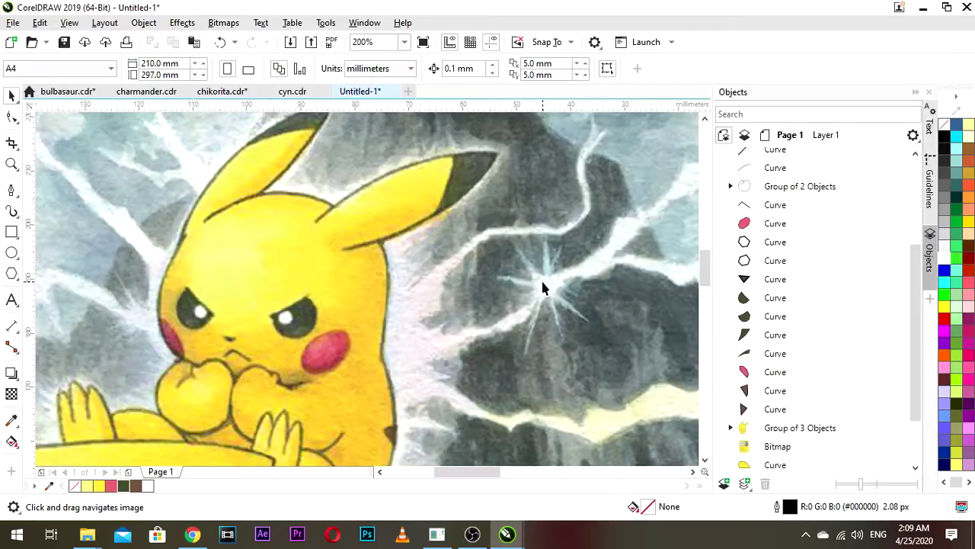
click(945, 11)
drag(292, 34, 328, 26)
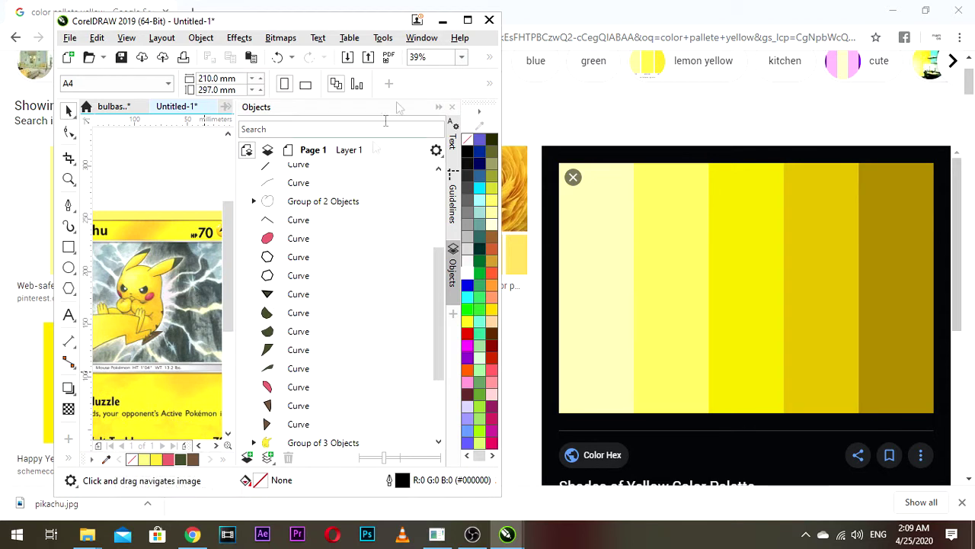
- Sample all five shades of the yellow palette image into the document palette, from the palest yellow to the dark #A98600
click(107, 460)
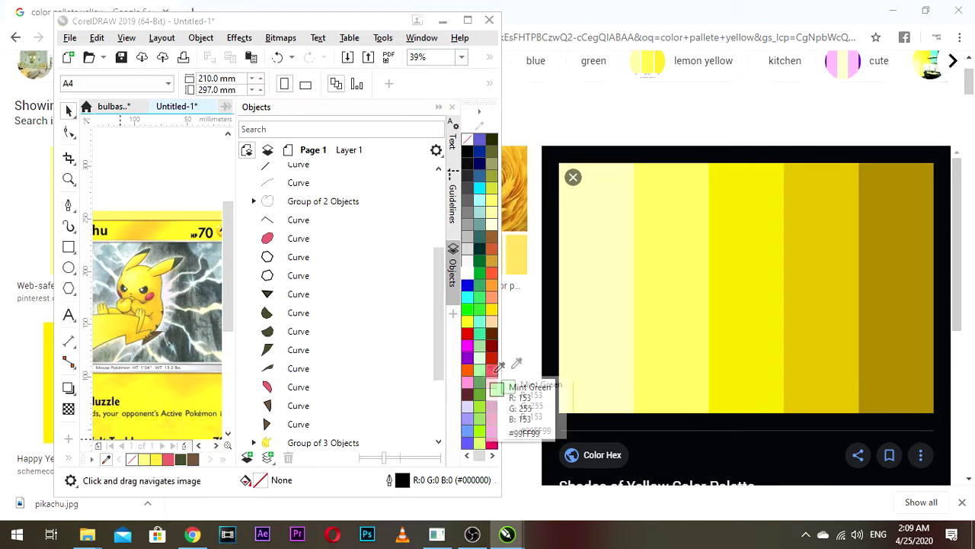
ctrl+click(605, 273)
ctrl+click(658, 266)
ctrl+click(728, 264)
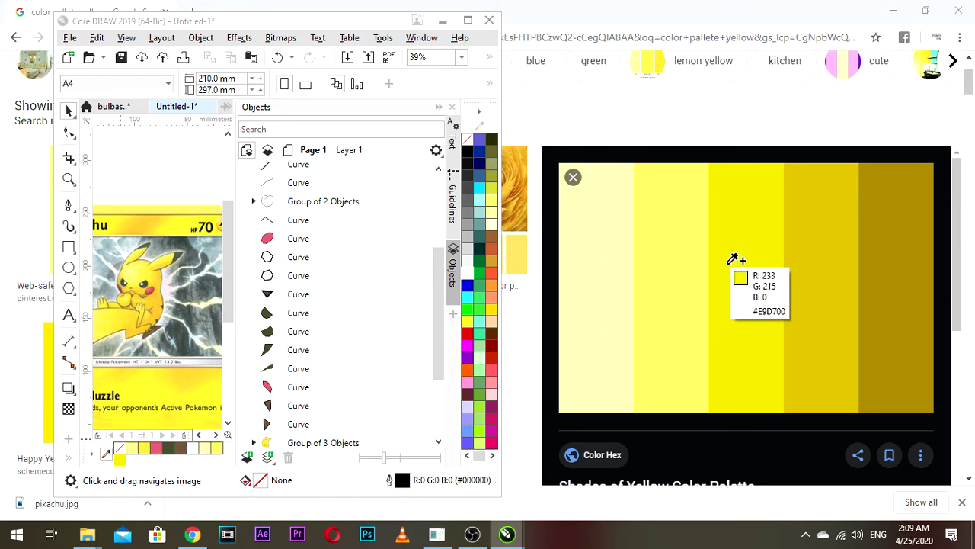
ctrl+click(811, 264)
ctrl+click(874, 264)
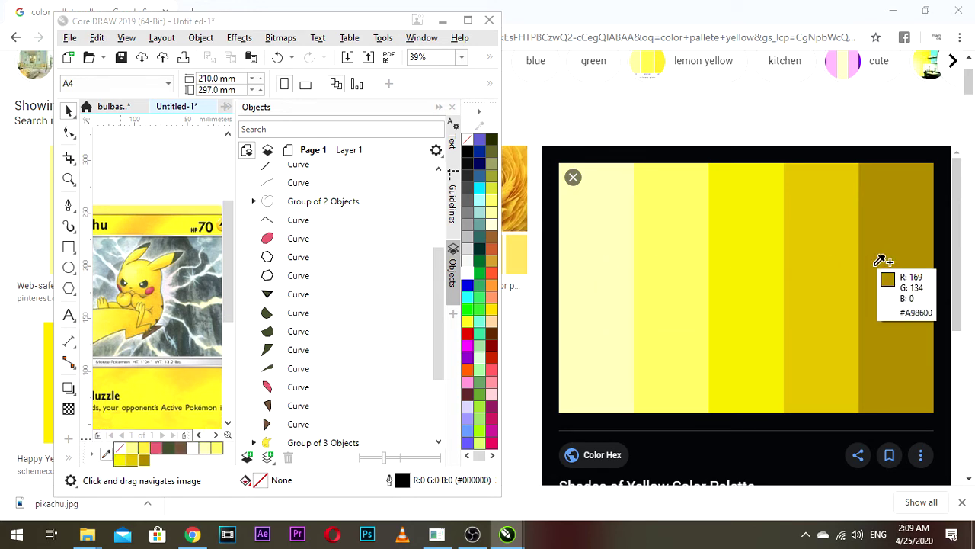
- Maximize the CorelDRAW window and bring the reference card and the coloured drawing into view side by side
click(467, 20)
scroll(264, 348, down, 1)
drag(268, 349, 432, 307)
scroll(377, 294, down, 1)
scroll(430, 302, down, 1)
scroll(526, 322, up, 1)
drag(557, 334, 503, 337)
scroll(503, 337, down, 1)
scroll(503, 338, up, 1)
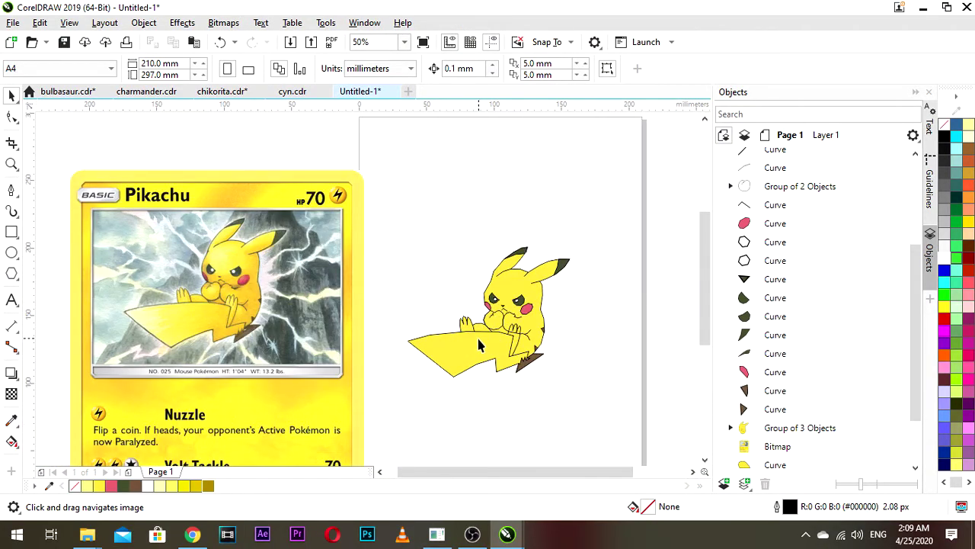
- Select the card bitmap and examine the light and shadow areas on Pikachu's body, face, cheek and hands up close
click(279, 296)
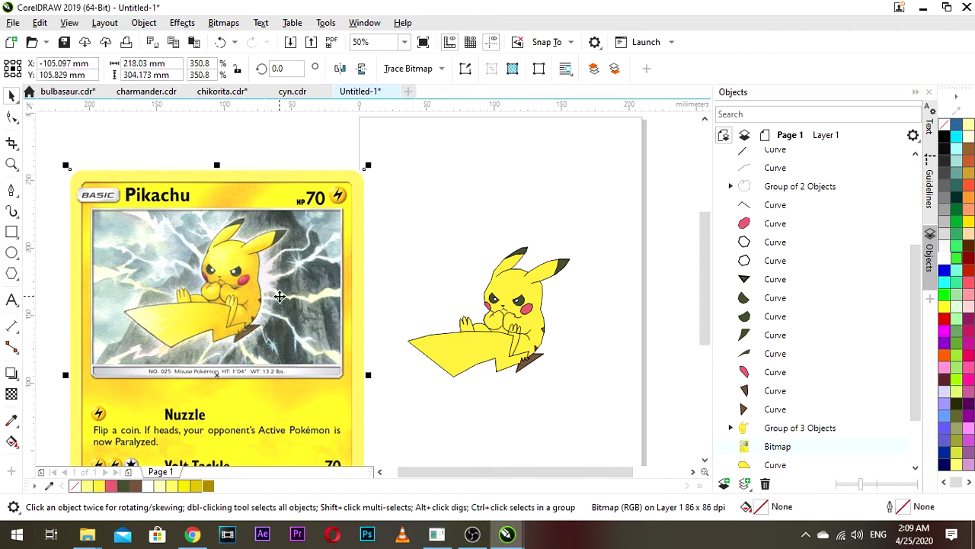
scroll(279, 297, down, 1)
scroll(243, 282, up, 2)
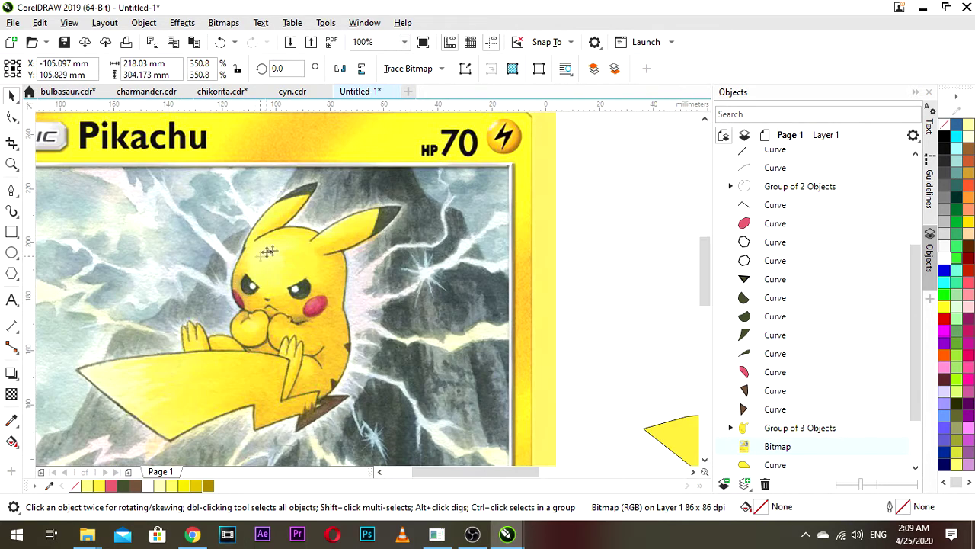
drag(312, 391, 334, 358)
scroll(276, 388, down, 1)
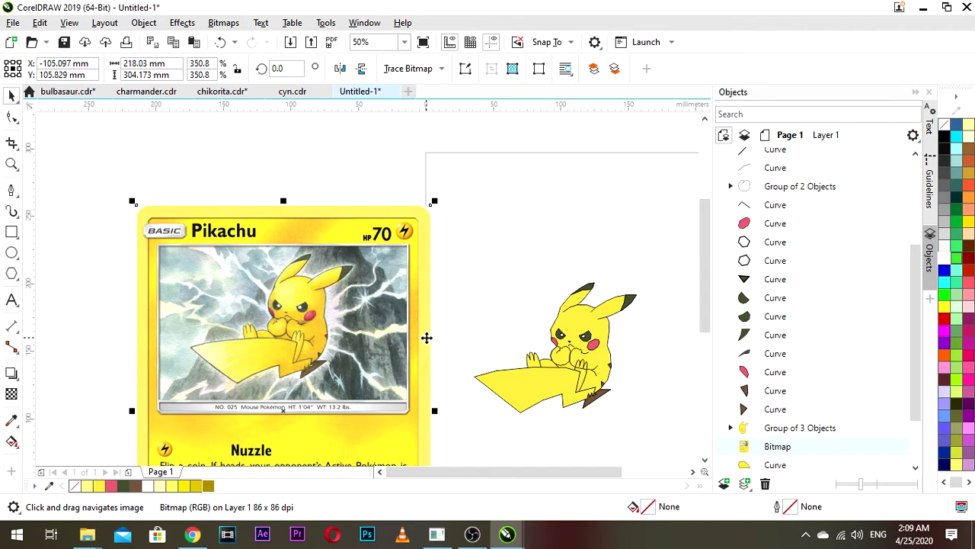
scroll(337, 329, up, 1)
drag(319, 347, 372, 318)
scroll(448, 313, down, 2)
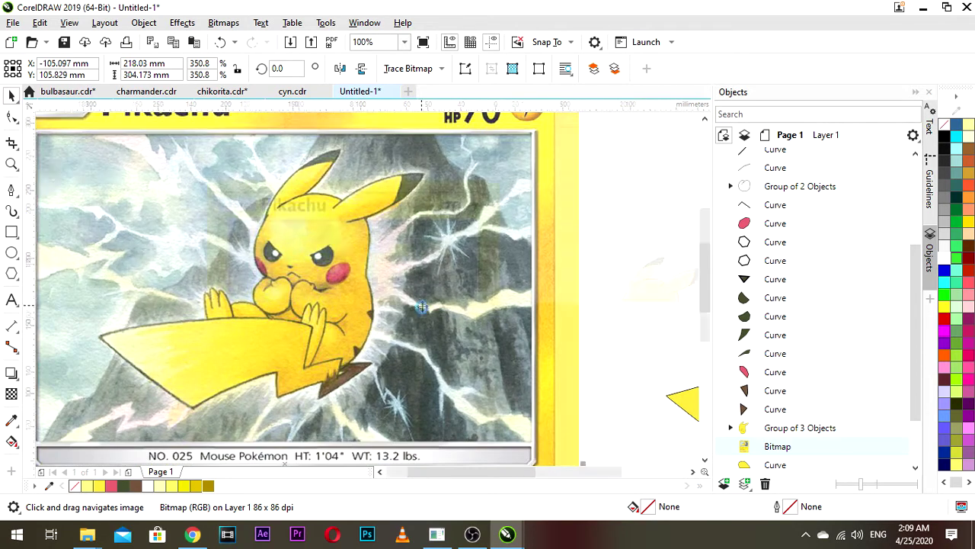
drag(446, 321, 424, 285)
scroll(423, 284, up, 3)
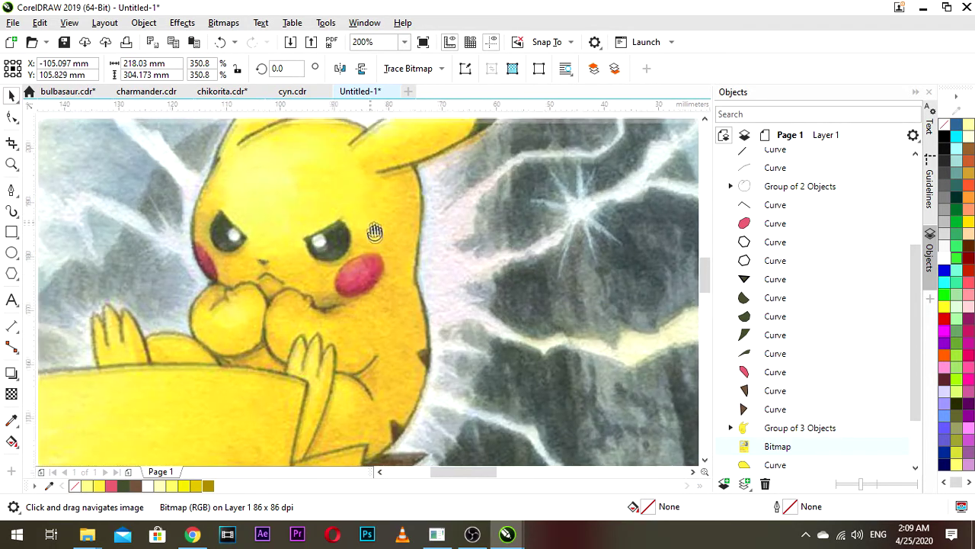
drag(375, 232, 377, 242)
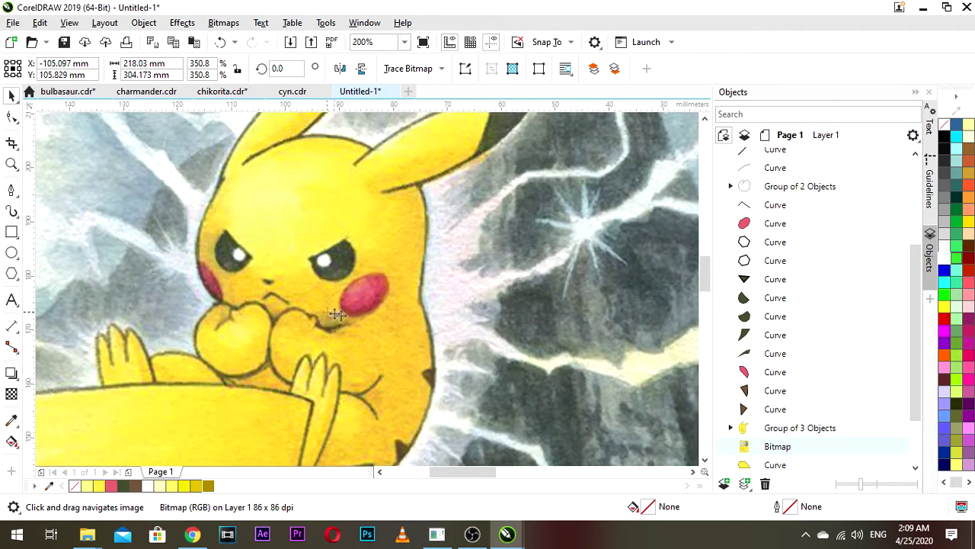
scroll(328, 320, up, 2)
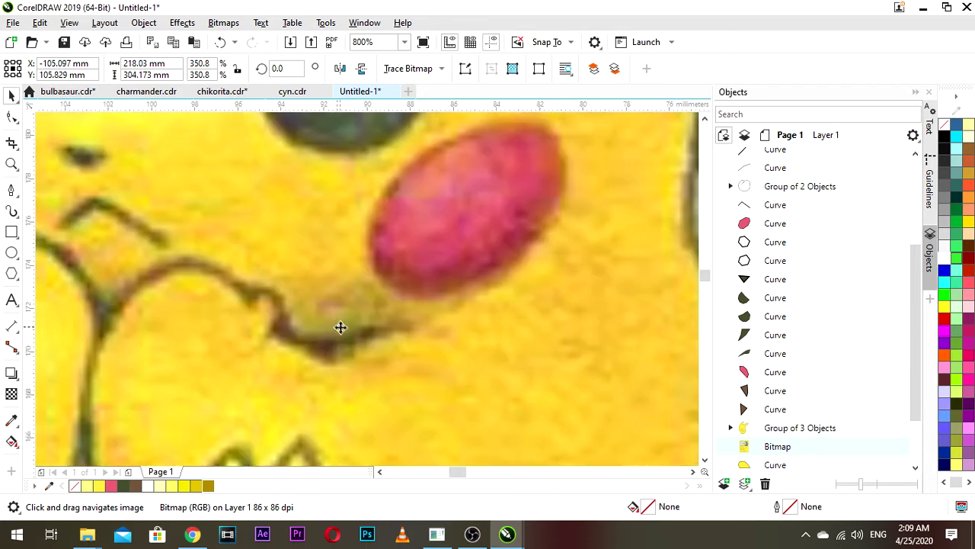
scroll(323, 294, down, 1)
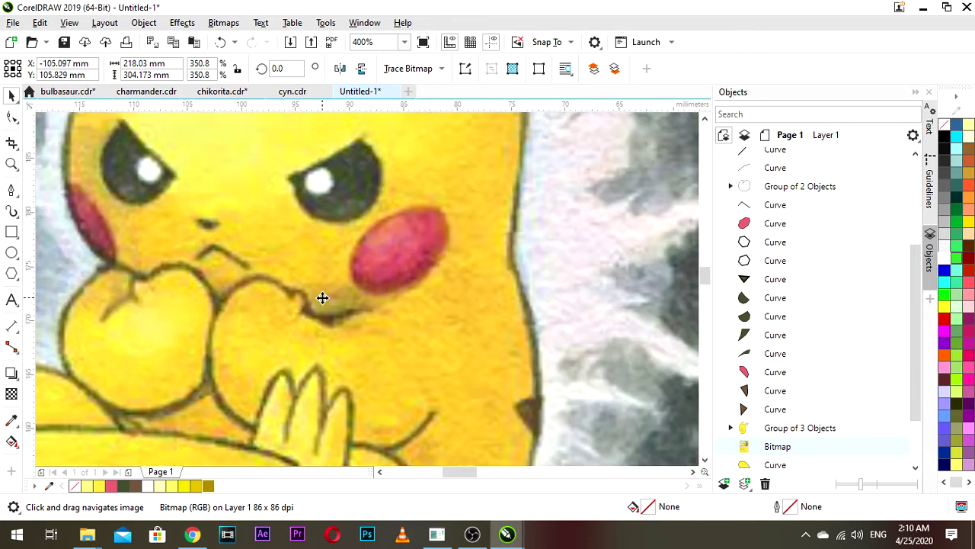
- Examine the shading on Pikachu's hands, arms, belly and tail in the card bitmap up close
drag(326, 308, 360, 298)
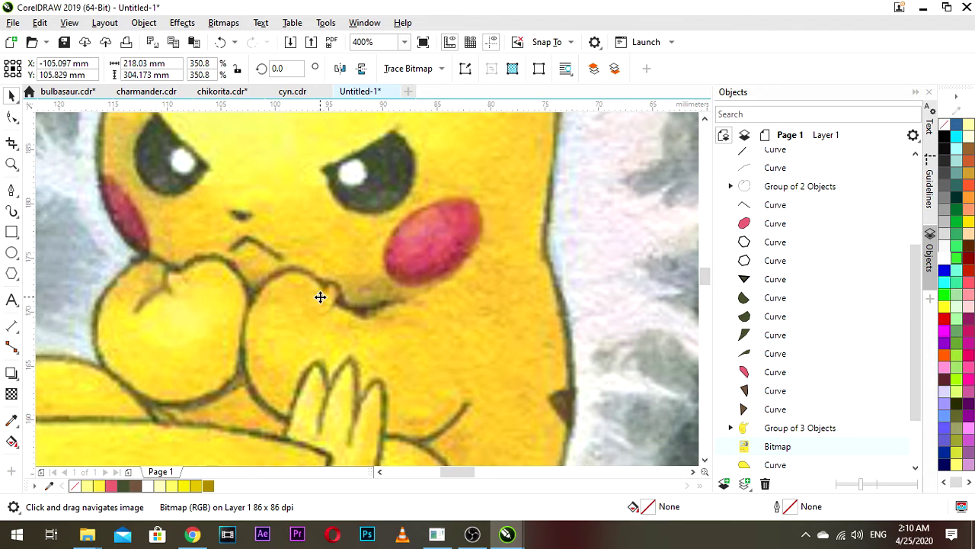
scroll(322, 322, down, 1)
scroll(360, 337, up, 1)
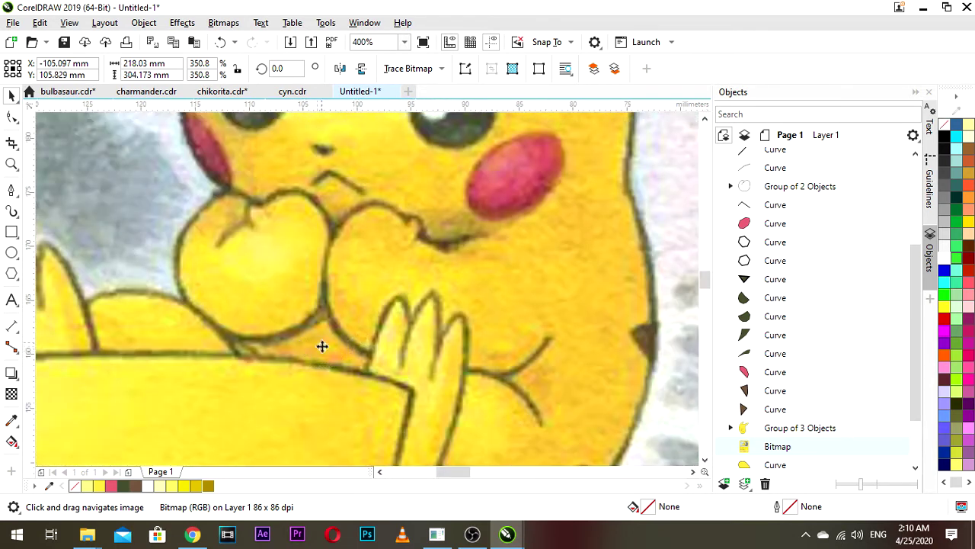
scroll(318, 346, down, 1)
scroll(495, 313, up, 1)
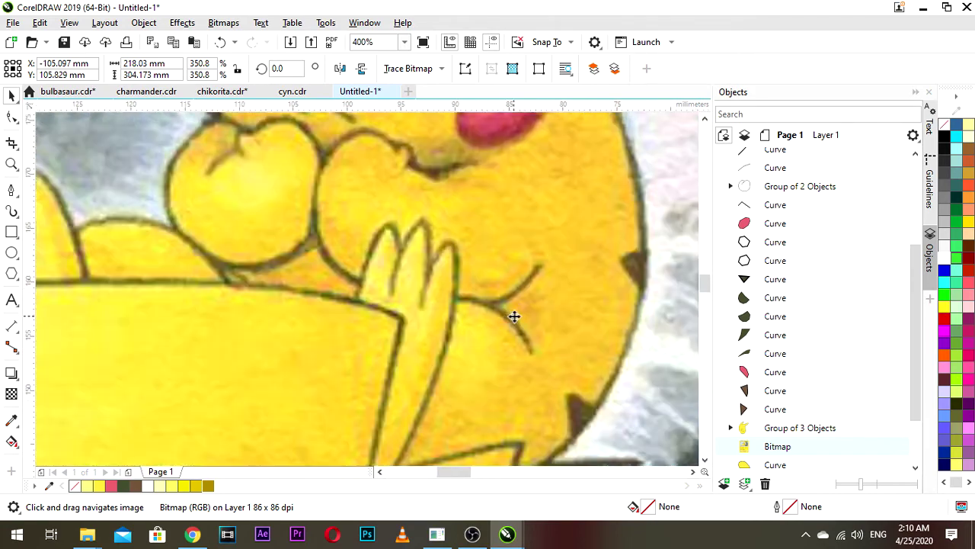
scroll(498, 337, down, 1)
drag(451, 337, 482, 286)
scroll(486, 304, down, 1)
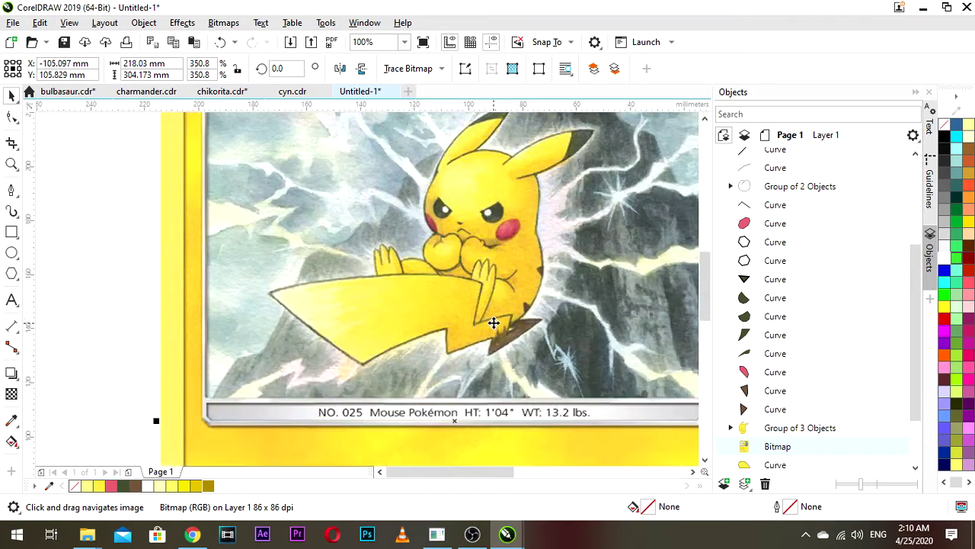
scroll(496, 326, up, 3)
scroll(465, 279, down, 2)
scroll(483, 291, down, 2)
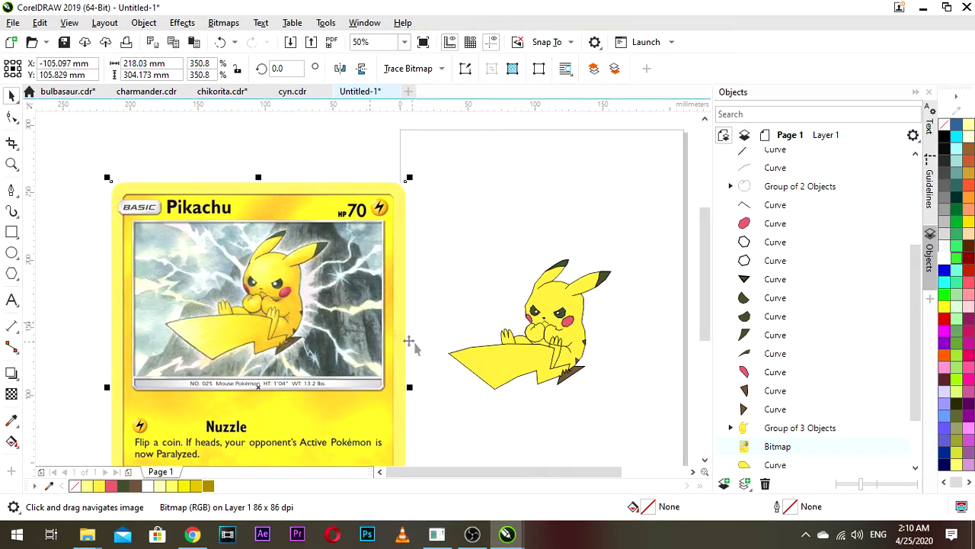
- Compare the flat yellow drawing on the page with the light and shadow areas of the reference card
drag(468, 349, 428, 342)
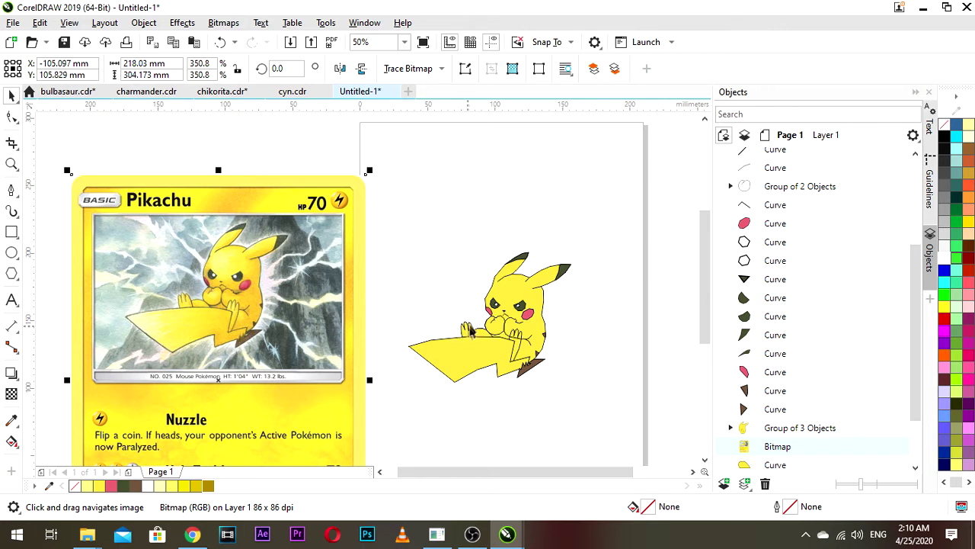
scroll(480, 323, up, 1)
drag(505, 335, 448, 313)
scroll(459, 320, down, 1)
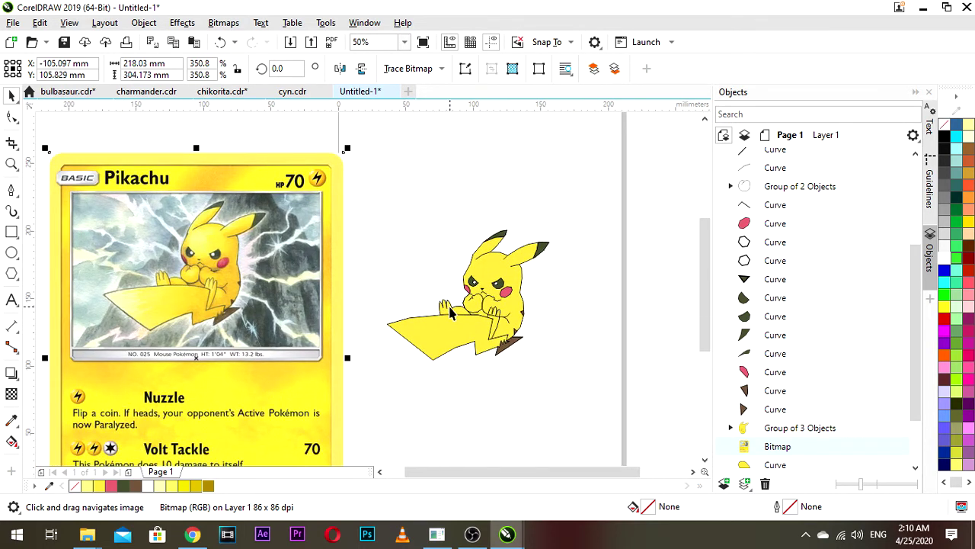
scroll(490, 278, up, 1)
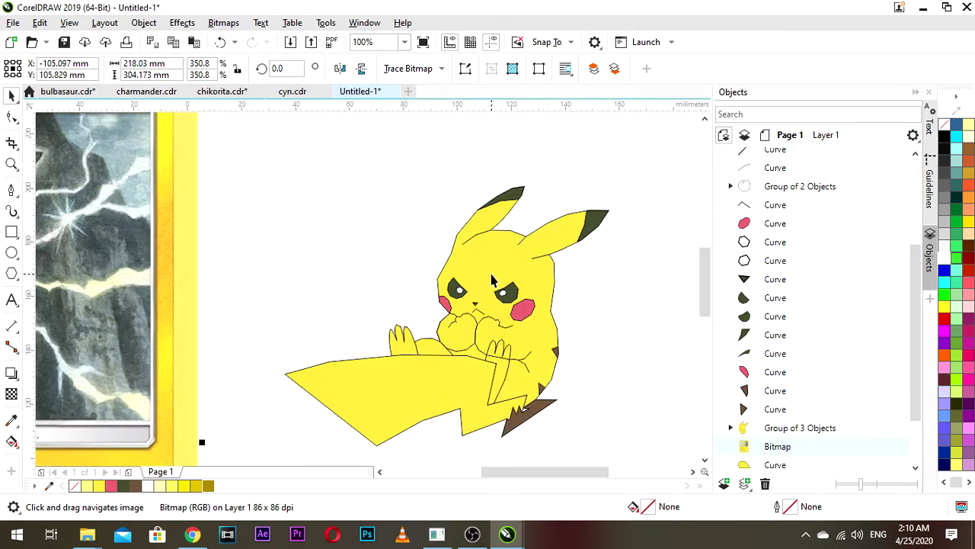
drag(447, 282, 512, 276)
scroll(346, 260, down, 1)
drag(268, 244, 373, 264)
scroll(309, 240, up, 2)
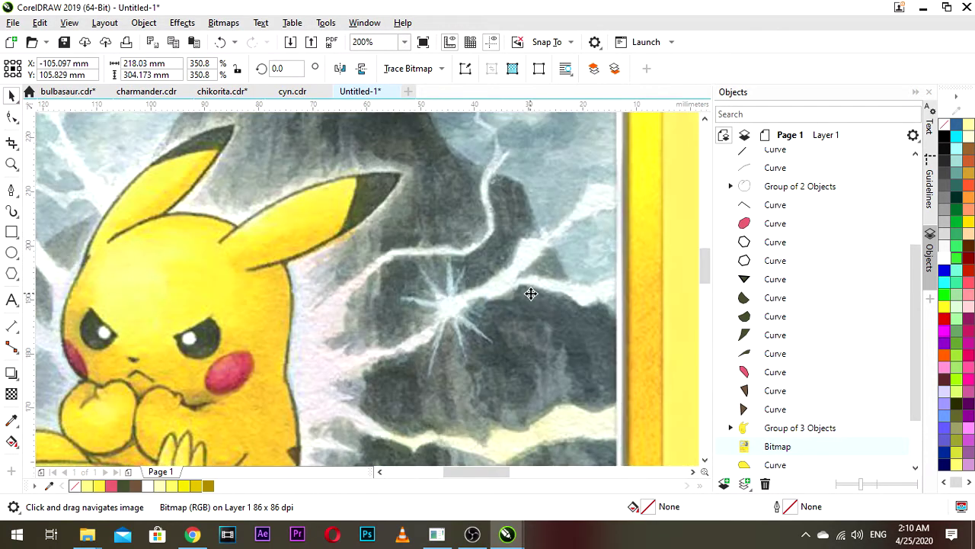
scroll(531, 294, down, 1)
drag(541, 293, 286, 257)
drag(604, 312, 404, 286)
scroll(405, 286, down, 1)
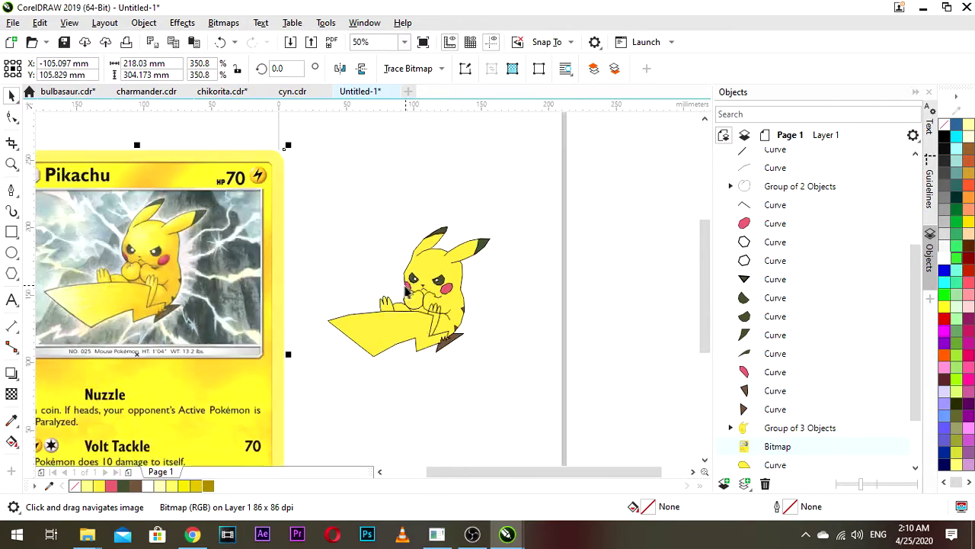
- Move the card bitmap onto the page so that its Pikachu lines up beneath the coloured drawing
click(245, 282)
mouse_move(244, 283)
mouse_down()
mouse_move(369, 225)
mouse_move(512, 248)
mouse_move(460, 240)
mouse_move(487, 252)
mouse_up()
scroll(335, 225, down, 1)
scroll(475, 224, up, 1)
right_click(488, 251)
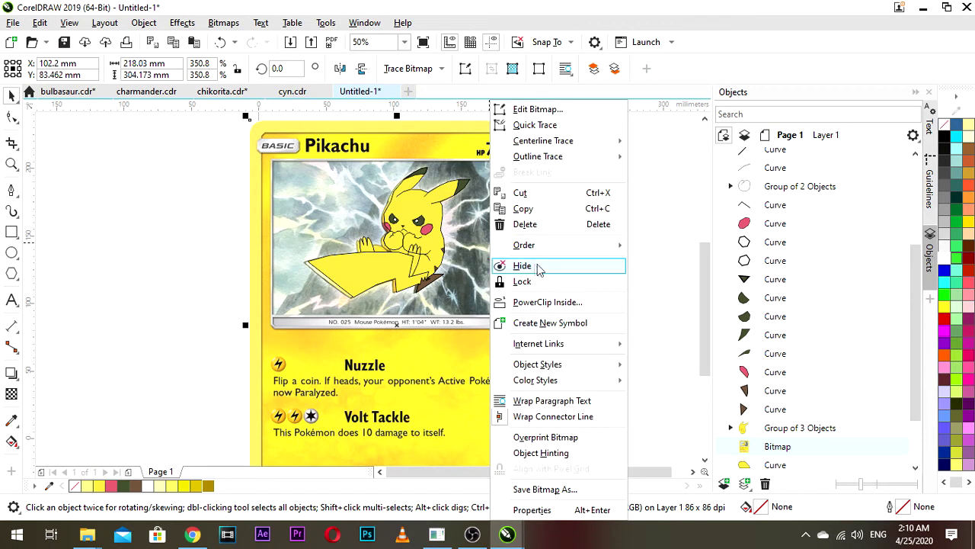
click(210, 295)
- Apply a uniform transparency of 50 to the card bitmap and shift it slightly to match the drawing
click(12, 395)
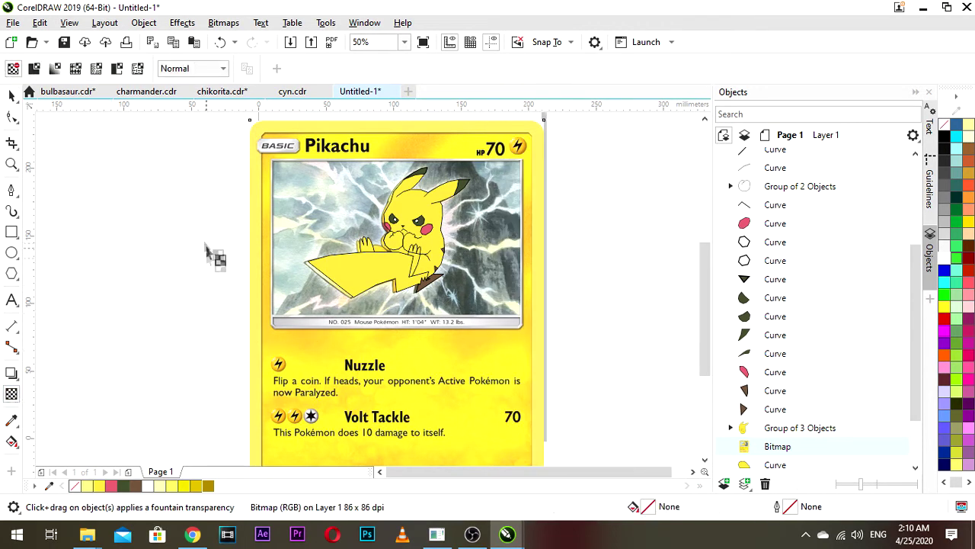
click(34, 69)
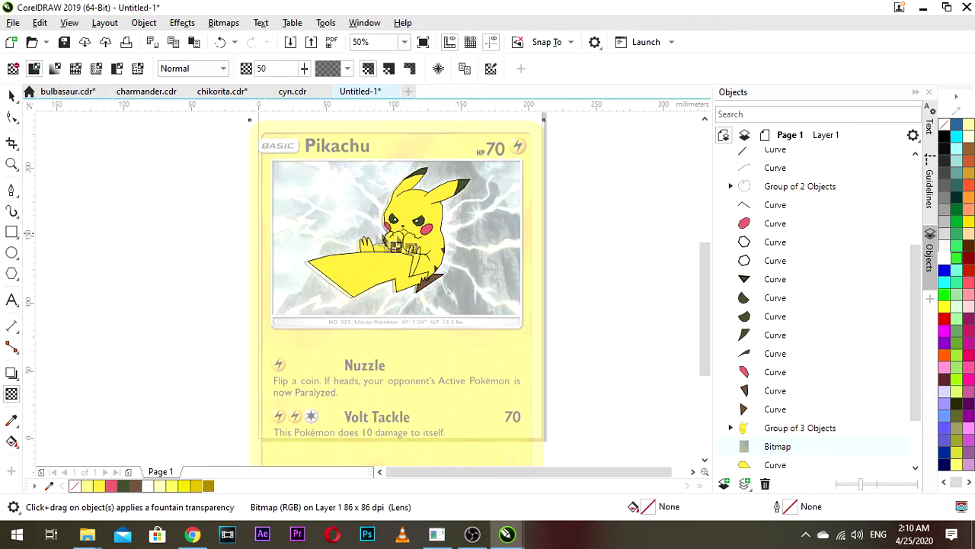
click(11, 96)
drag(500, 315, 502, 312)
- Select all the Pikachu drawing's objects without the card bitmap and remove their fills, leaving only the outlines
click(627, 303)
drag(636, 327, 263, 158)
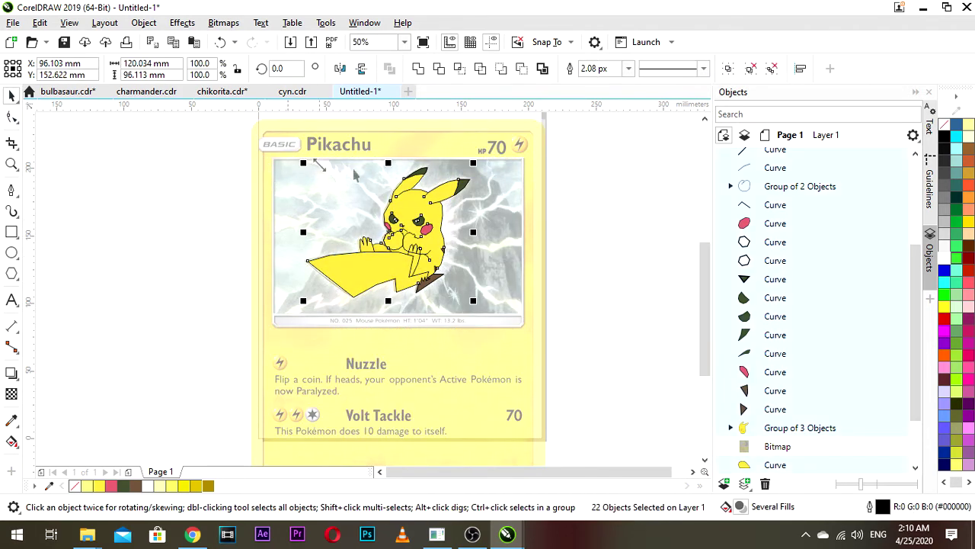
click(945, 125)
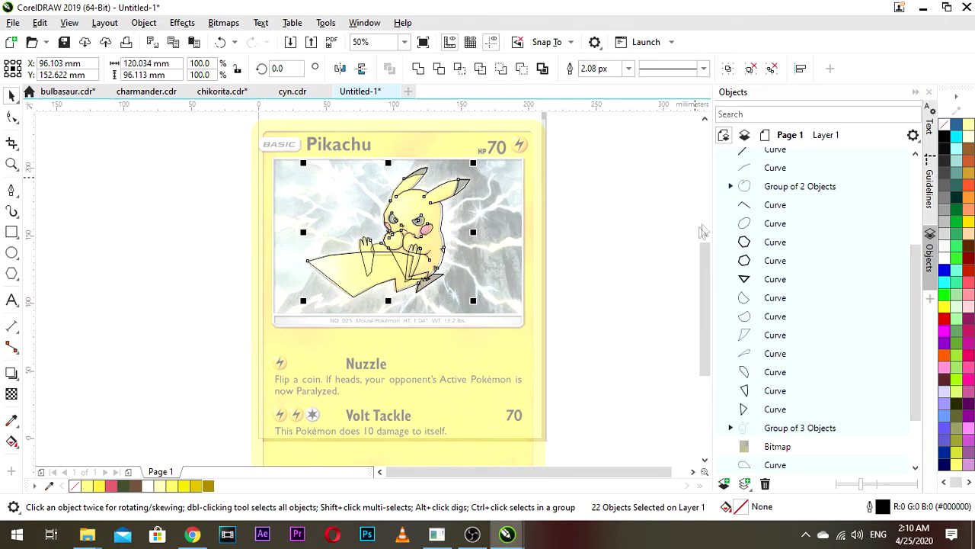
click(582, 258)
scroll(377, 239, up, 2)
drag(377, 239, 383, 267)
scroll(383, 266, down, 1)
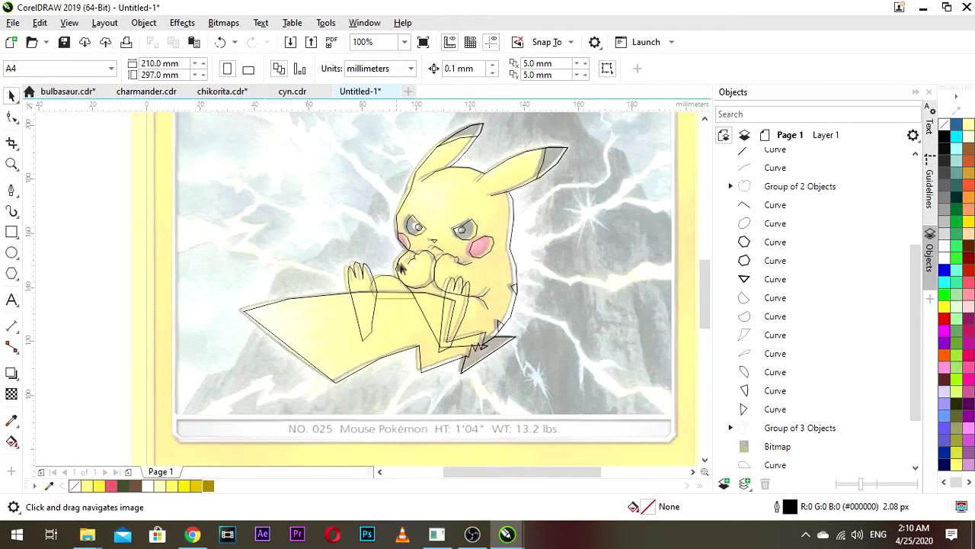
- Nudge the card bitmap 0.1 mm up and about 0.3 mm toward negative X to align it with the traced outlines
click(566, 237)
scroll(536, 220, up, 1)
mouse_move(534, 219)
mouse_down()
mouse_move(541, 228)
mouse_move(534, 217)
mouse_up()
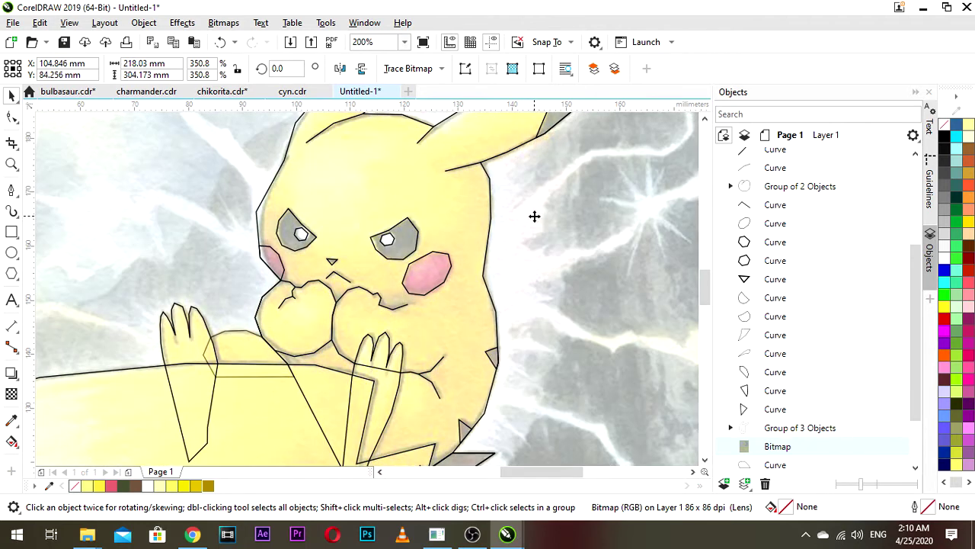
key(Up)
key(Left)
key(Left)
key(Left)
key(Left)
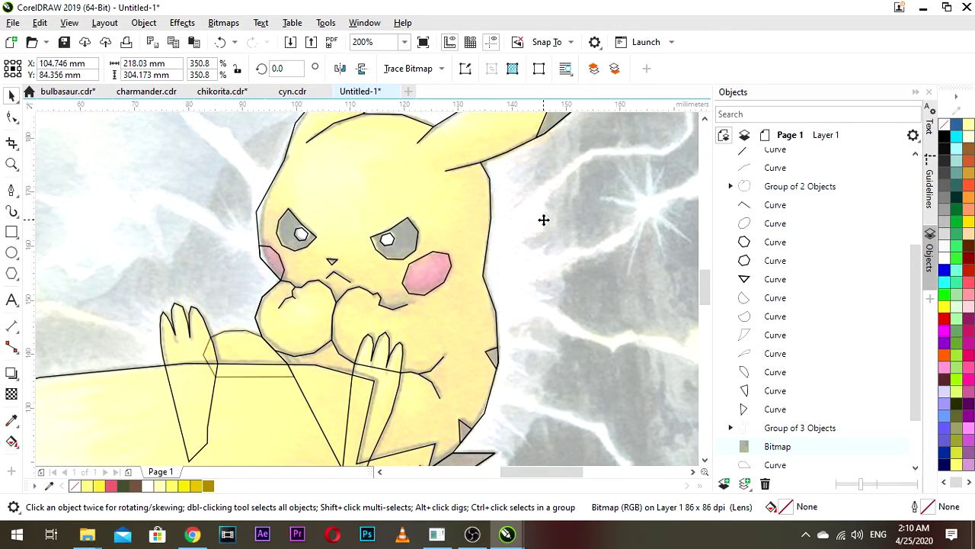
- Send the card bitmap behind all the drawing's curves and lock it in place
scroll(537, 223, down, 2)
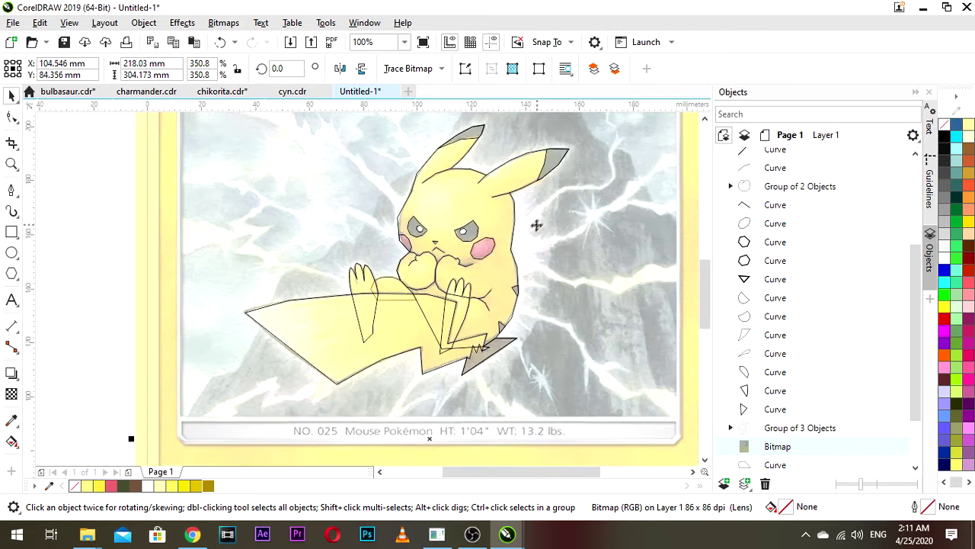
scroll(609, 251, up, 1)
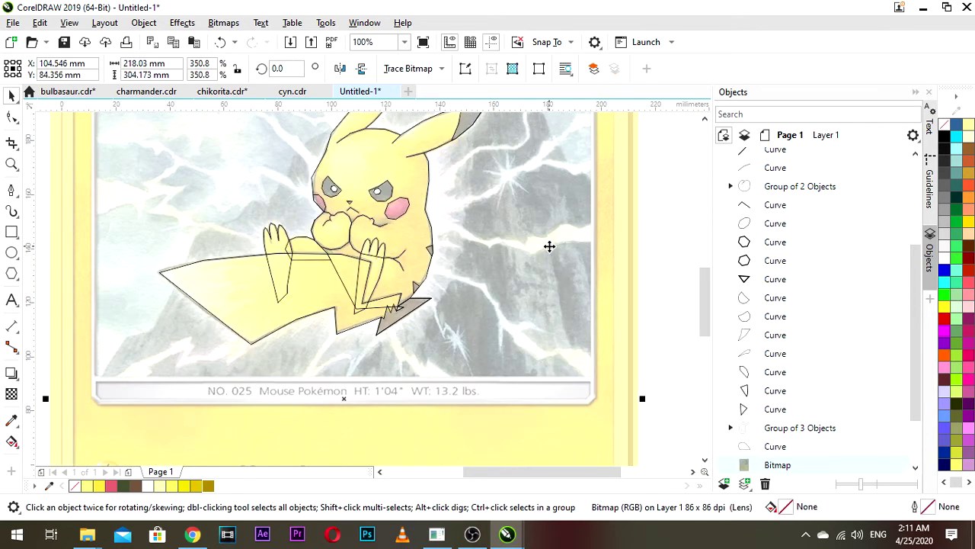
scroll(554, 246, down, 1)
right_click(580, 230)
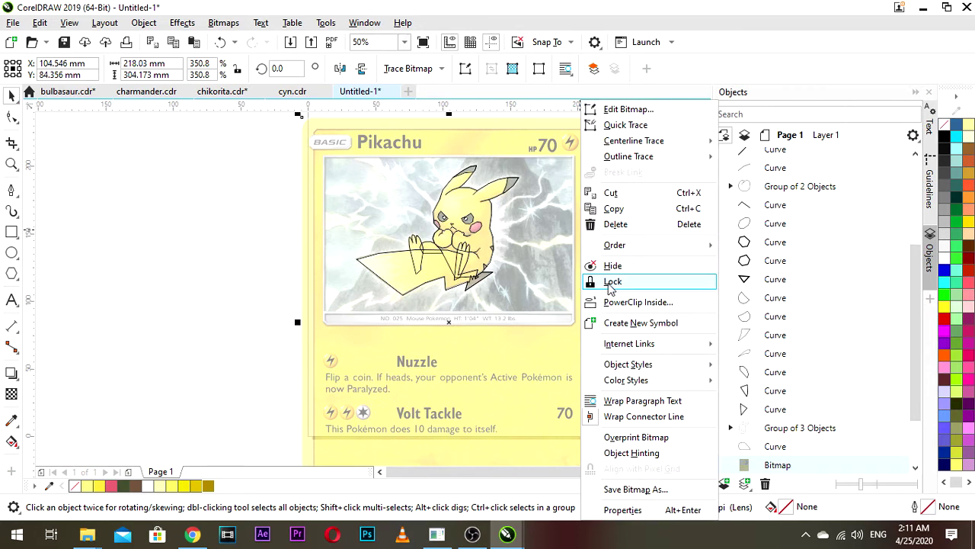
click(606, 280)
mouse_move(483, 536)
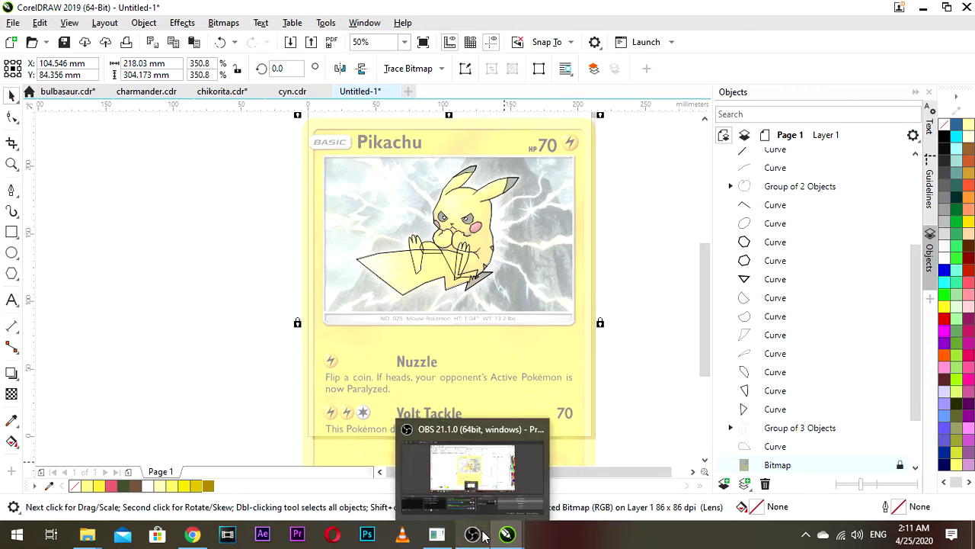
click(483, 536)
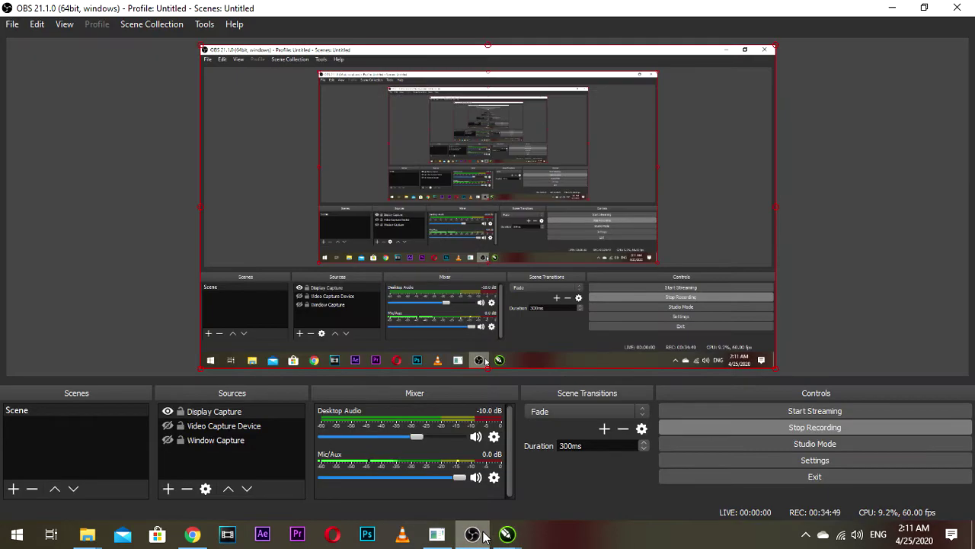
click(483, 537)
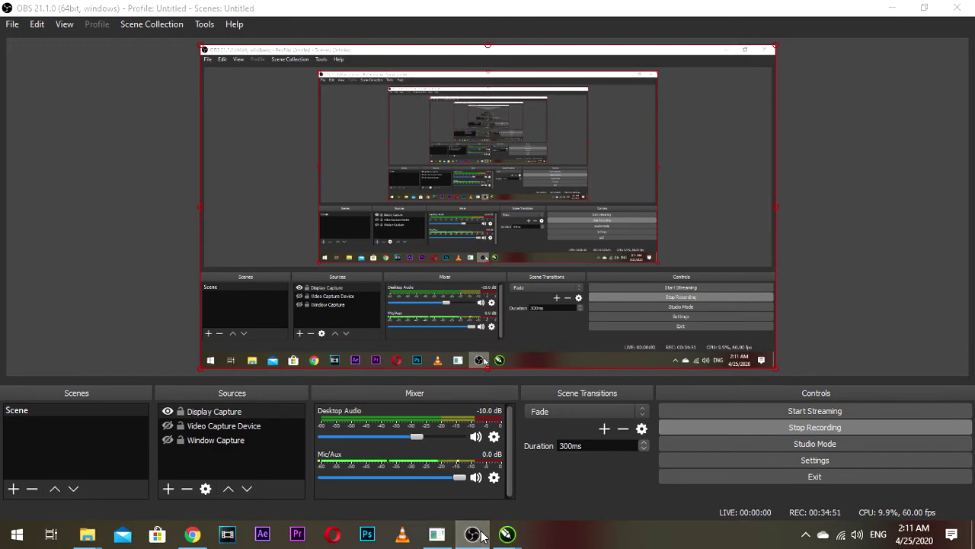
- Deselect the bitmap and examine how the traced outlines sit over the faded card around the face and hands
click(634, 297)
scroll(575, 267, up, 1)
drag(480, 285, 503, 329)
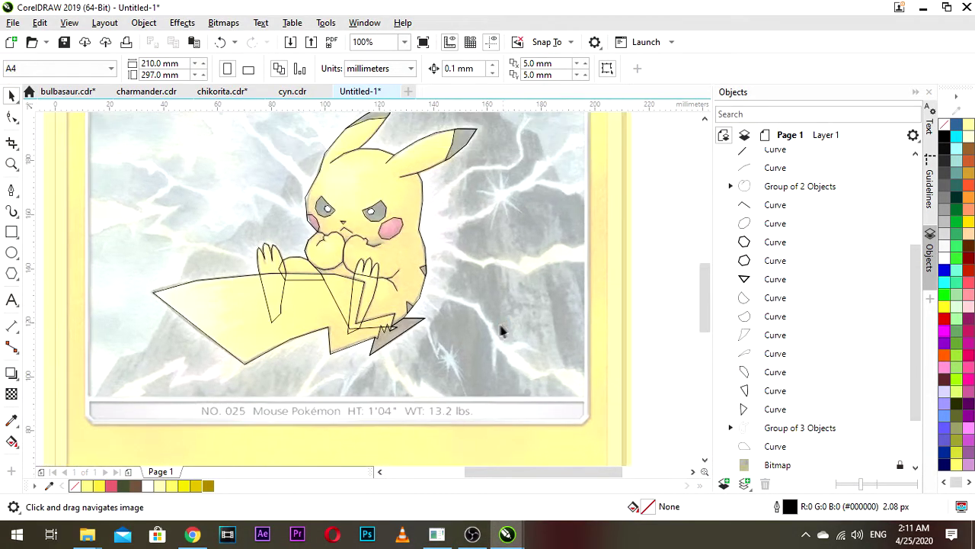
scroll(503, 329, down, 1)
drag(435, 318, 466, 304)
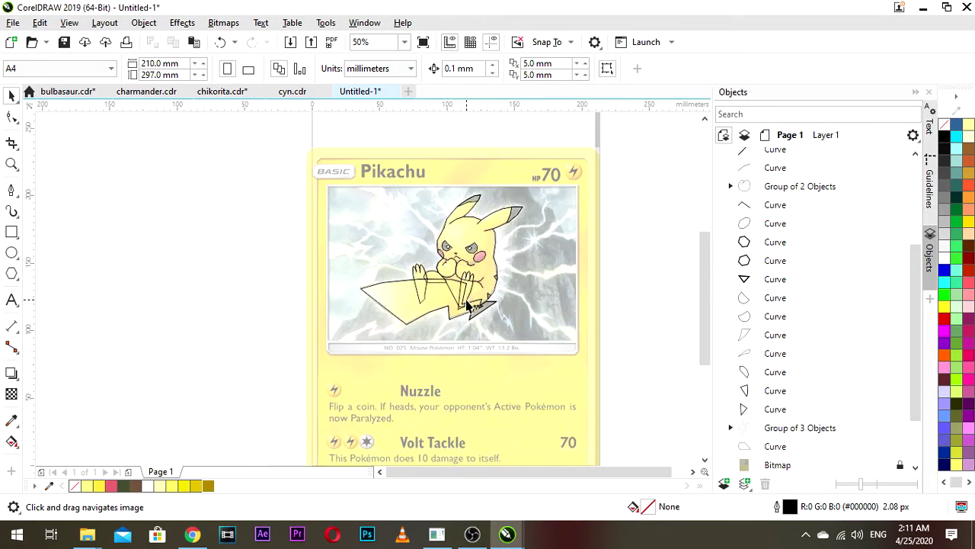
scroll(470, 266, up, 2)
mouse_move(451, 264)
mouse_down()
mouse_move(456, 302)
mouse_move(453, 284)
mouse_up()
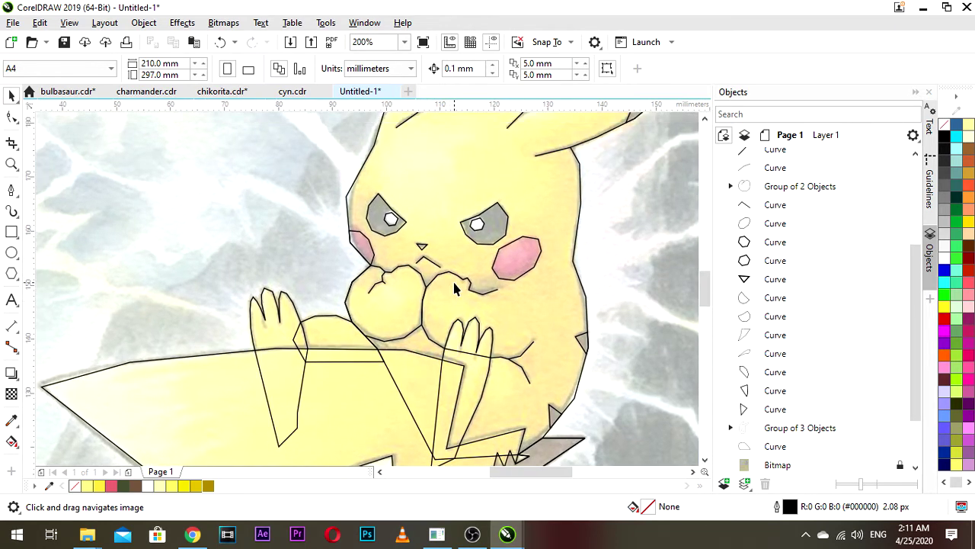
click(11, 190)
scroll(461, 247, up, 1)
scroll(459, 300, up, 1)
drag(457, 304, 435, 247)
scroll(459, 317, down, 1)
scroll(410, 308, down, 1)
scroll(444, 270, down, 1)
scroll(444, 255, down, 1)
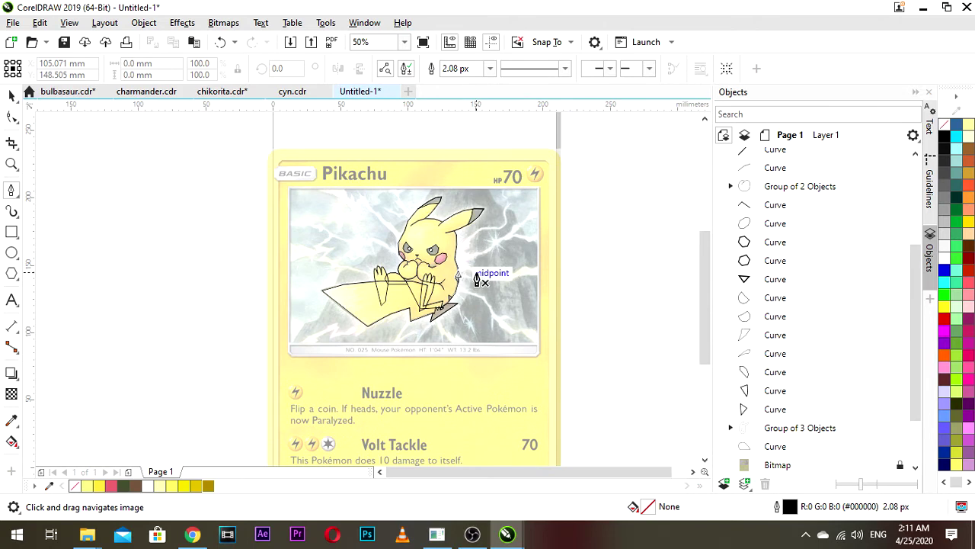
scroll(459, 282, down, 1)
scroll(457, 281, up, 1)
click(13, 99)
drag(369, 252, 368, 258)
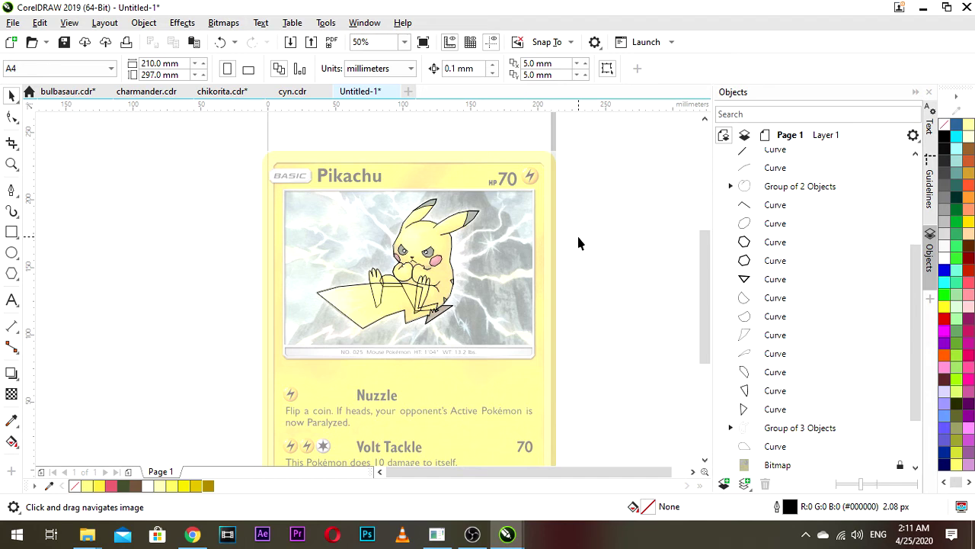
scroll(415, 262, up, 1)
scroll(431, 293, down, 1)
mouse_move(426, 273)
mouse_down()
mouse_move(431, 292)
mouse_move(423, 255)
mouse_move(415, 258)
mouse_up()
scroll(420, 268, up, 1)
scroll(421, 269, down, 1)
scroll(427, 272, up, 1)
scroll(410, 273, down, 1)
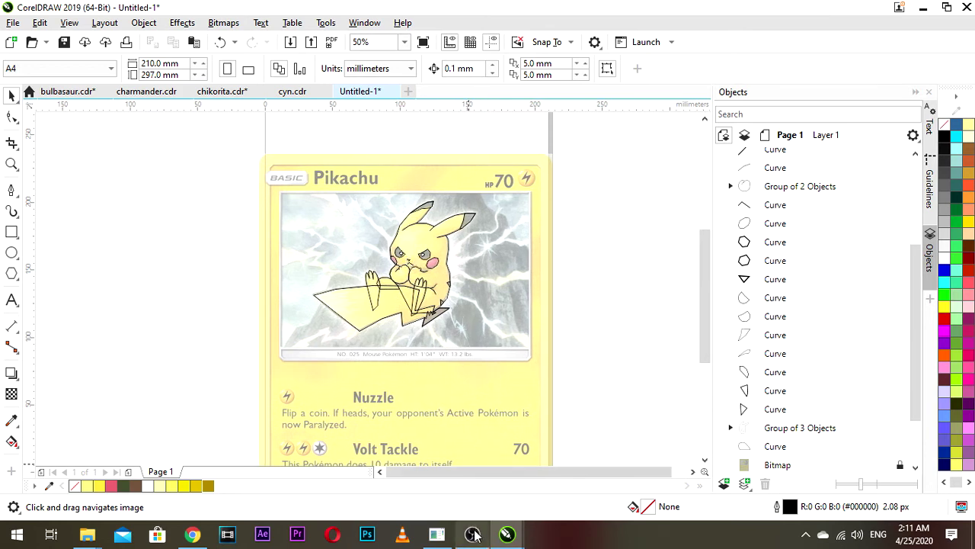
scroll(438, 259, up, 1)
scroll(434, 256, down, 1)
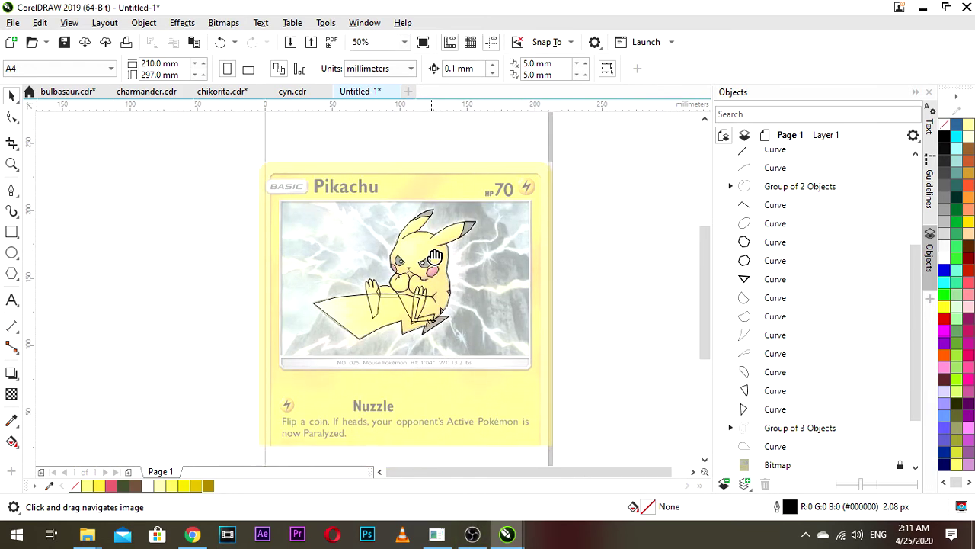
scroll(411, 255, up, 1)
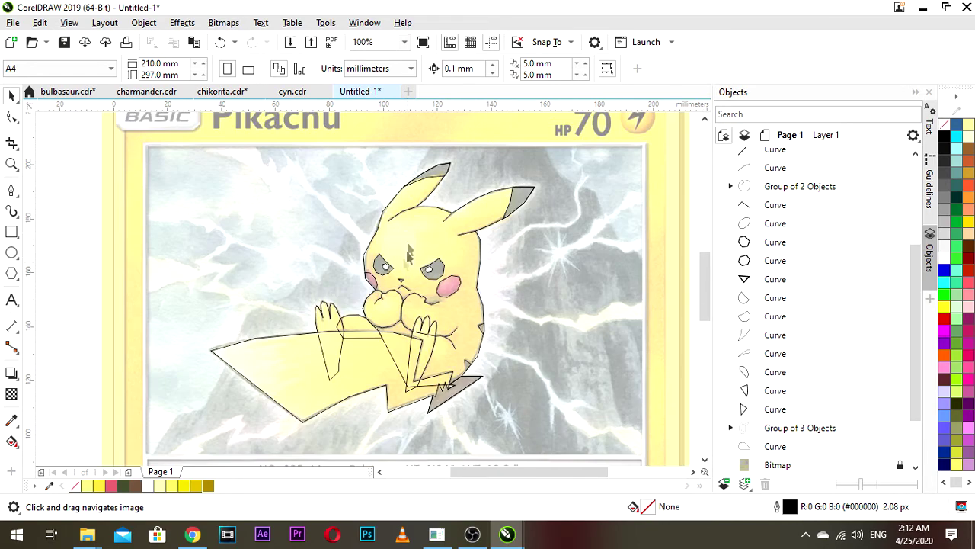
scroll(364, 331, down, 1)
scroll(387, 303, up, 1)
drag(386, 300, 404, 313)
scroll(404, 312, down, 1)
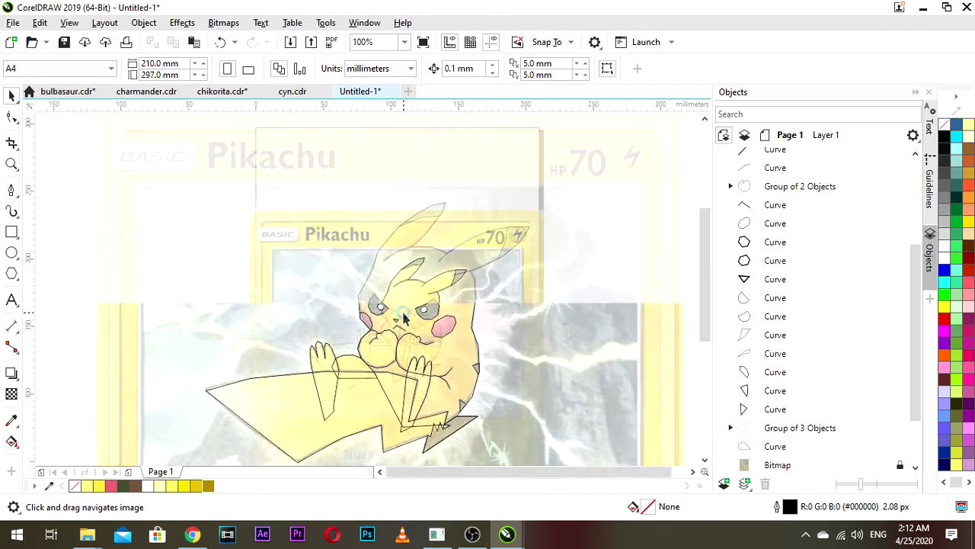
scroll(412, 309, up, 1)
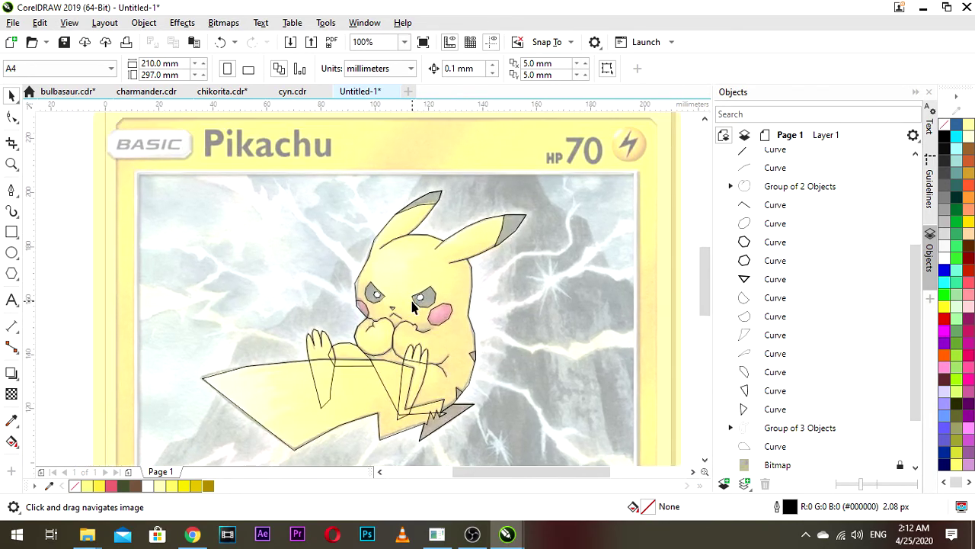
scroll(414, 306, down, 1)
scroll(421, 307, up, 1)
scroll(421, 308, down, 1)
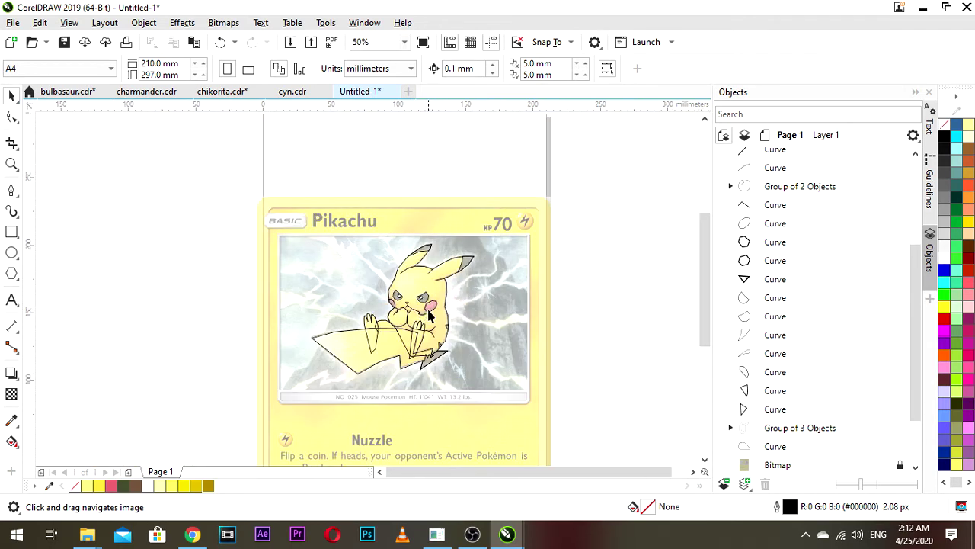
scroll(423, 309, up, 3)
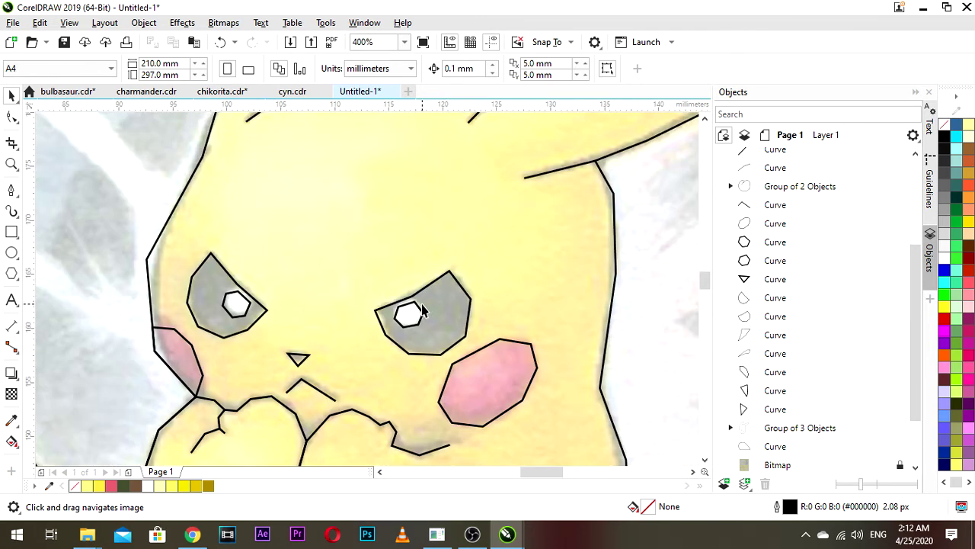
scroll(424, 305, down, 1)
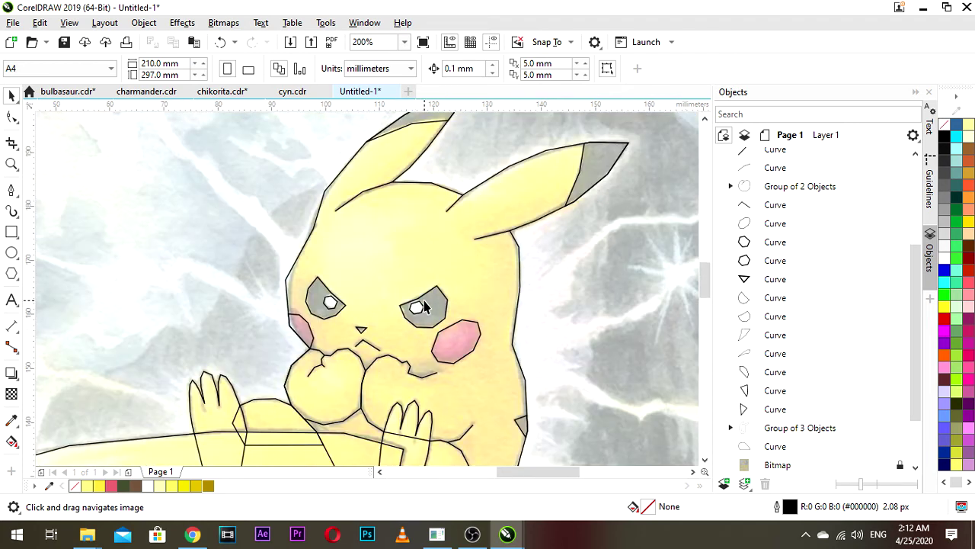
scroll(495, 286, down, 1)
scroll(466, 291, down, 1)
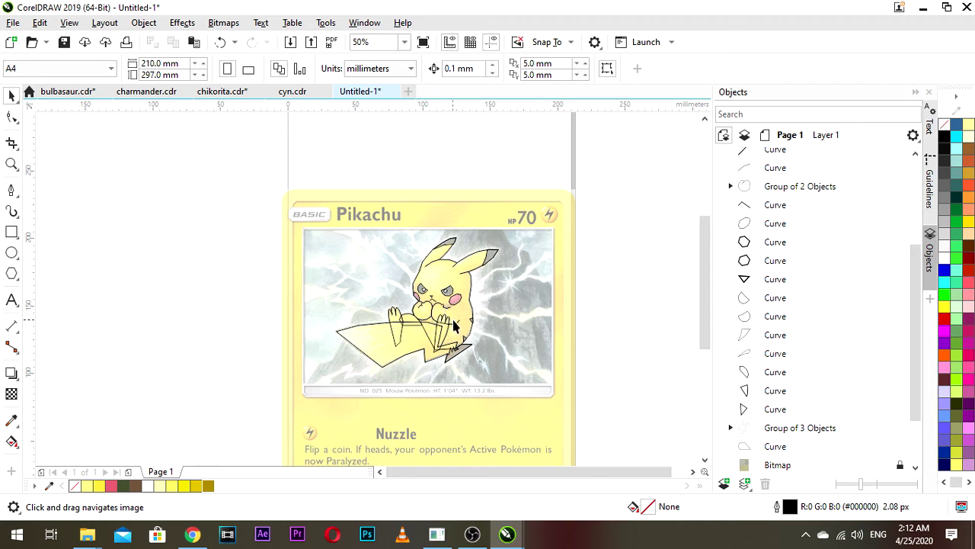
scroll(449, 326, up, 2)
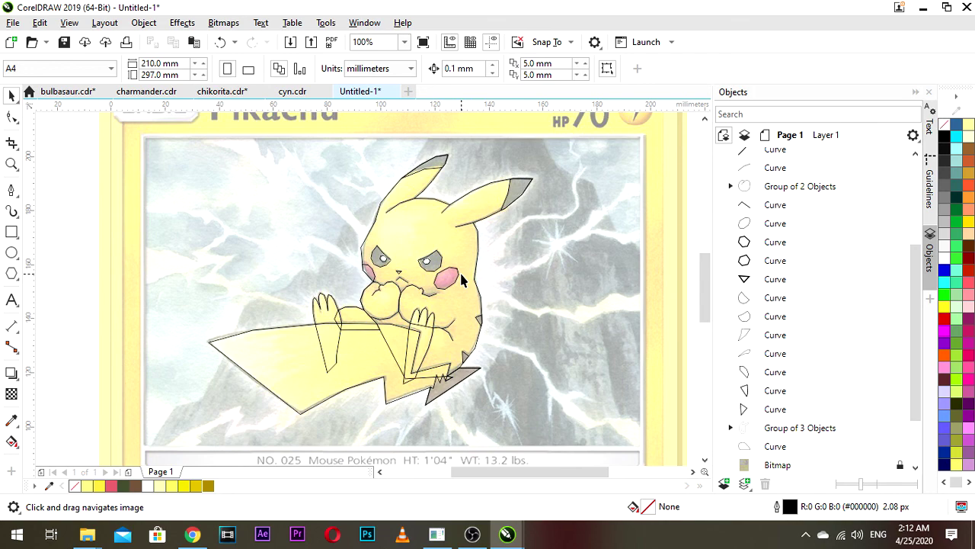
scroll(407, 275, up, 8)
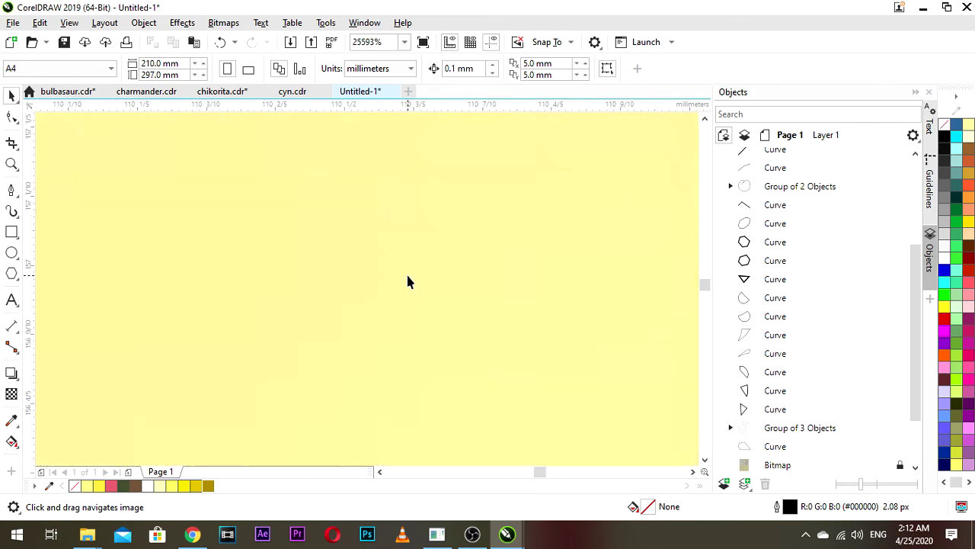
scroll(406, 275, down, 3)
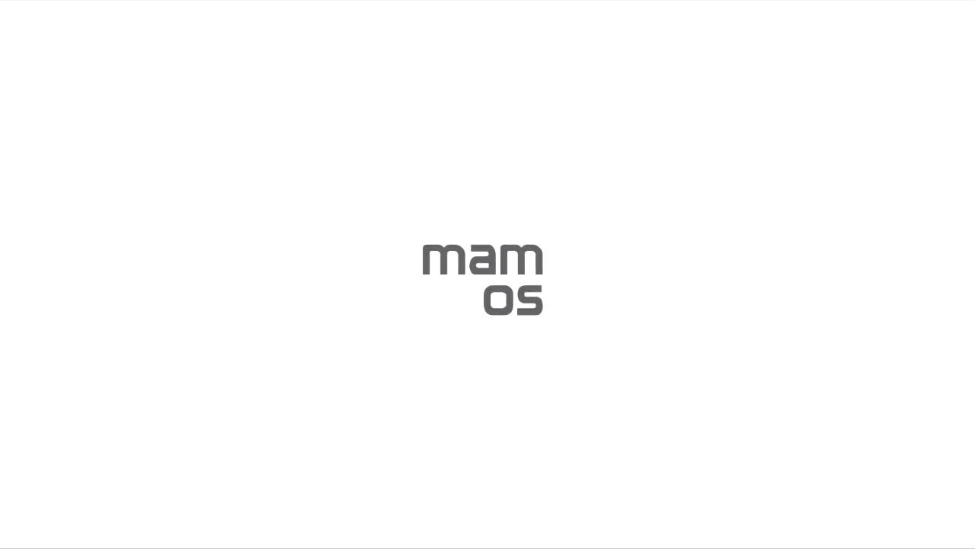